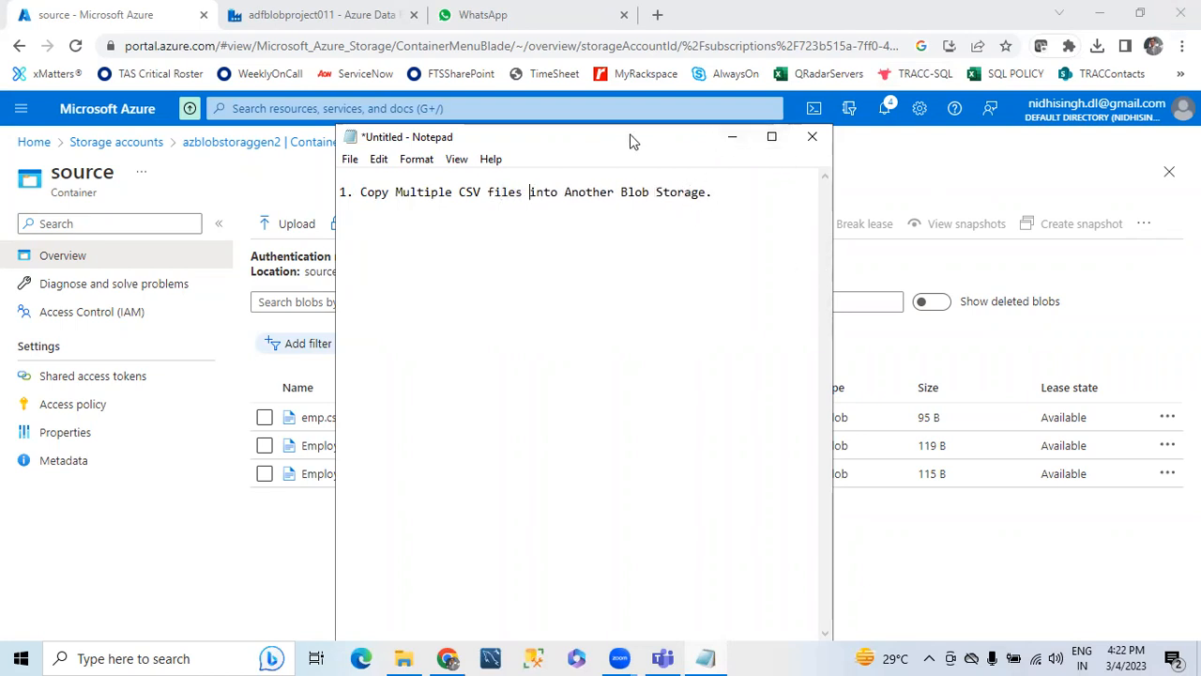
- Add the heading "2nd Demo" beneath the existing first item in the notes, separated by blank lines
drag(635, 142, 661, 160)
click(759, 218)
key(Return)
key(Return)
text(2)
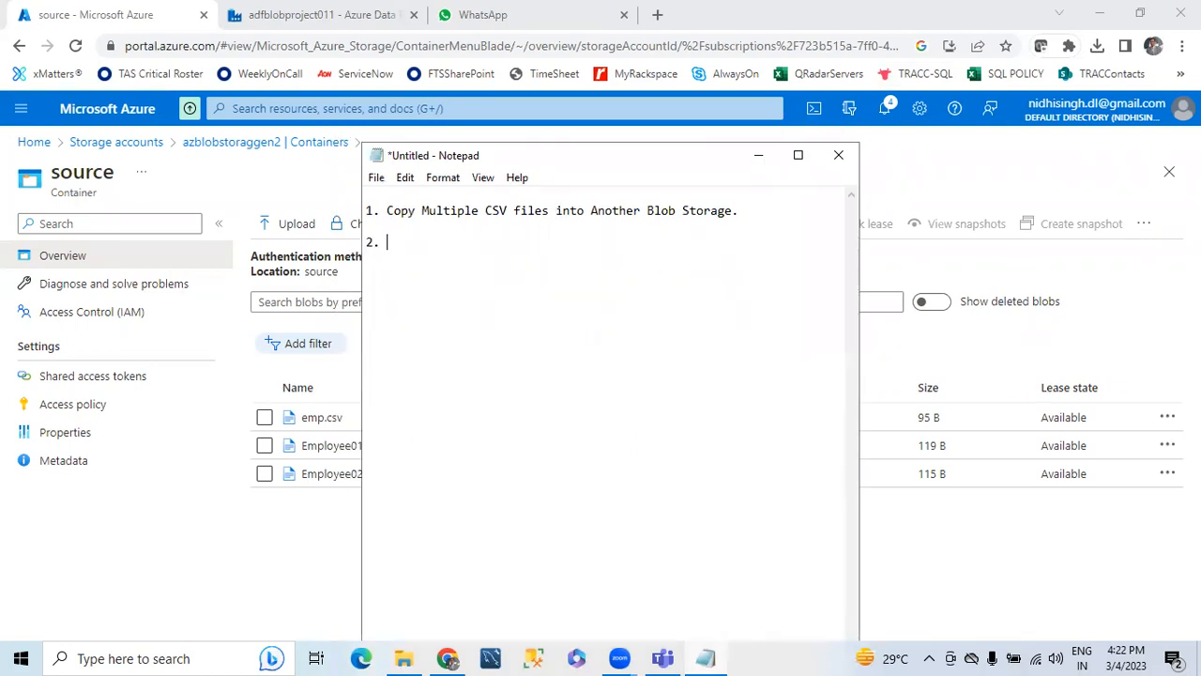
text(. Cop)
key(BackSpace)
key(BackSpace)
key(BackSpace)
text(Cop)
drag(424, 244, 310, 239)
key(BackSpace)
text(2nd Demo)
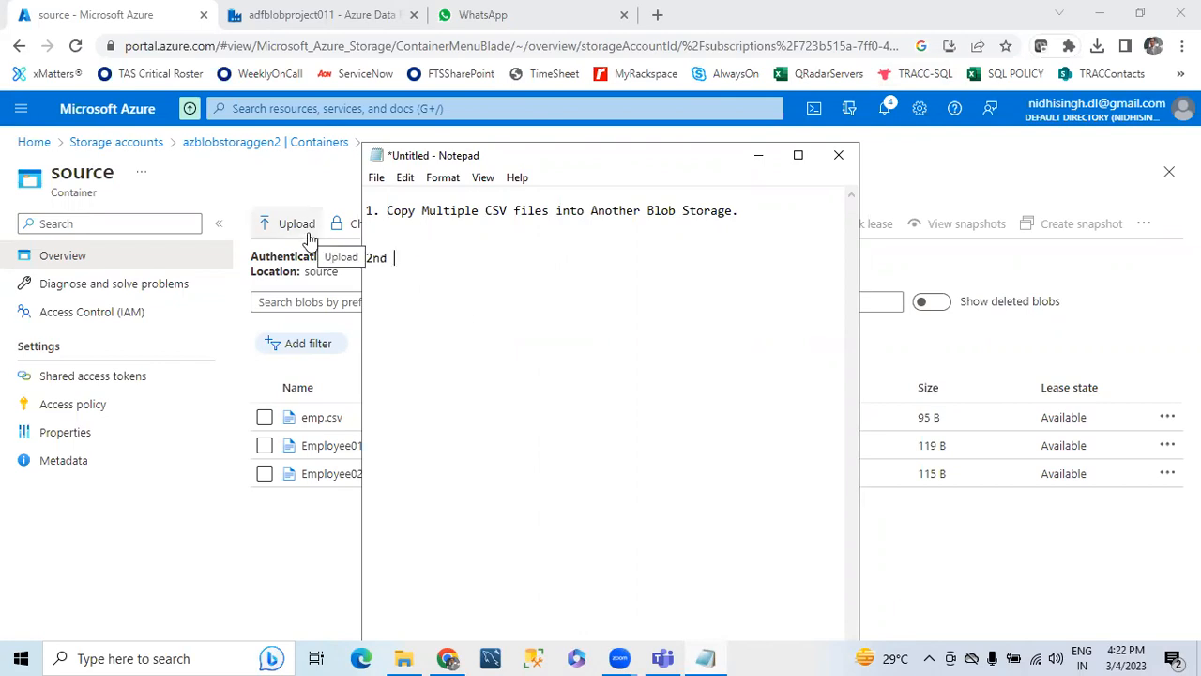
- Copy the line "1. Copy Multiple CSV files into Another Blob Storage." below the "2nd Demo" heading
drag(757, 216, 285, 205)
key(ctrl+c)
click(451, 267)
key(Return)
key(Return)
key(ctrl+v)
- Add a second item under the copied line reading "2. Remove Multiles files from Source Blob Storage"
key(Return)
text(2. Re)
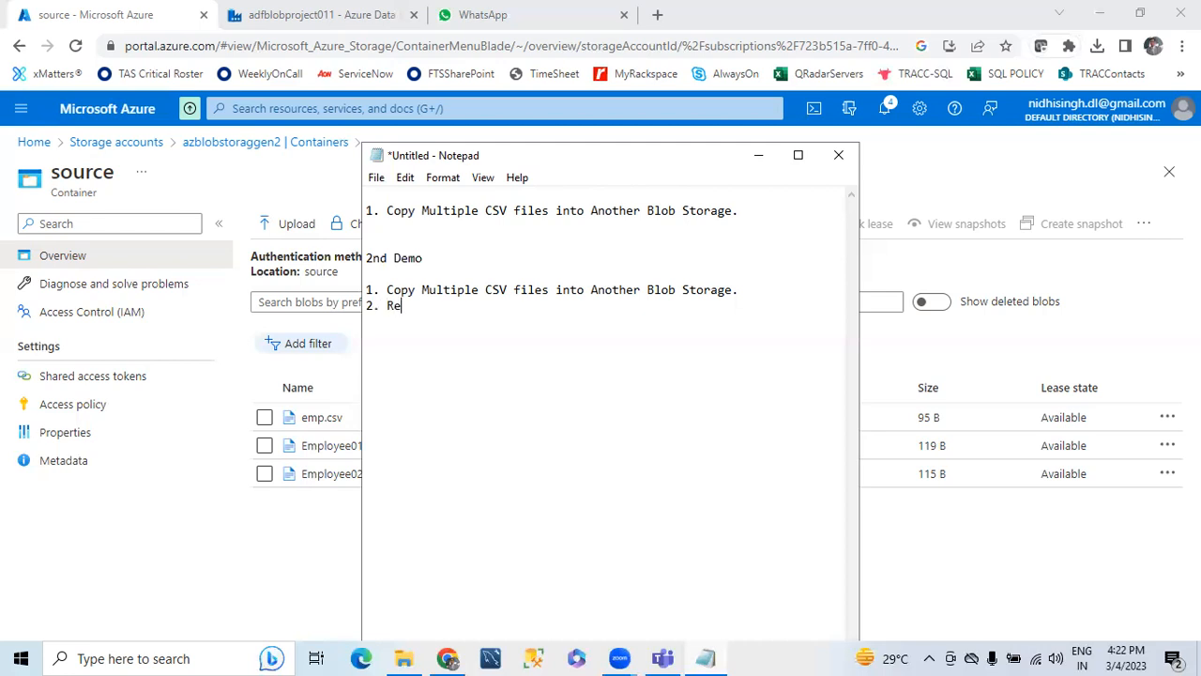
text(move Multipl)
key(BackSpace)
key(BackSpace)
text(les files from)
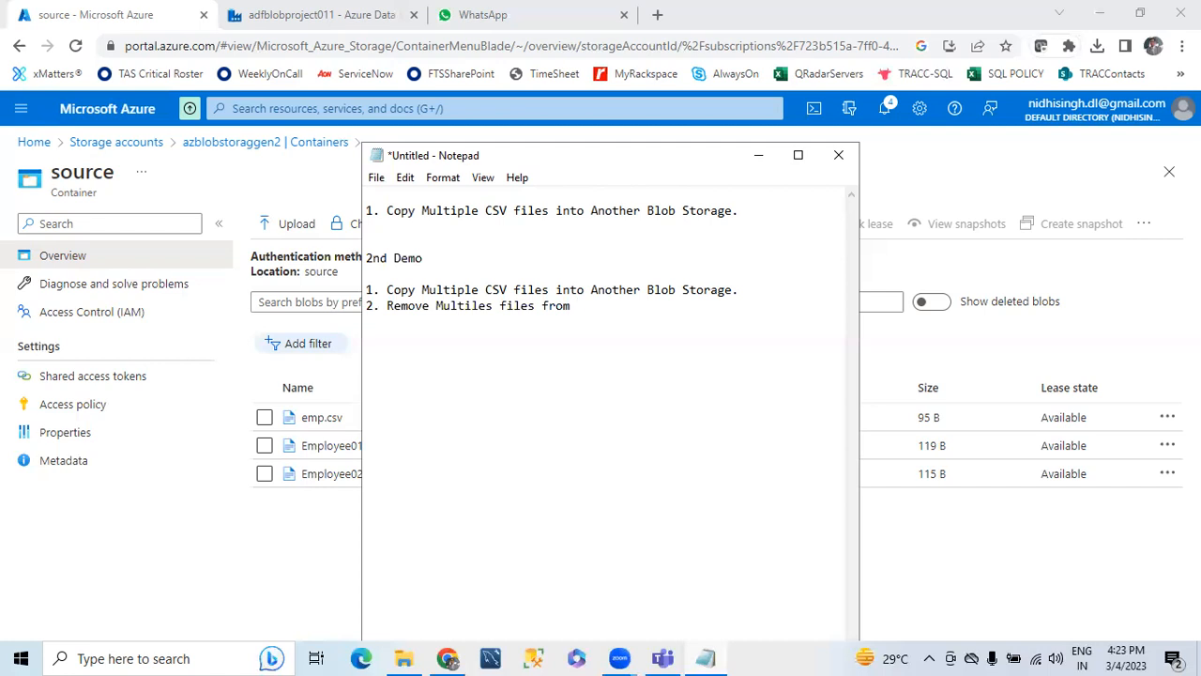
text( Soruce)
key(BackSpace)
key(BackSpace)
text(ce)
key(BackSpace)
key(BackSpace)
text(urce Blob Storage)
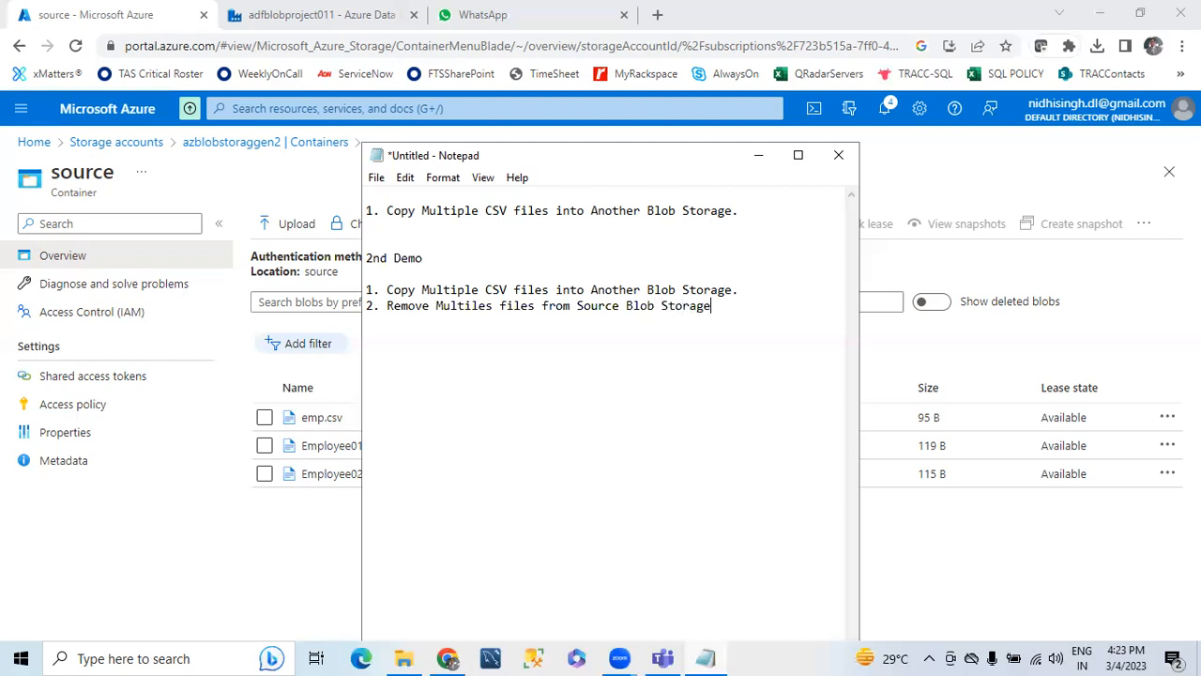
- Insert the heading "Demo 1:" above the first item in the notes
click(414, 212)
key(Return)
key(Return)
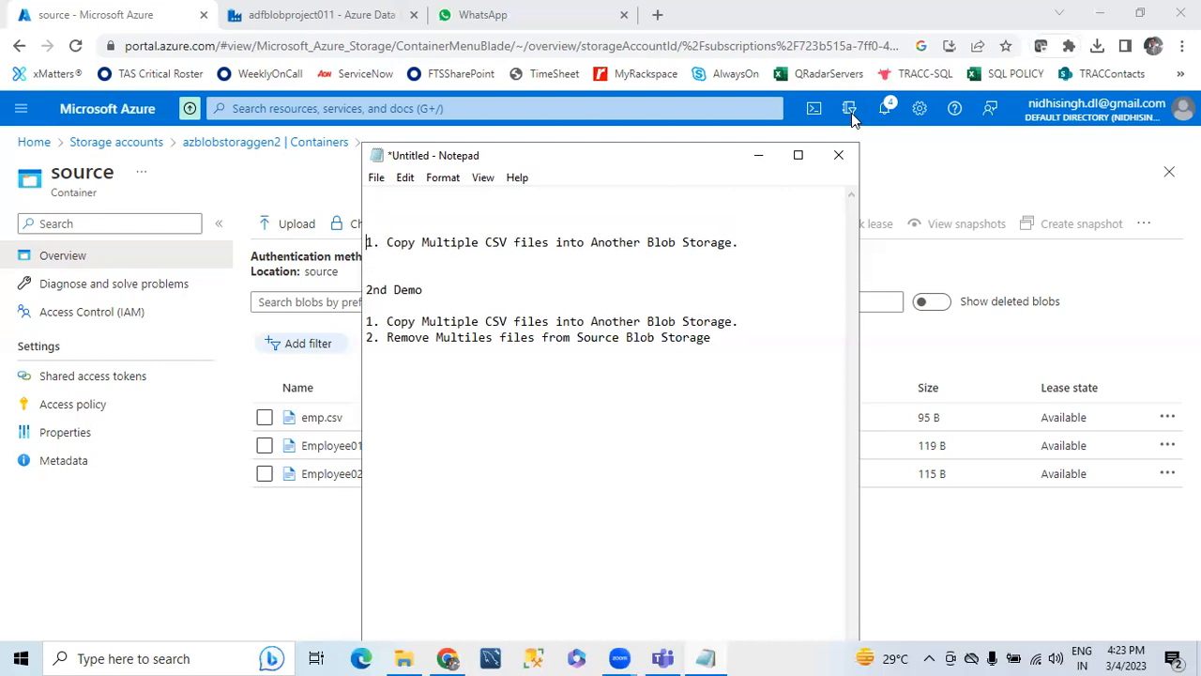
text(Demo 1:)
key(Return)
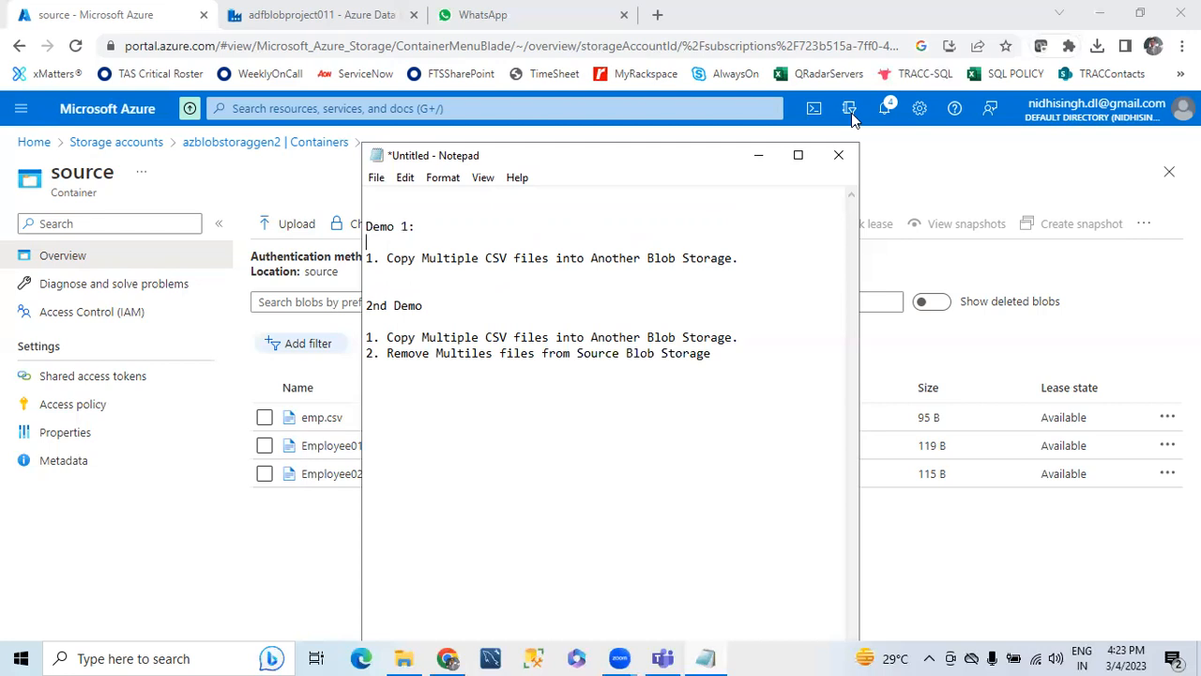
- Replace the "2nd Demo" heading with "Demo 2:" directly above its two items
click(467, 313)
key(shift+Up)
text(2)
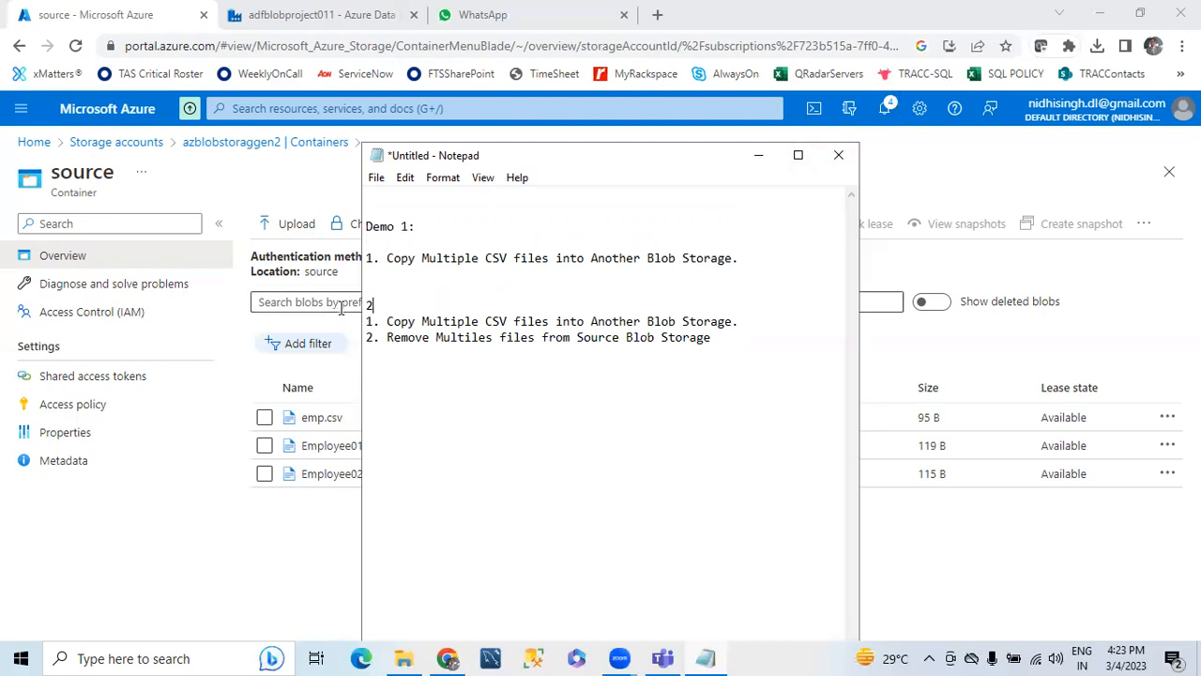
key(BackSpace)
key(BackSpace)
text(Demo 2:)
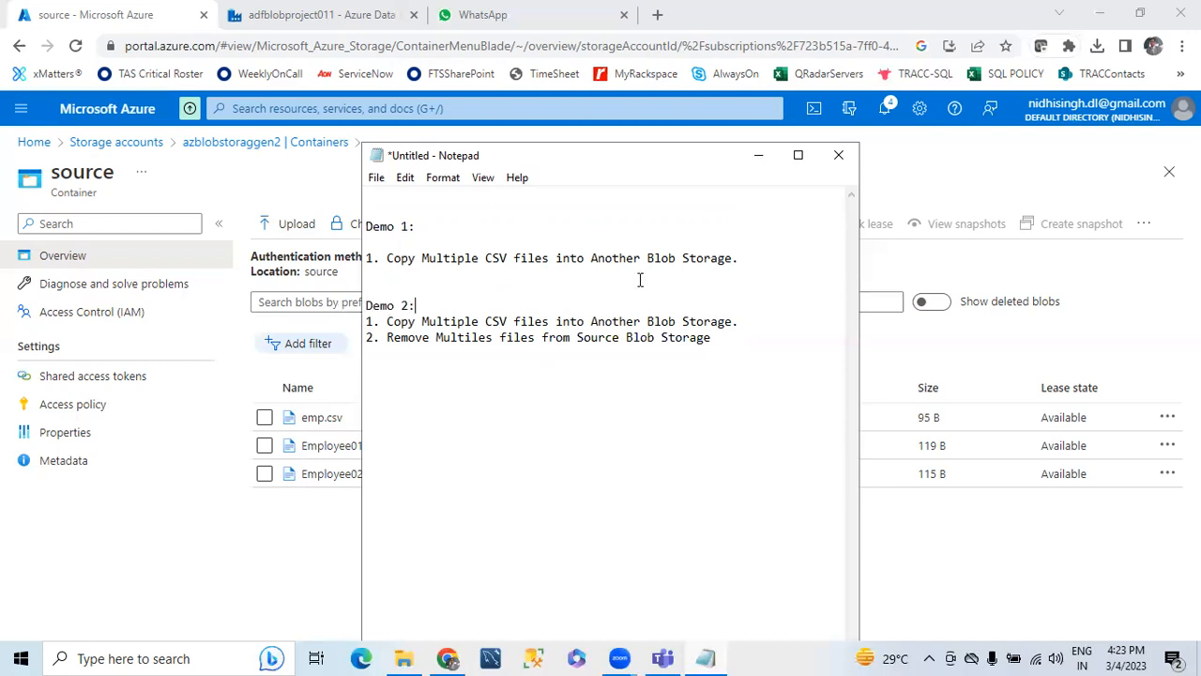
- Remove the blank lines above and below the "Demo 1:" heading
click(420, 228)
key(Delete)
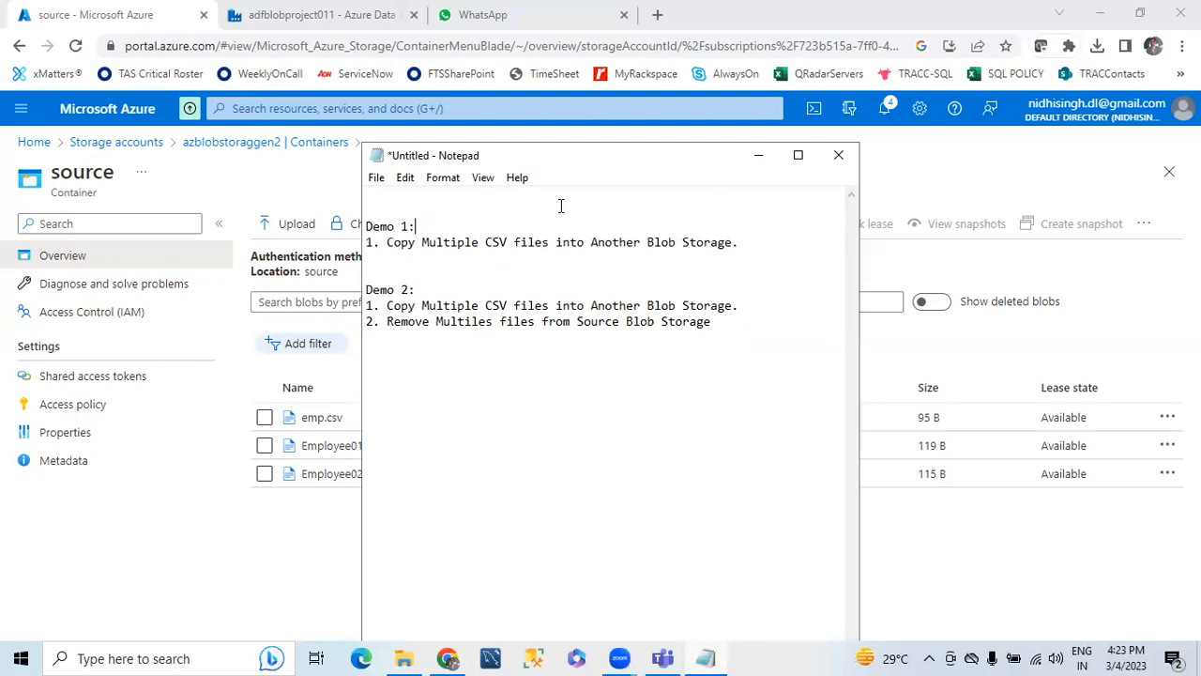
key(Return)
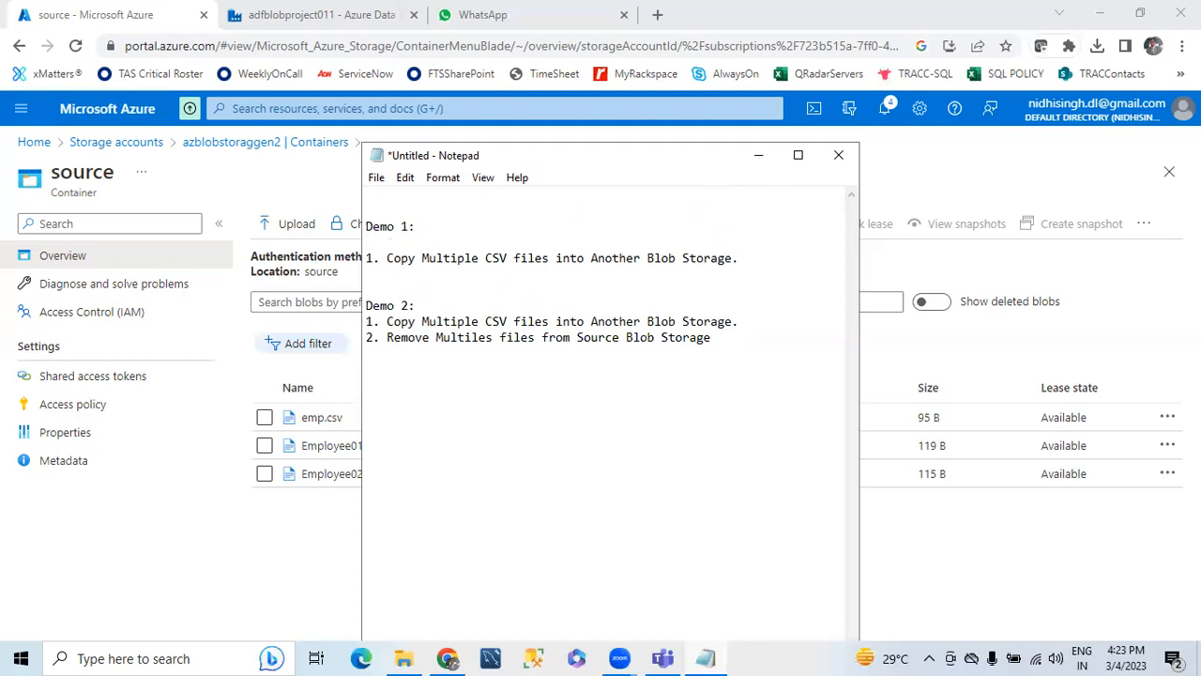
click(403, 207)
key(Delete)
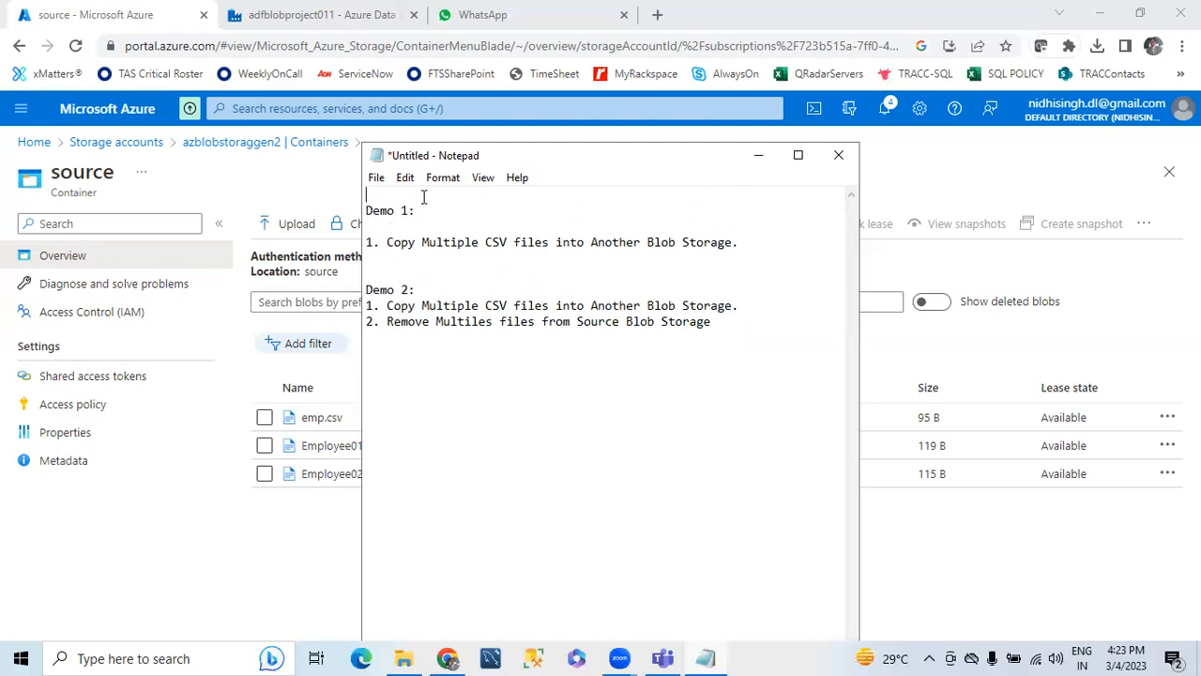
key(Delete)
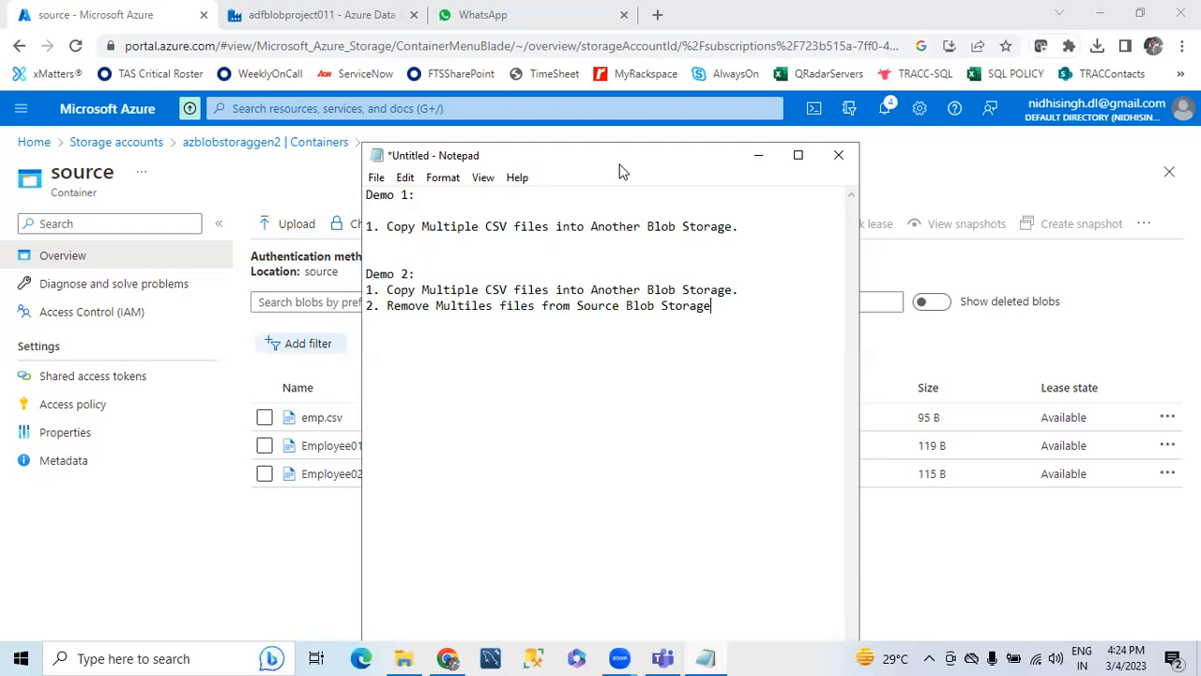
click(476, 206)
key(Delete)
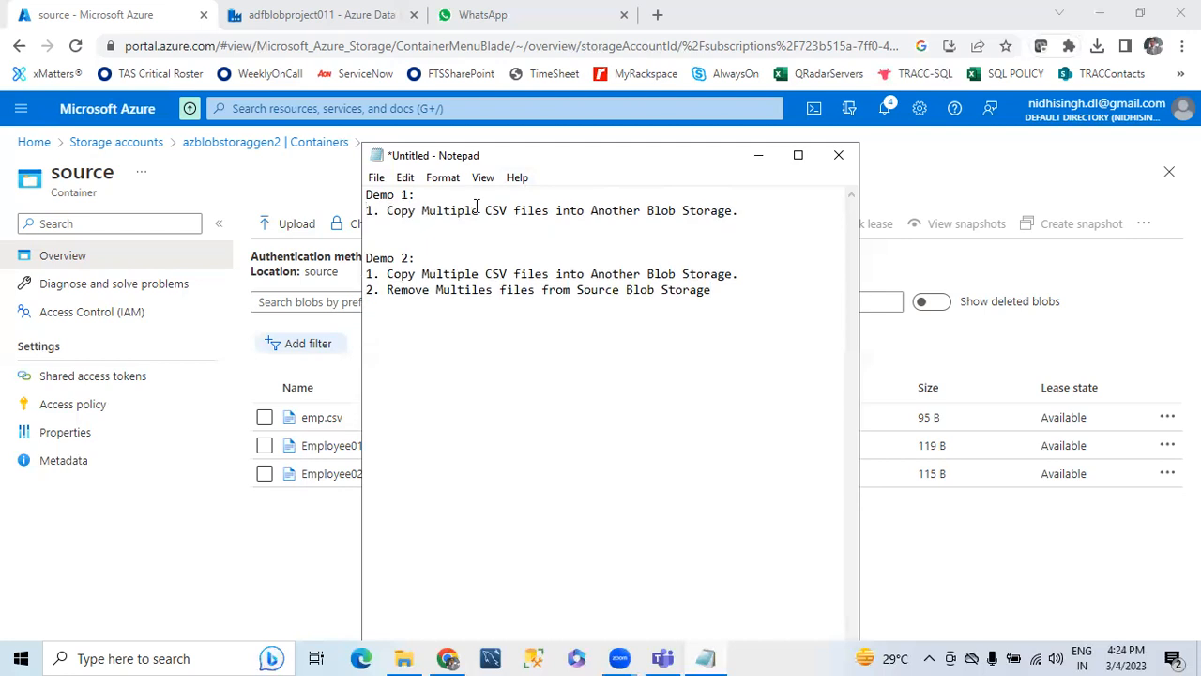
- Highlight the Demo 1 heading and its copy task in the notes to read them through
drag(744, 214, 232, 186)
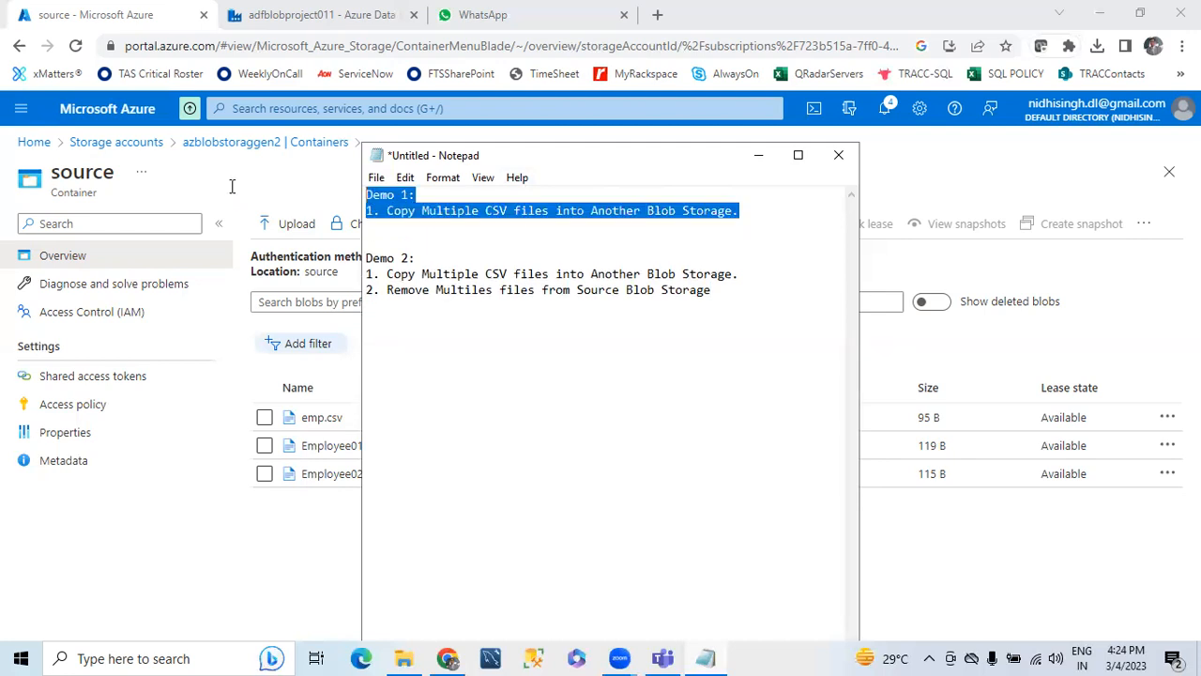
drag(387, 210, 621, 214)
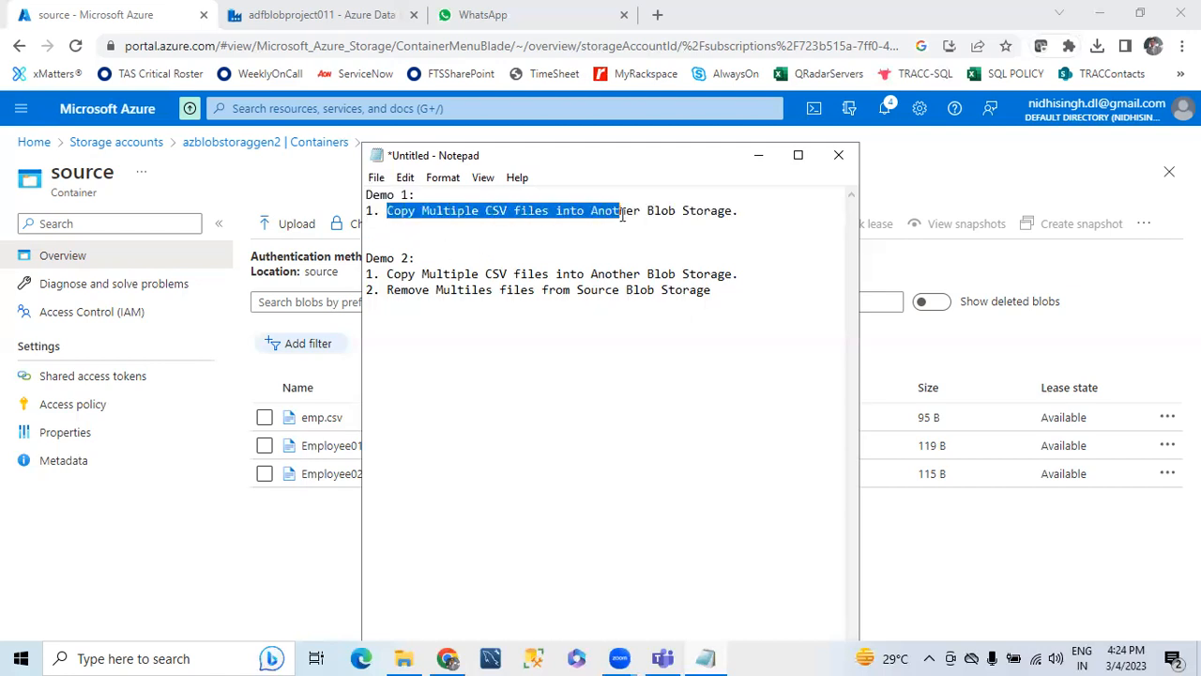
click(504, 224)
- Minimize the notes and view the files in the source container of the azblobstoraggen2 storage account
click(759, 155)
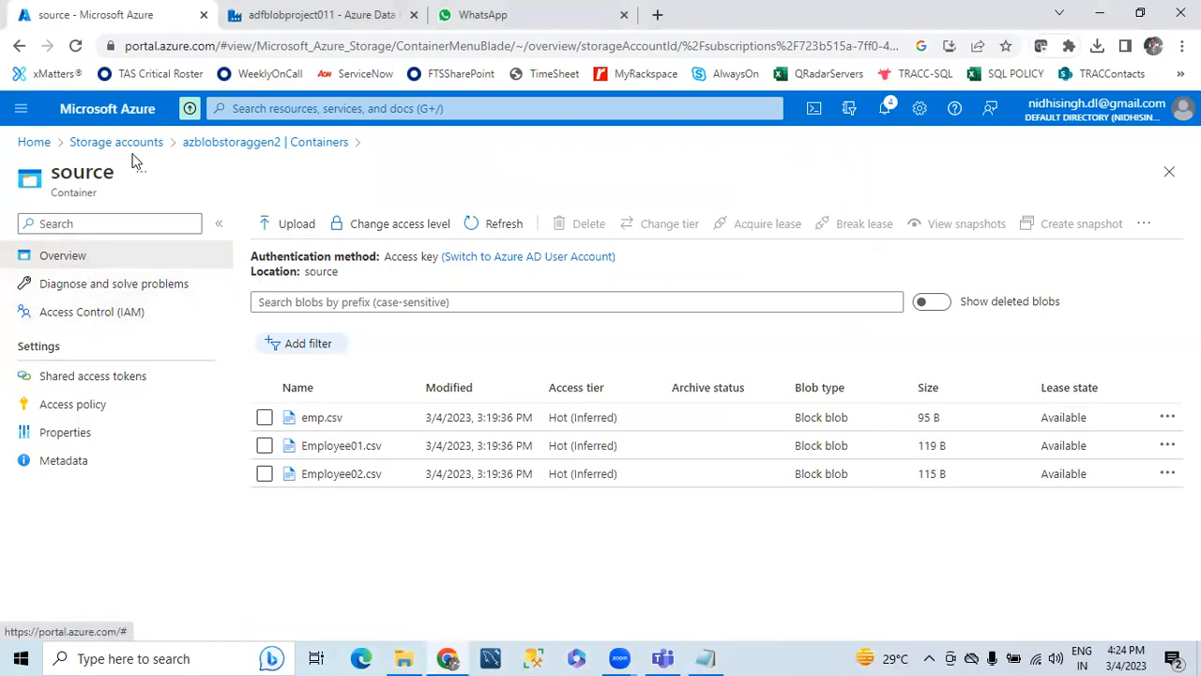
click(225, 142)
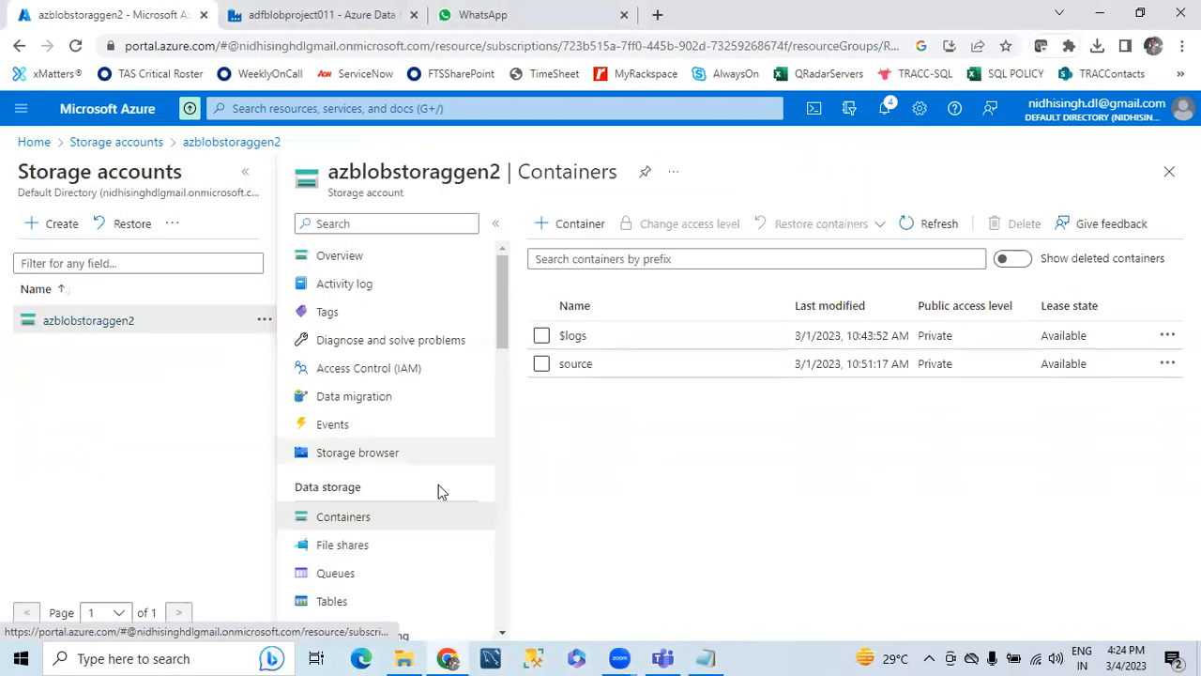
click(582, 366)
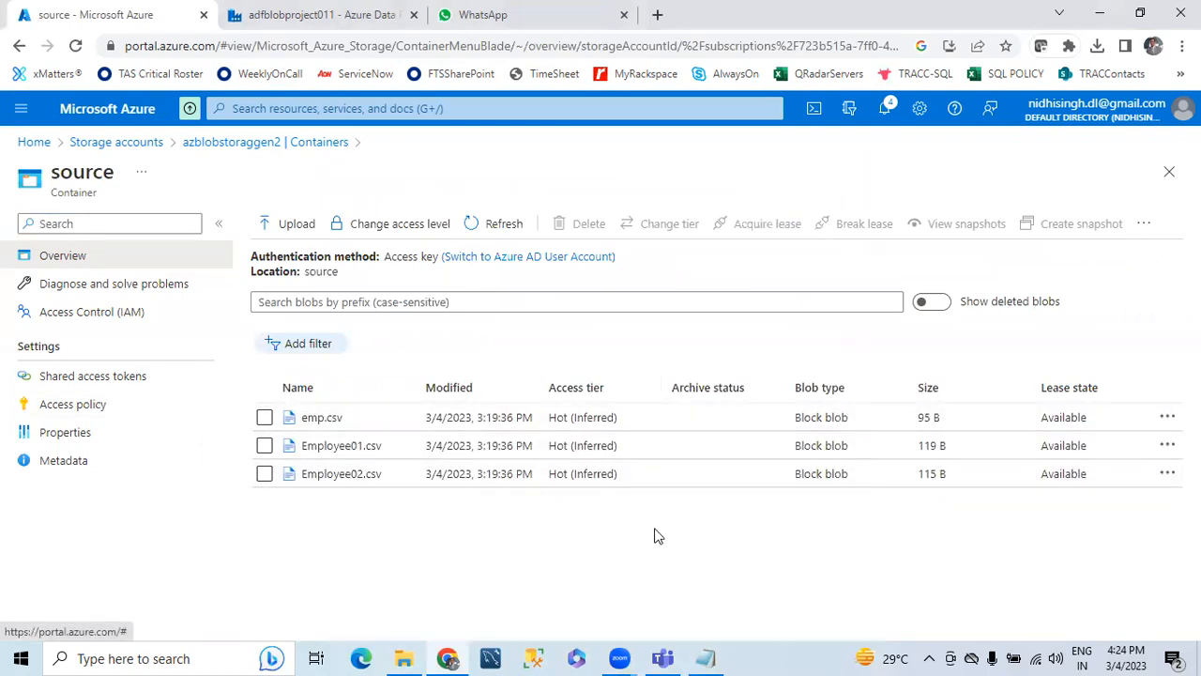
- Create a new container named "output" in the azblobstoraggen2 storage account, keeping private access
click(215, 143)
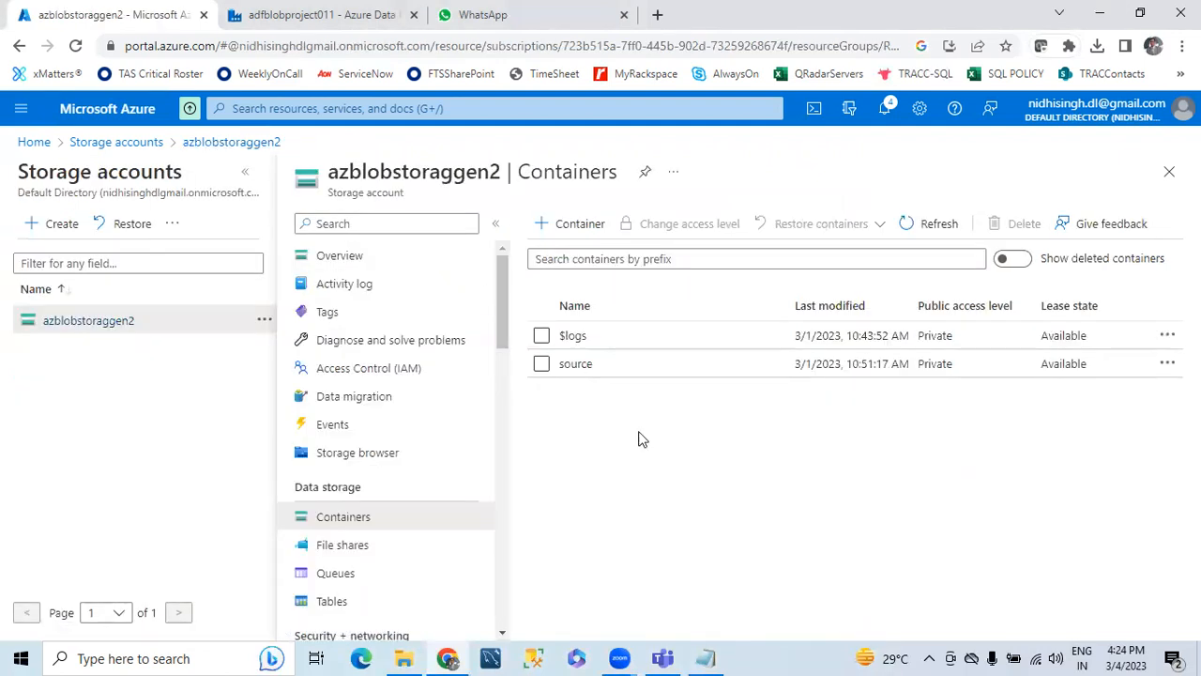
click(567, 223)
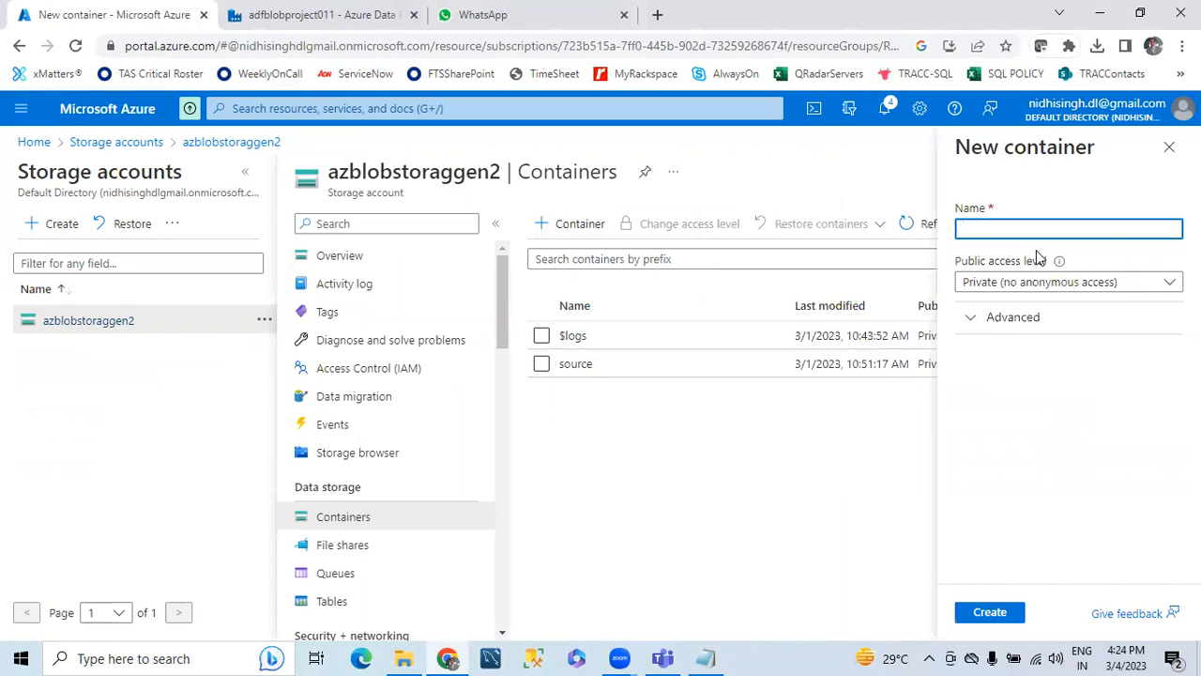
text(c)
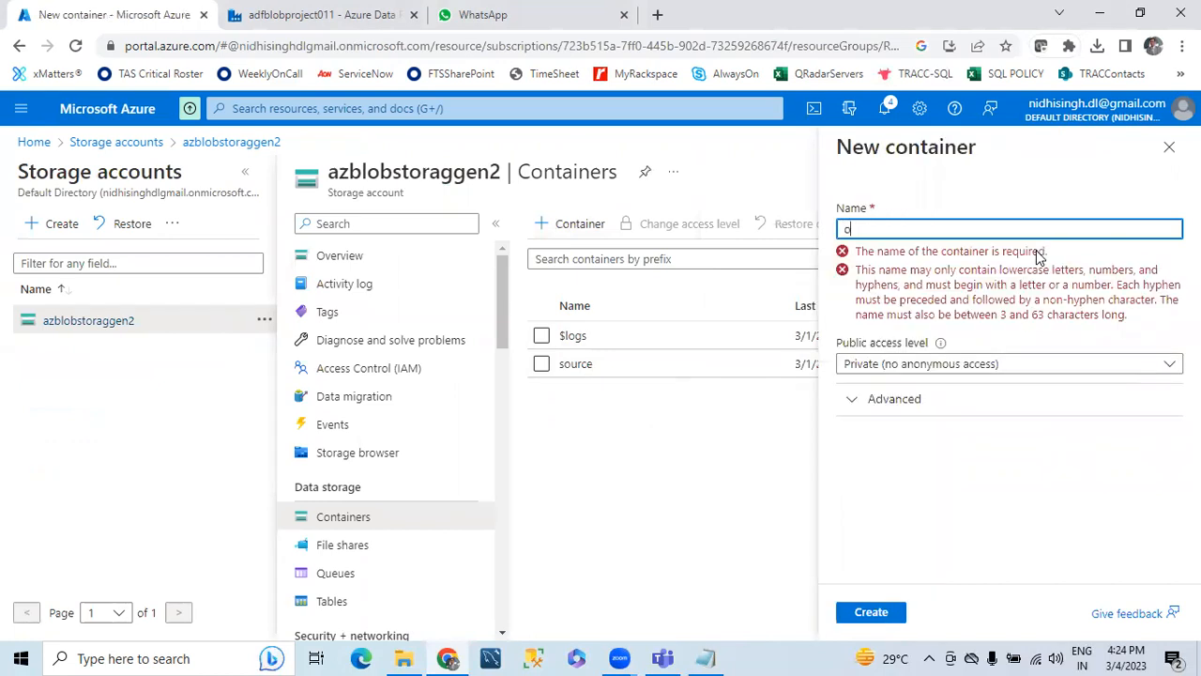
text(tput)
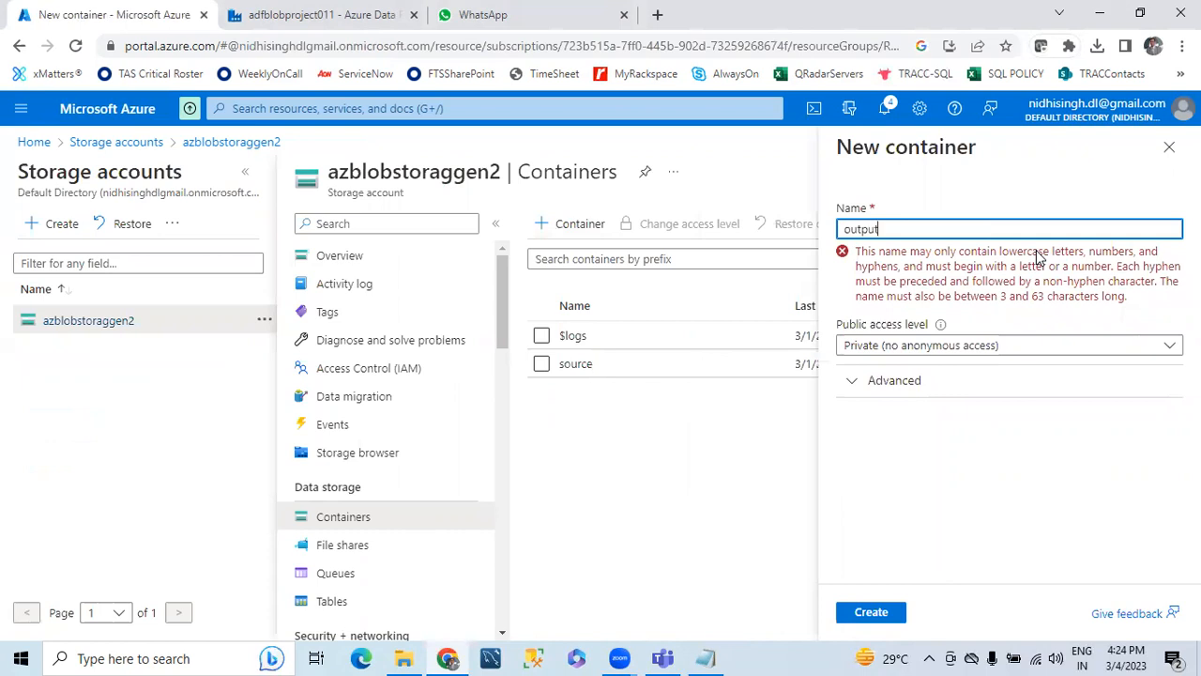
click(1013, 619)
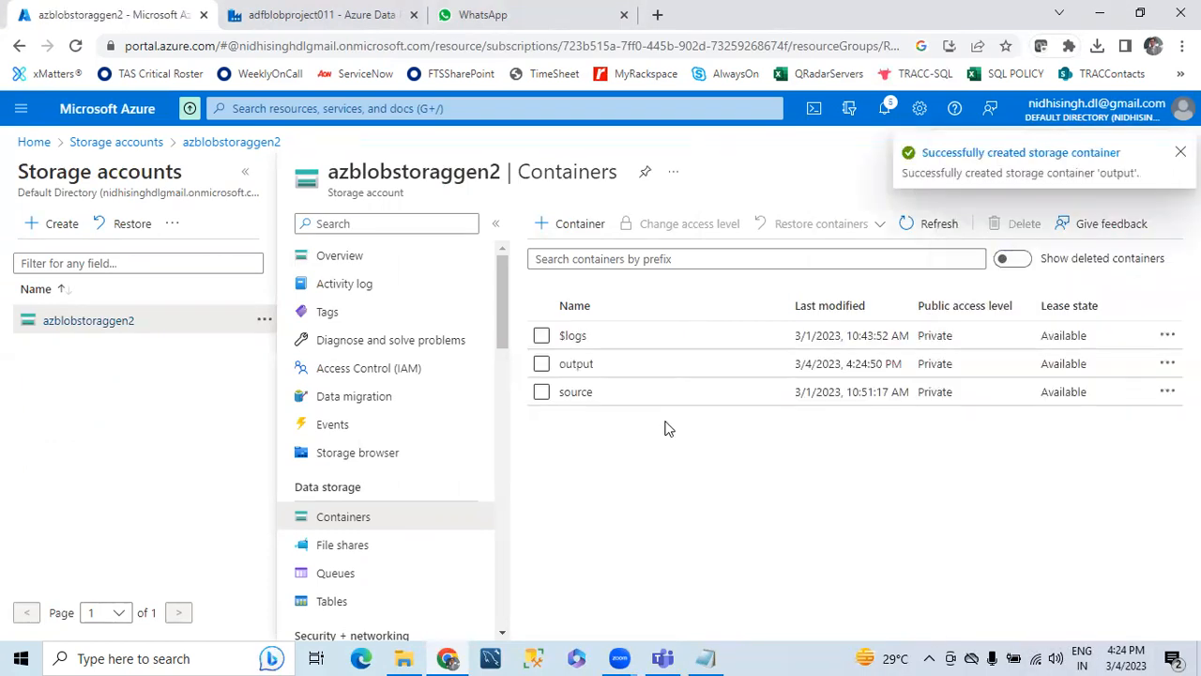
- View the contents of the output container, then open the source container
click(582, 368)
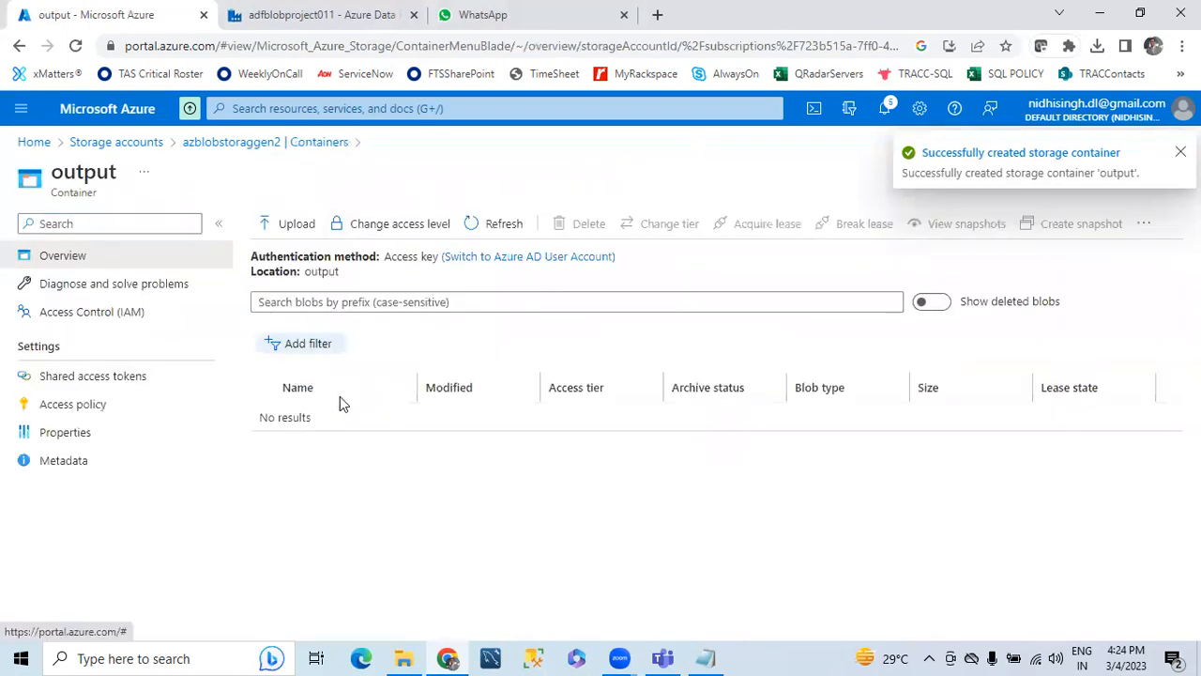
click(201, 143)
click(576, 393)
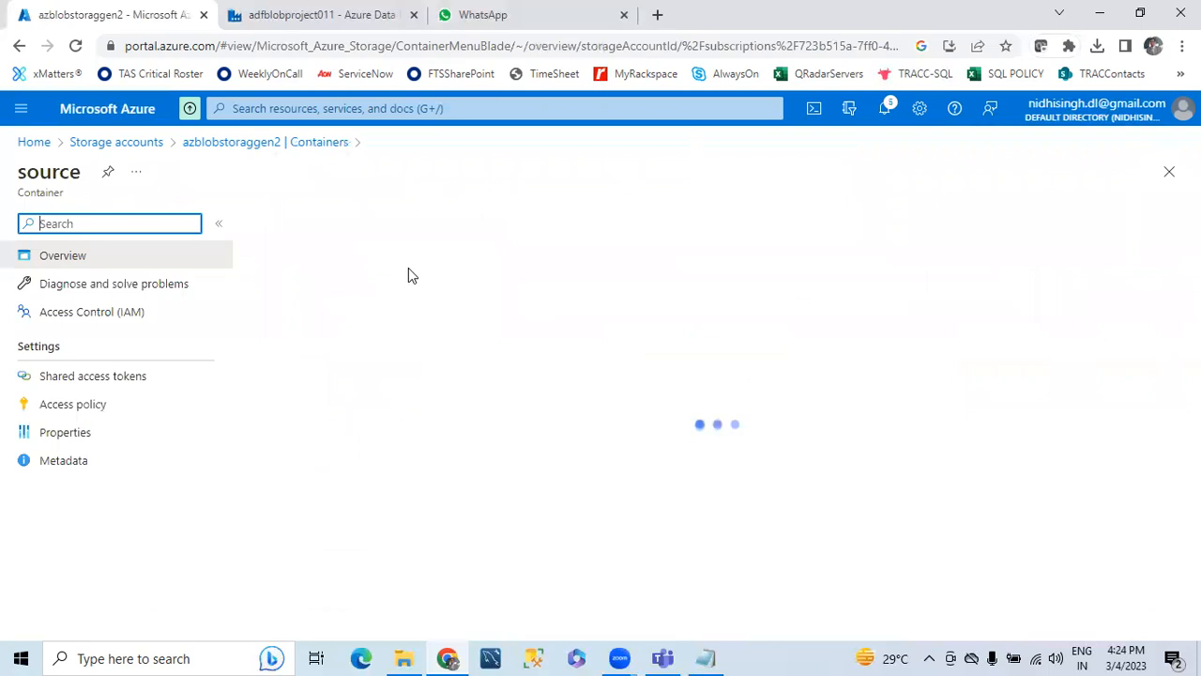
- Select emp.csv, Employee01.csv and Employee02.csv in the source container, then open and dismiss the blob upload form
click(264, 418)
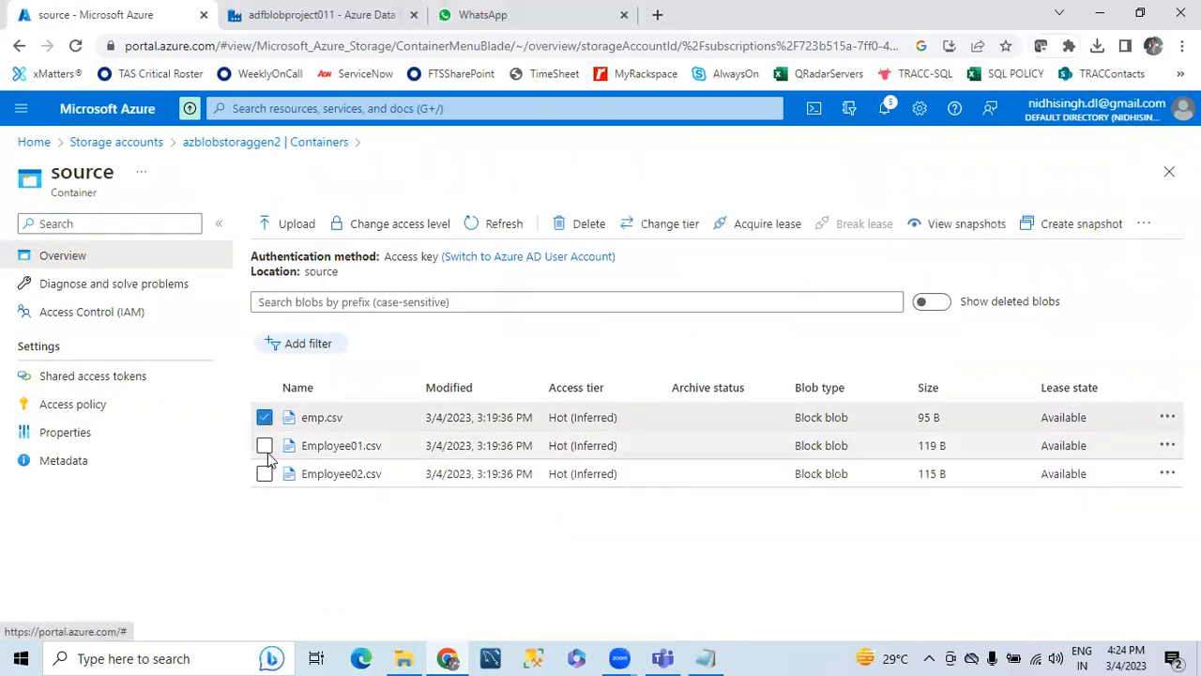
click(264, 445)
click(265, 474)
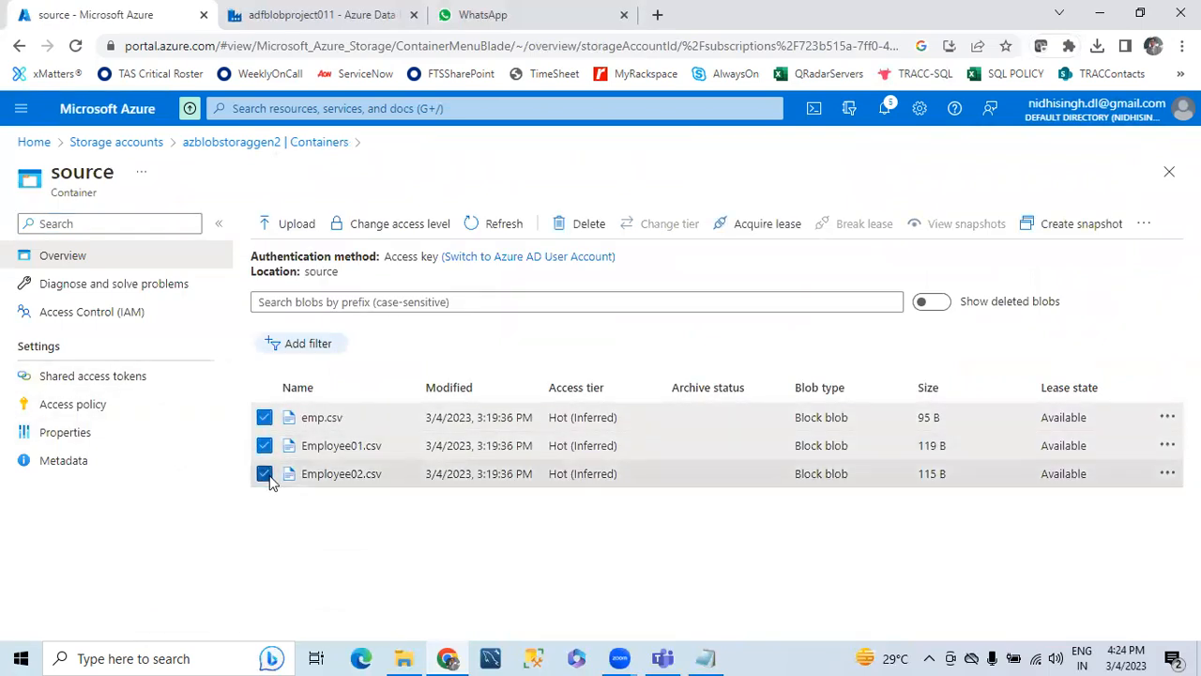
click(286, 224)
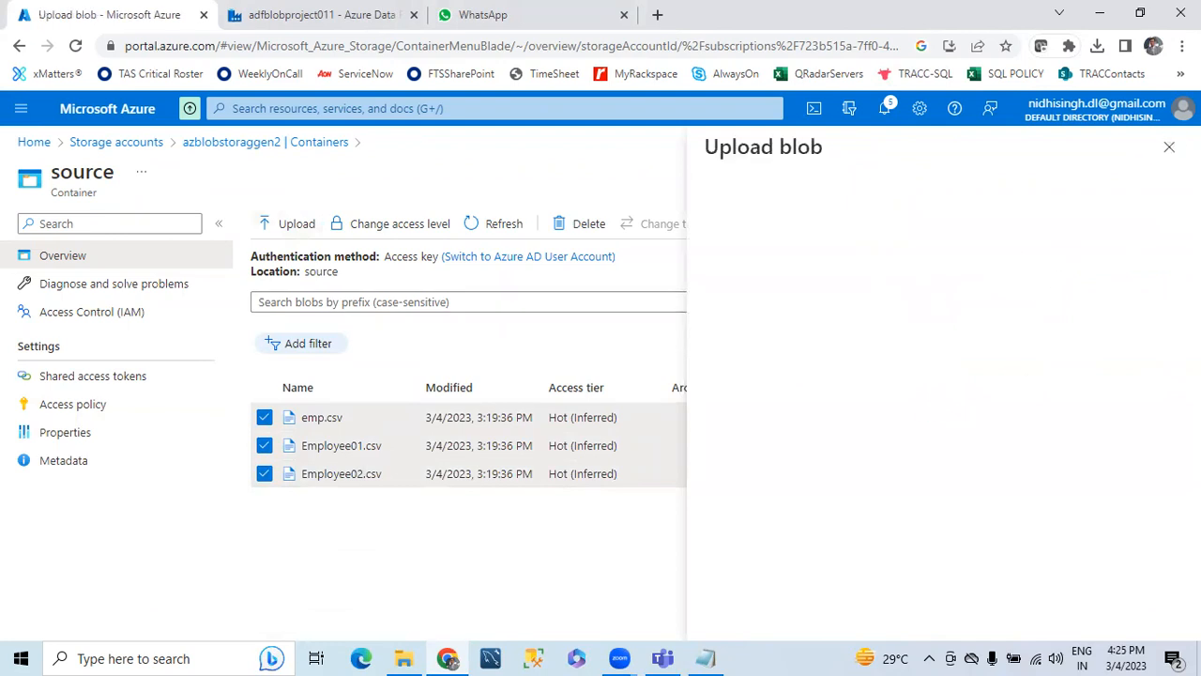
click(1170, 146)
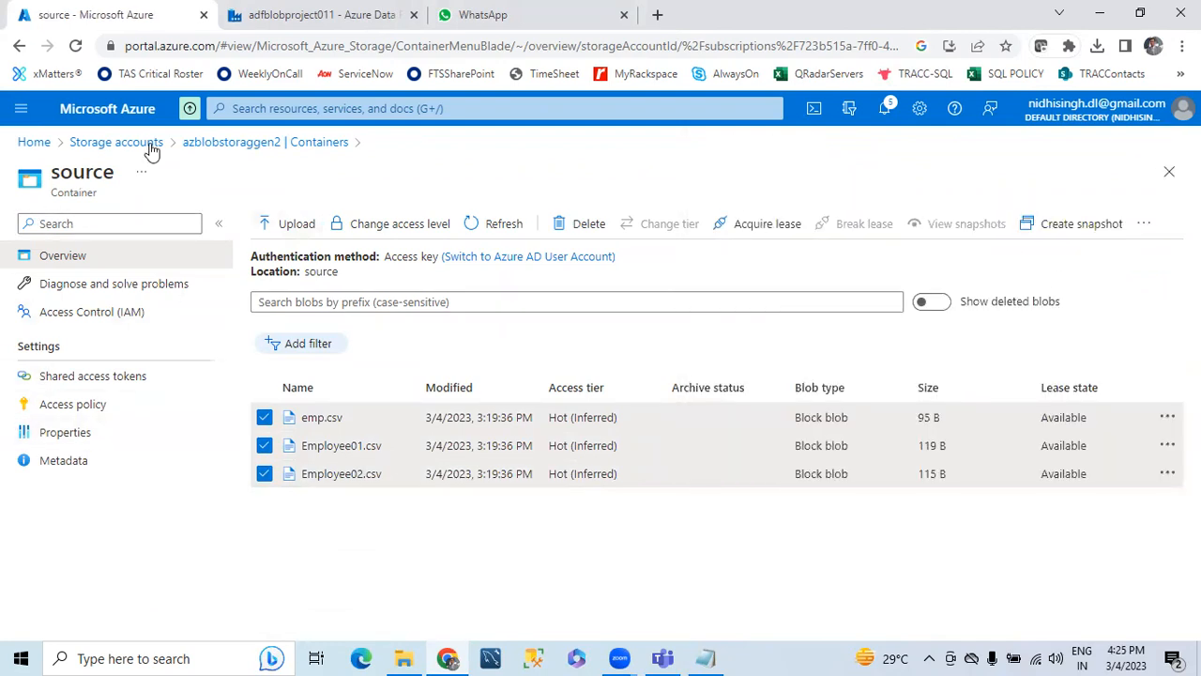
- Open the output container and refresh its blob list
click(222, 143)
click(576, 370)
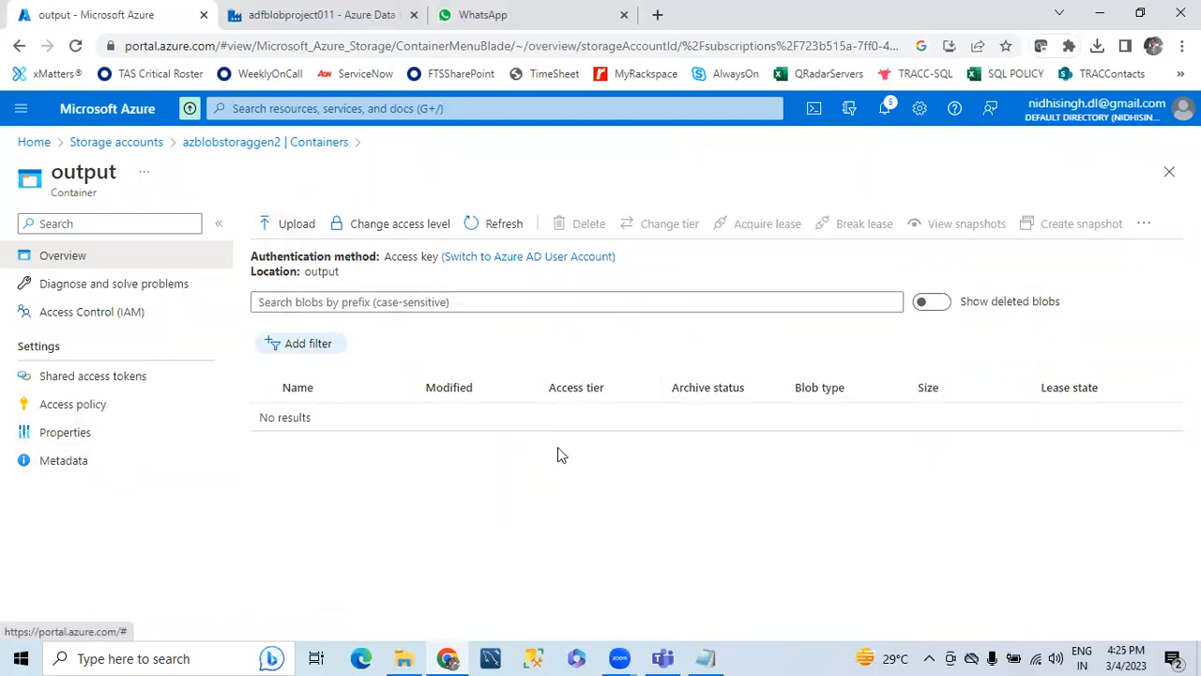
click(483, 223)
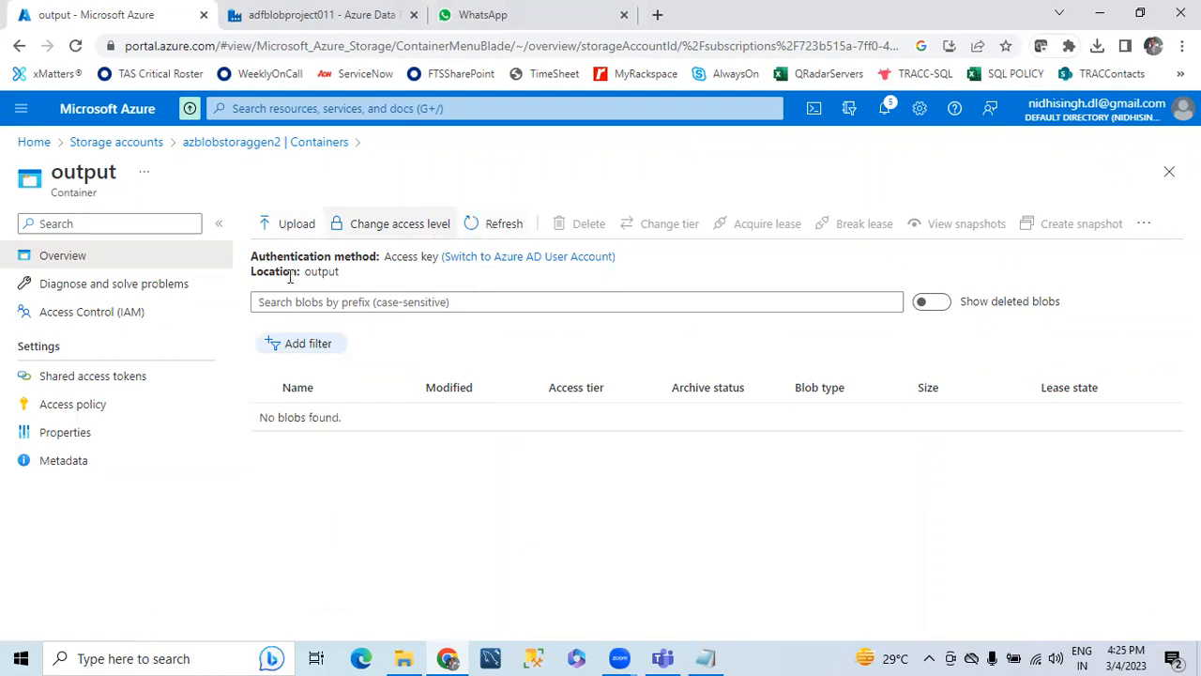
- Delete the output container from azblobstoraggen2, overriding Azure Policy and RBAC role settings, then open the source container
click(225, 144)
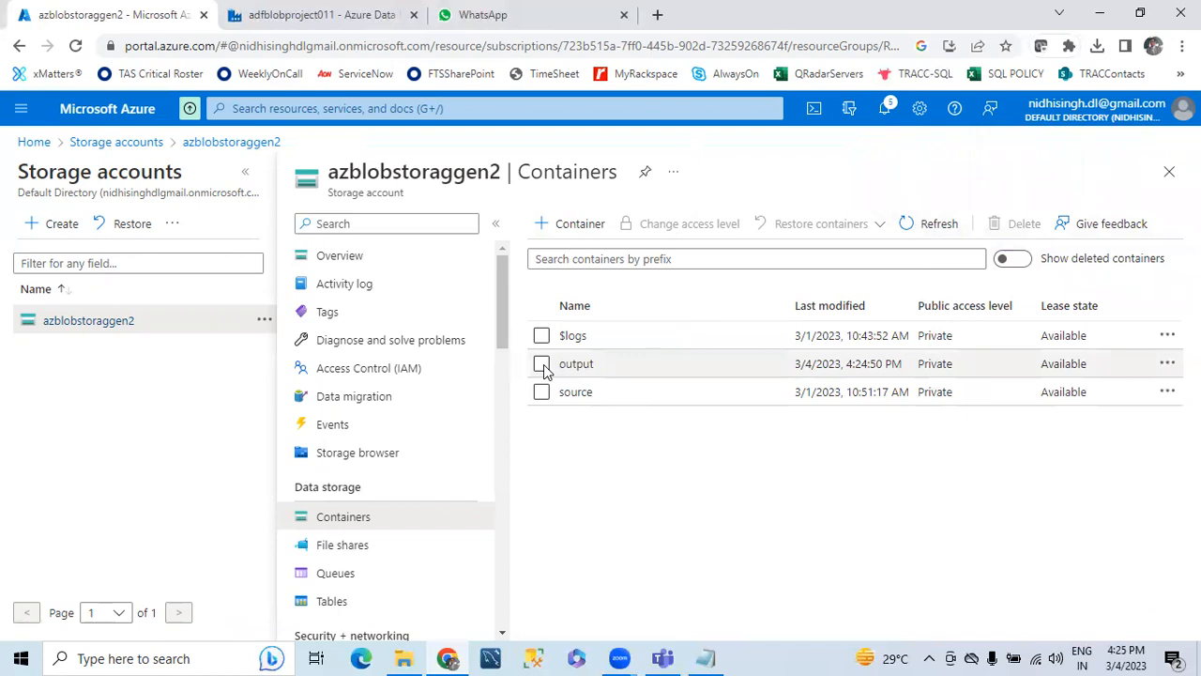
click(543, 365)
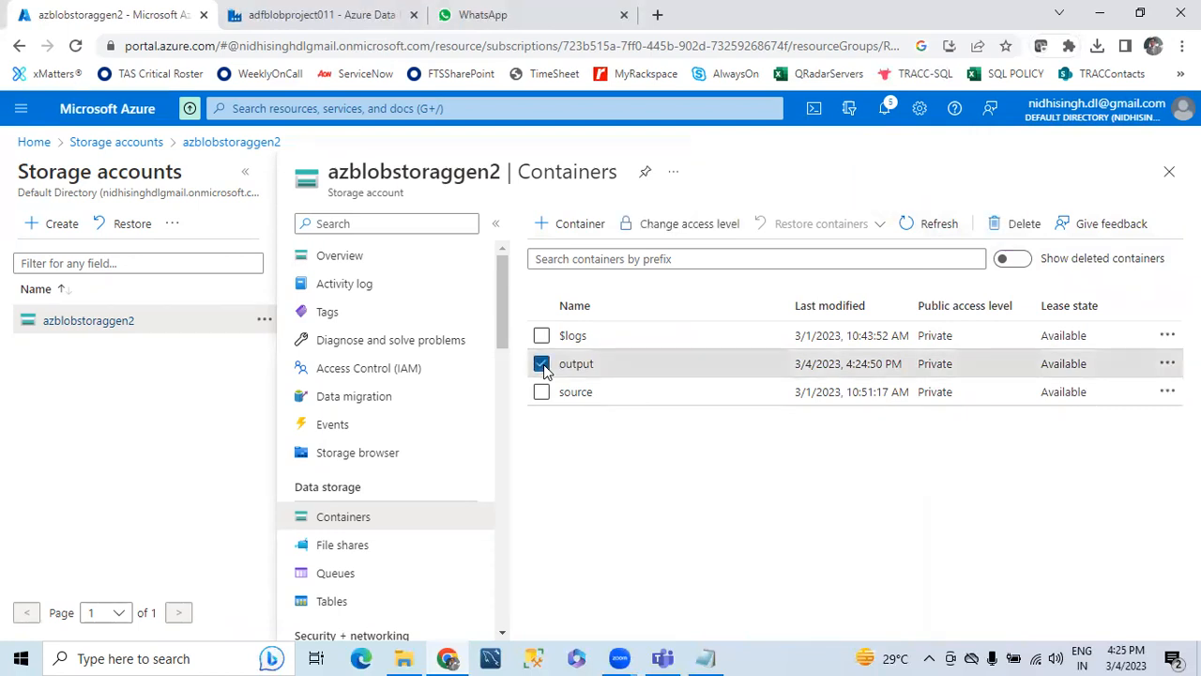
click(1022, 224)
click(535, 456)
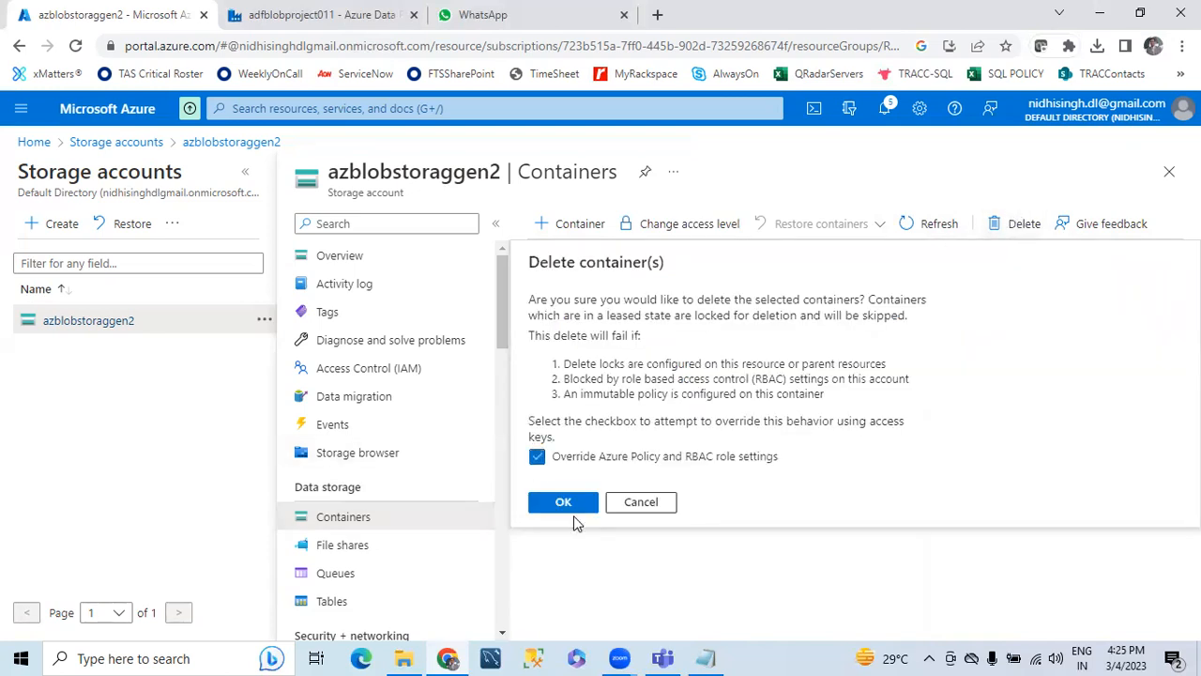
click(560, 505)
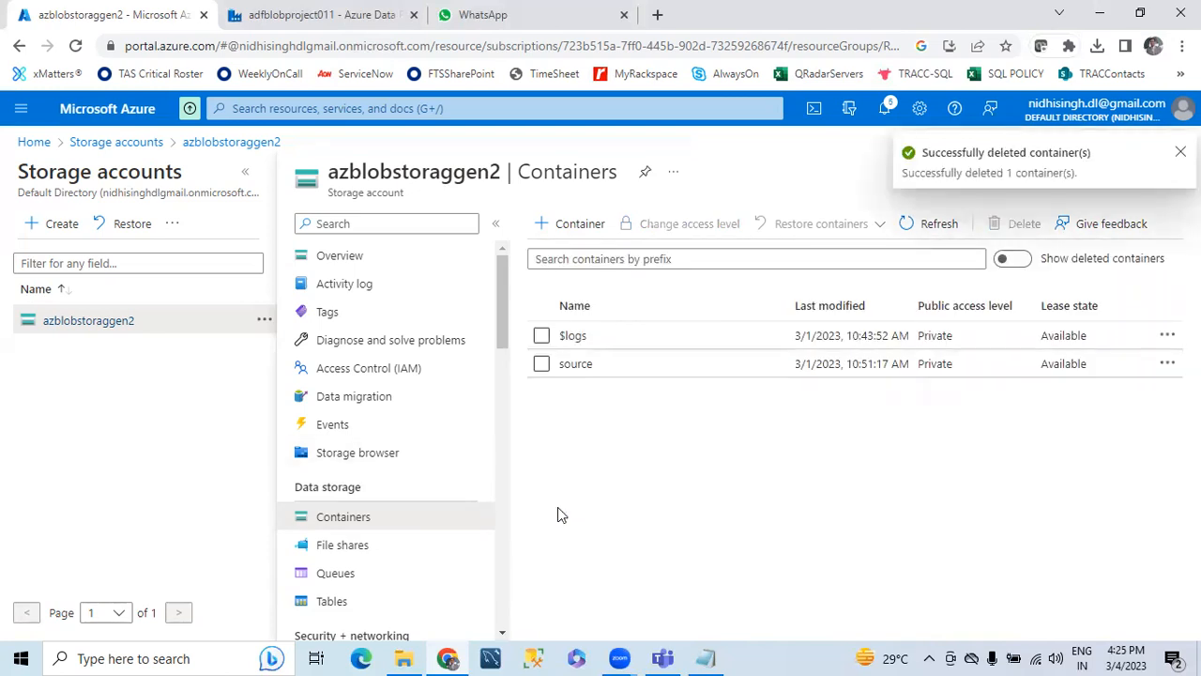
click(579, 366)
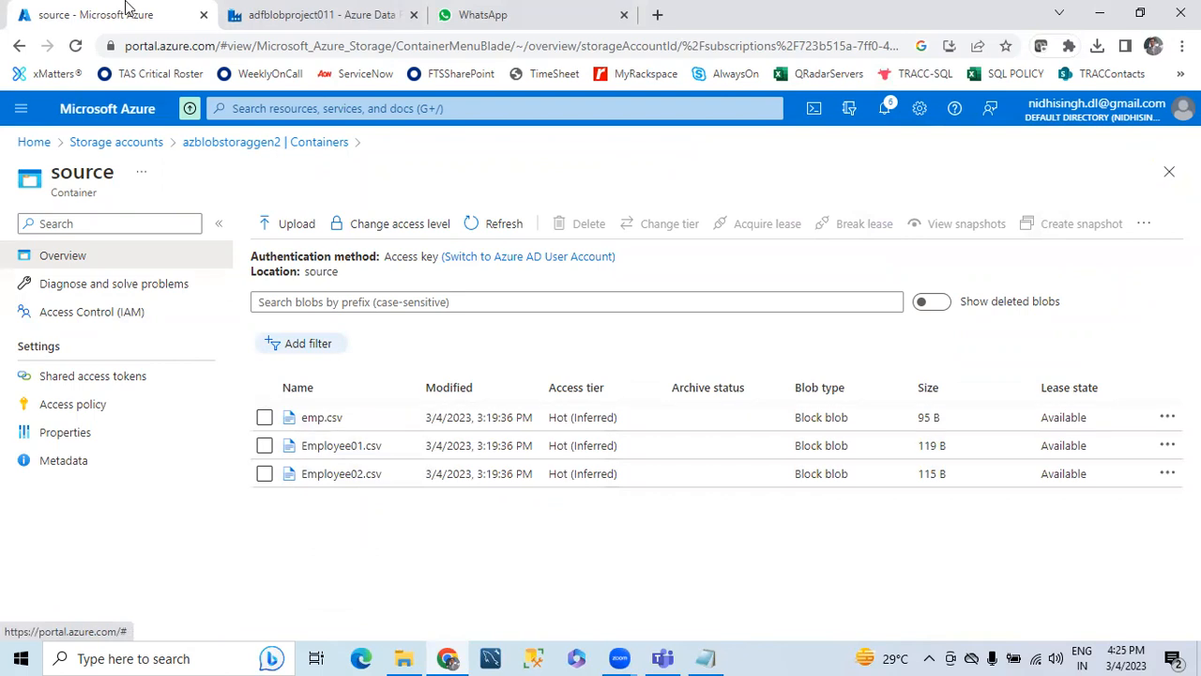
- Switch to the adfblobproject011 Azure Data Factory and create a new pipeline
key(ctrl+Tab)
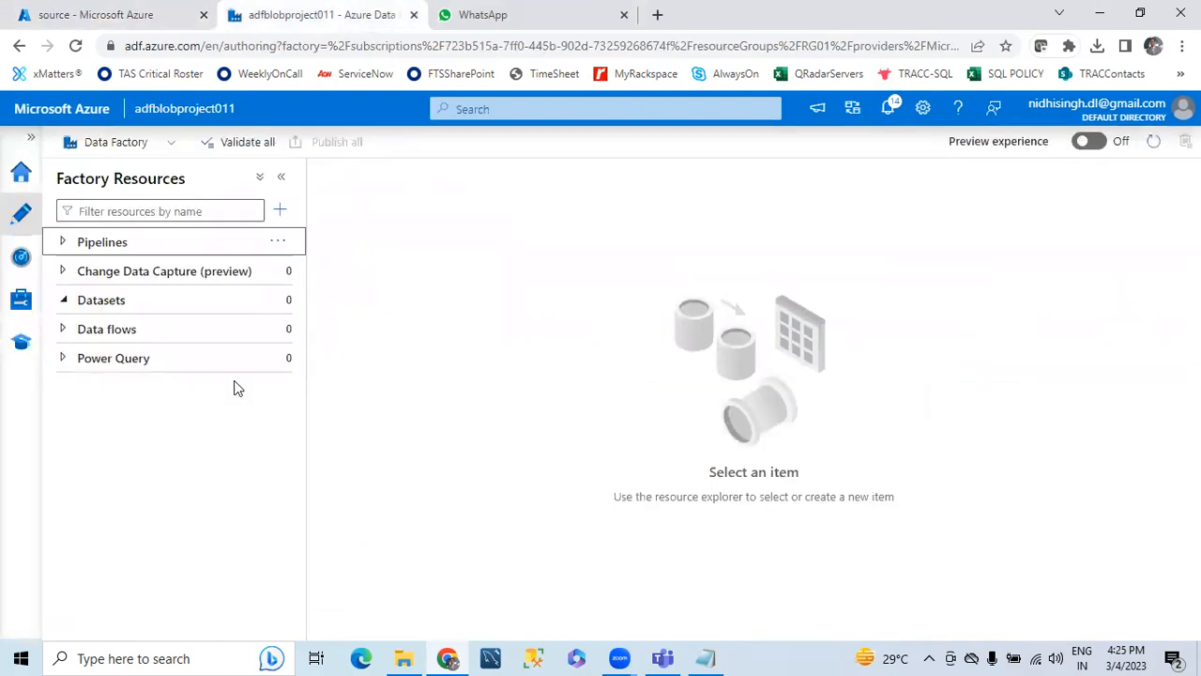
click(63, 243)
click(65, 243)
click(284, 243)
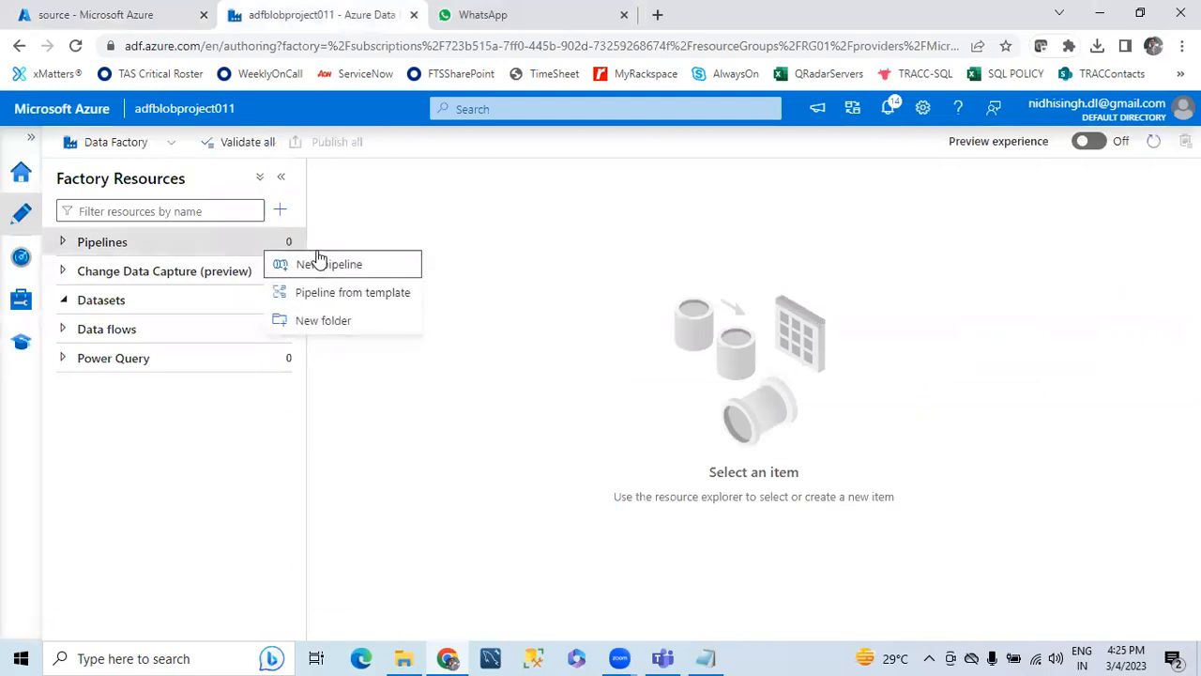
click(305, 264)
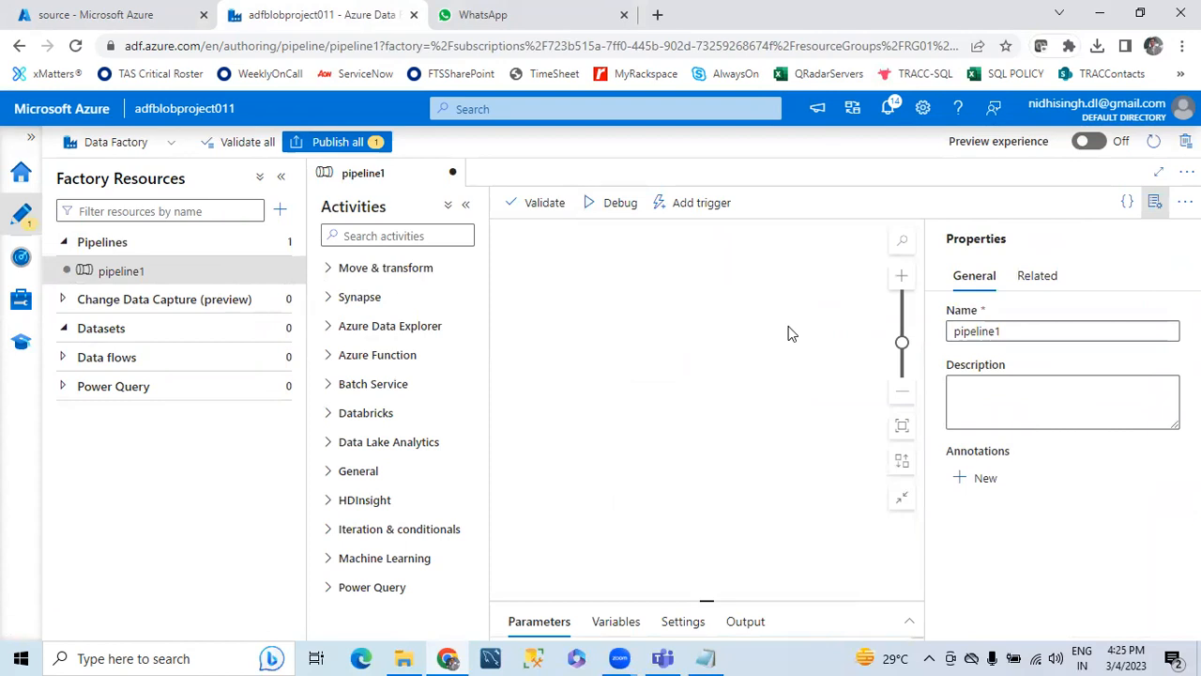
- Rename the new pipeline as CopyCSVIntoAnotherContainer and close its properties
double_click(1030, 330)
text(Copy)
text(2)
key(BackSpace)
text(C)
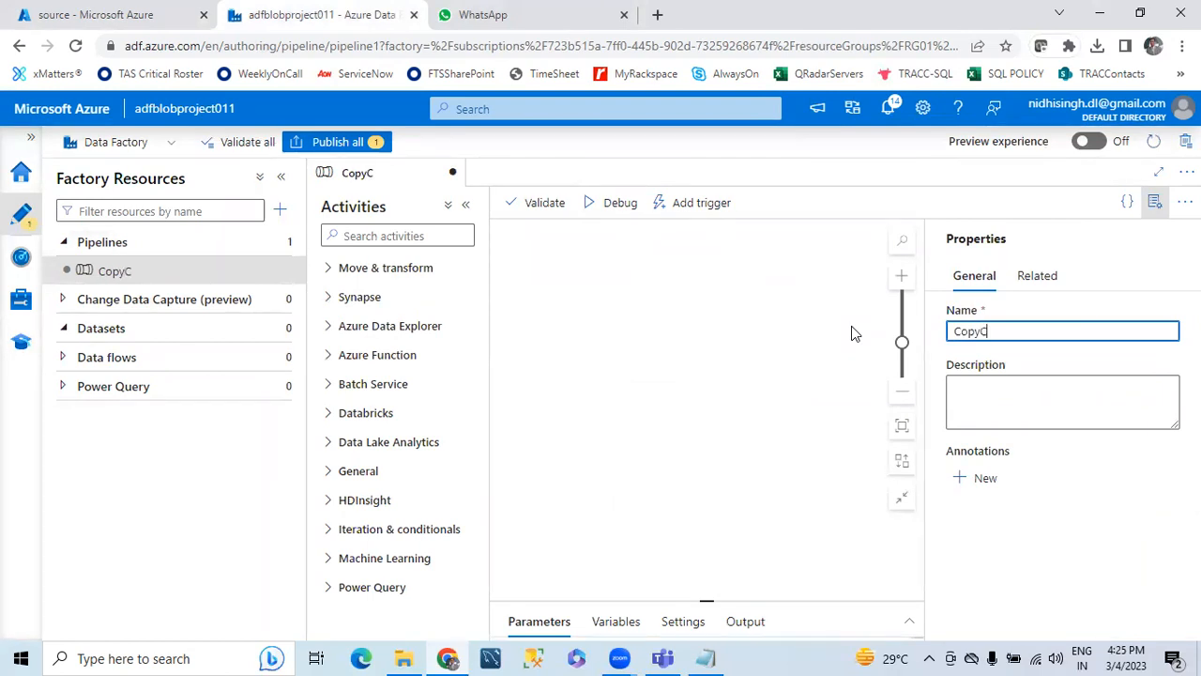
text(SVIntoAnotherContainer)
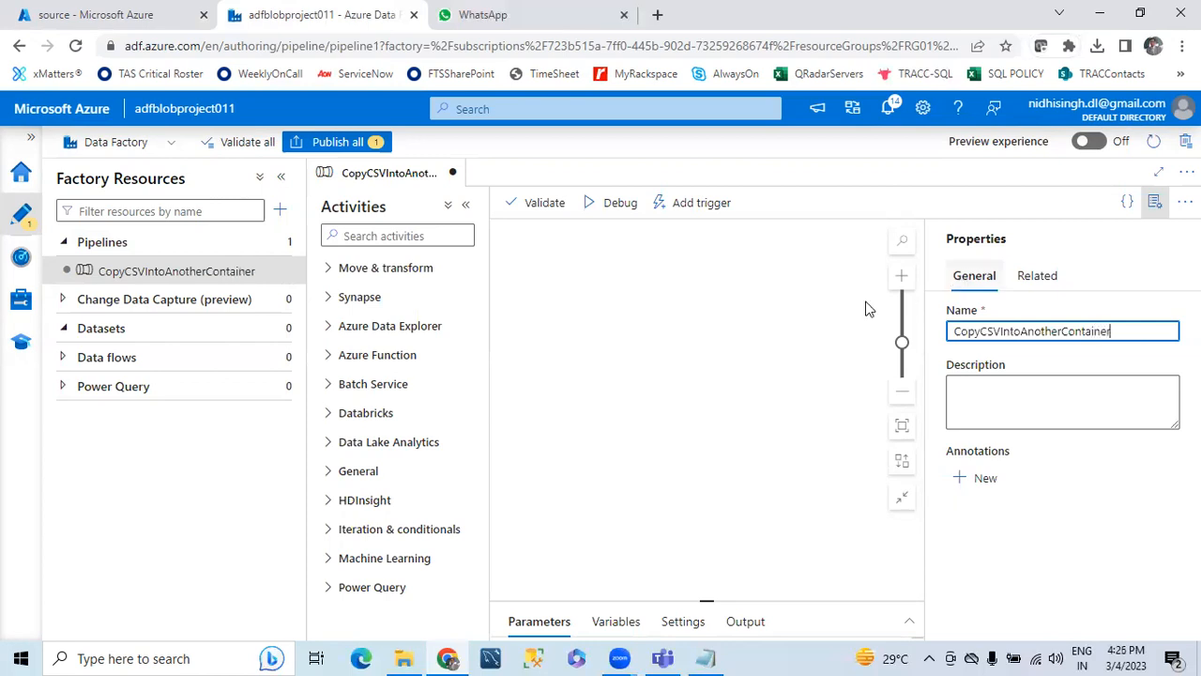
click(1154, 204)
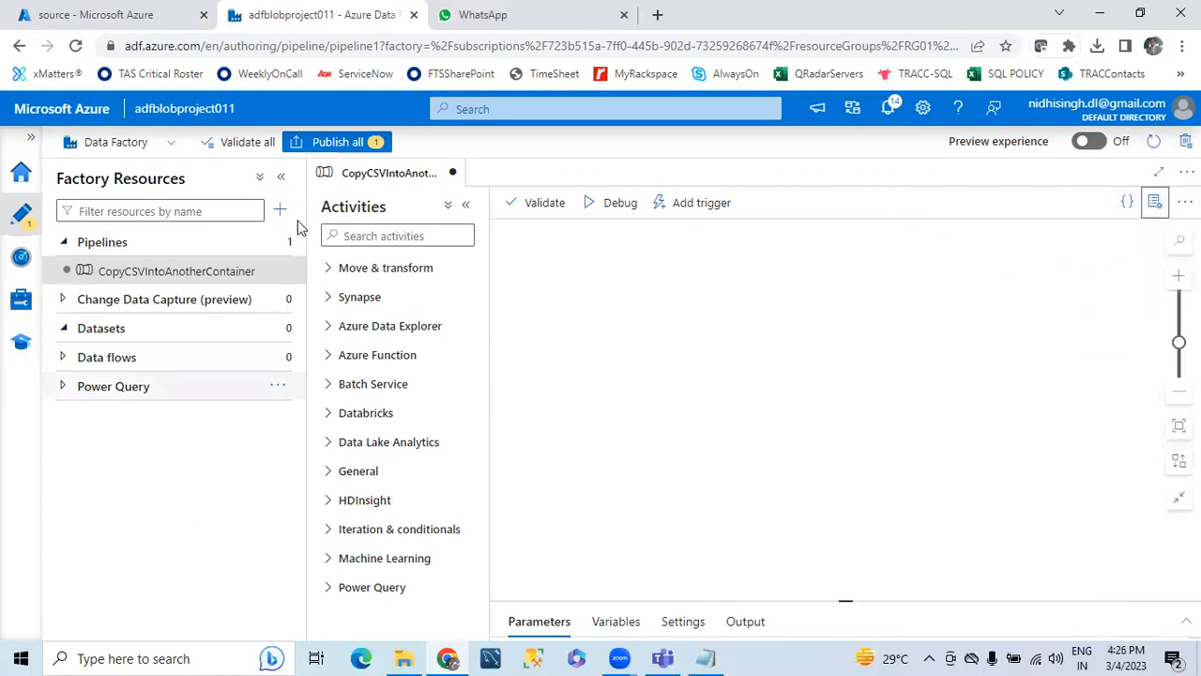
- Collapse the factory resources, search the activities for "Get" and add a Get Metadata activity to the pipeline canvas
click(280, 176)
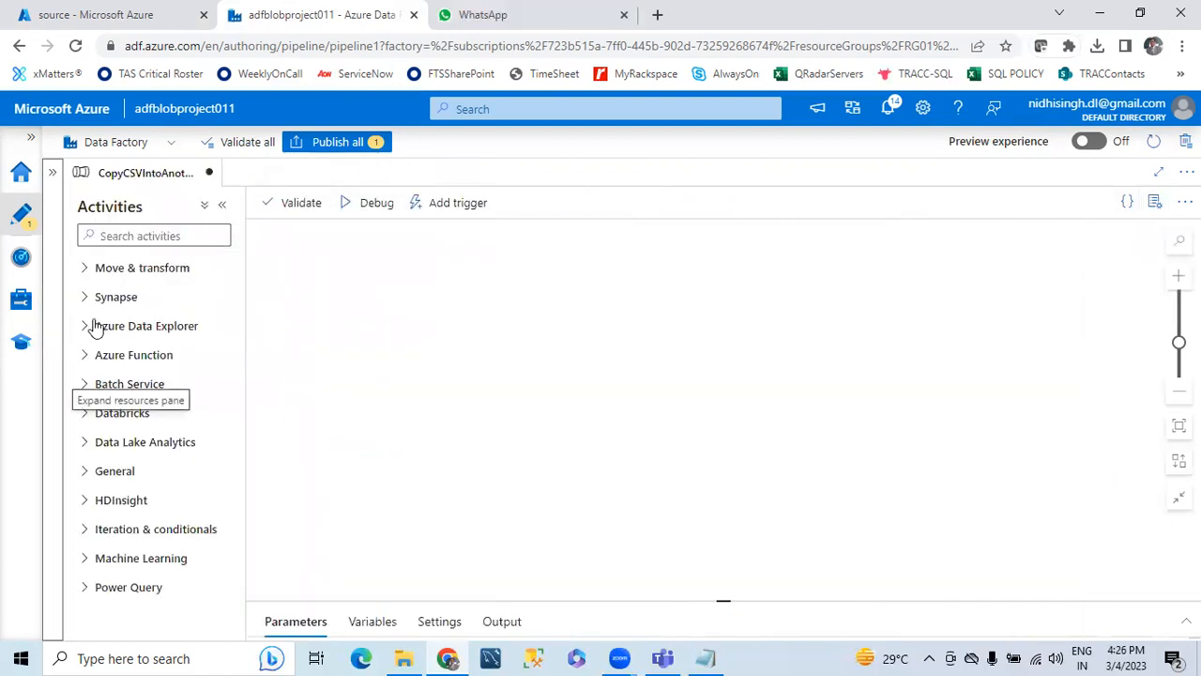
click(53, 173)
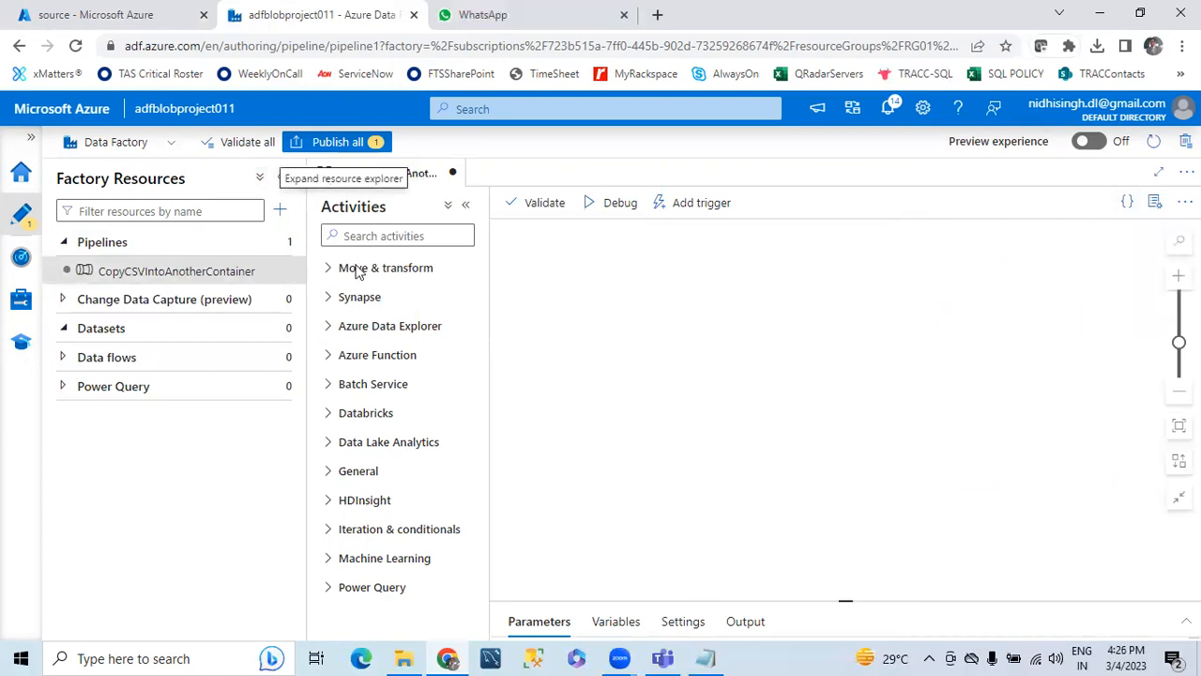
click(278, 179)
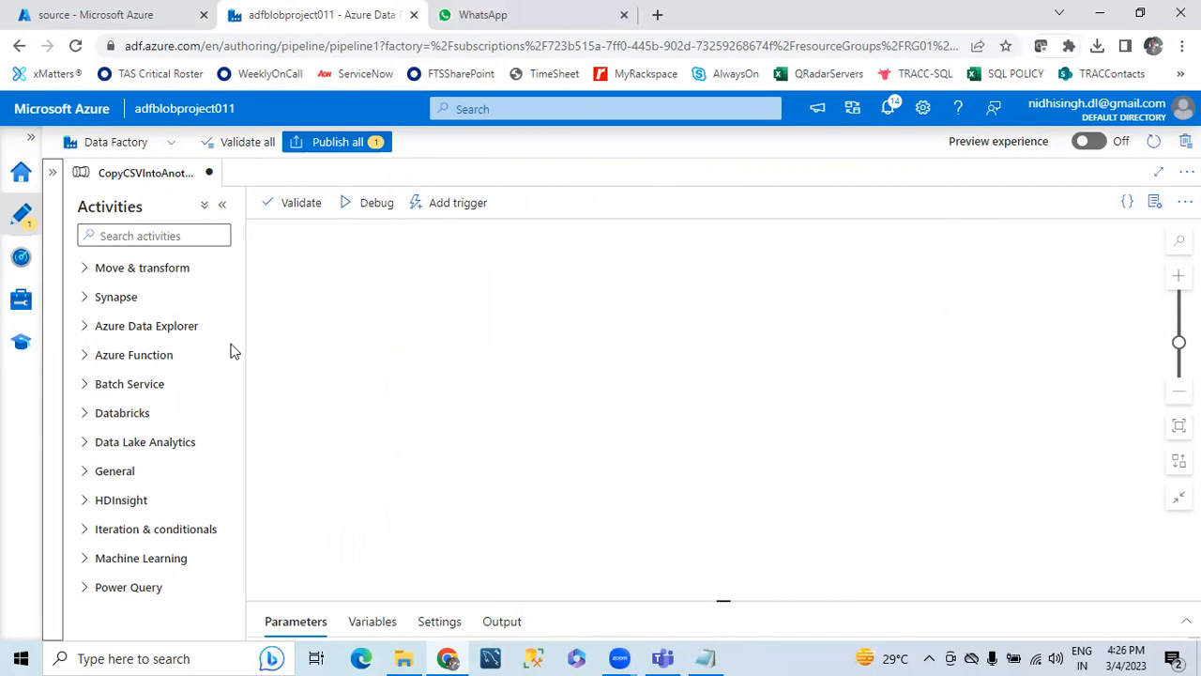
click(159, 234)
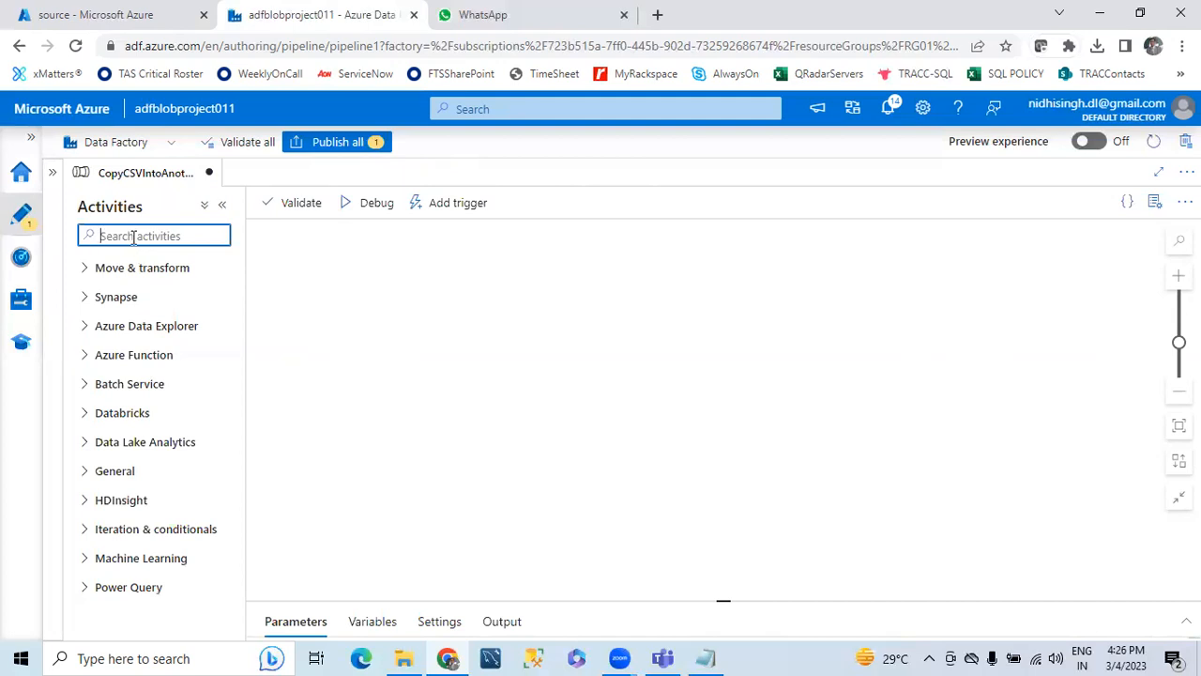
text(Get)
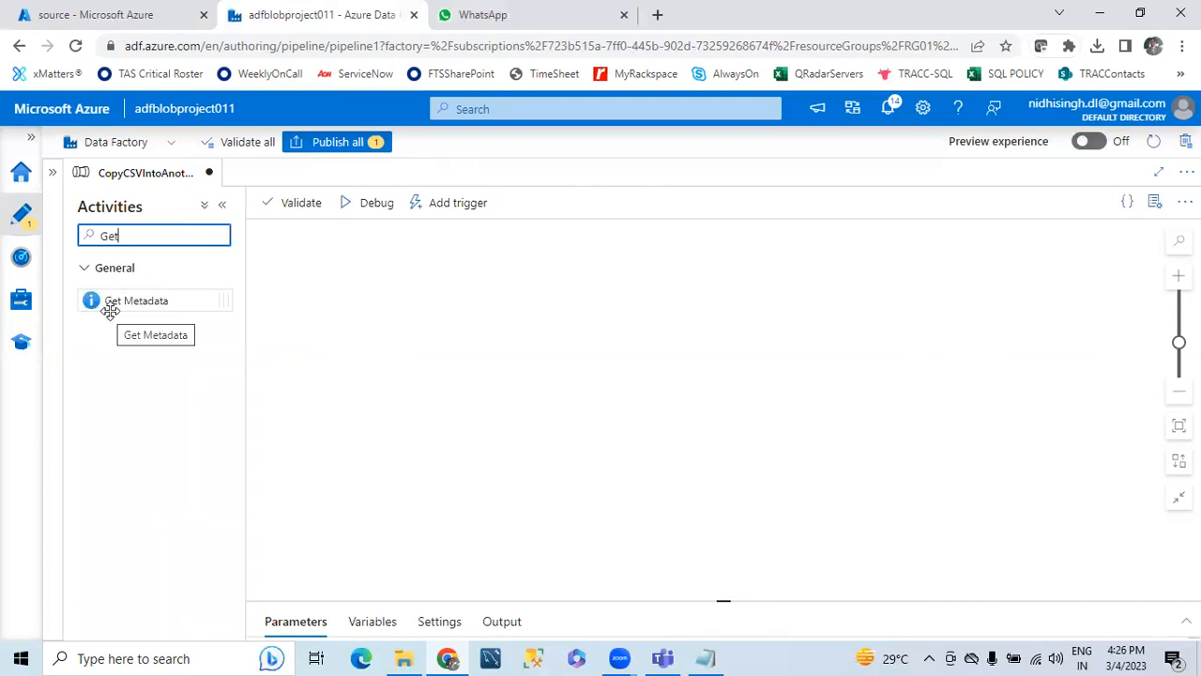
drag(113, 301, 423, 309)
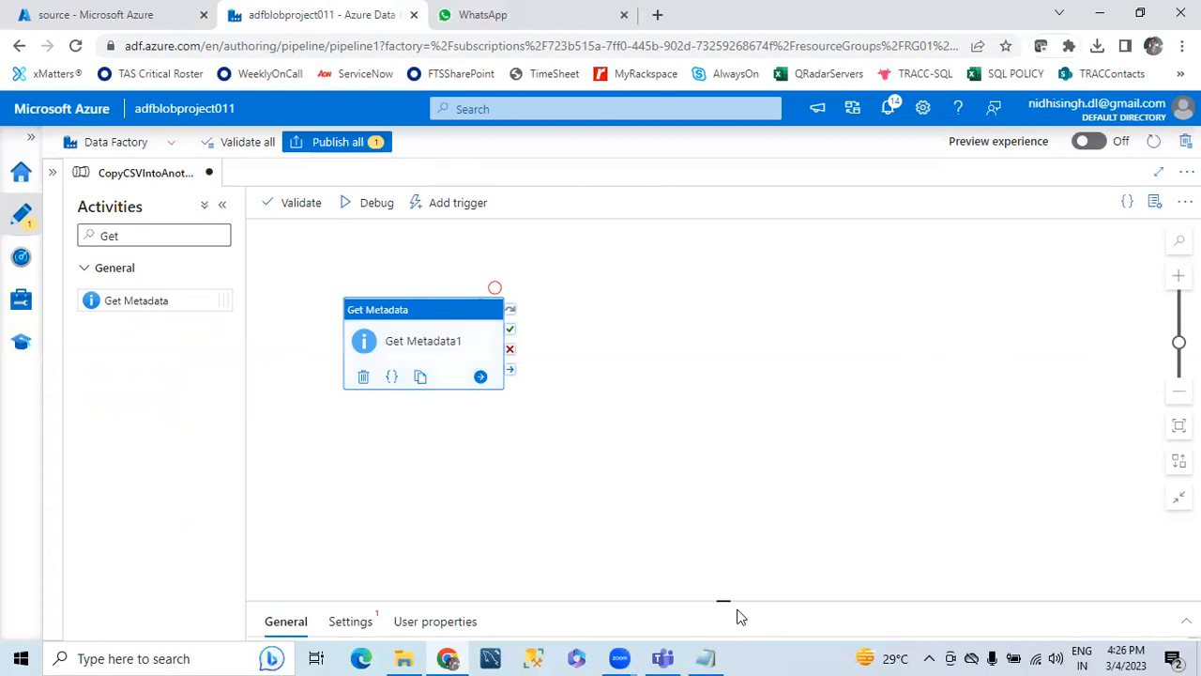
- Start a new dataset for the Get Metadata activity, using Azure Blob Storage as data store and DelimitedText as format
drag(726, 600, 719, 394)
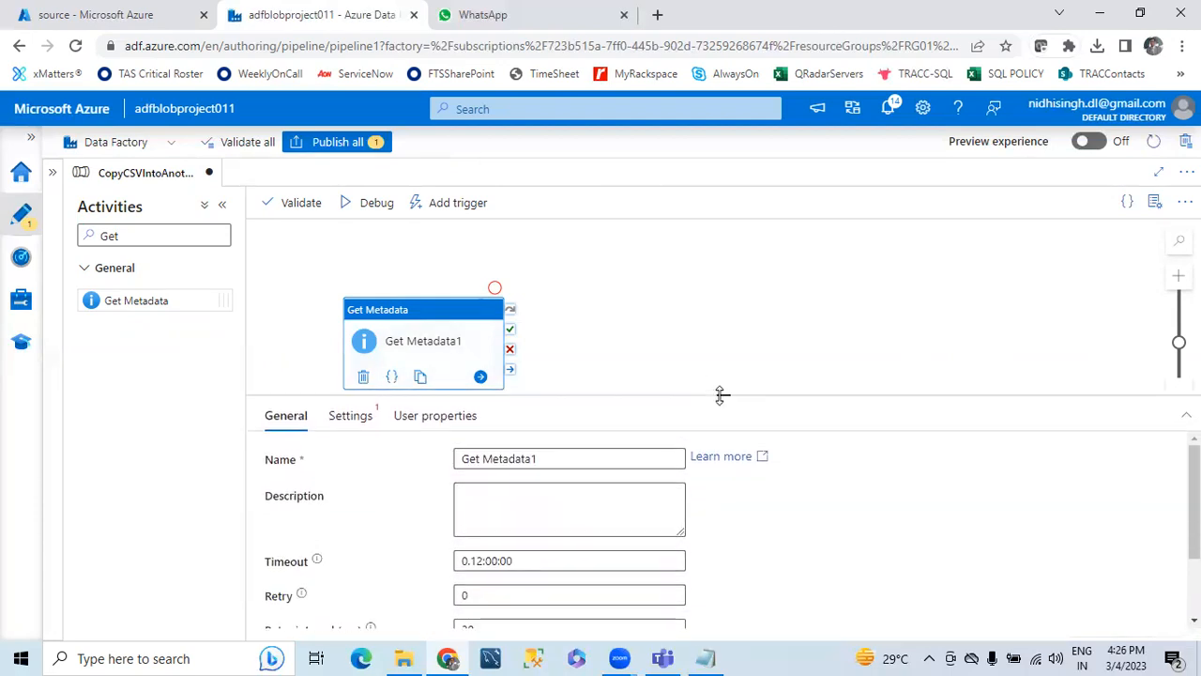
click(352, 418)
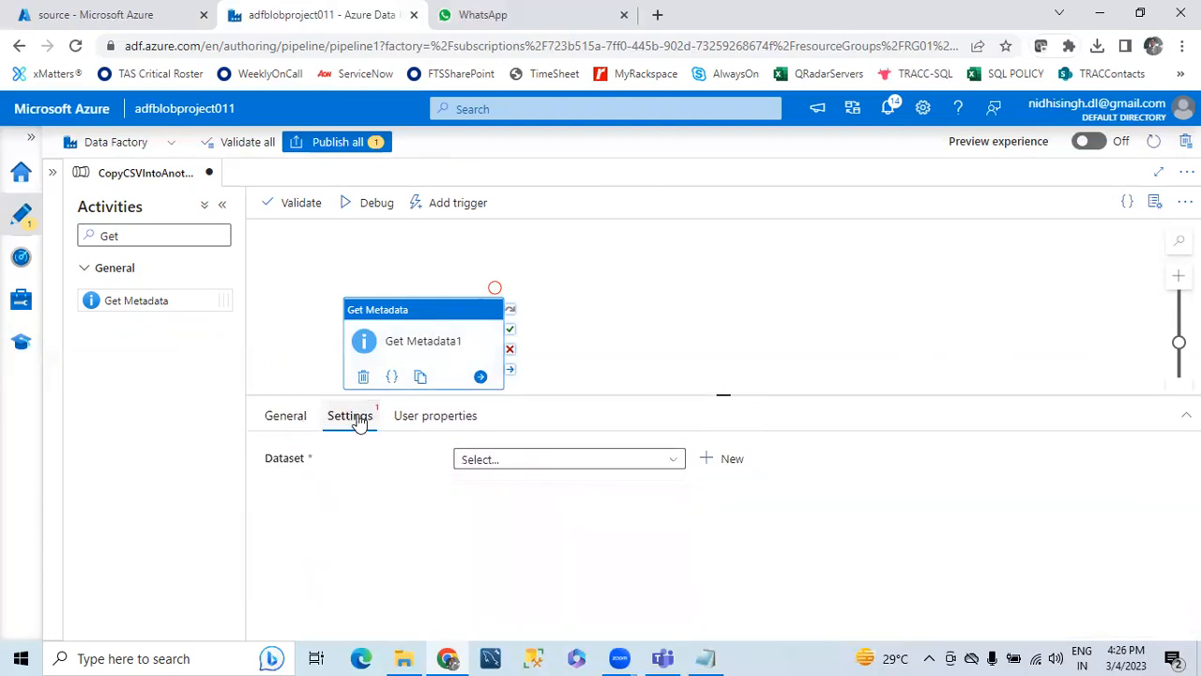
click(728, 459)
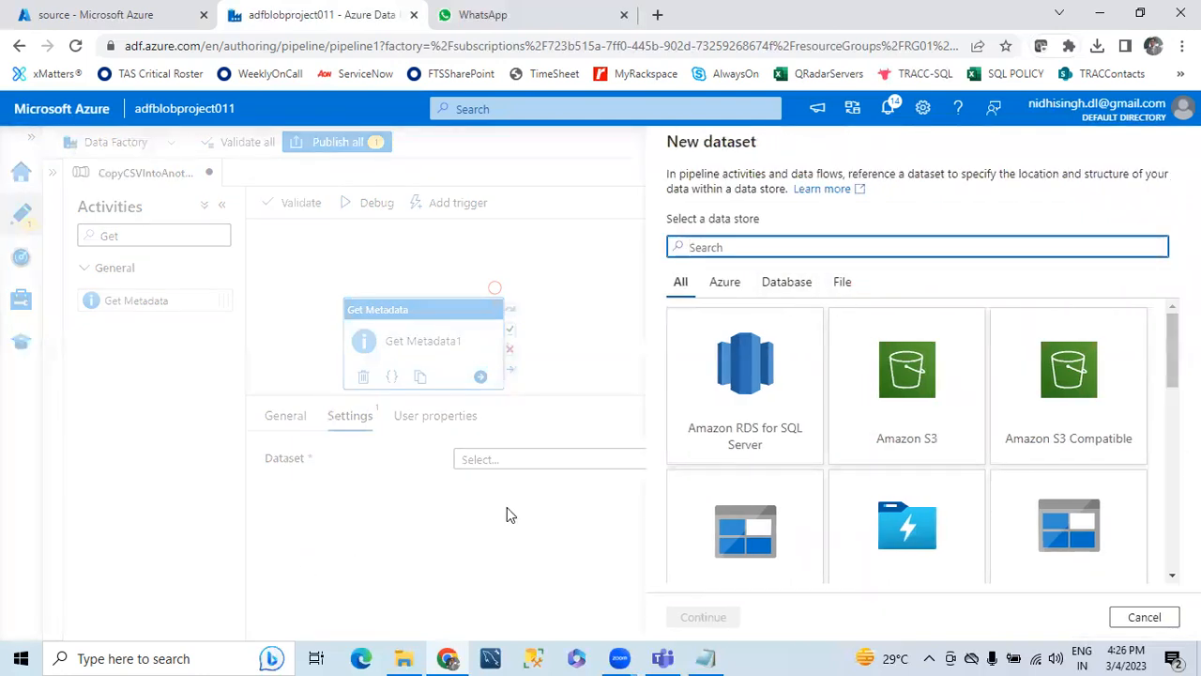
scroll(854, 454, down, 1)
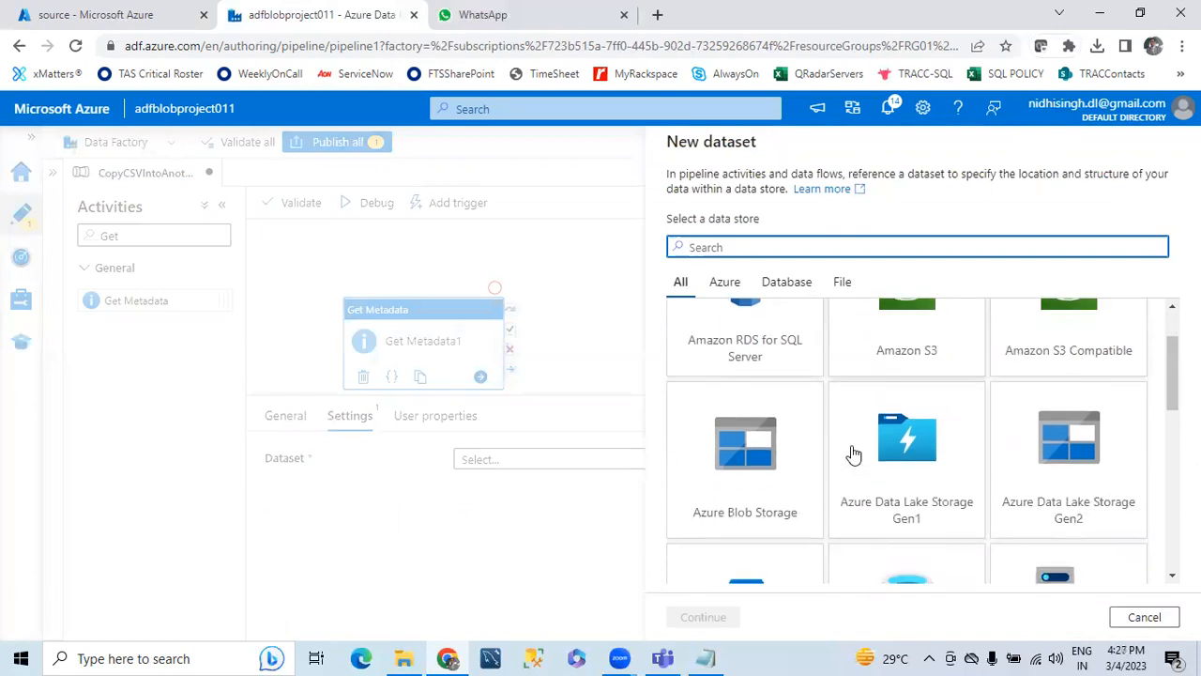
click(748, 467)
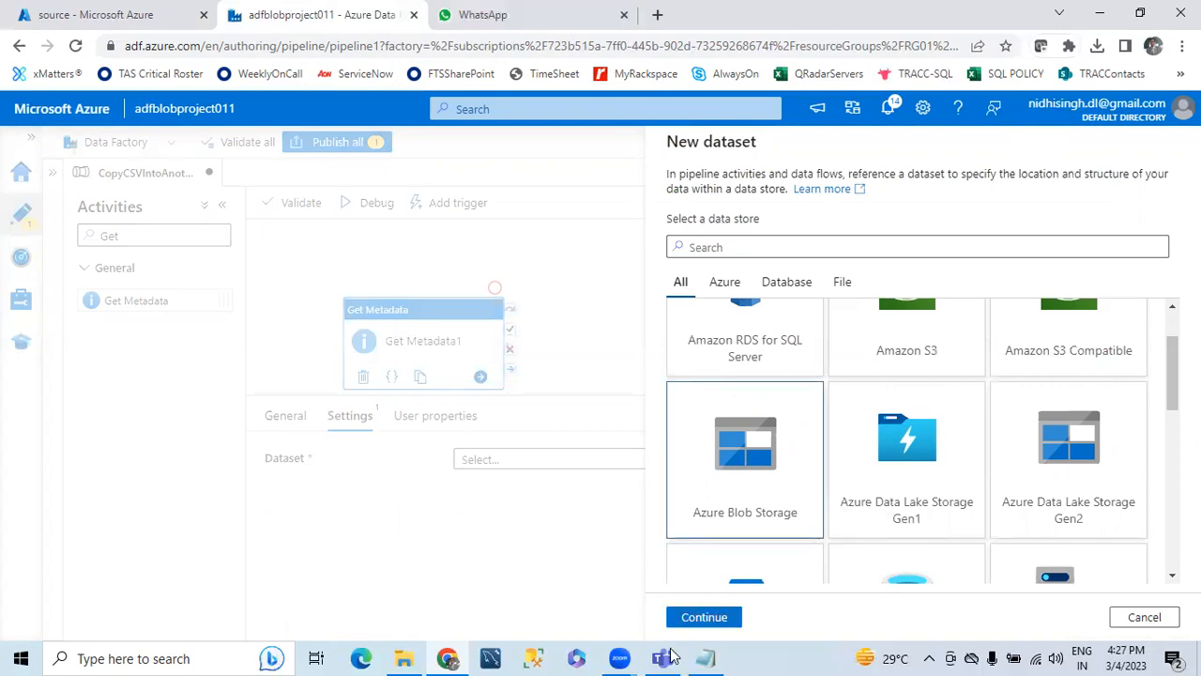
click(700, 616)
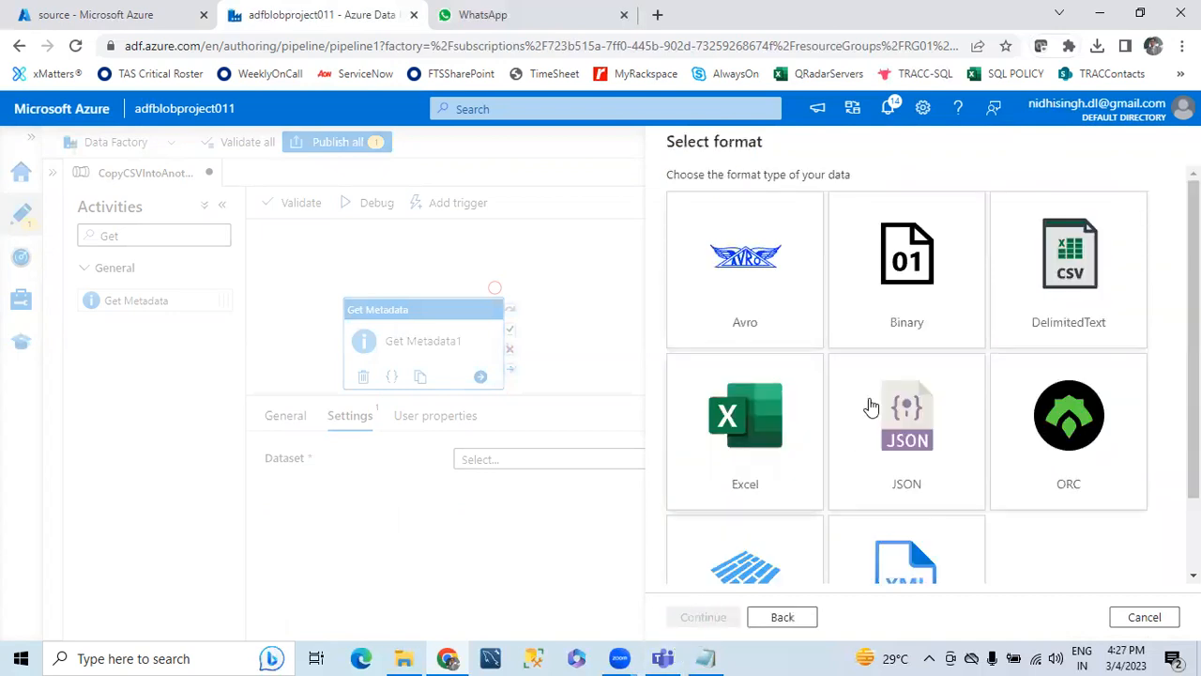
click(1075, 263)
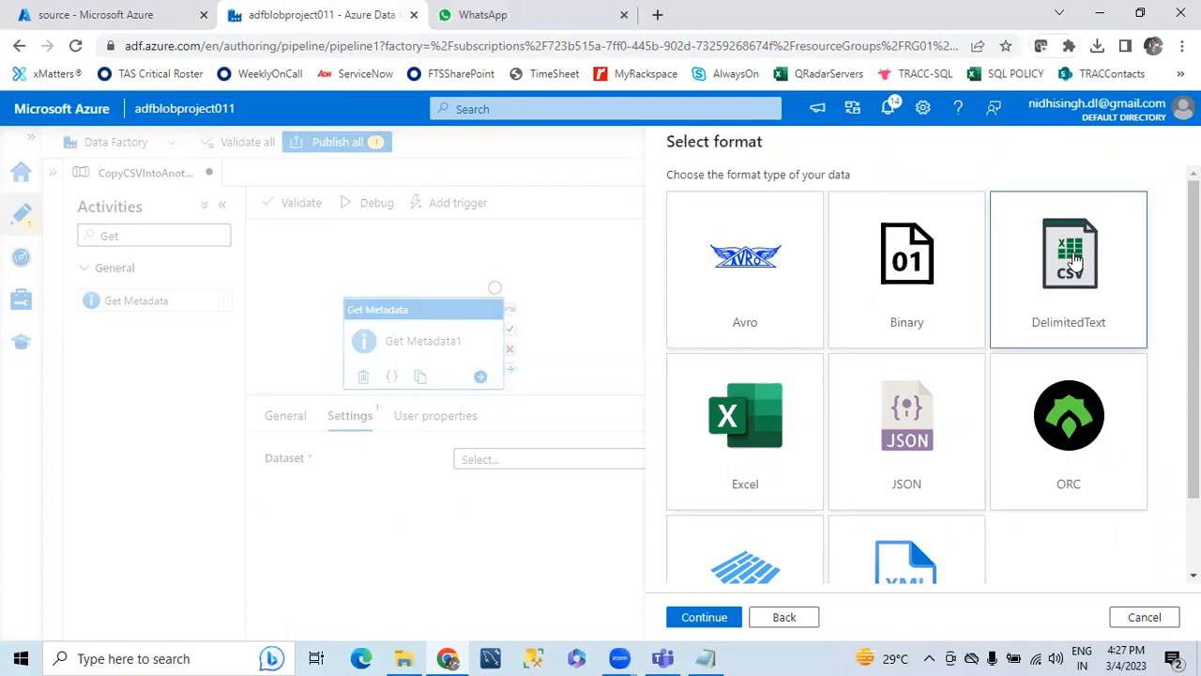
click(703, 617)
- Name the new dataset sourceDS and set its linked service to AzureBlobStorage1
double_click(740, 196)
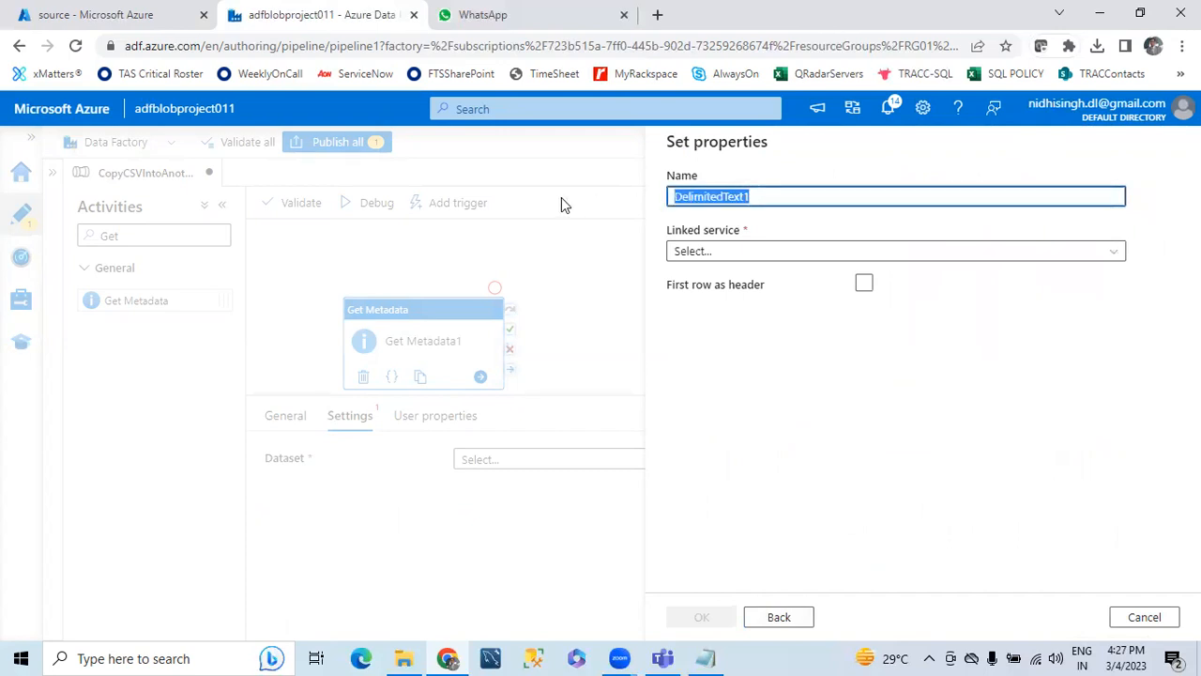
text(Sou)
key(BackSpace)
key(BackSpace)
key(BackSpace)
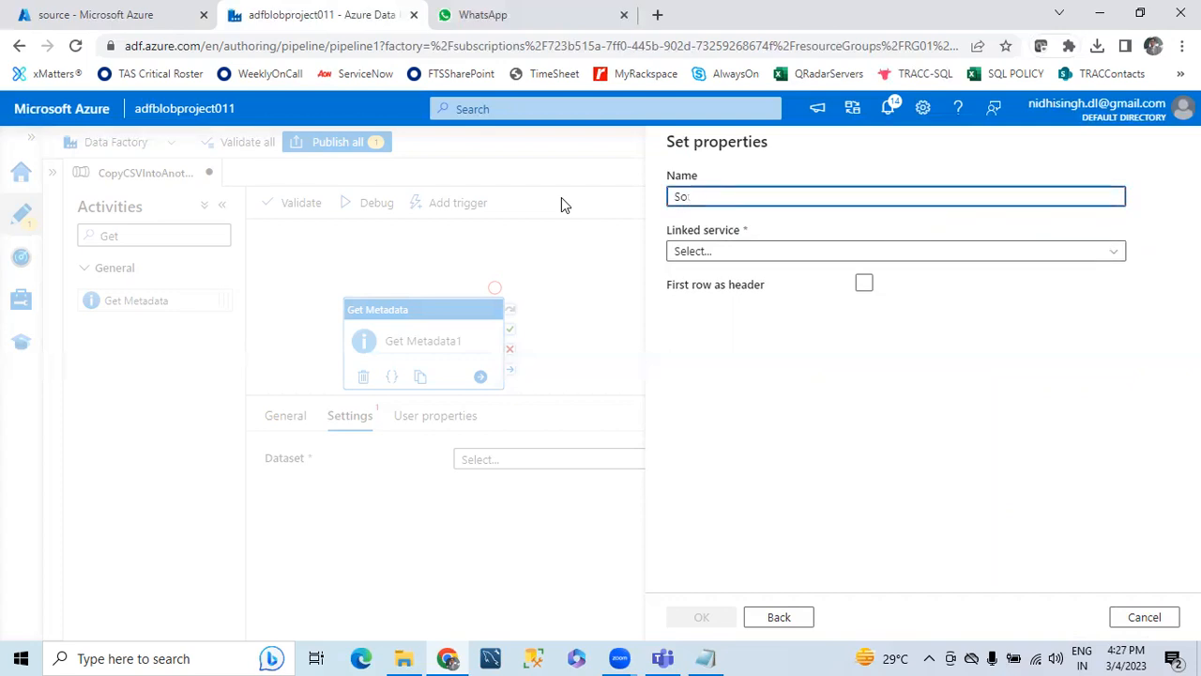
text(sourceDS)
click(1115, 251)
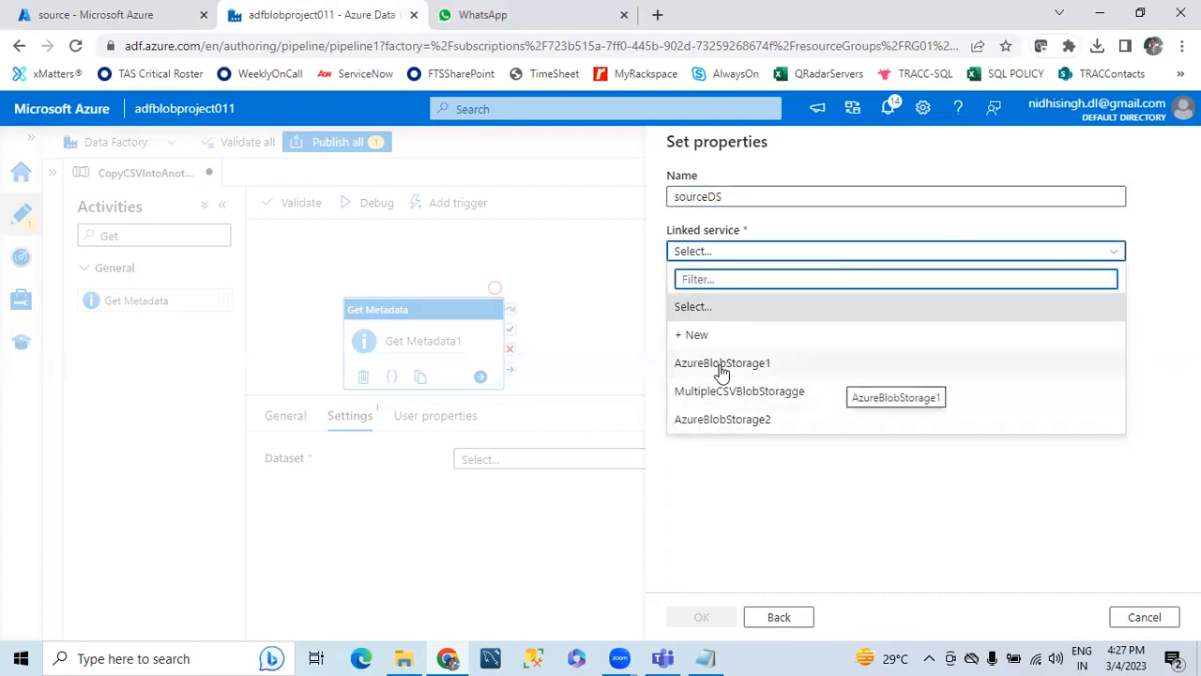
click(721, 364)
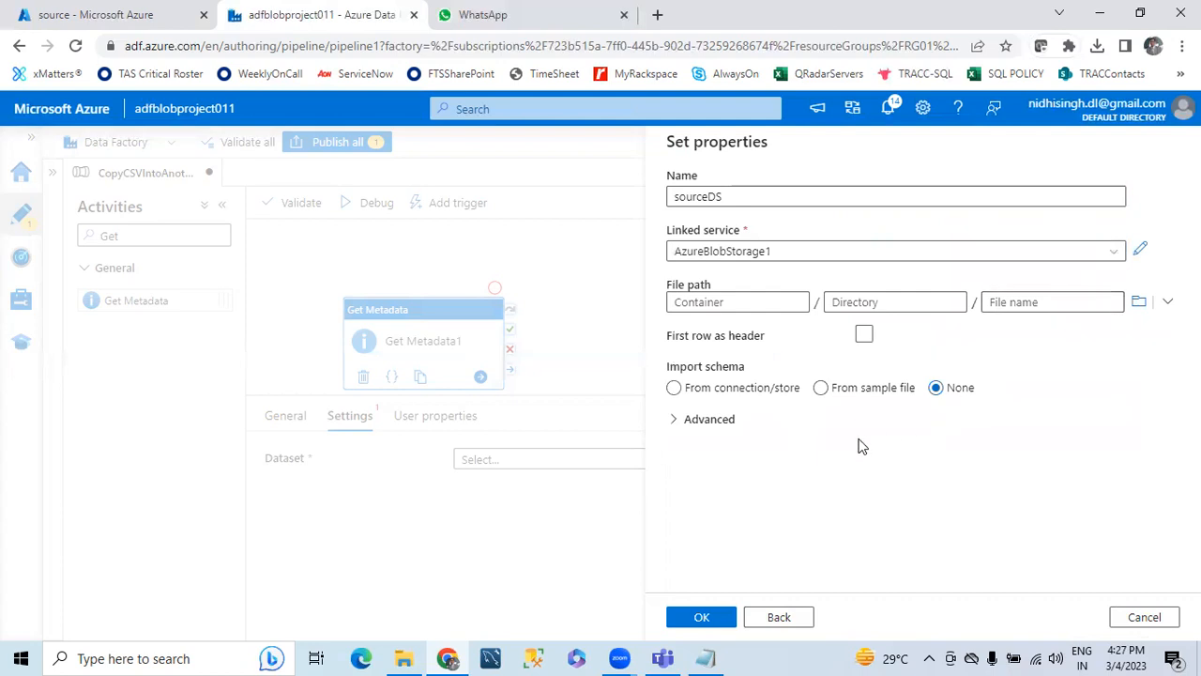
- Point the dataset's file path to the source container, set schema import to None, create it and move the Get Metadata activity slightly up
click(1140, 302)
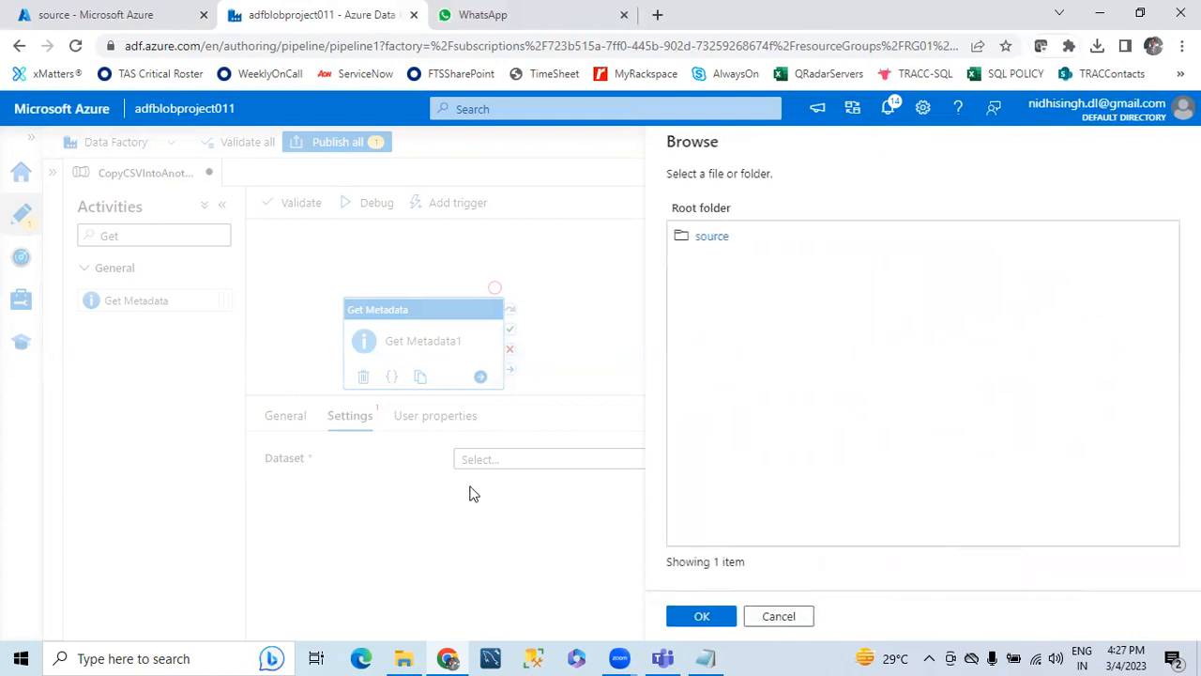
click(711, 237)
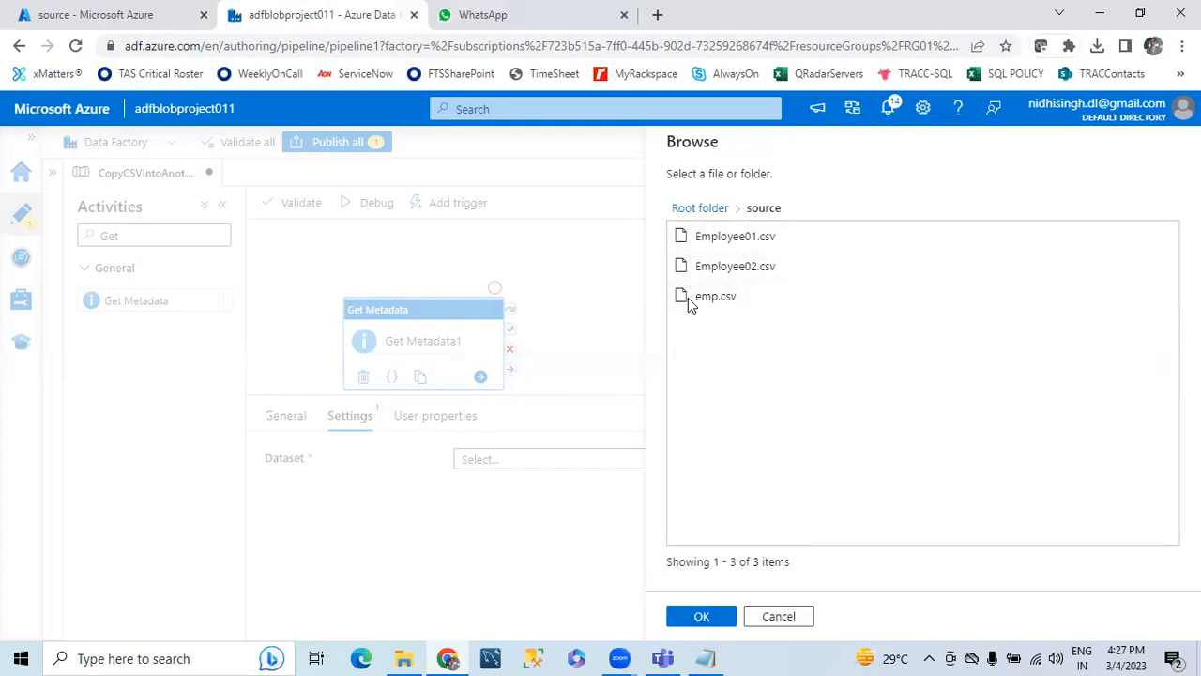
click(702, 617)
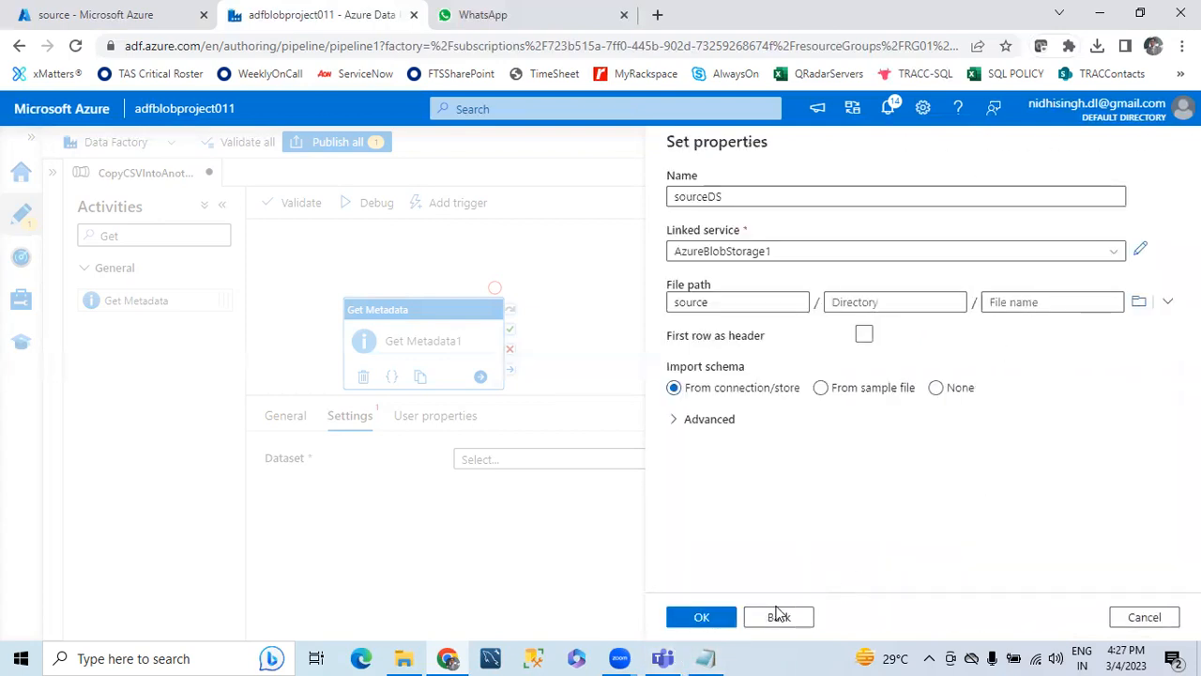
click(936, 387)
click(694, 621)
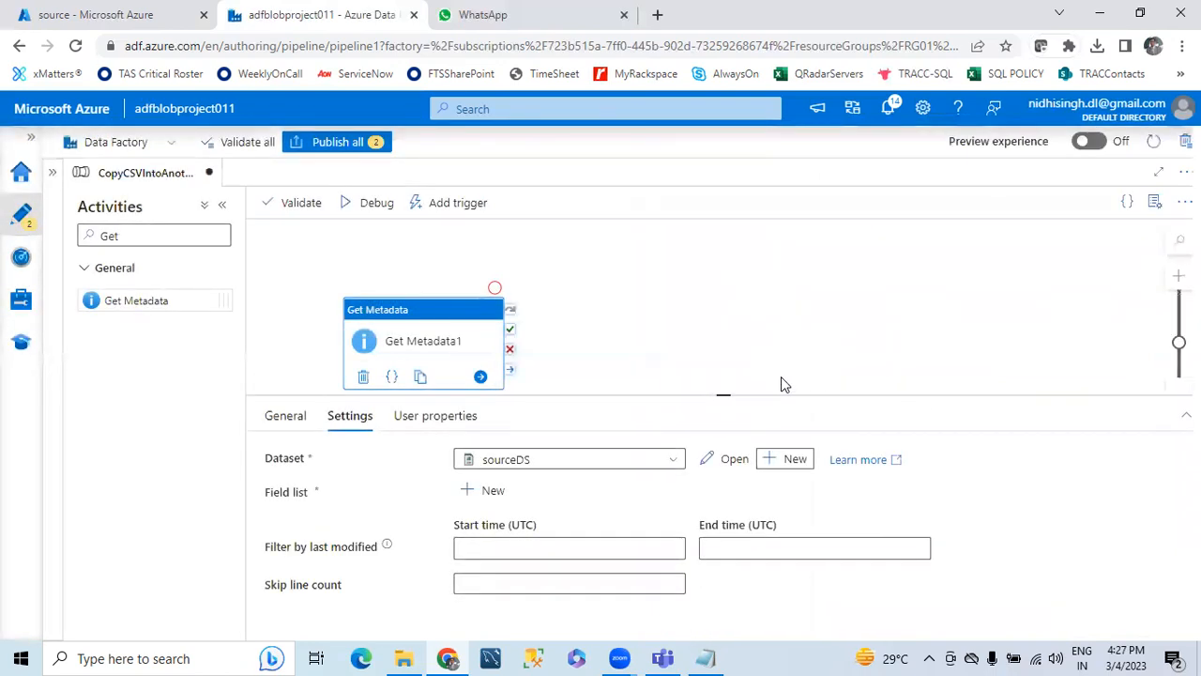
drag(429, 316, 417, 274)
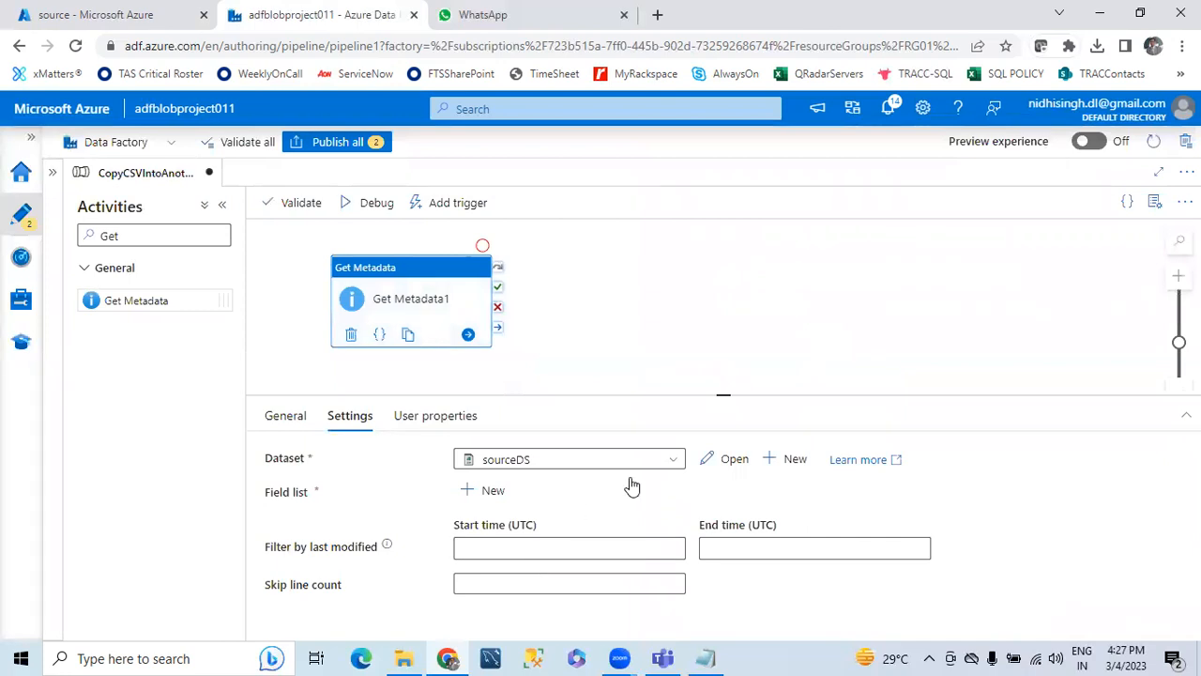
- Open the sourceDS dataset from the Get Metadata activity and bring its schema settings fully into view
click(725, 460)
click(194, 620)
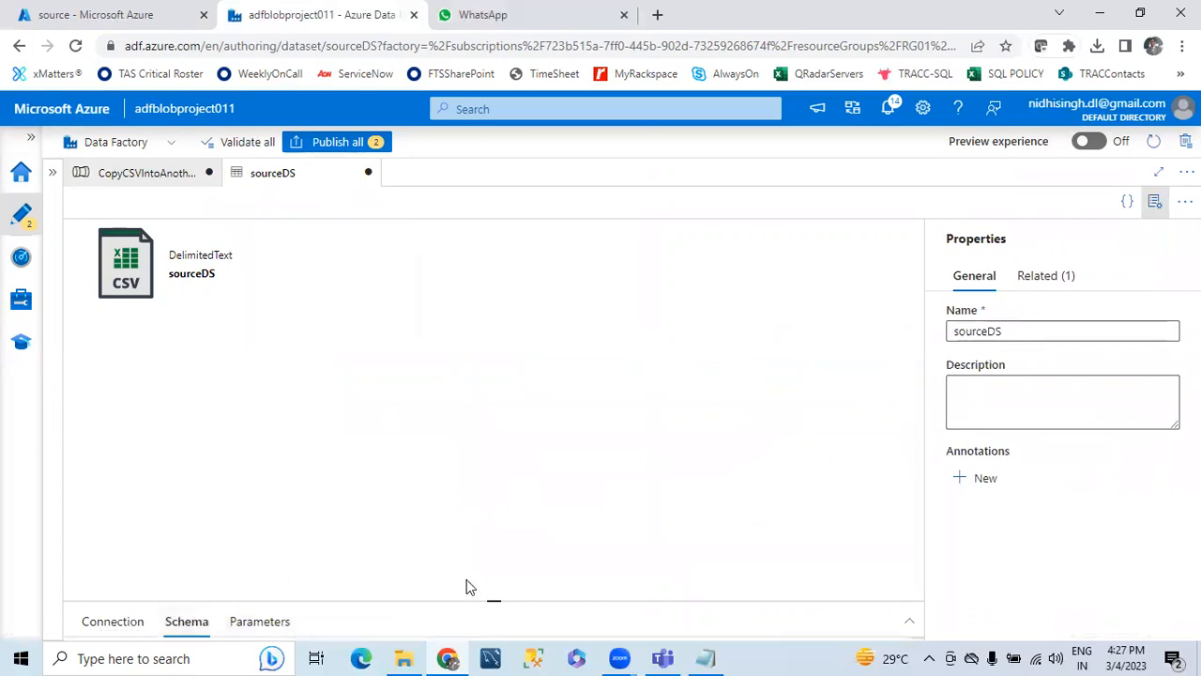
drag(494, 601, 494, 409)
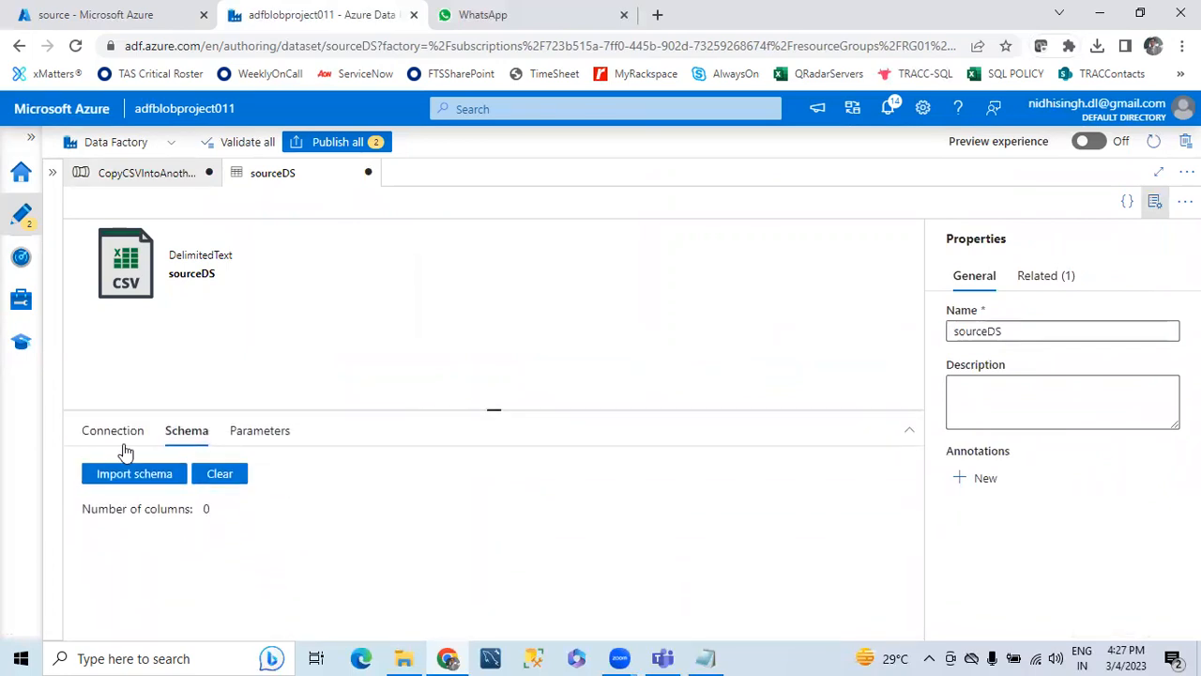
- Show the sourceDS connection settings and browse the files in the source container, leaving the file name empty
click(108, 432)
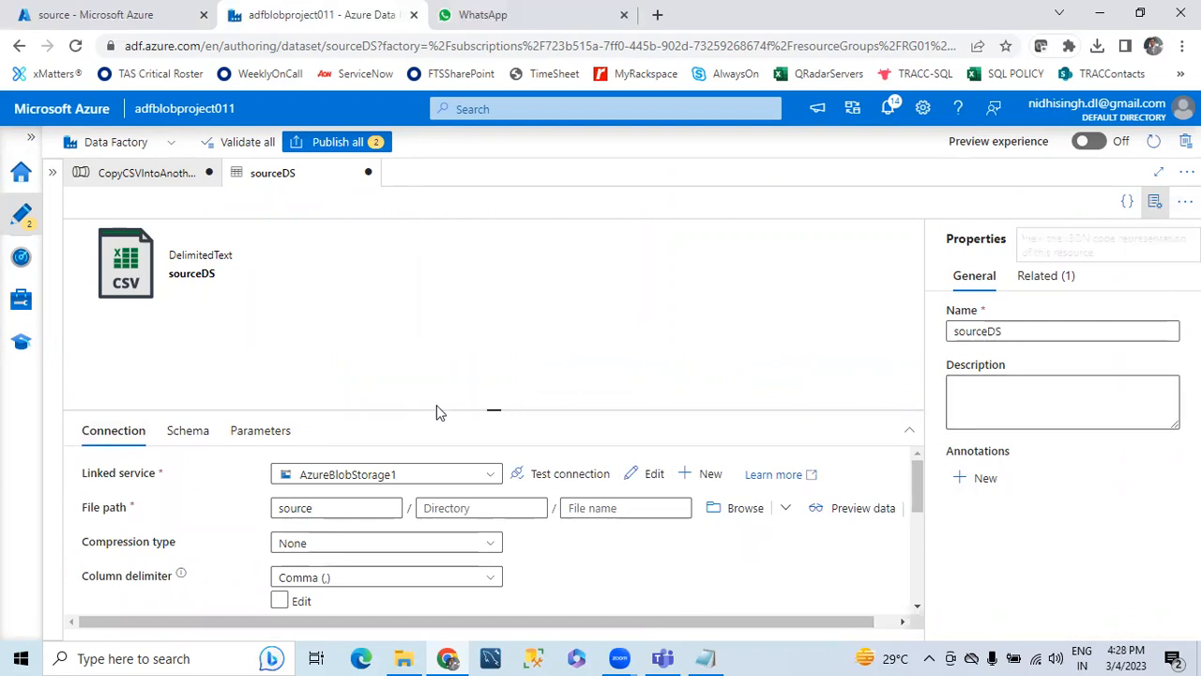
click(292, 510)
double_click(292, 509)
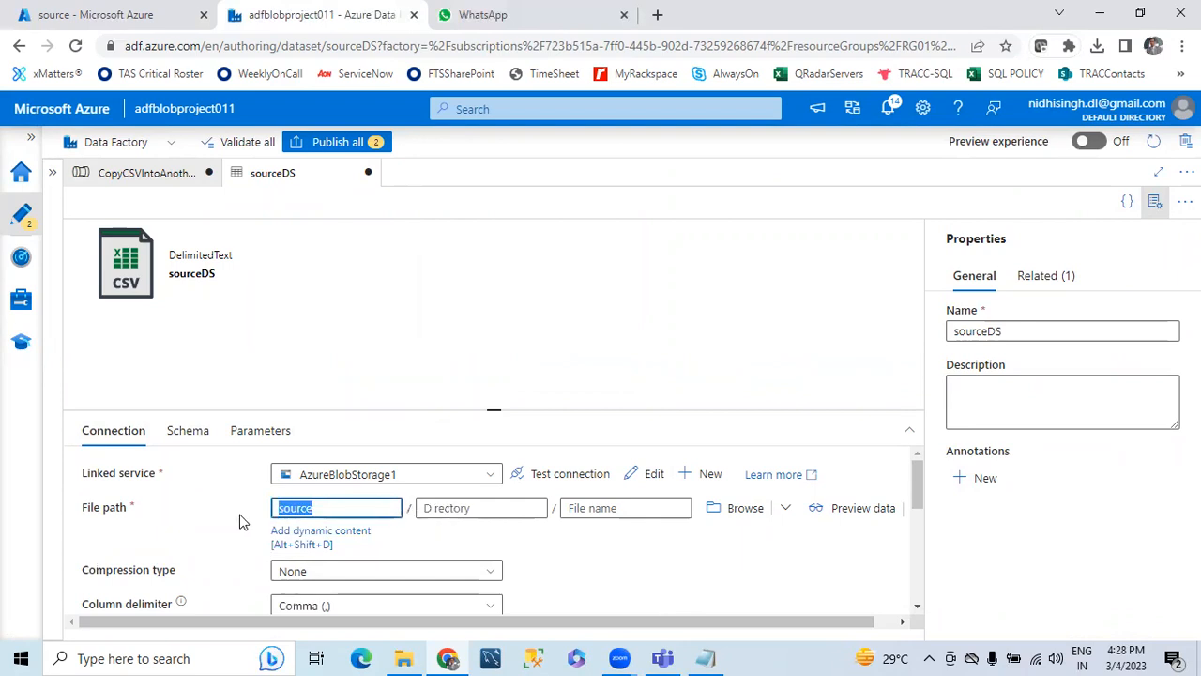
click(566, 508)
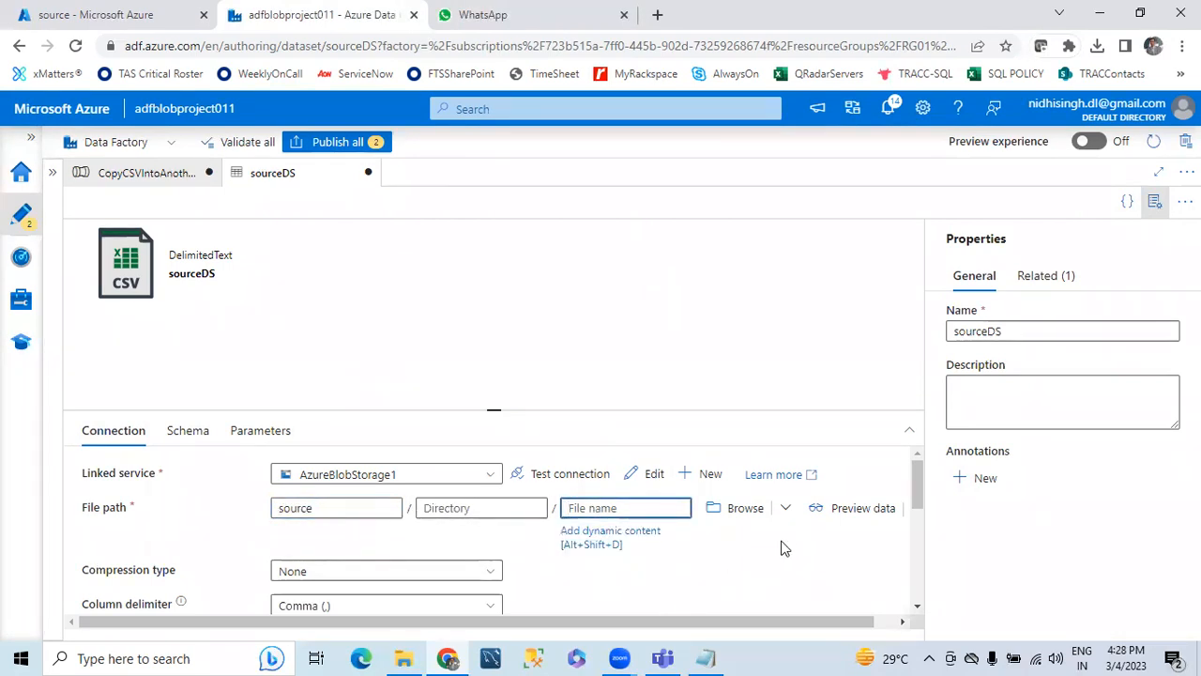
click(743, 508)
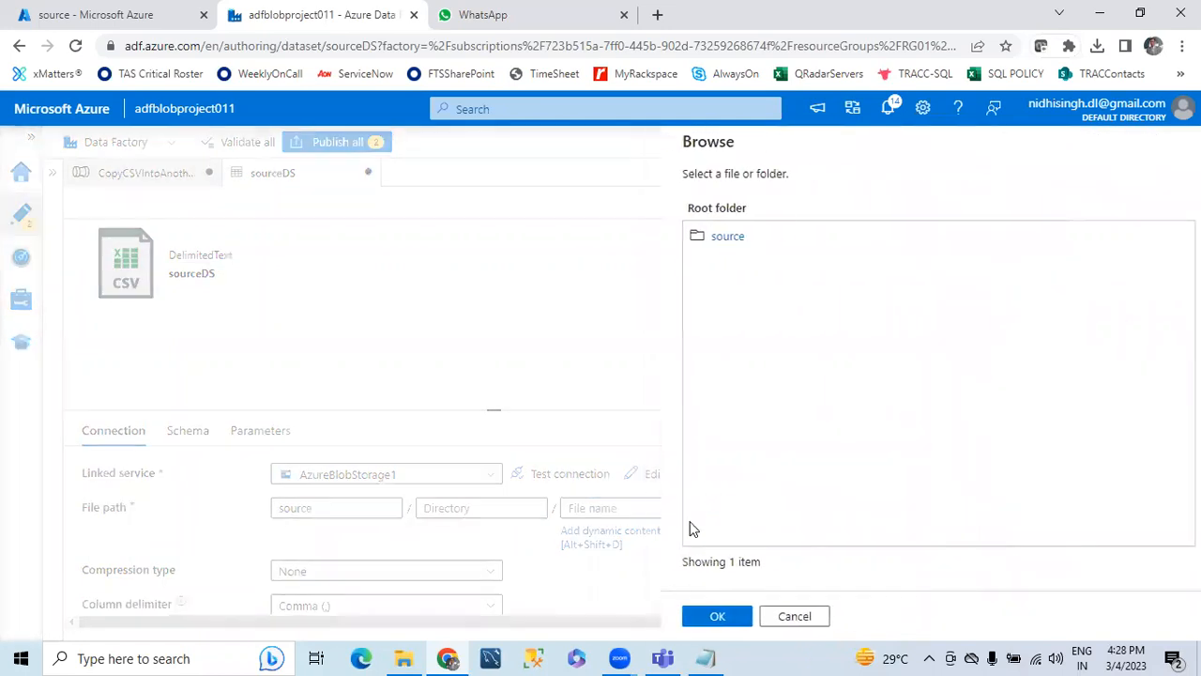
double_click(715, 239)
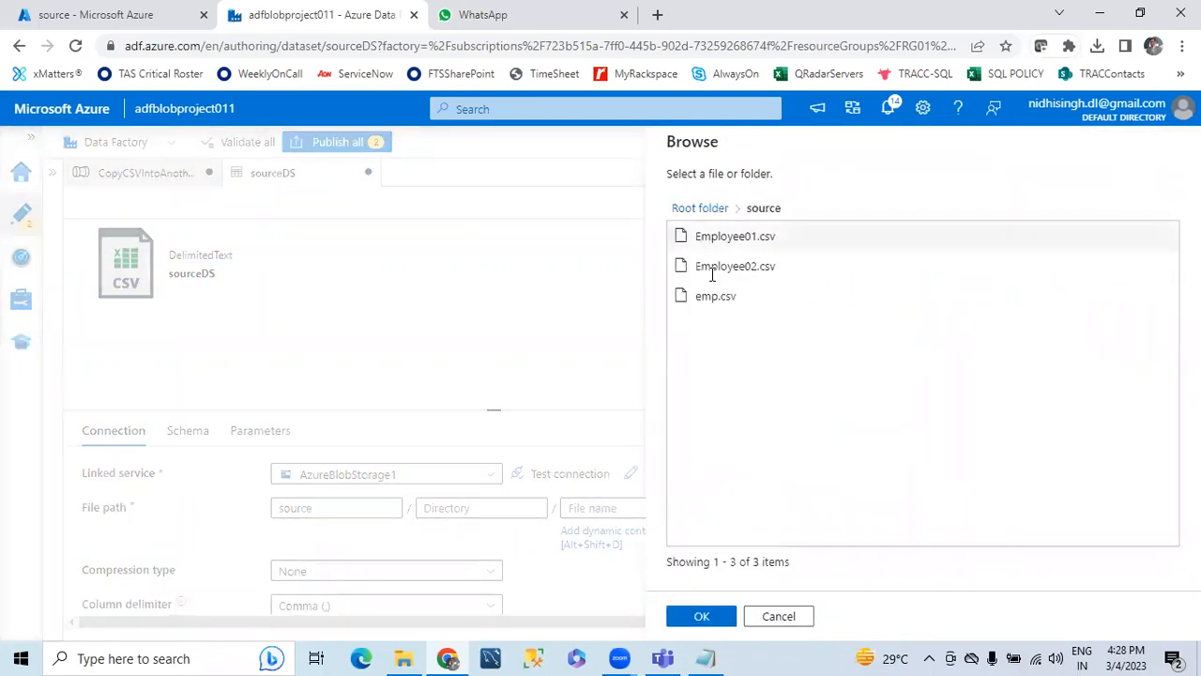
click(699, 617)
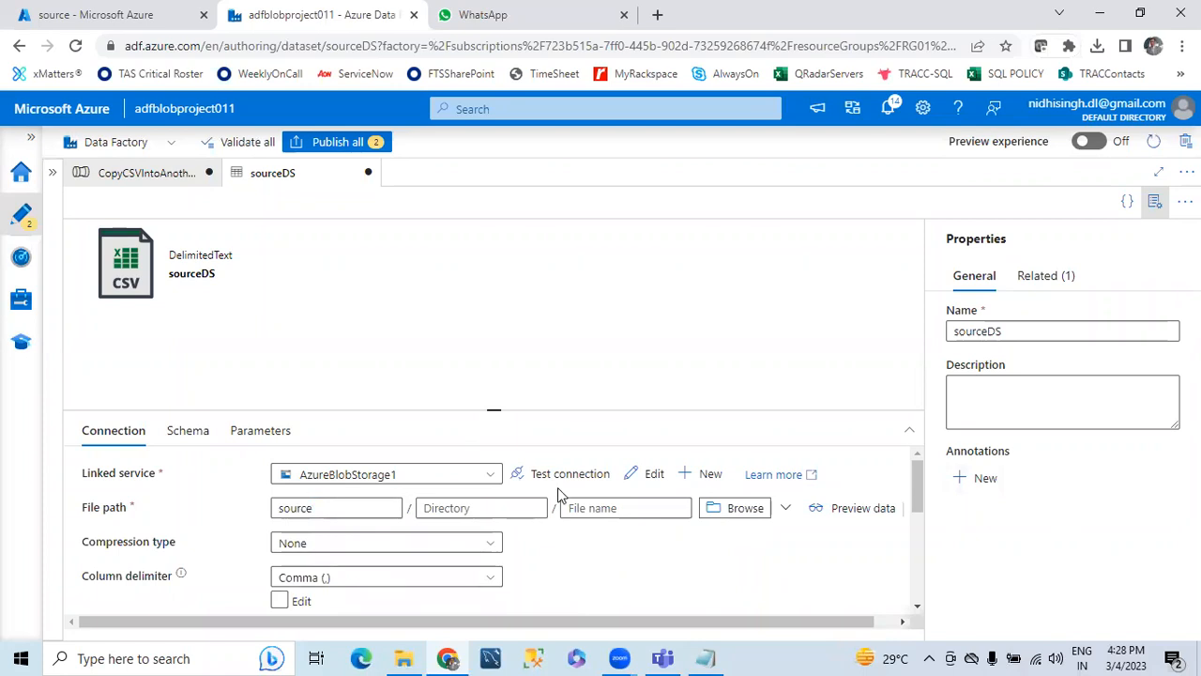
- Pick Employee01.csv as the sourceDS file and clear the file name again so the path covers the whole source container
click(744, 515)
click(732, 246)
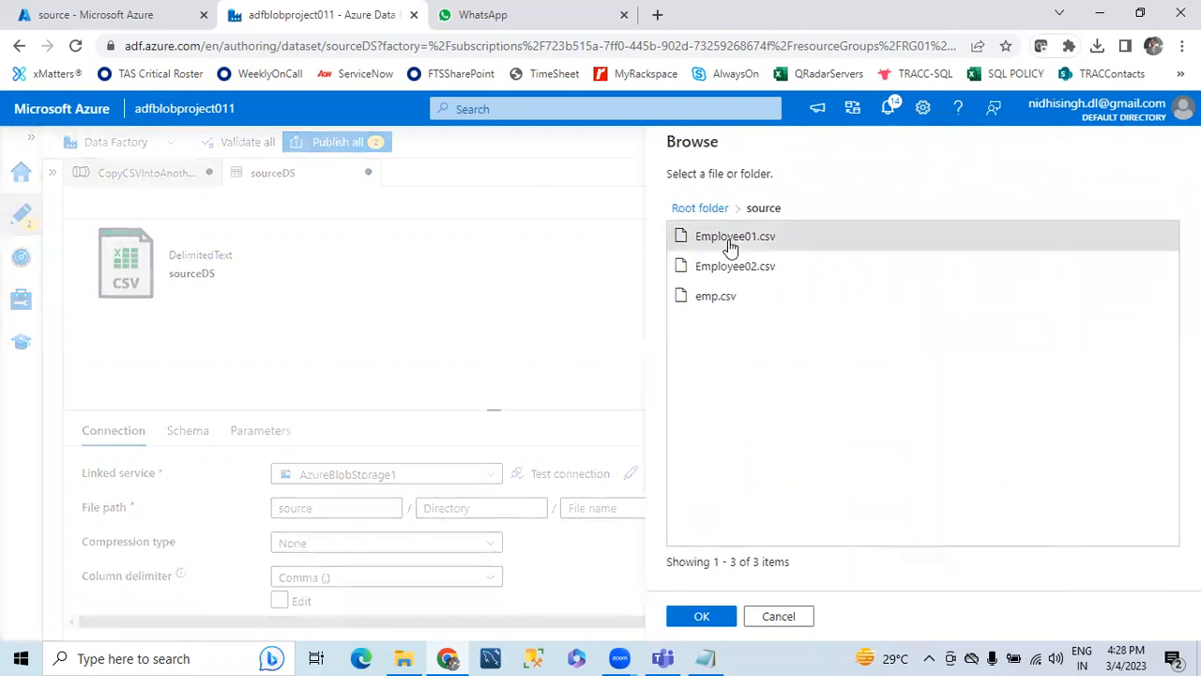
click(699, 620)
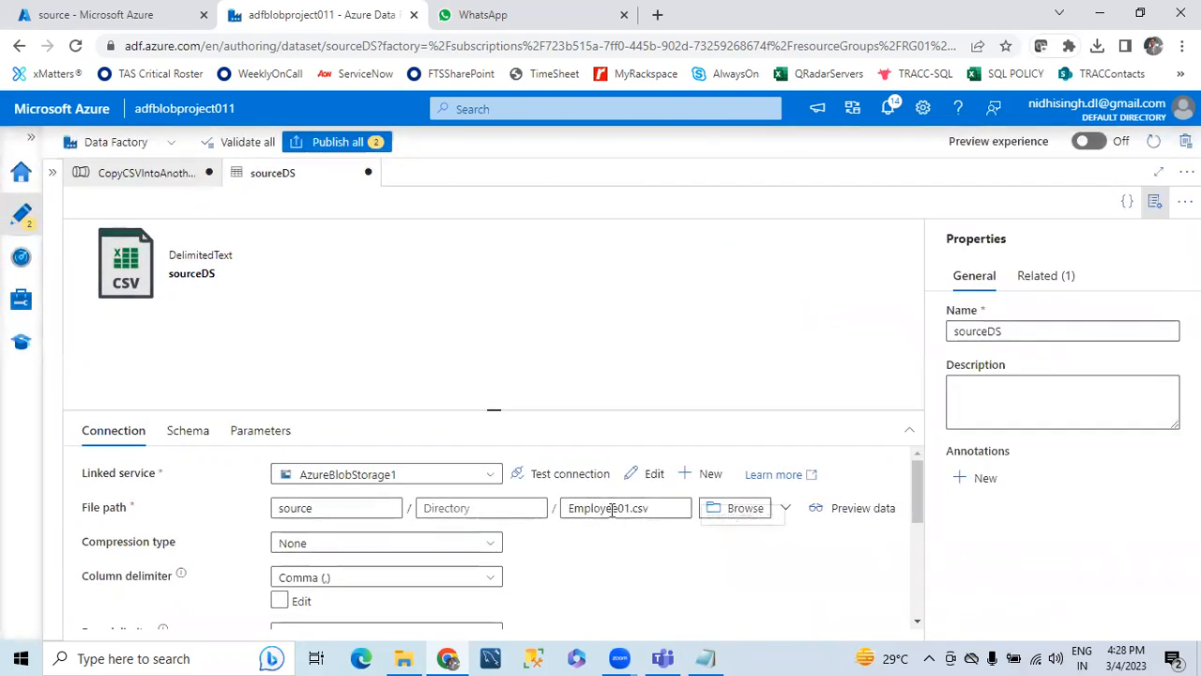
click(663, 509)
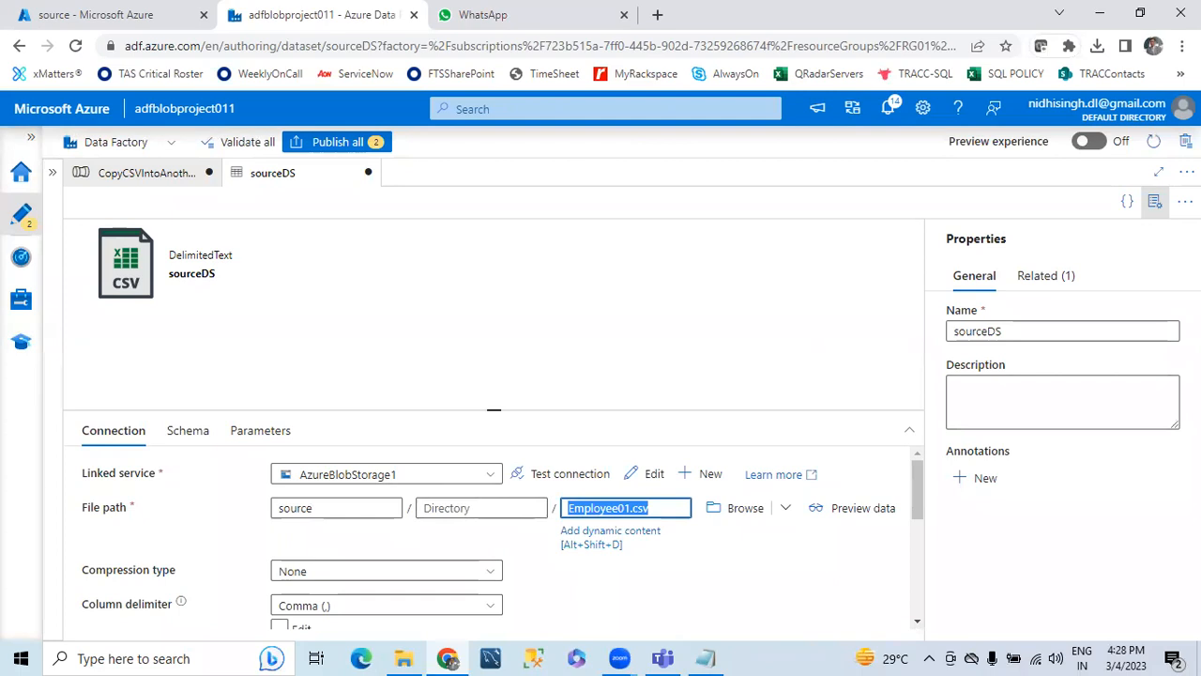
key(BackSpace)
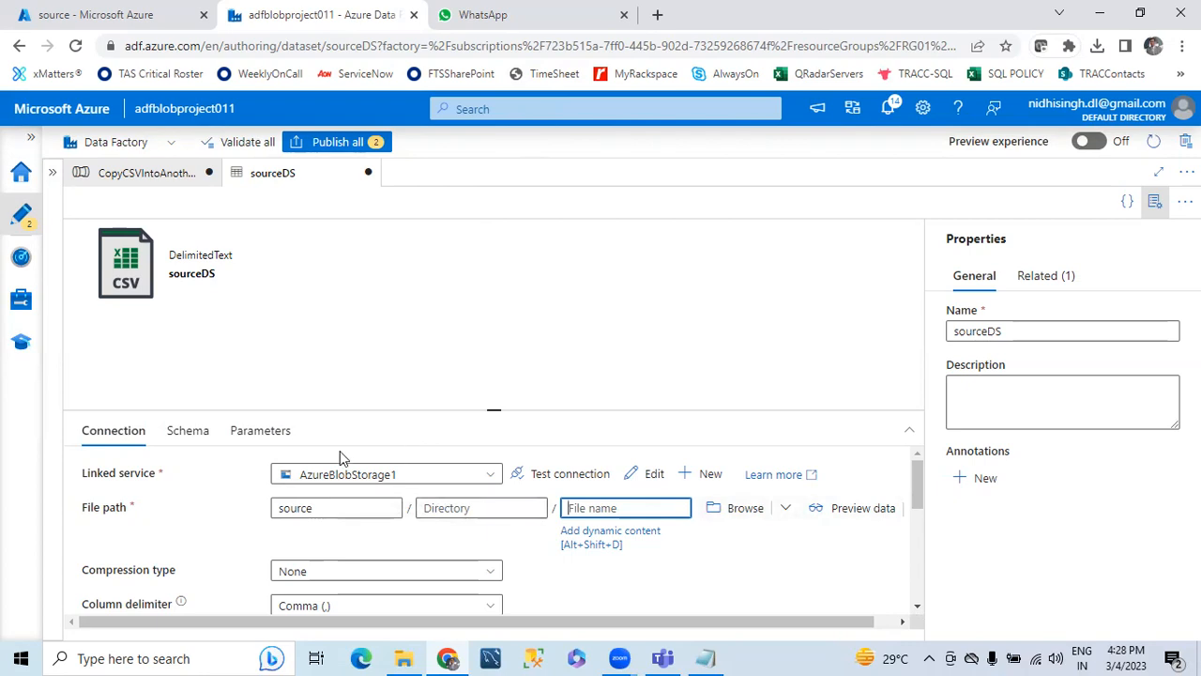
click(292, 336)
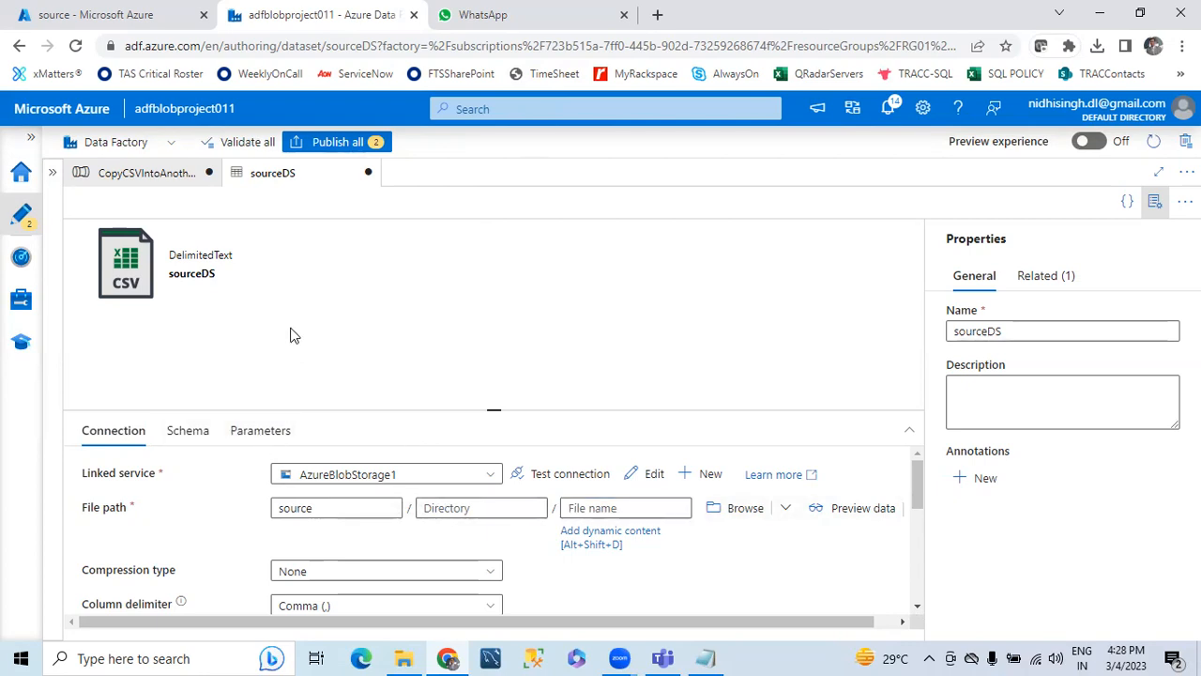
- Return to the CopyCSVIntoAnotherContainer pipeline, shift the Get Metadata activity slightly down, and try a debug run
click(160, 173)
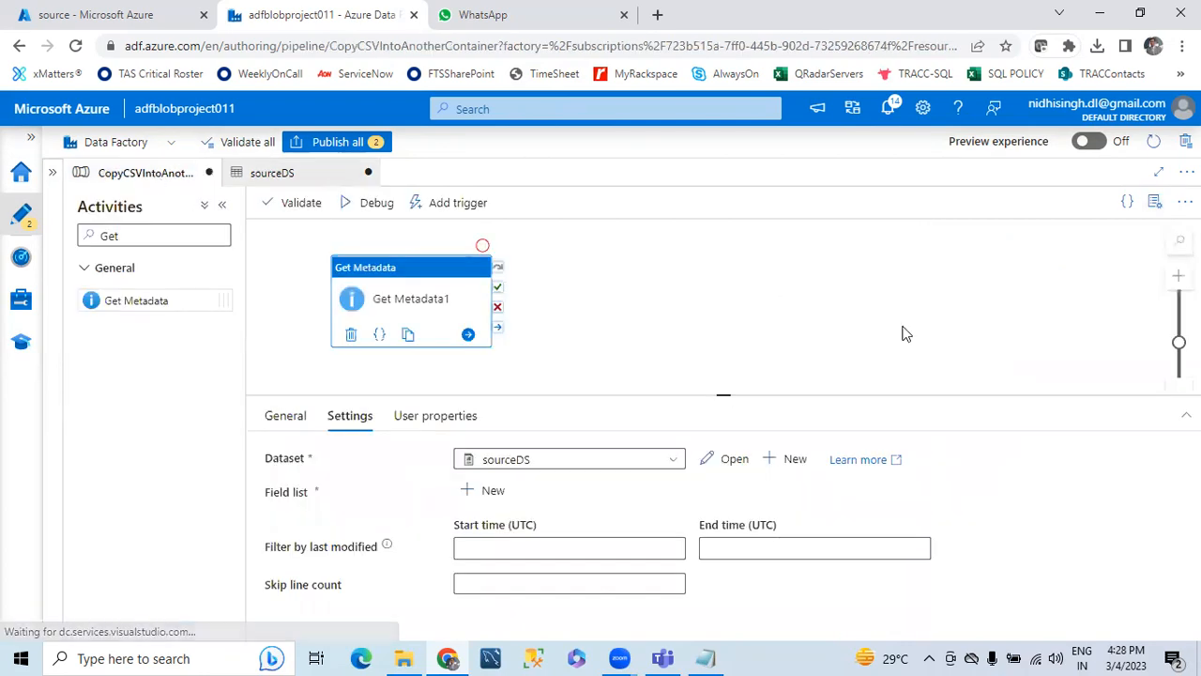
drag(720, 398, 719, 456)
drag(393, 270, 413, 279)
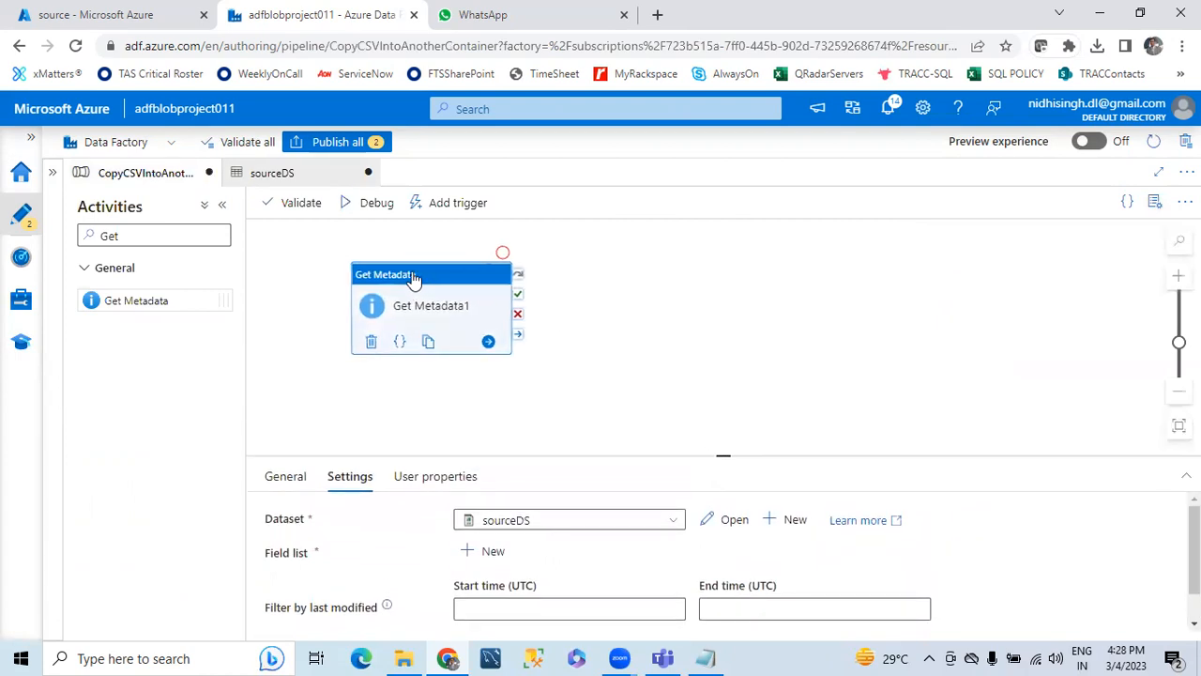
click(368, 206)
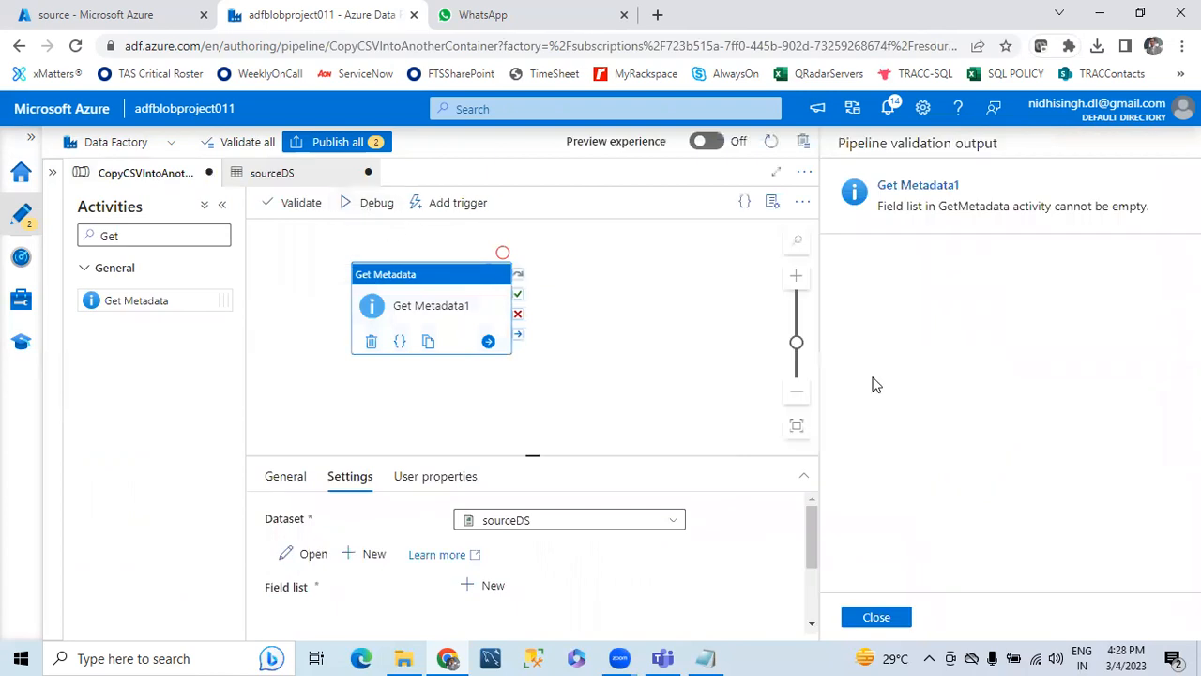
click(892, 615)
- Add a Child items argument to the field list of the Get Metadata activity
drag(725, 469, 698, 340)
click(622, 488)
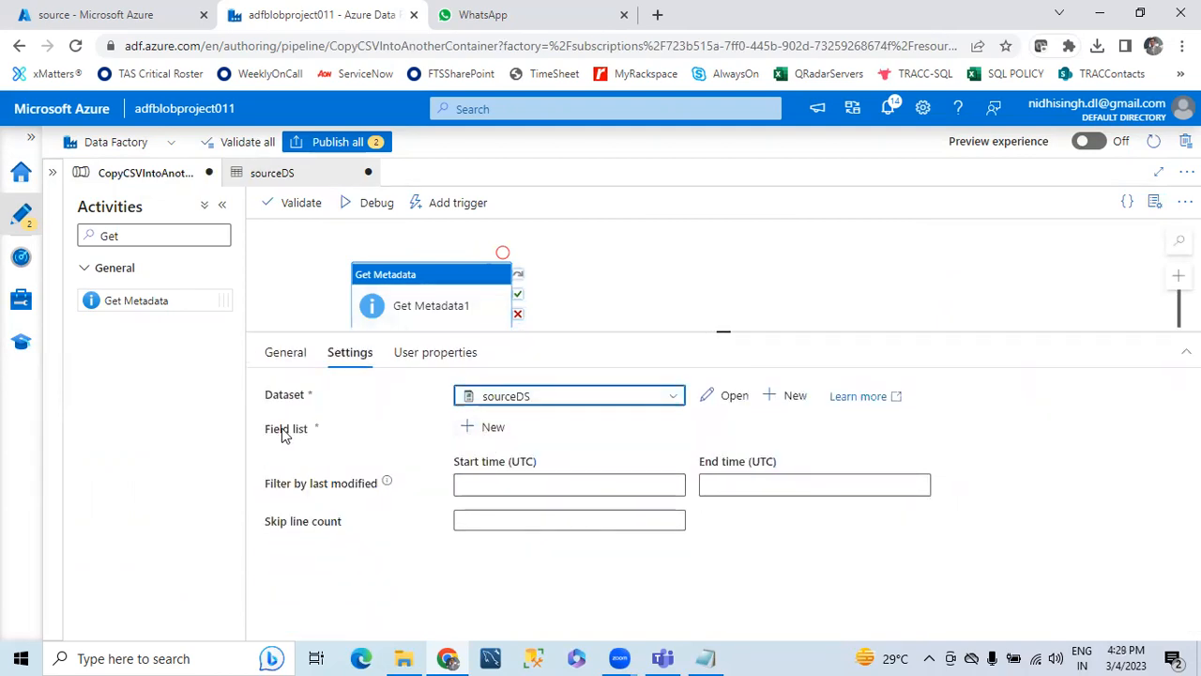
click(471, 430)
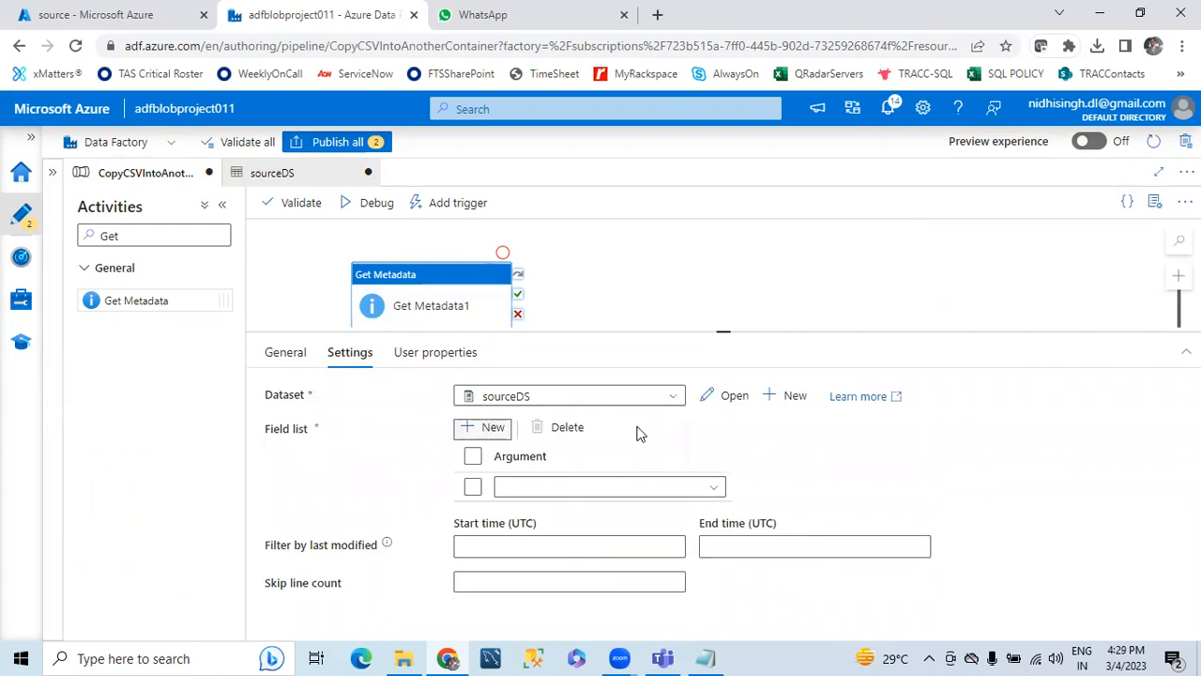
click(587, 488)
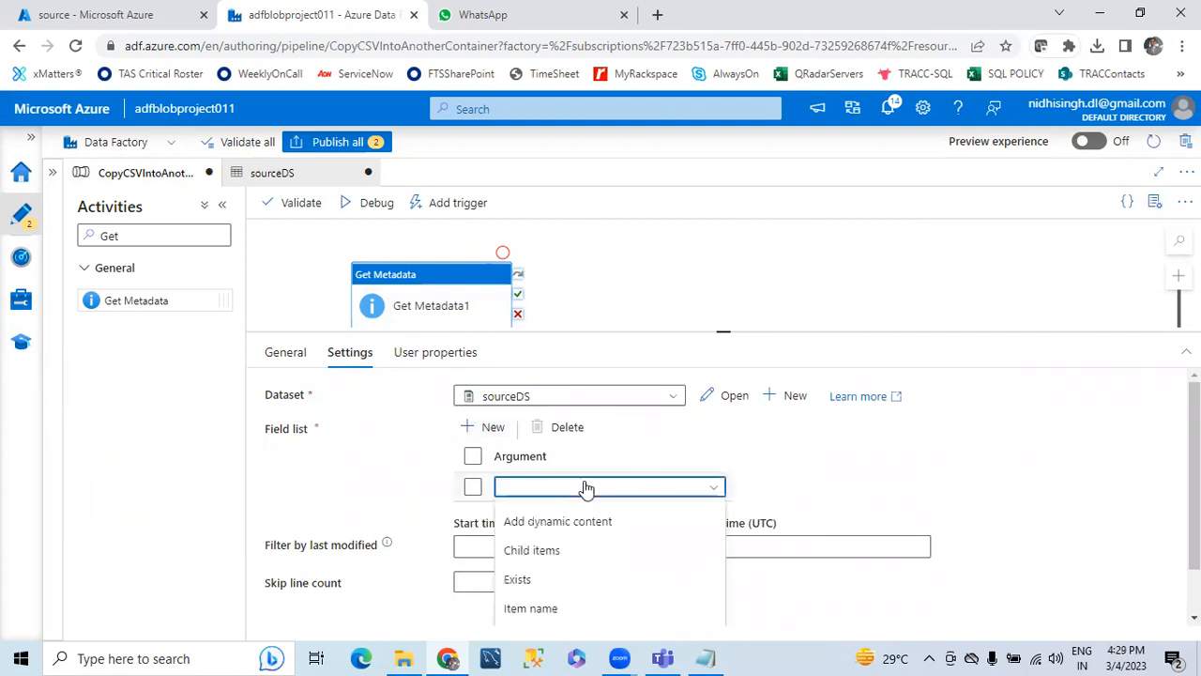
click(554, 550)
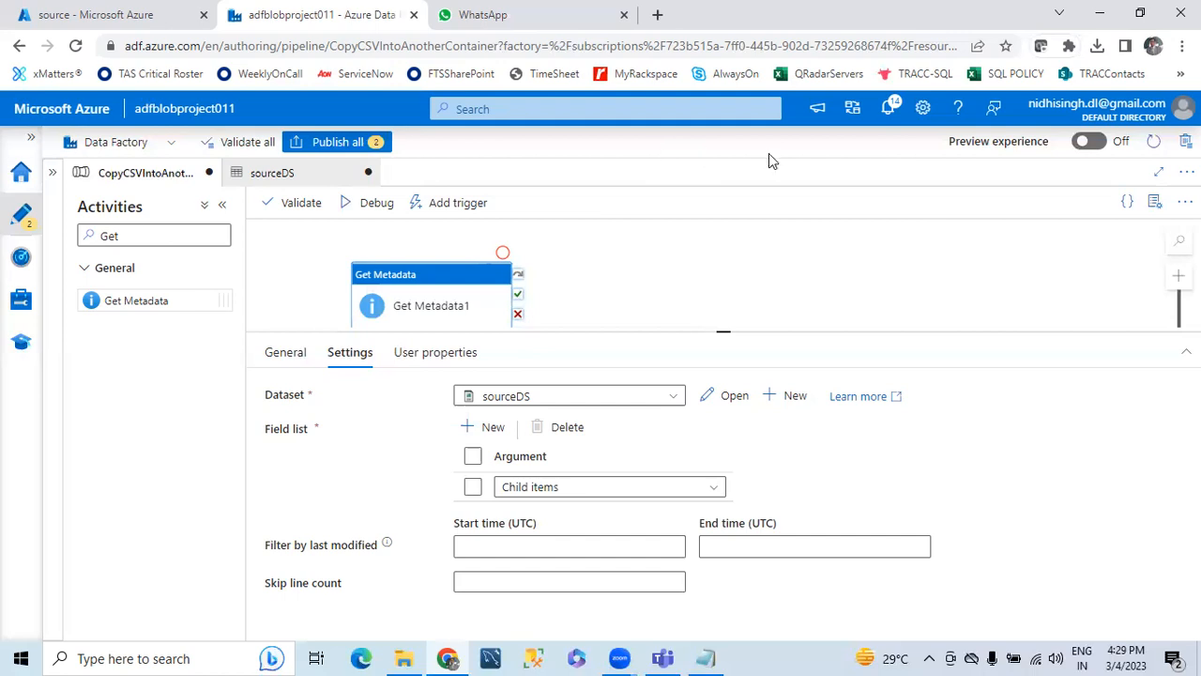
- Run the pipeline in debug mode and refresh the status of the Get Metadata1 run
click(619, 658)
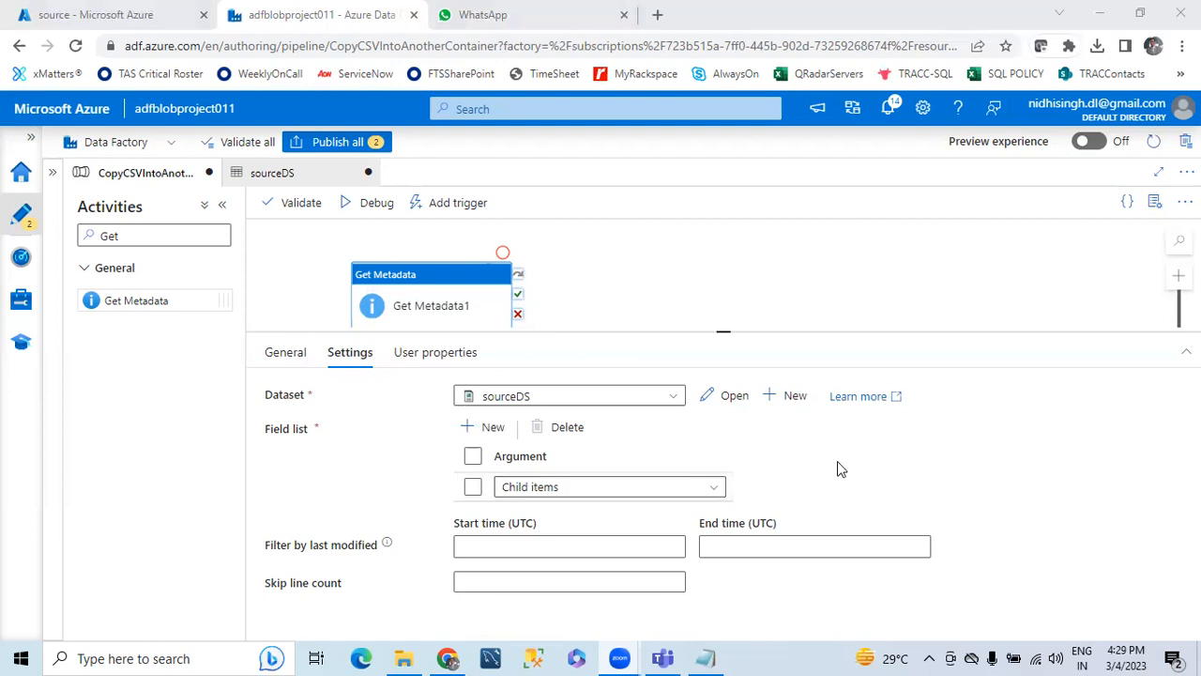
drag(719, 332, 724, 414)
click(628, 316)
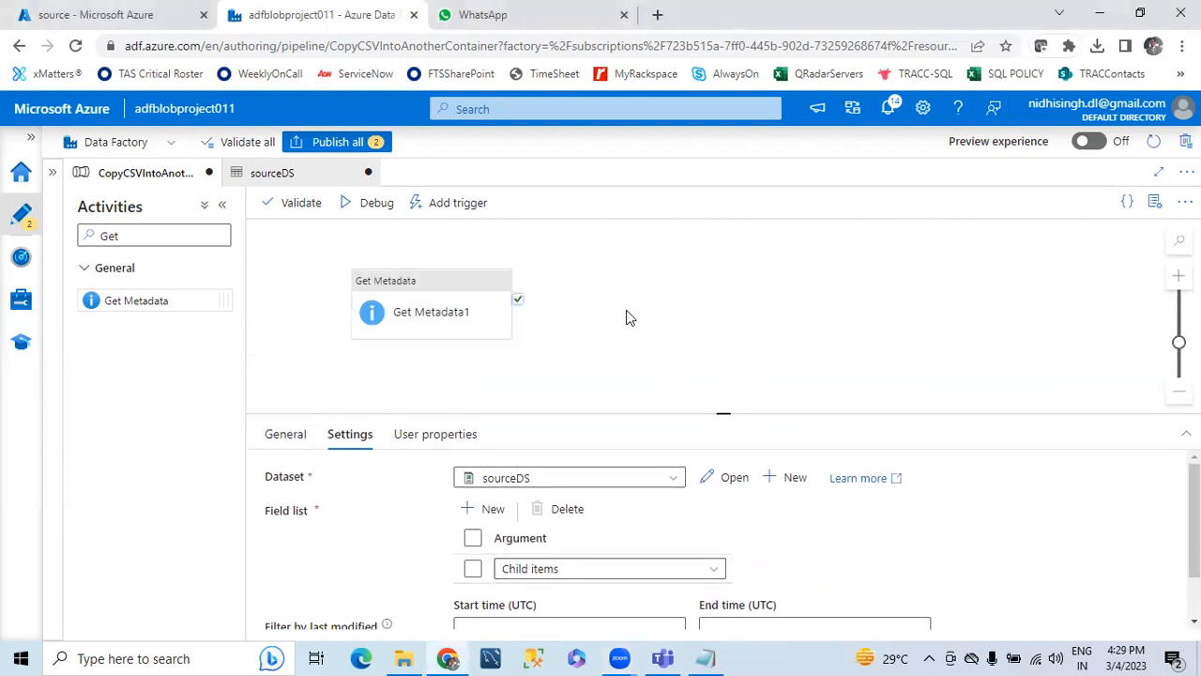
click(397, 316)
click(373, 203)
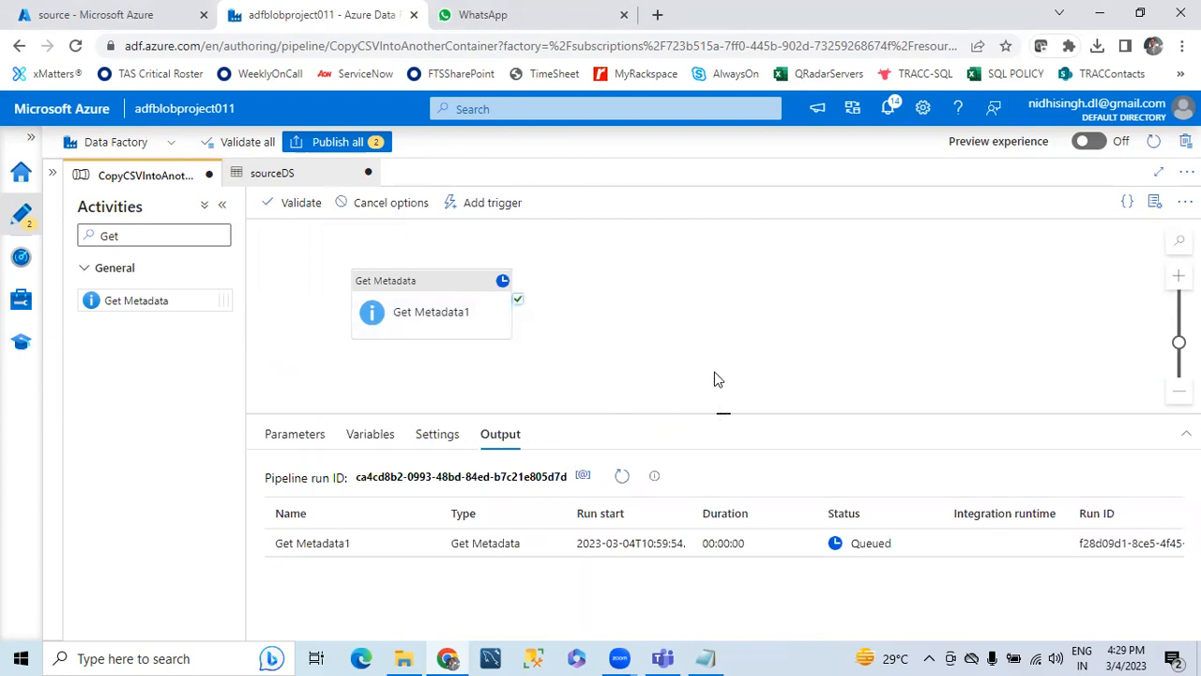
drag(718, 413, 690, 282)
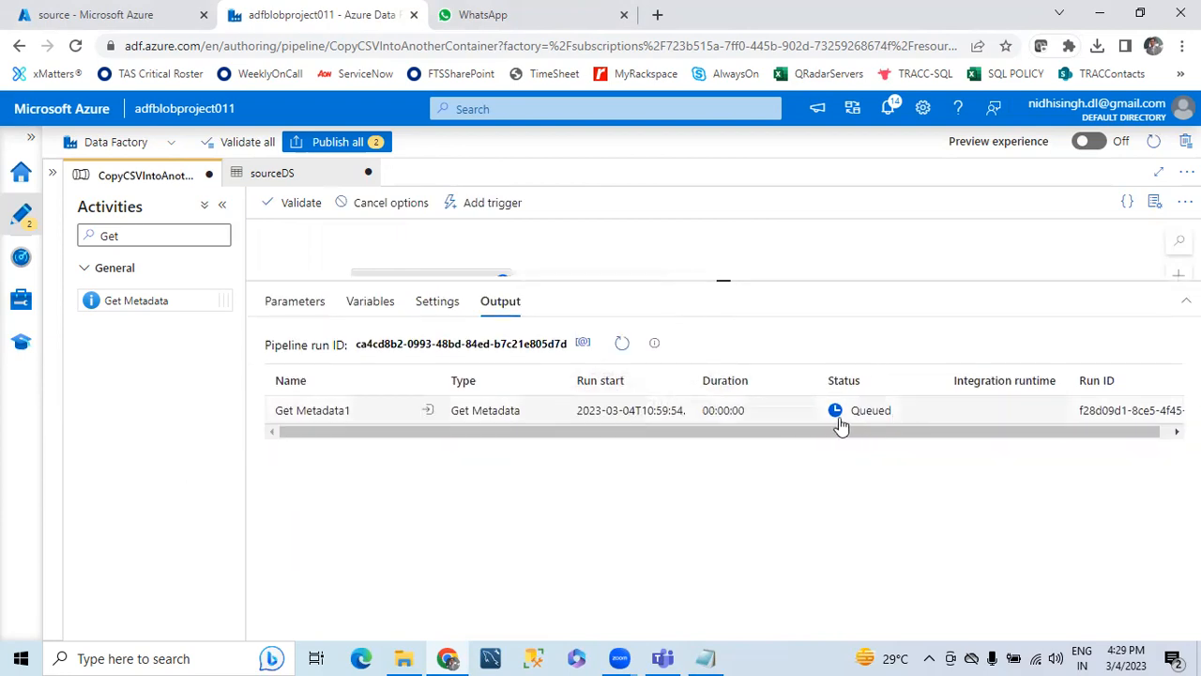
click(627, 345)
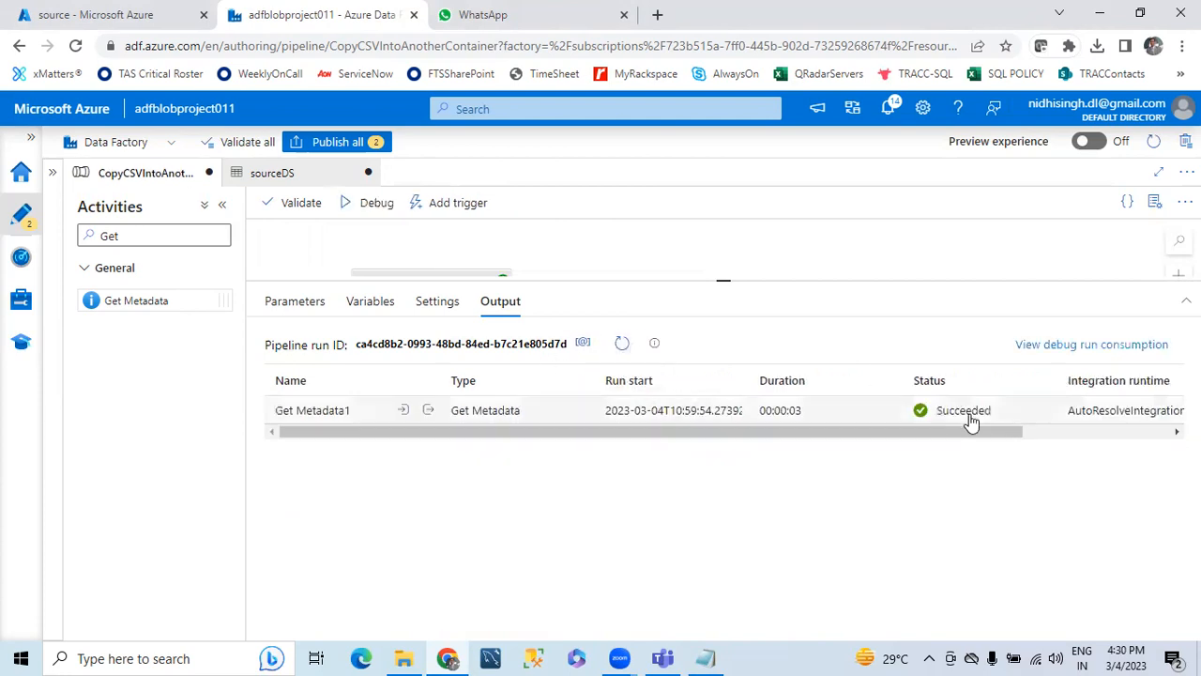
- Examine the childItems names and types in the Get Metadata1 run output and close it
click(429, 411)
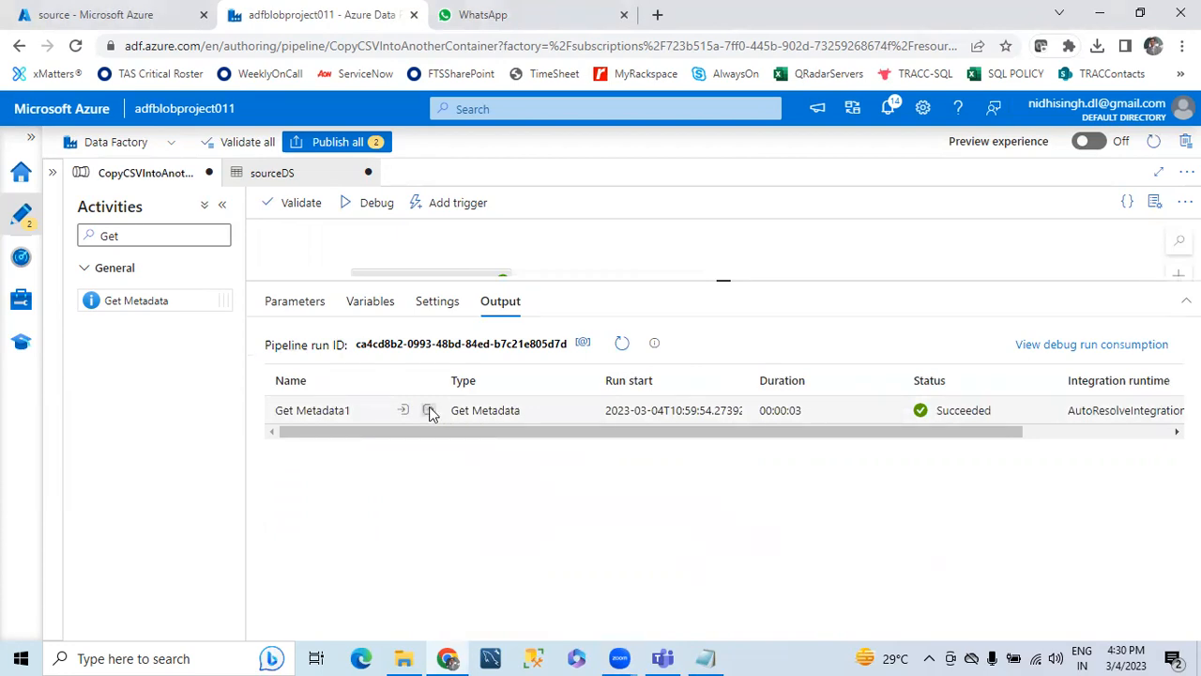
double_click(274, 245)
double_click(301, 275)
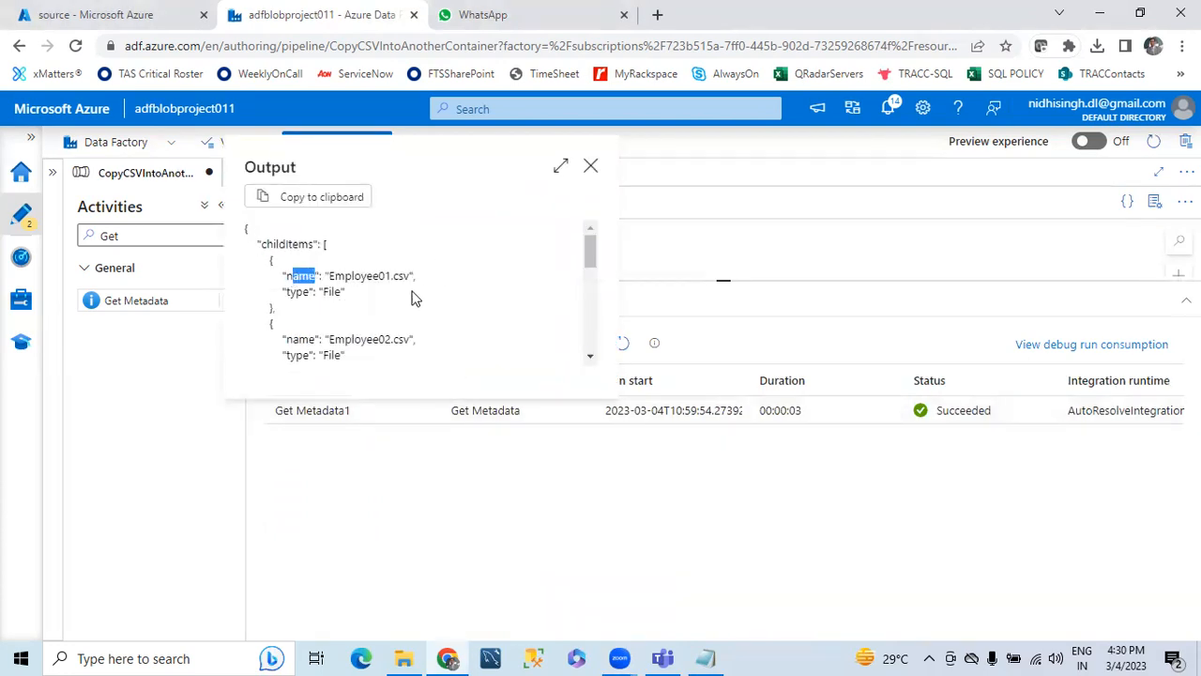
drag(324, 276, 417, 277)
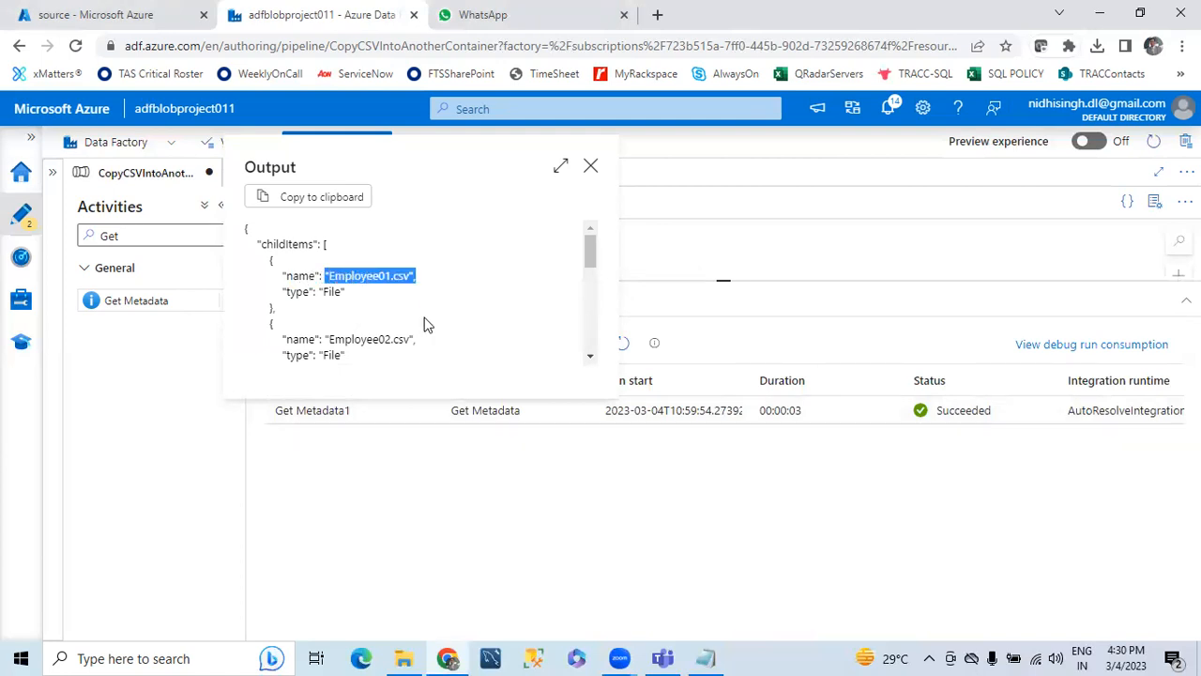
scroll(416, 336, down, 1)
scroll(416, 336, up, 1)
drag(587, 245, 579, 363)
scroll(550, 276, up, 8)
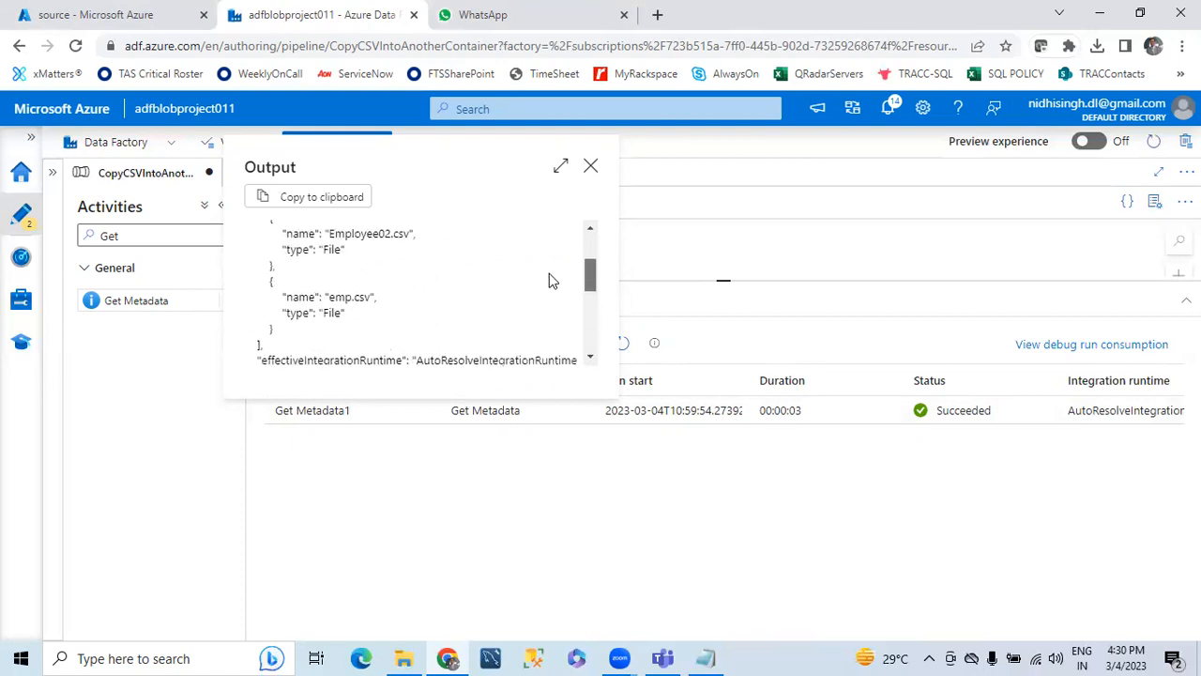
click(410, 293)
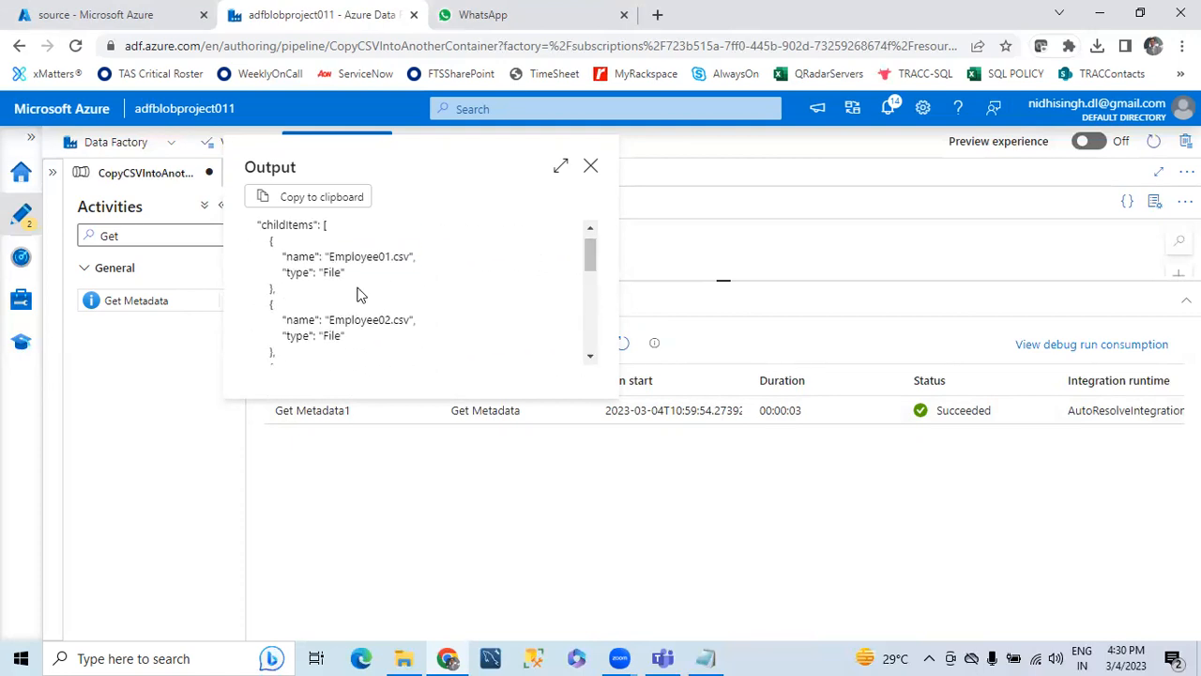
drag(281, 256, 419, 267)
click(461, 266)
drag(331, 319, 421, 324)
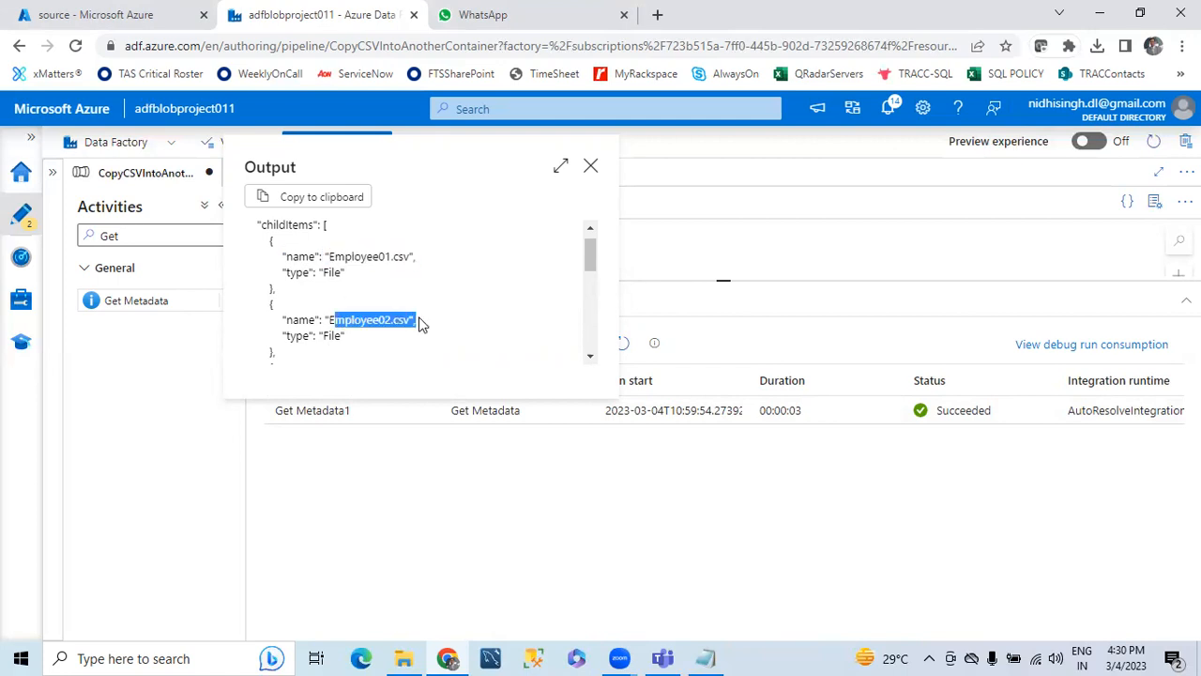
scroll(421, 322, down, 5)
scroll(421, 322, up, 6)
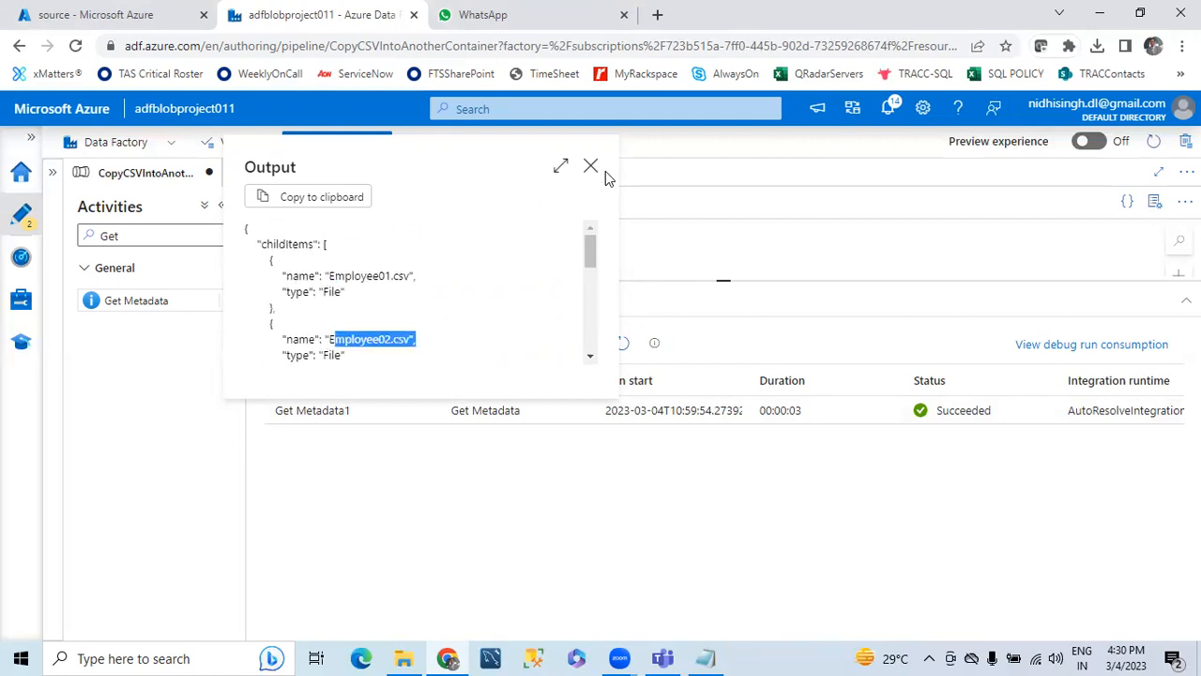
click(590, 165)
- Find the ForEach activity by searching for "For" and add it to the pipeline beside Get Metadata1
drag(711, 279, 724, 483)
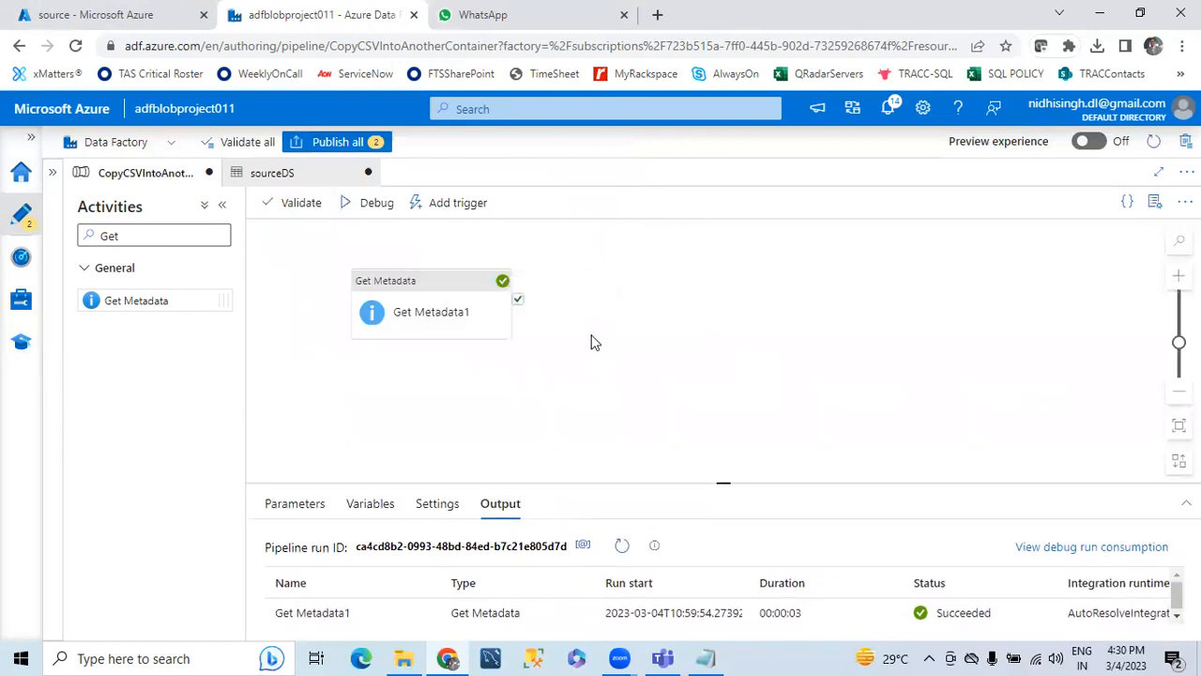
click(419, 302)
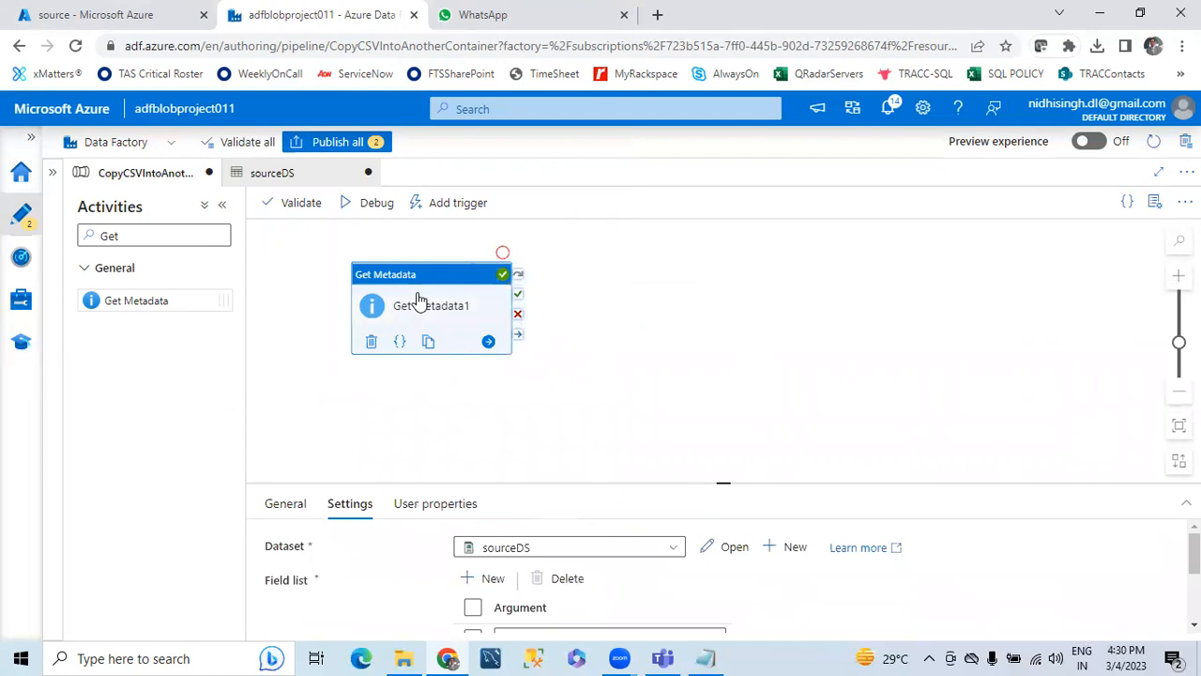
drag(145, 236, 11, 246)
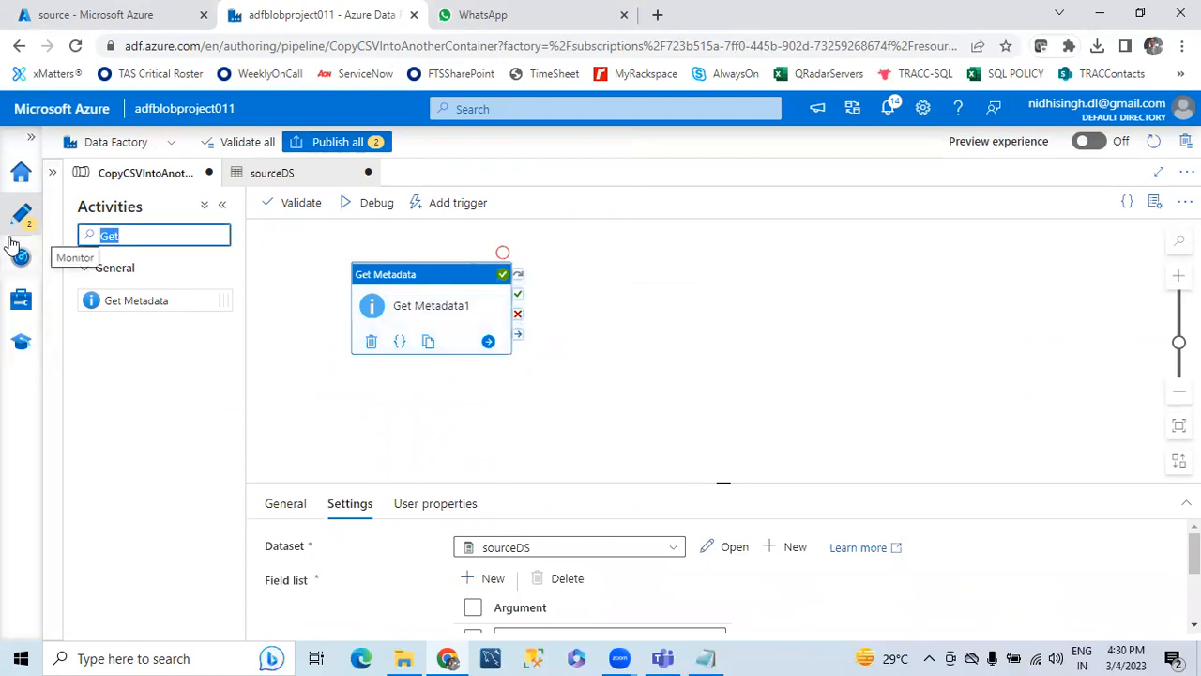
key(BackSpace)
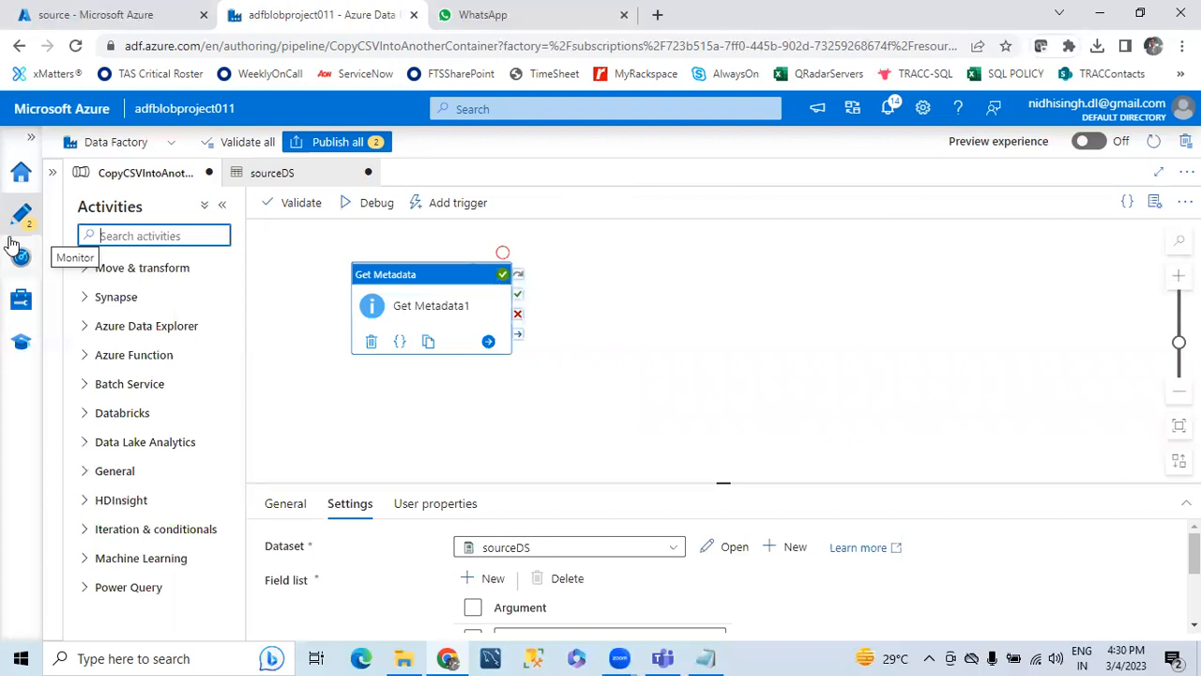
text(Fro)
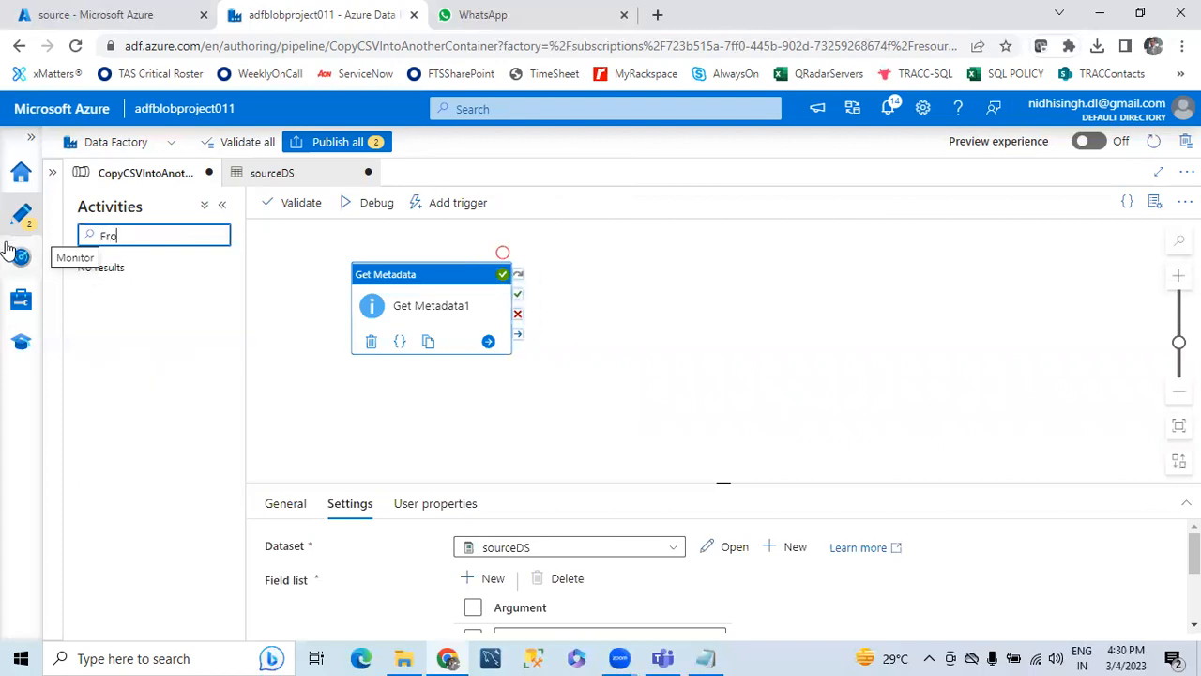
key(BackSpace)
text(o)
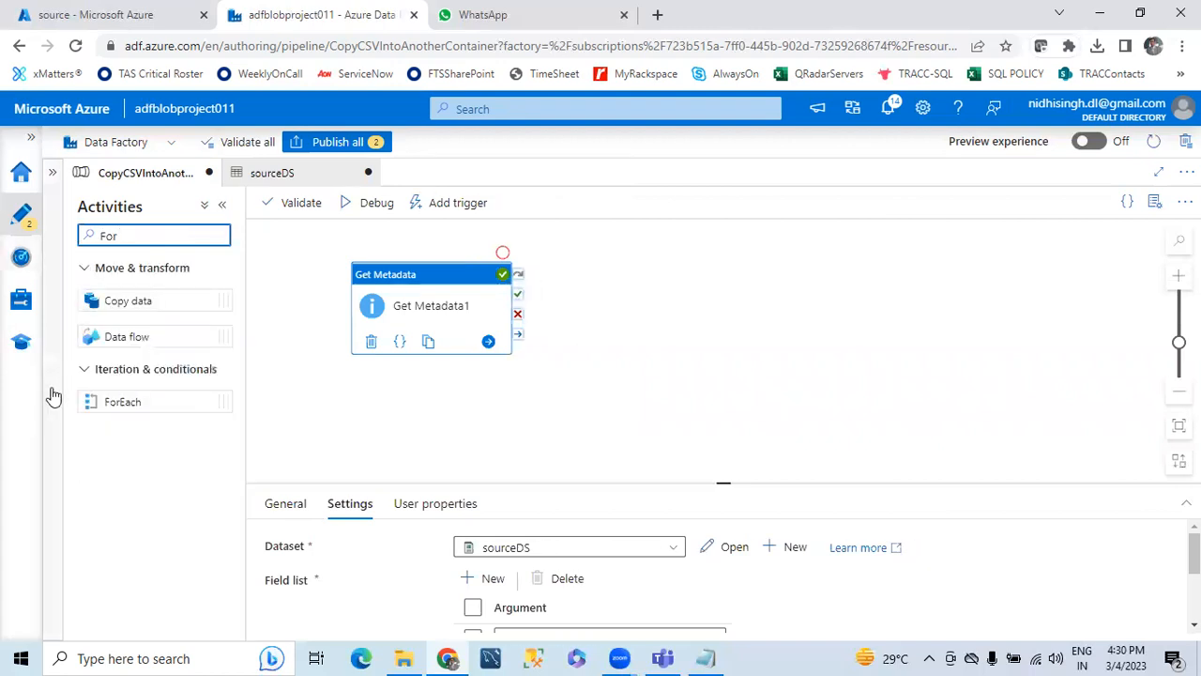
drag(123, 402, 722, 297)
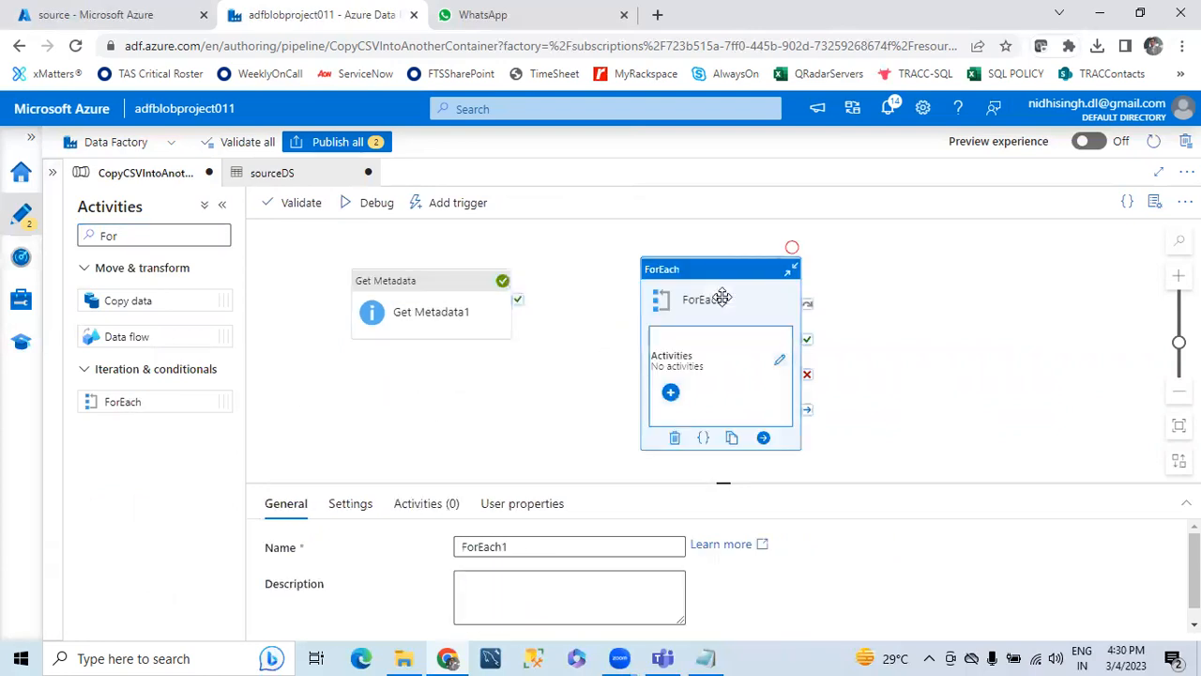
- Connect the success output of Get Metadata1 to the ForEach1 activity
click(478, 289)
drag(516, 298, 676, 312)
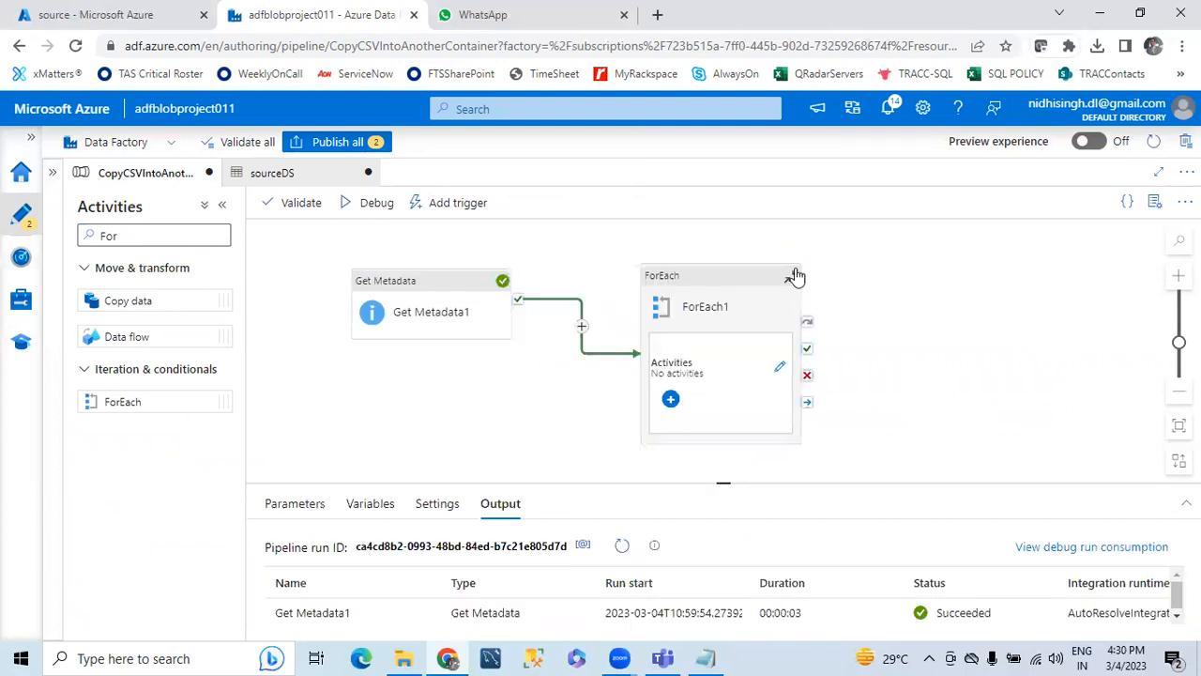
click(418, 286)
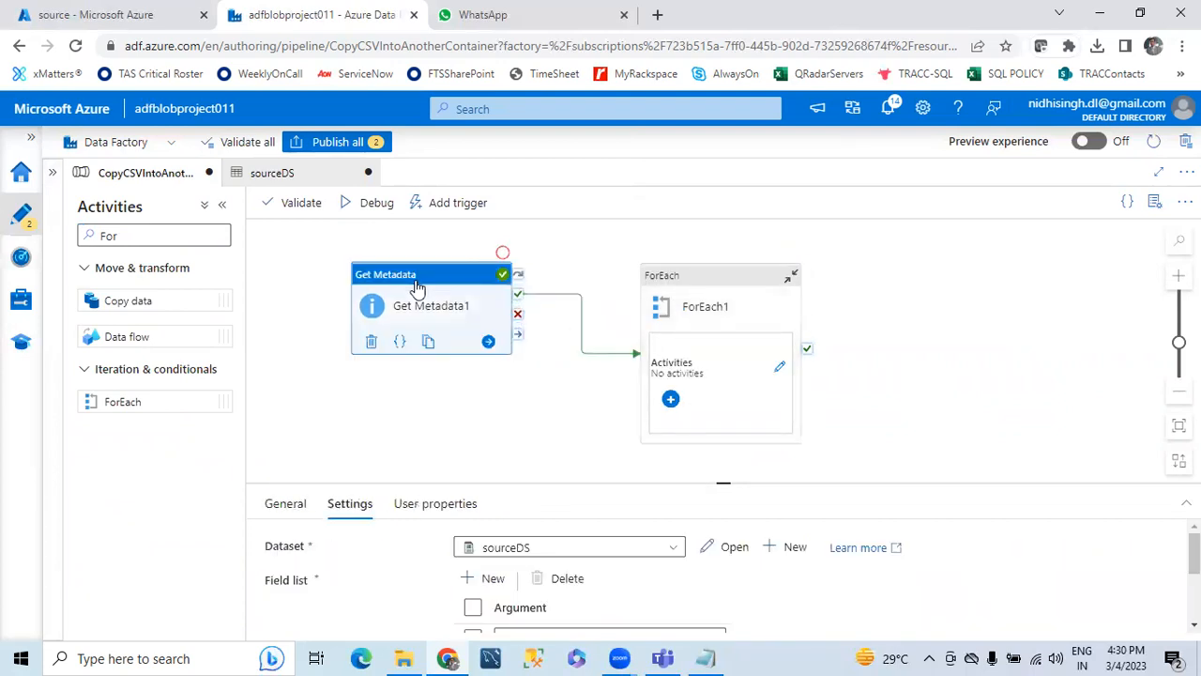
- Set the ForEach1 activity to run its iterations sequentially
click(711, 285)
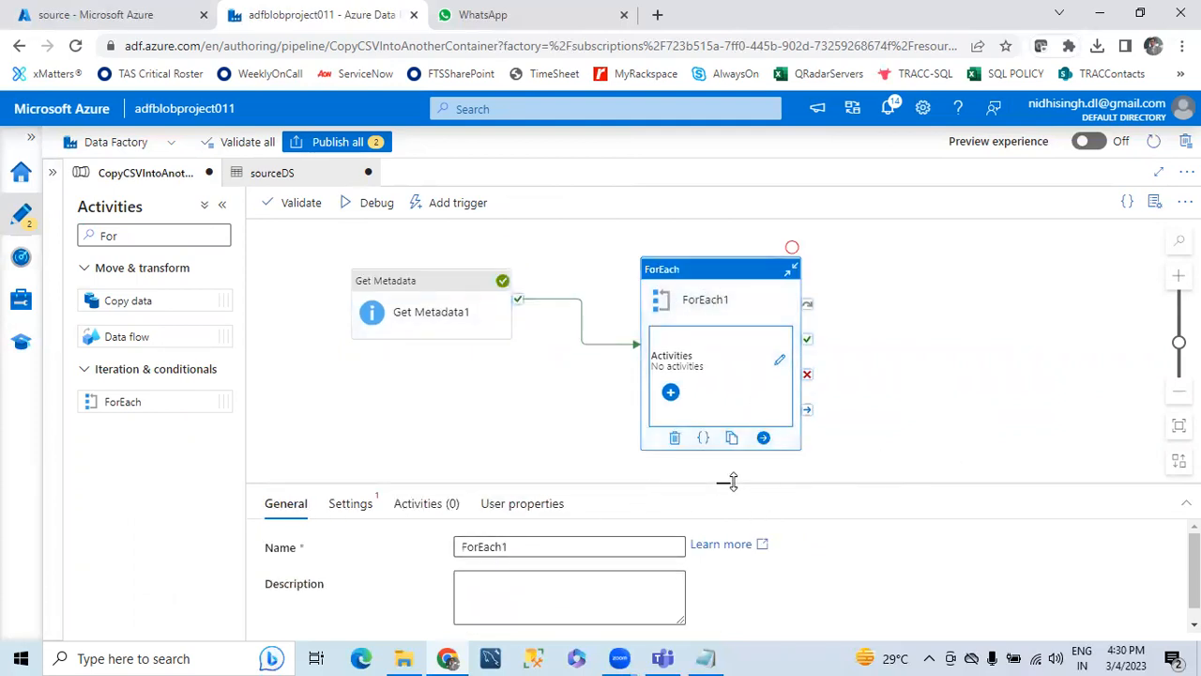
drag(724, 484, 720, 502)
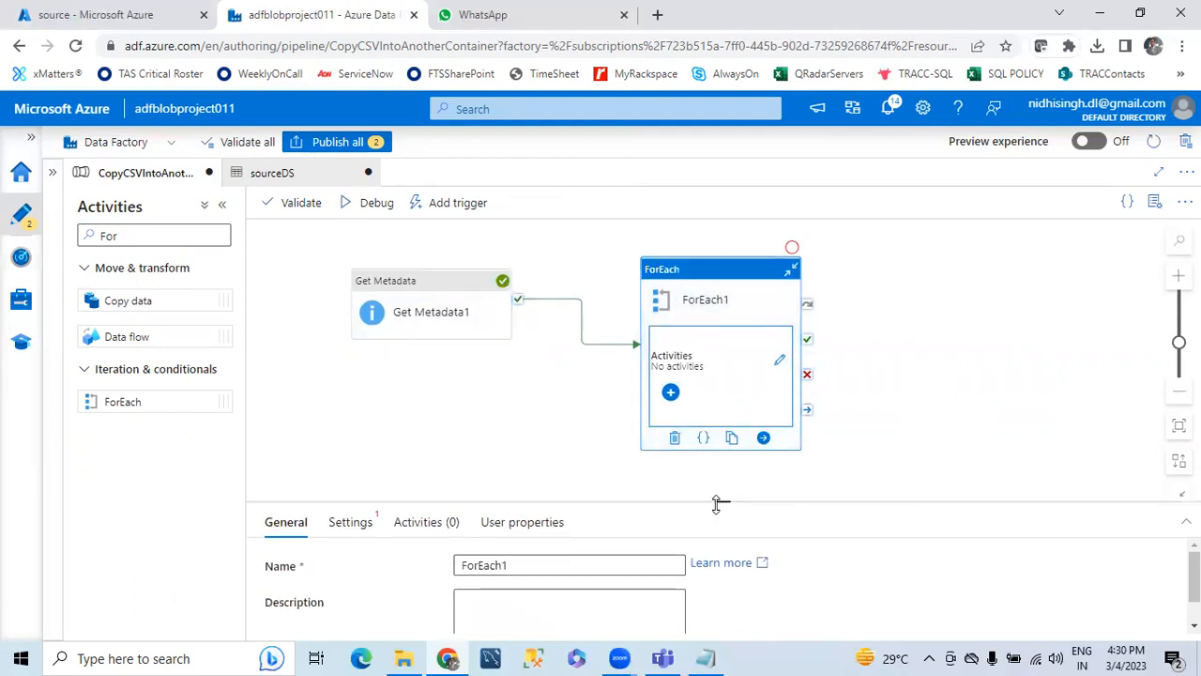
click(350, 530)
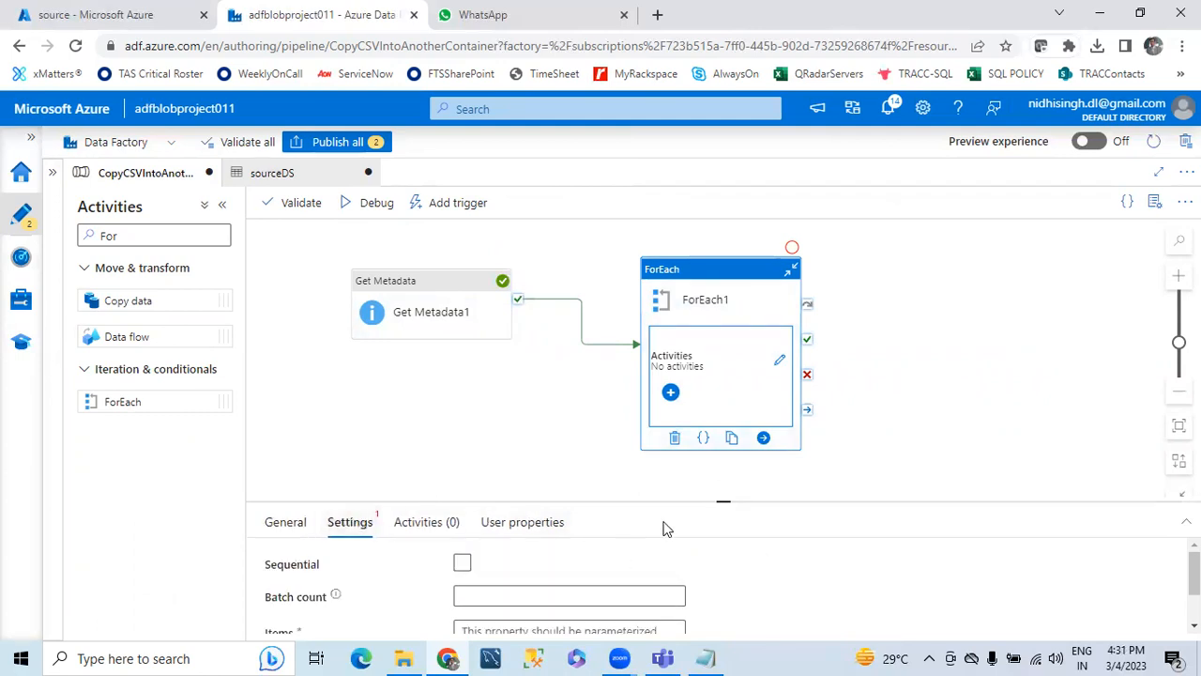
drag(724, 501, 705, 364)
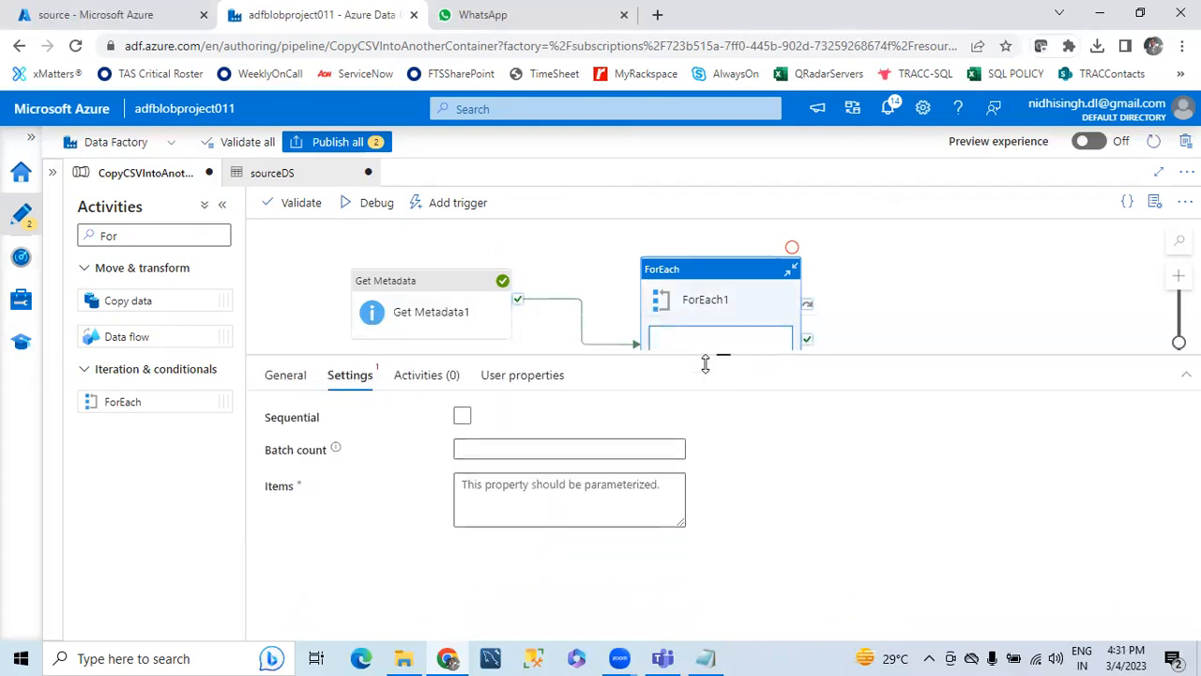
click(462, 425)
click(525, 473)
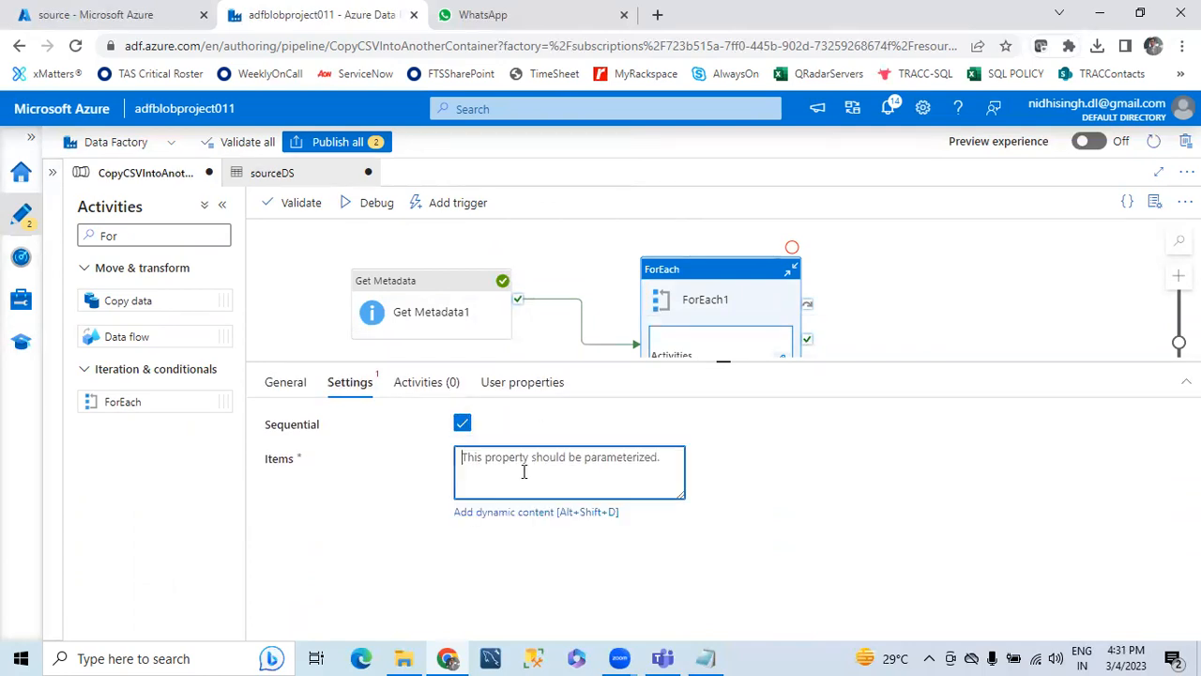
click(516, 514)
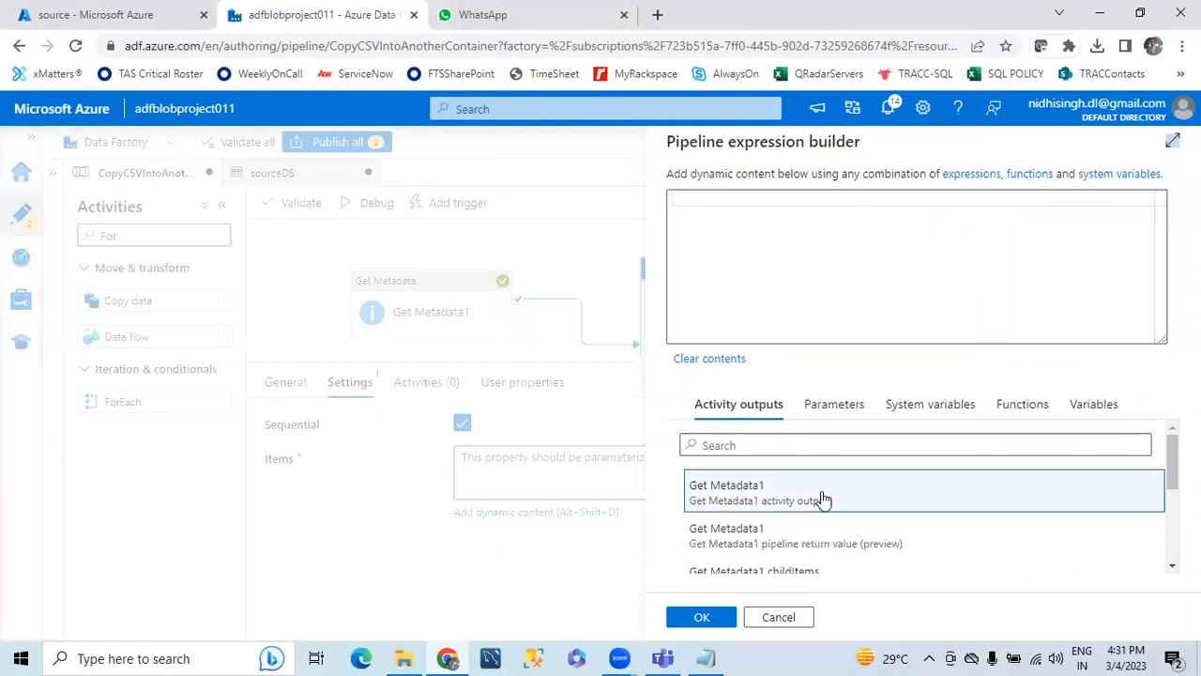
scroll(847, 535, down, 1)
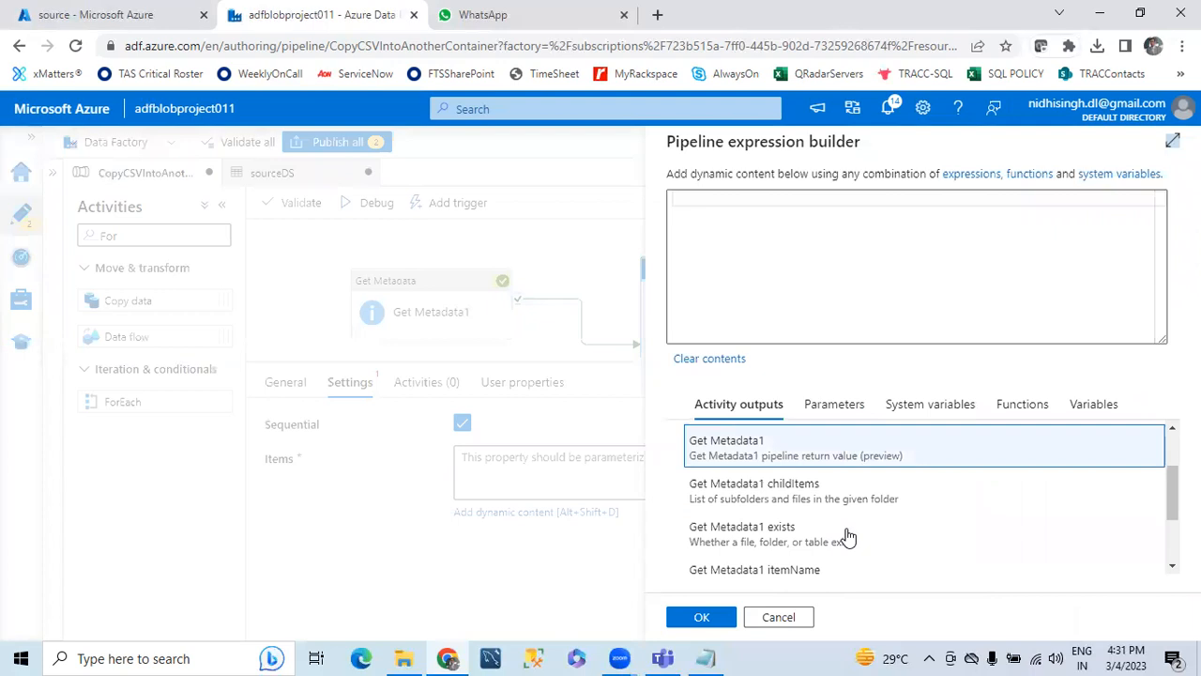
click(785, 494)
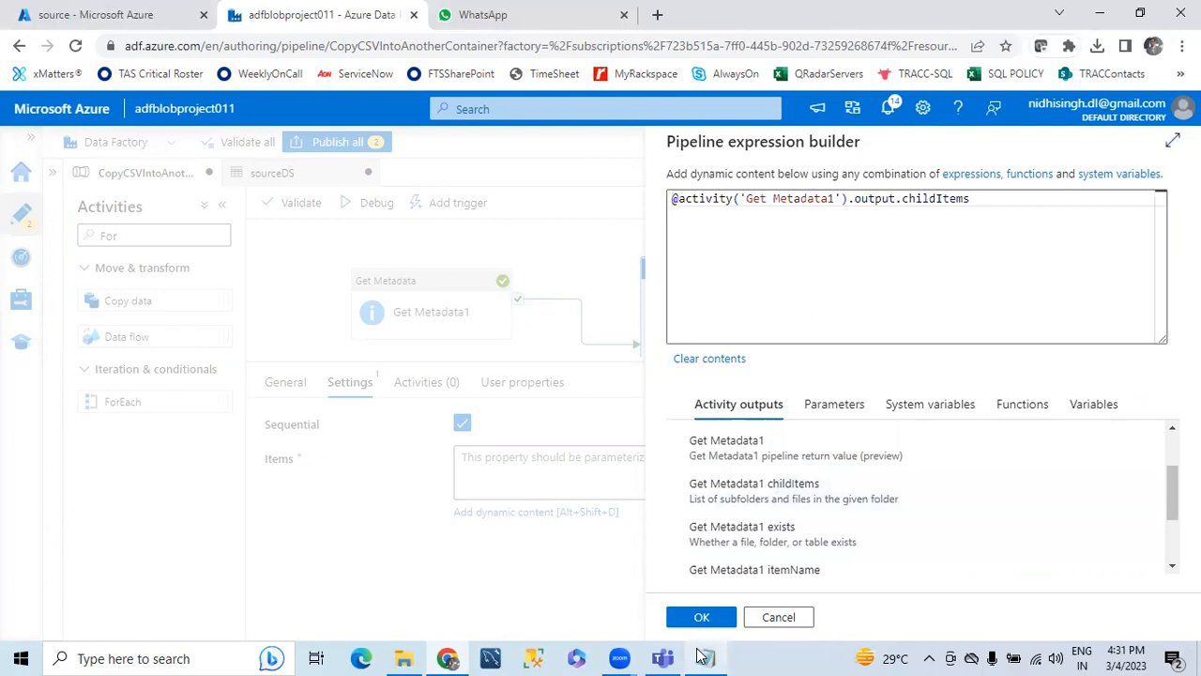
click(702, 617)
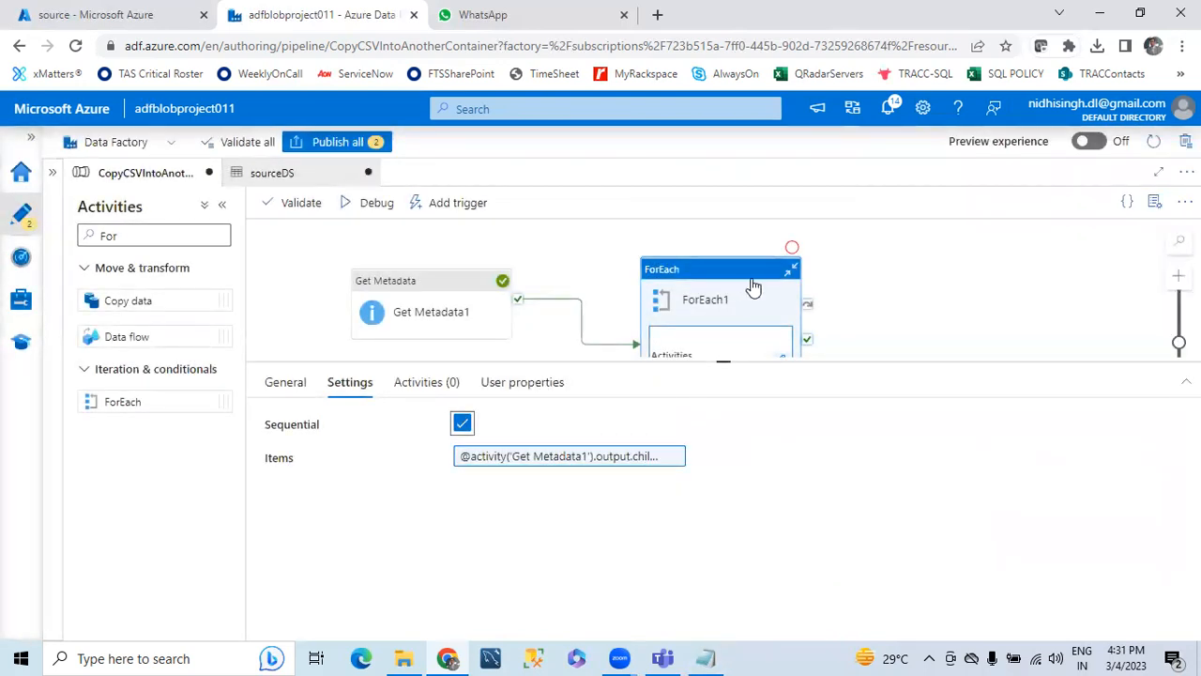
- Open the inner activities of ForEach1 and place a Copy data activity there
drag(729, 367, 732, 563)
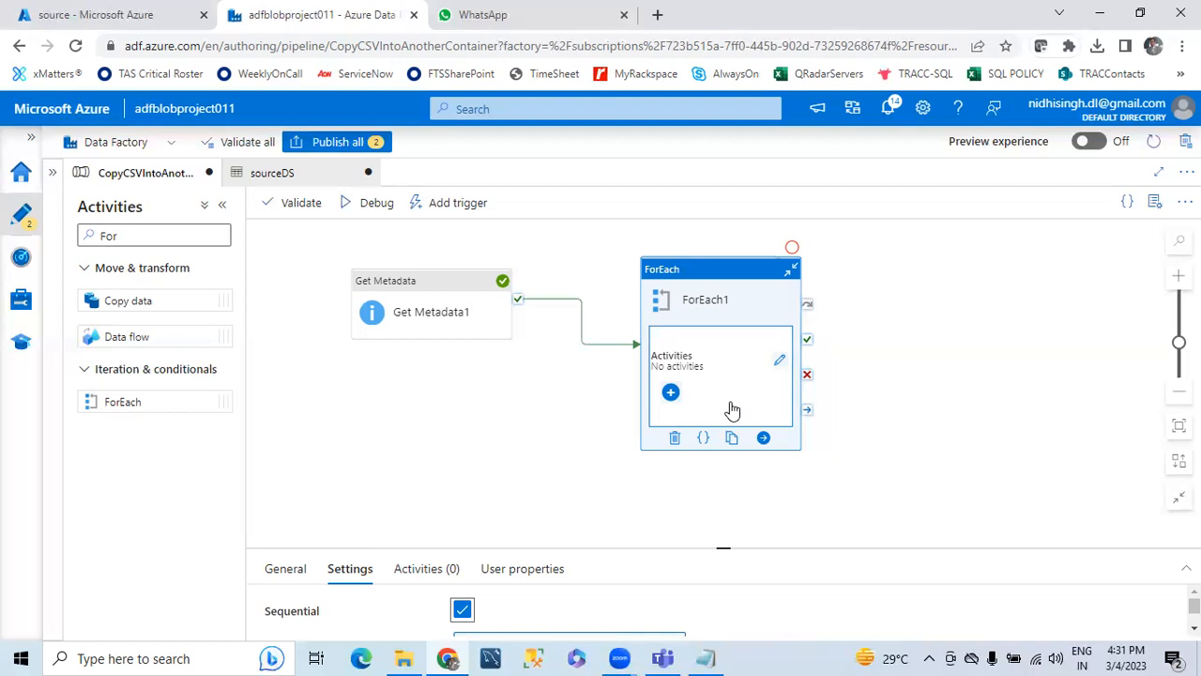
click(780, 363)
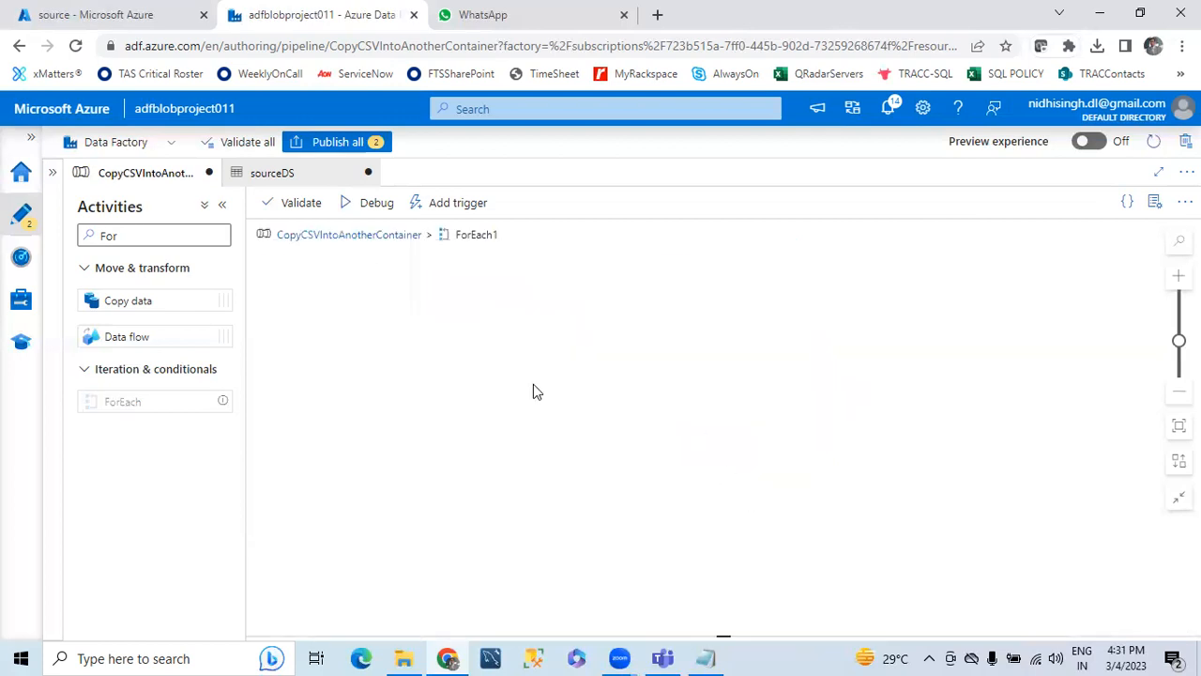
drag(132, 301, 516, 375)
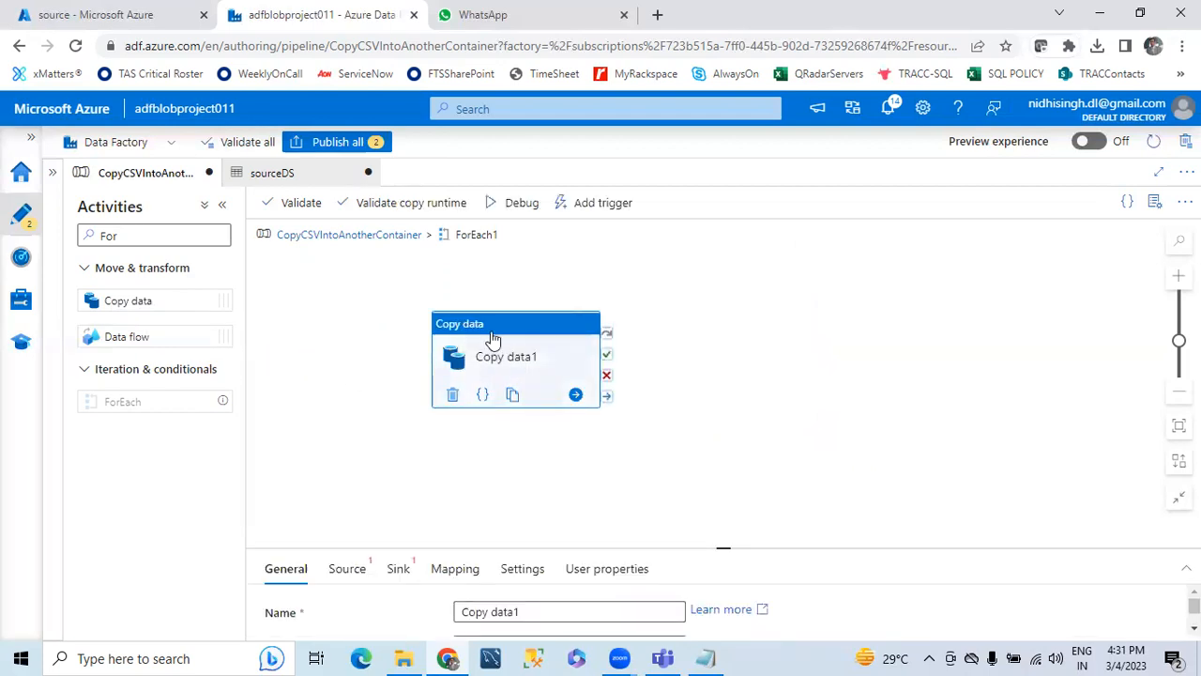
drag(490, 335, 470, 334)
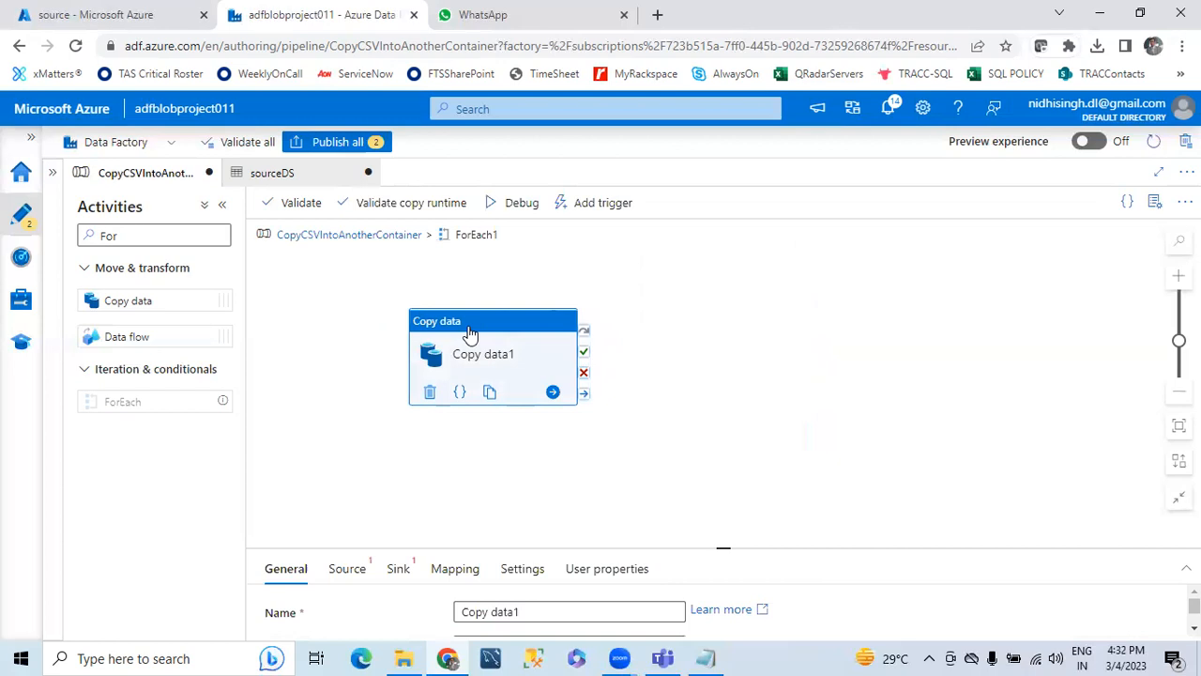
- Start a new source dataset for the Copy data1 activity, using Azure Blob Storage and the DelimitedText format
drag(723, 549, 725, 424)
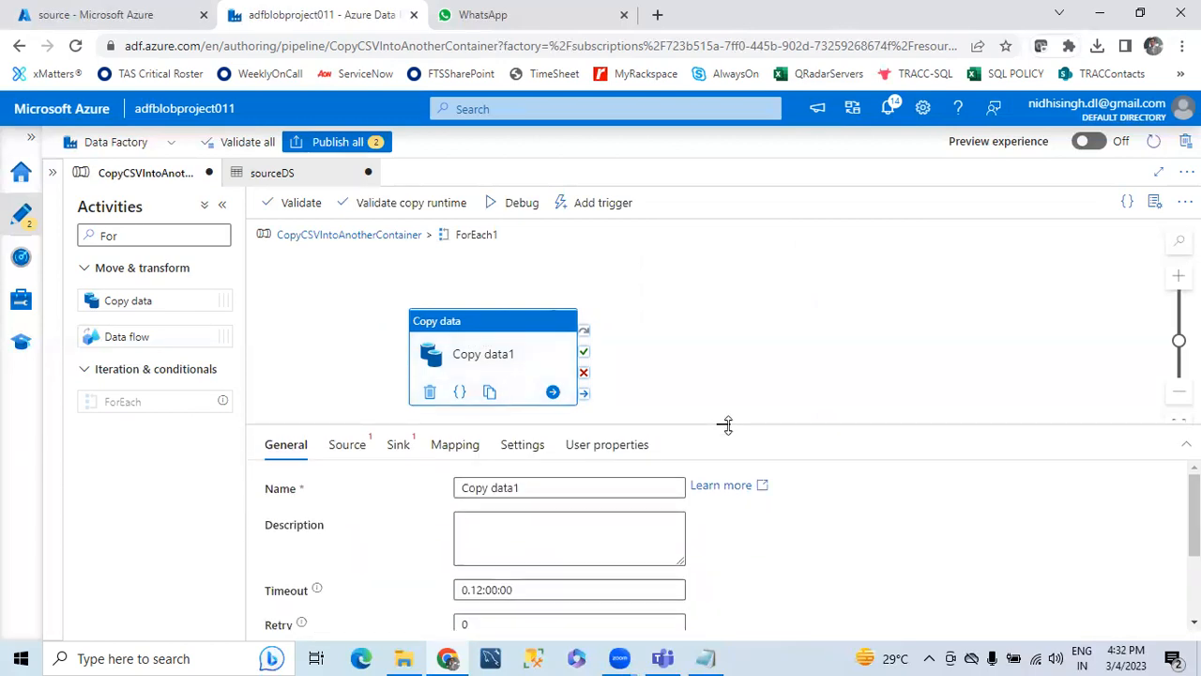
click(360, 448)
click(730, 488)
scroll(820, 463, down, 2)
click(923, 532)
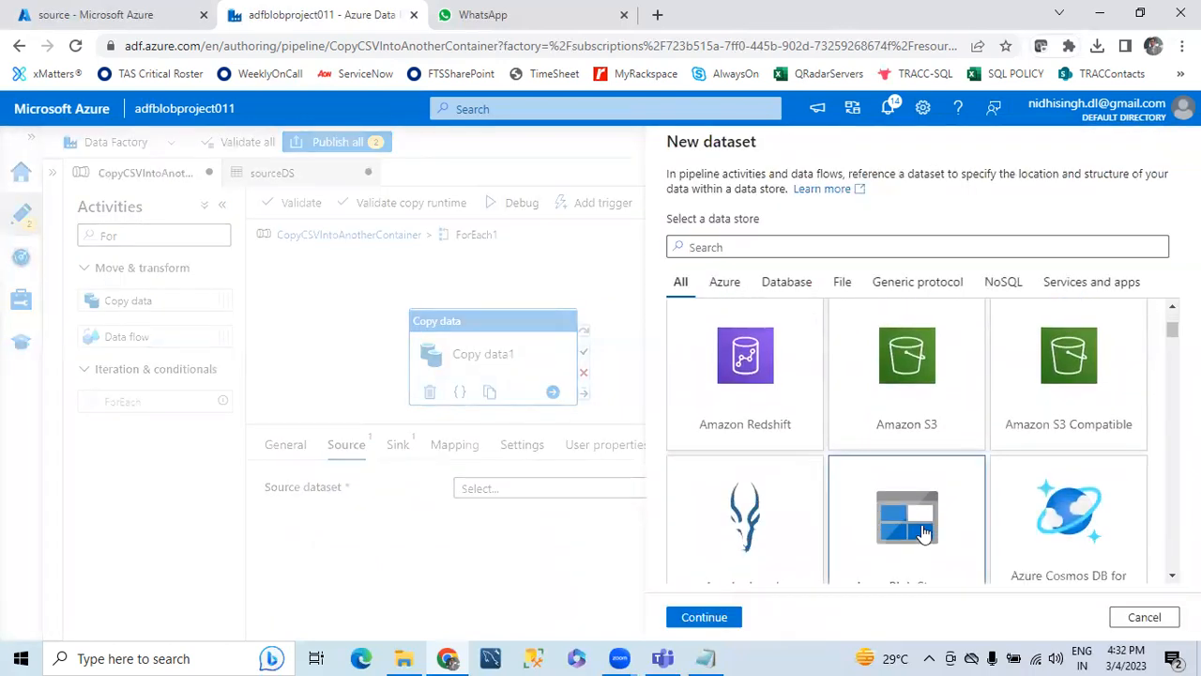
scroll(923, 532, down, 2)
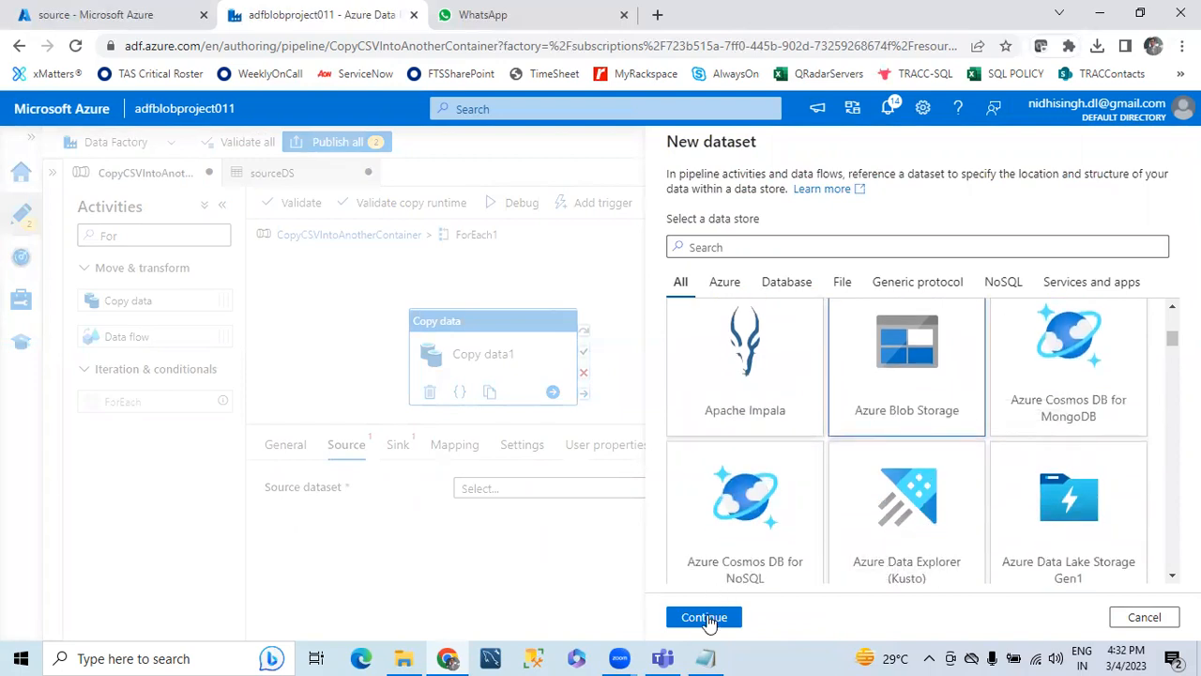
click(705, 617)
click(1073, 265)
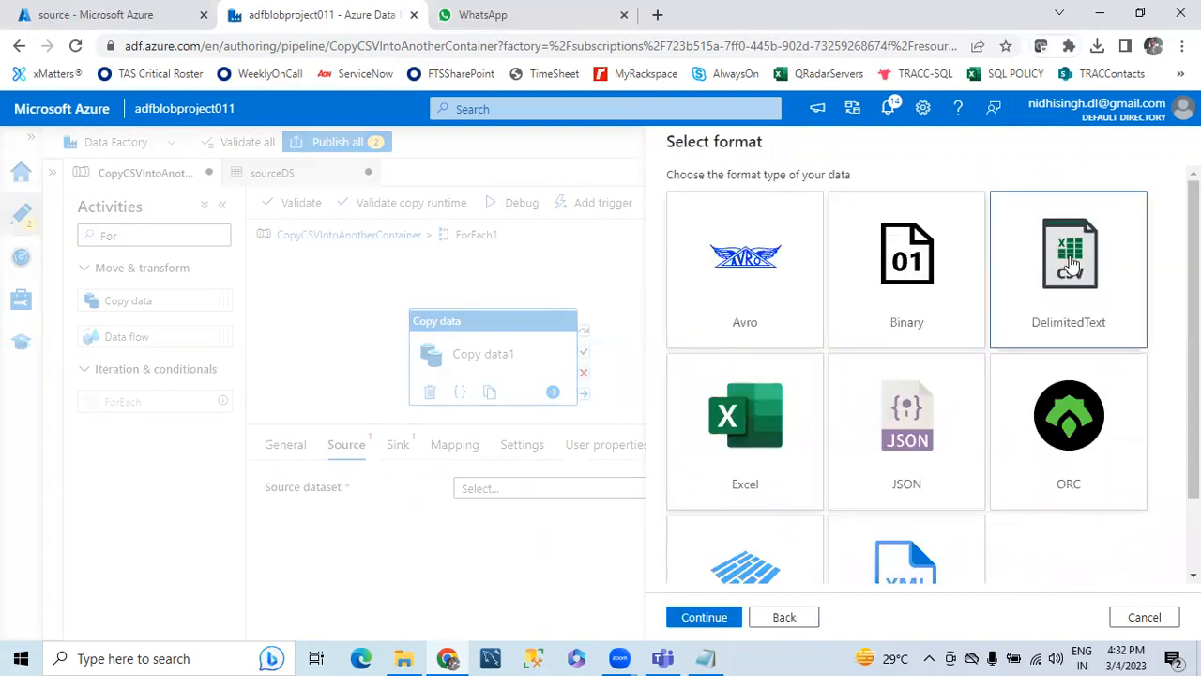
click(702, 617)
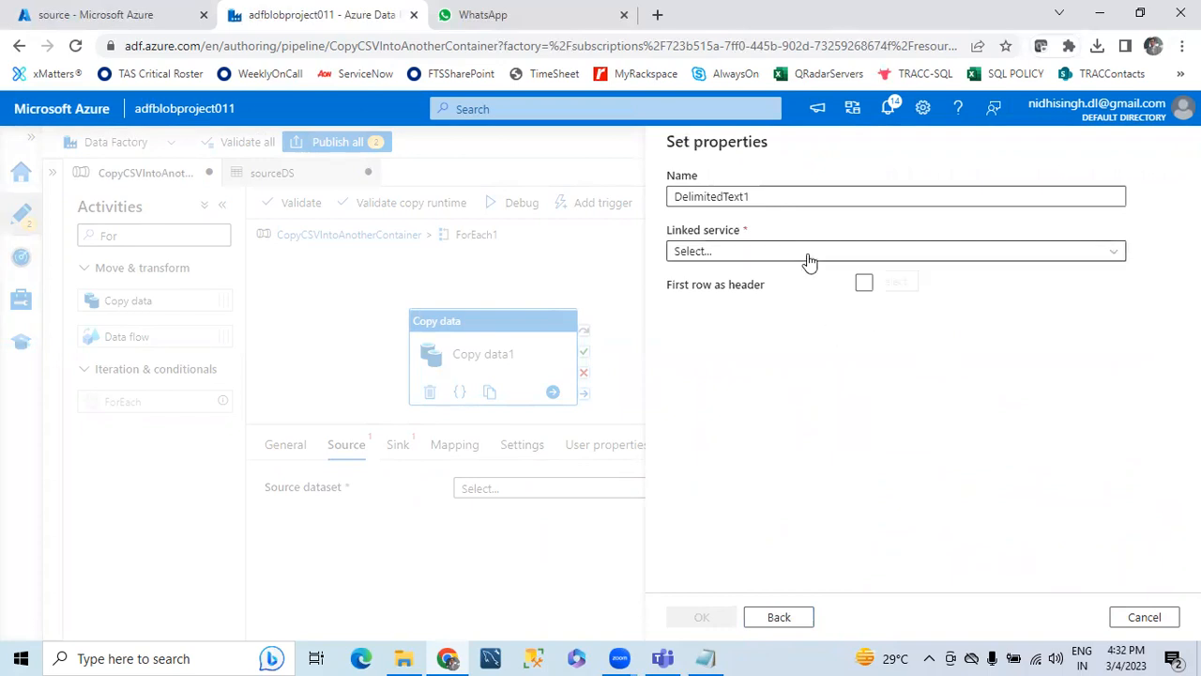
- Name the new dataset CopyDS and choose AzureBlobStorage1 as its linked service
drag(796, 196, 547, 225)
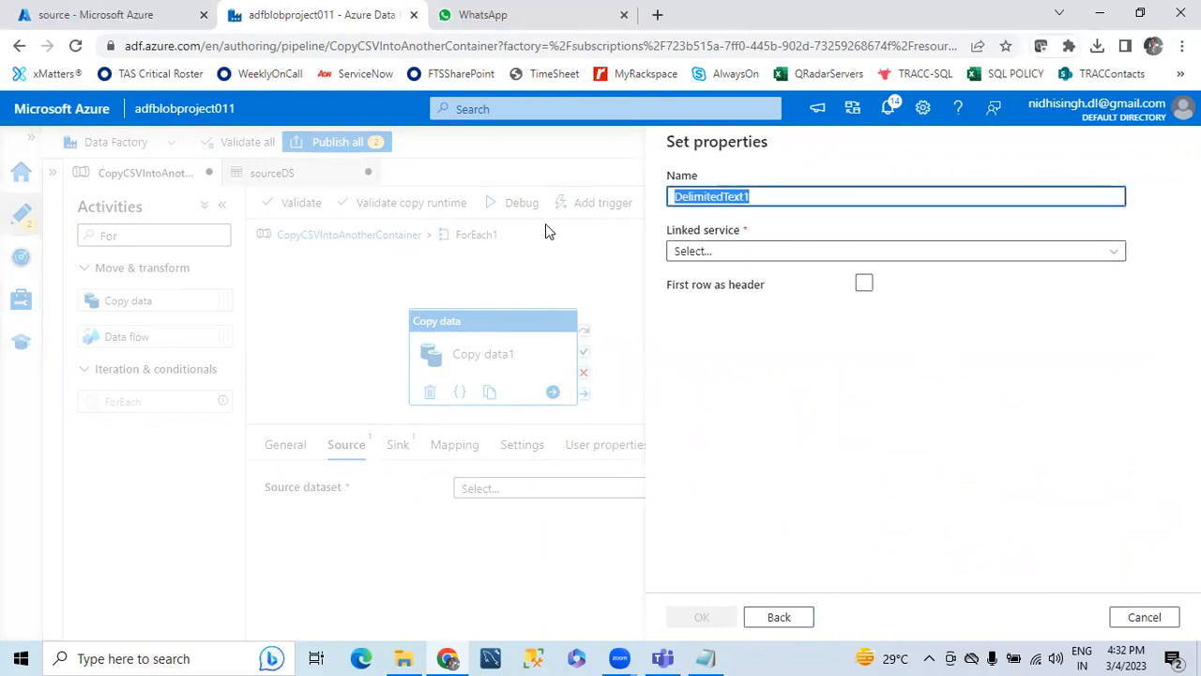
text(C)
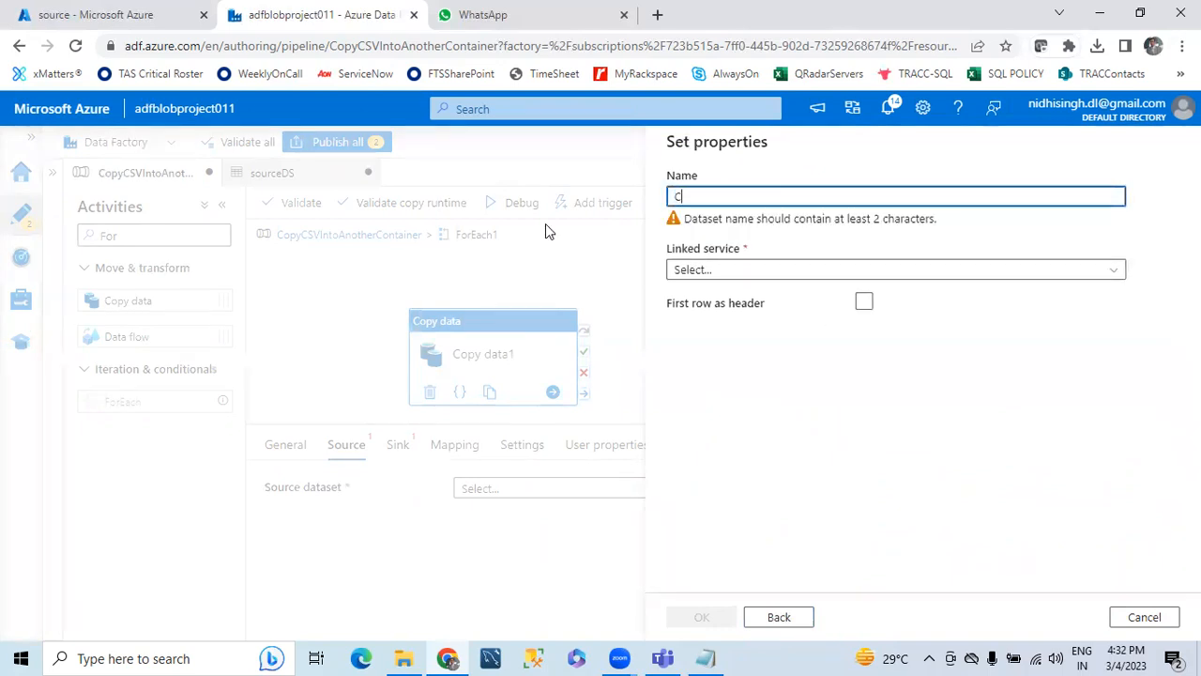
text(opy)
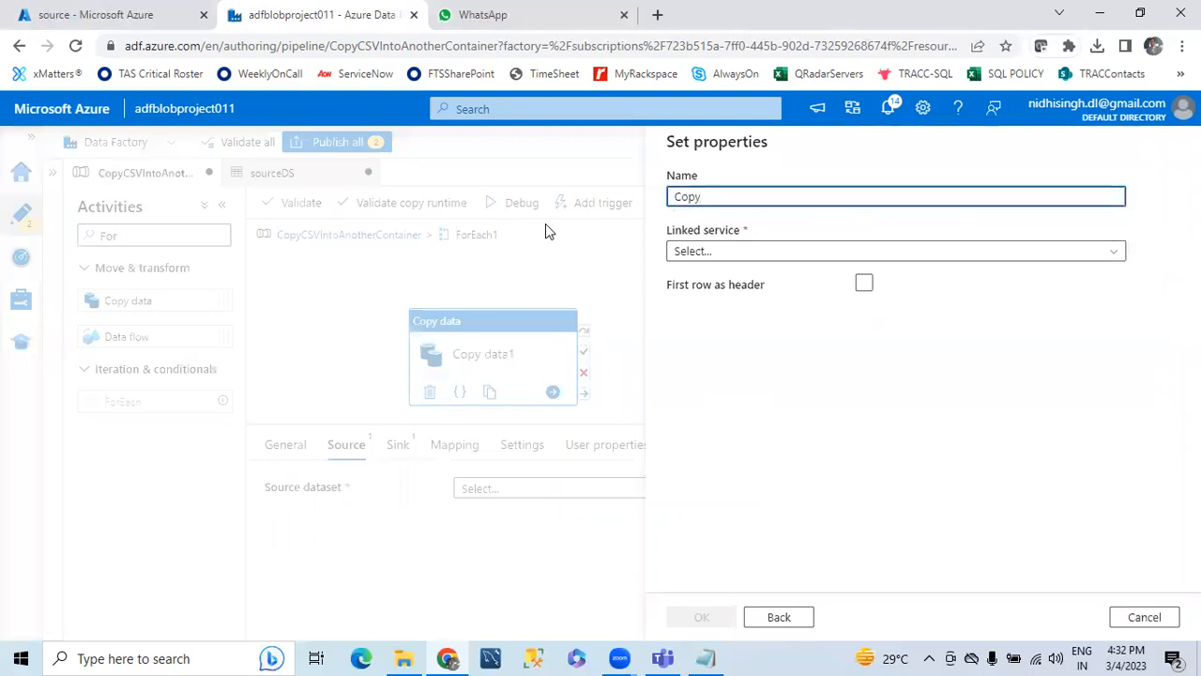
text(DS)
click(1113, 251)
click(740, 363)
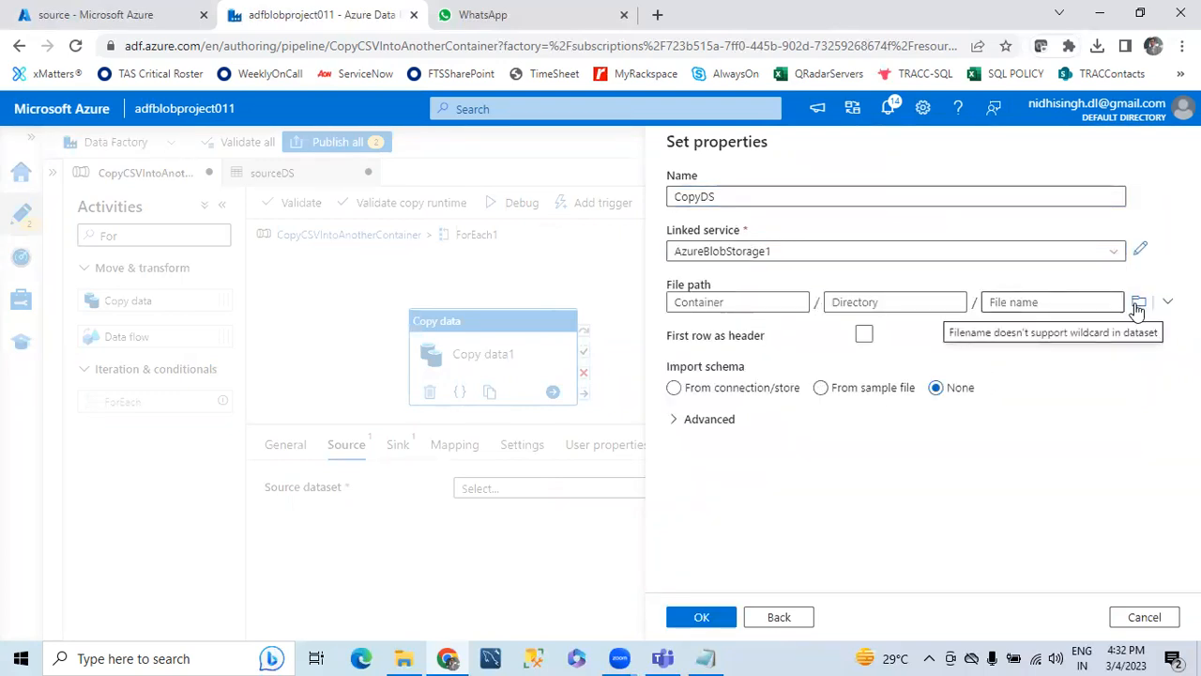
- Set the CopyDS file path to the source container, choose None for schema import, and create the dataset
click(1139, 301)
click(725, 238)
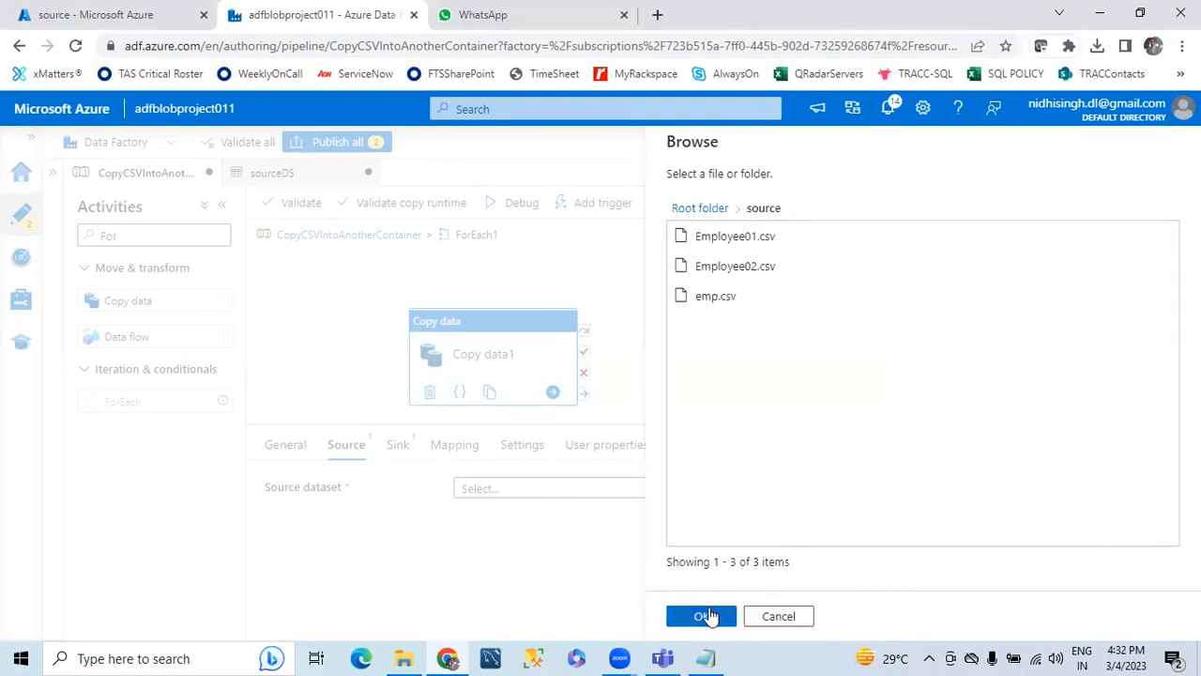
click(705, 616)
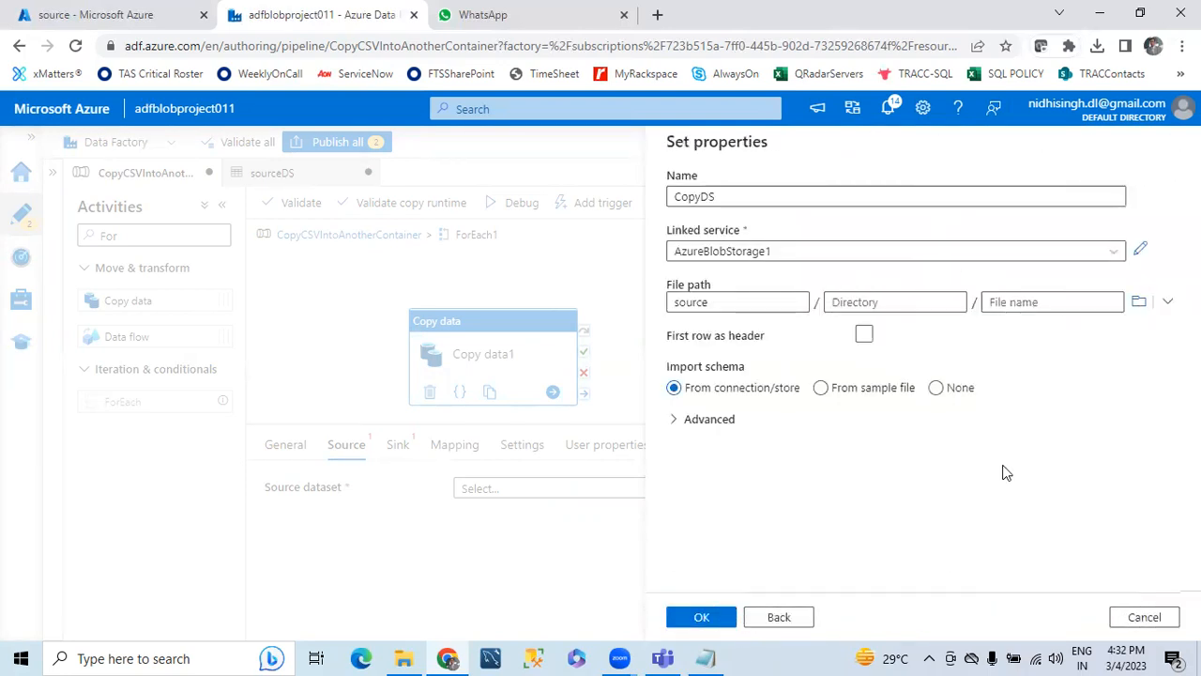
click(936, 388)
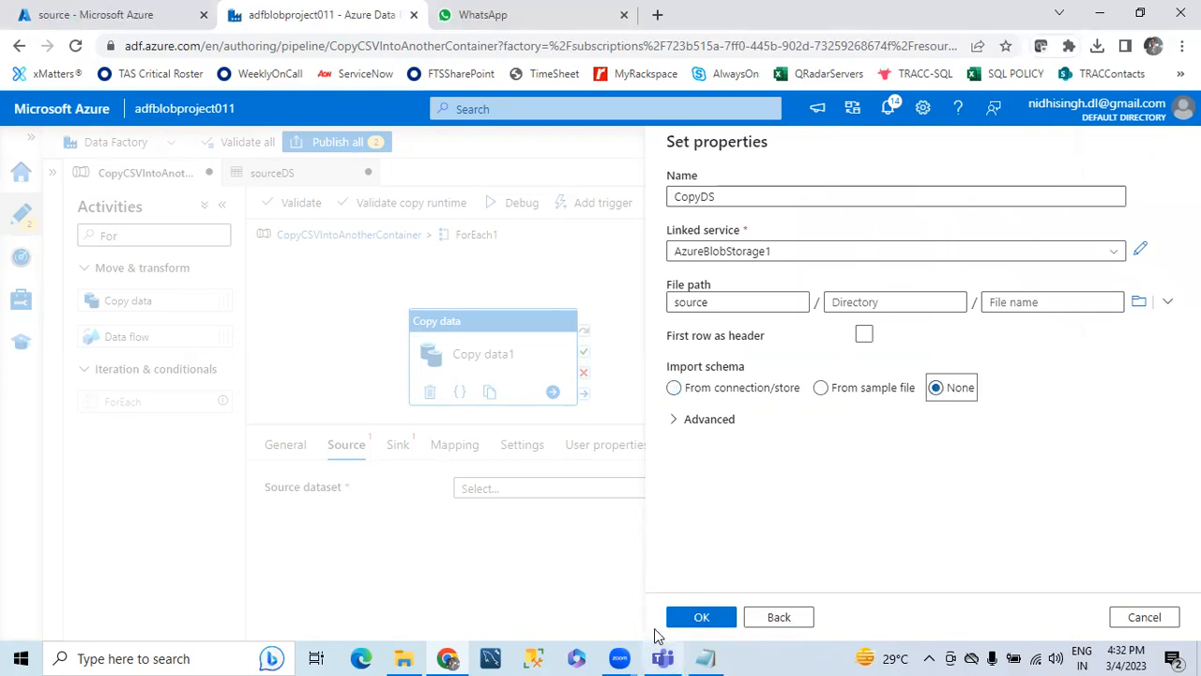
click(702, 617)
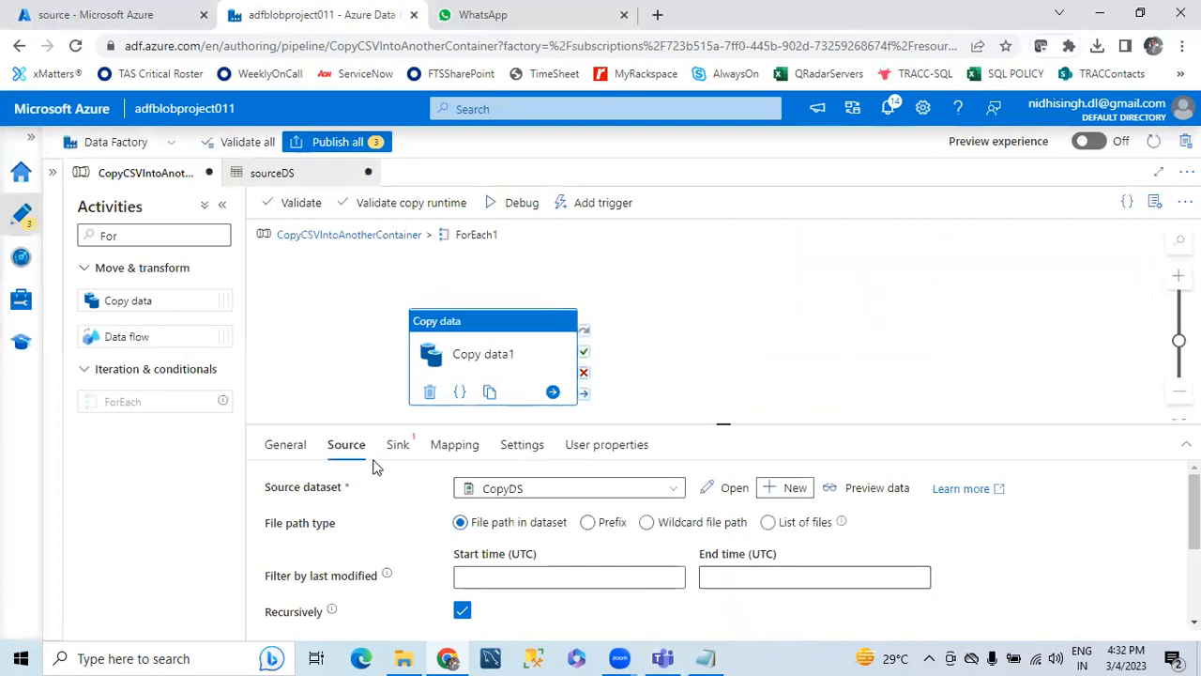
- Open the CopyDS dataset and add a String parameter named FileName
click(718, 490)
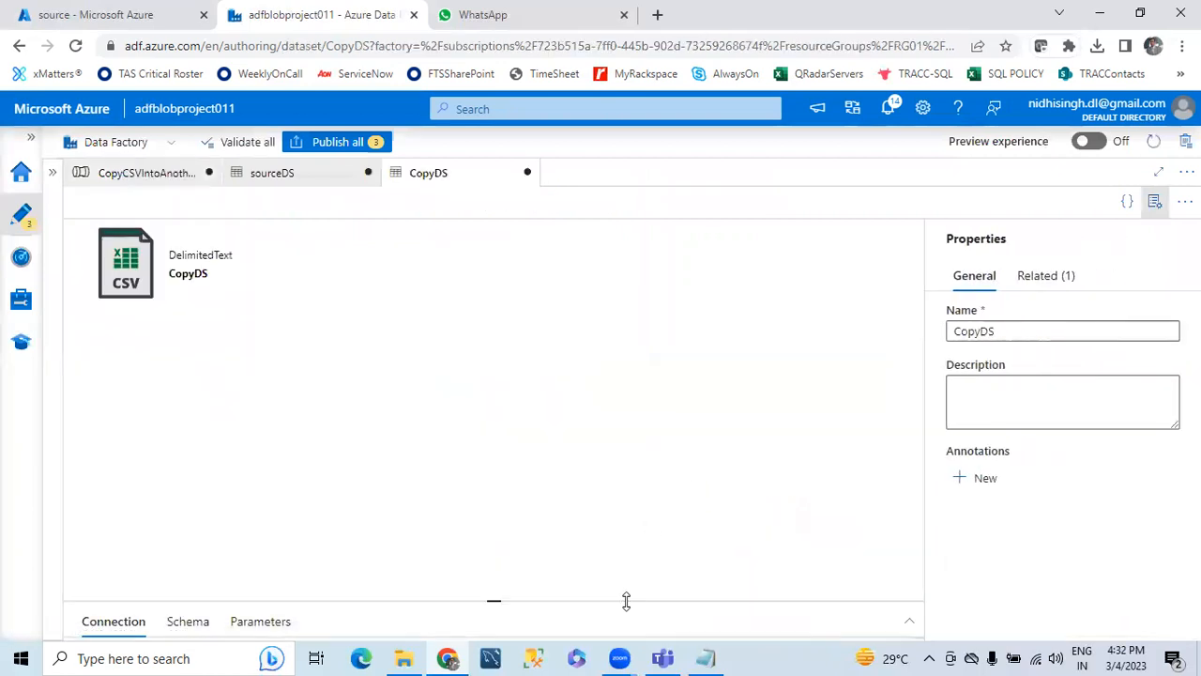
drag(494, 603, 498, 325)
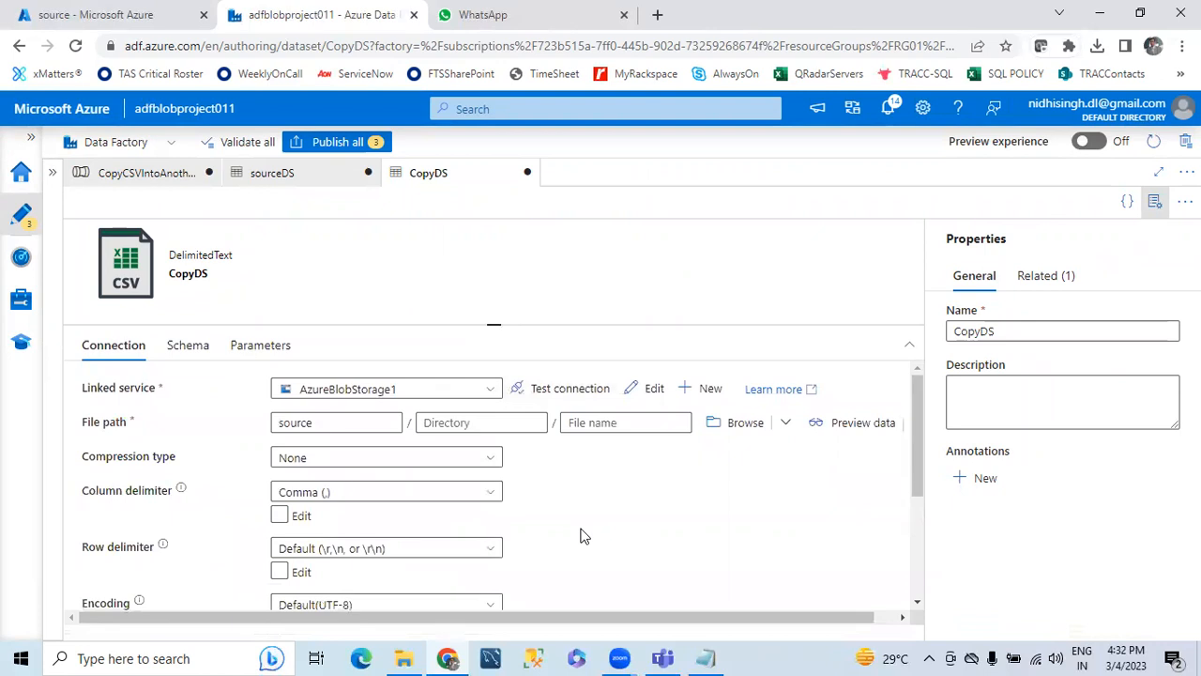
click(631, 423)
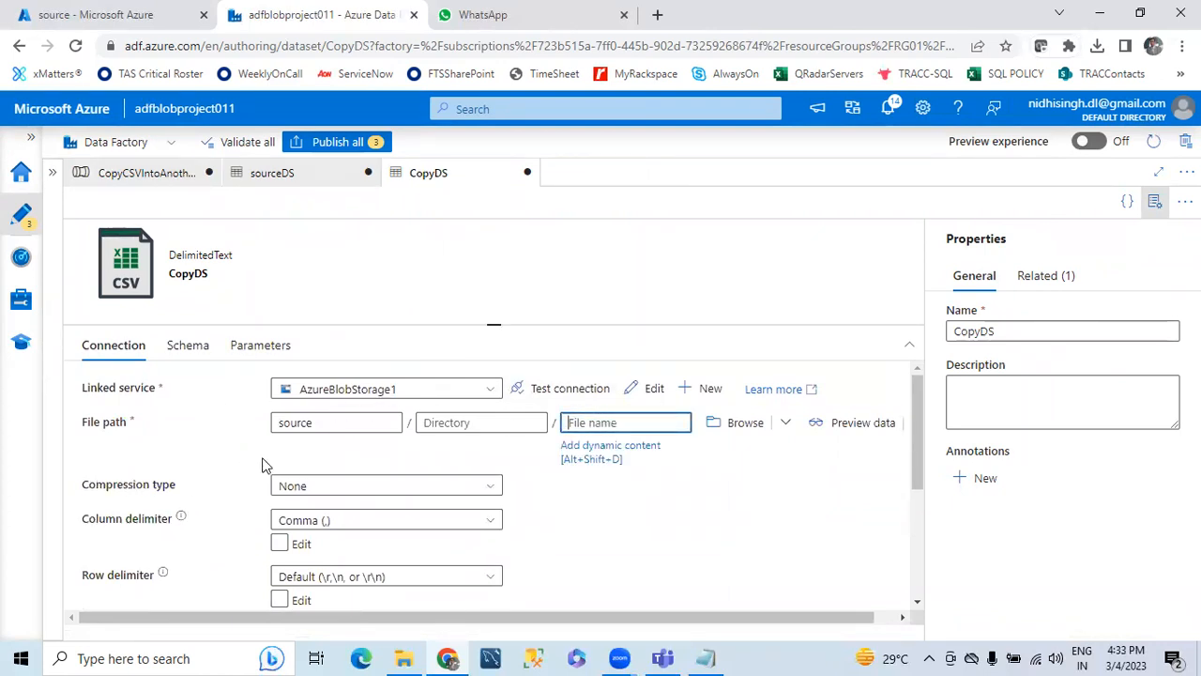
click(271, 346)
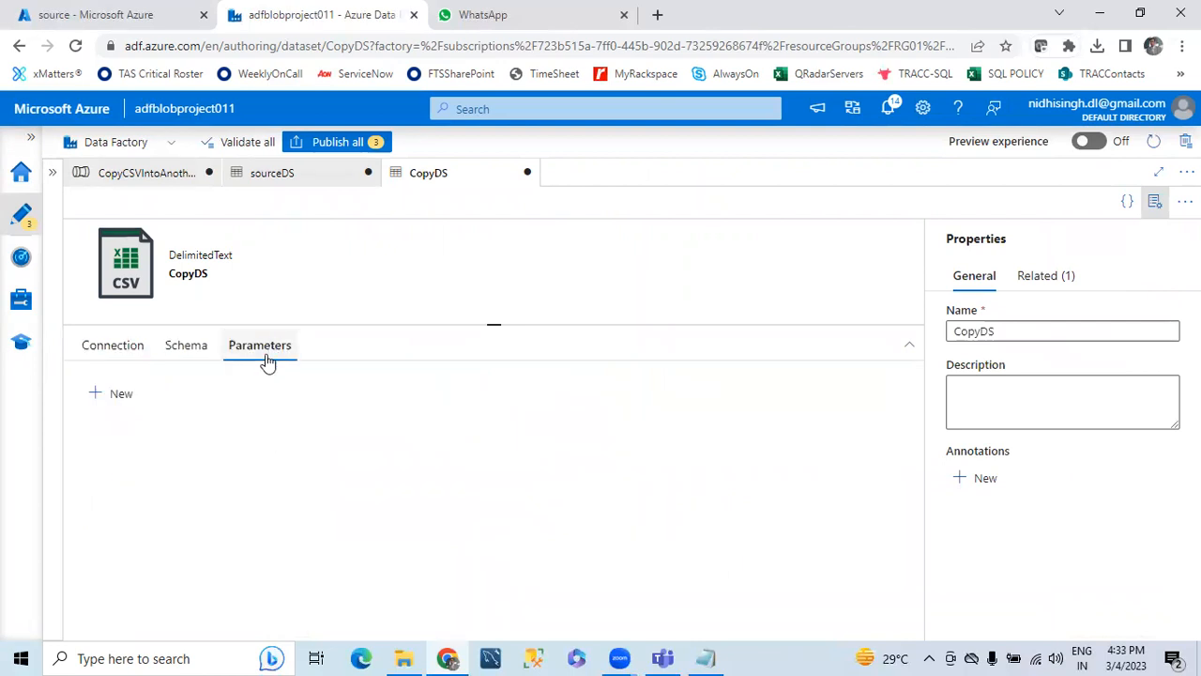
click(121, 394)
click(191, 454)
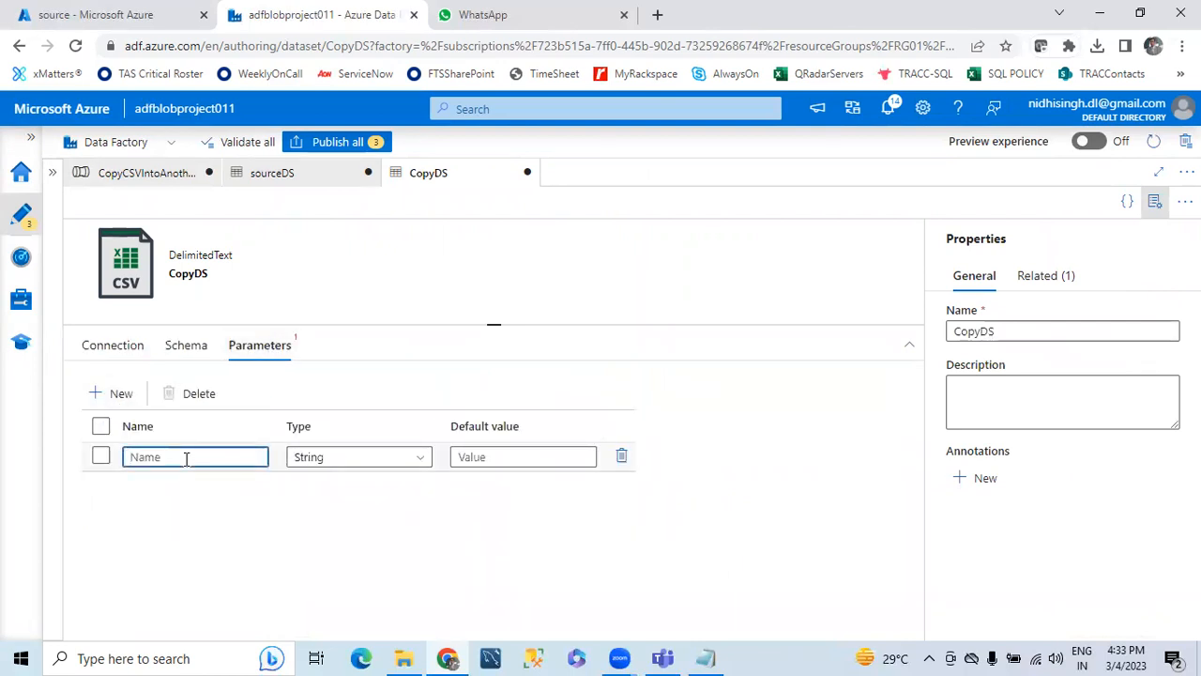
text(FileName)
key(Tab)
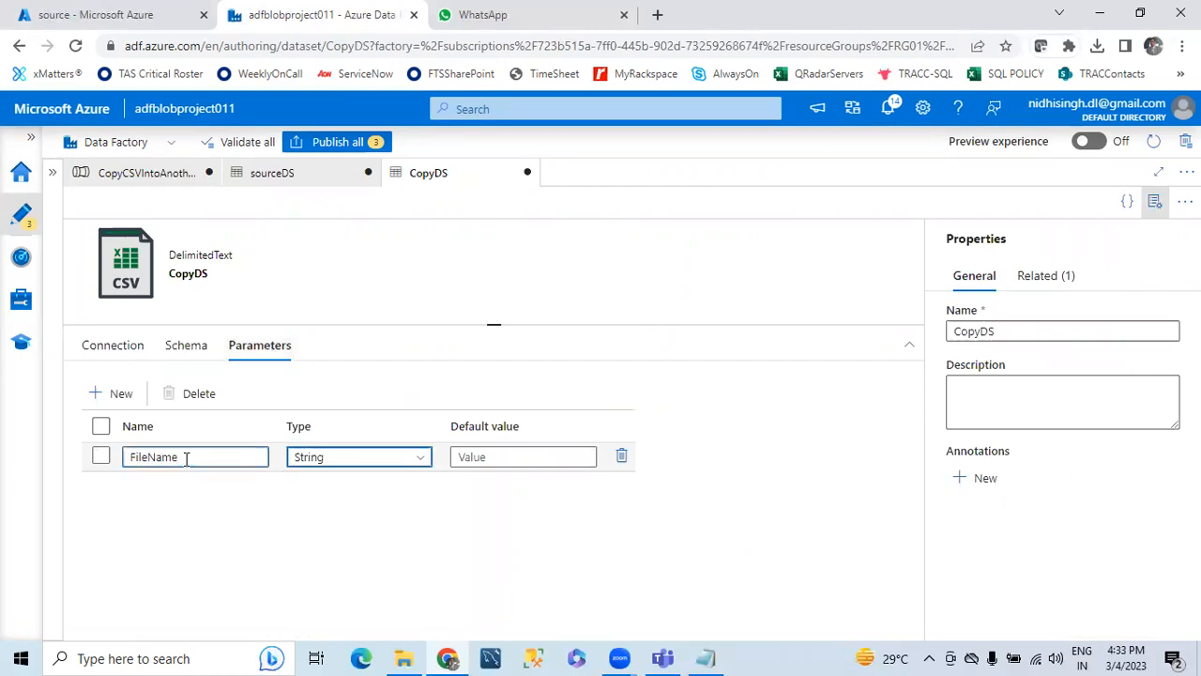
click(123, 352)
click(602, 429)
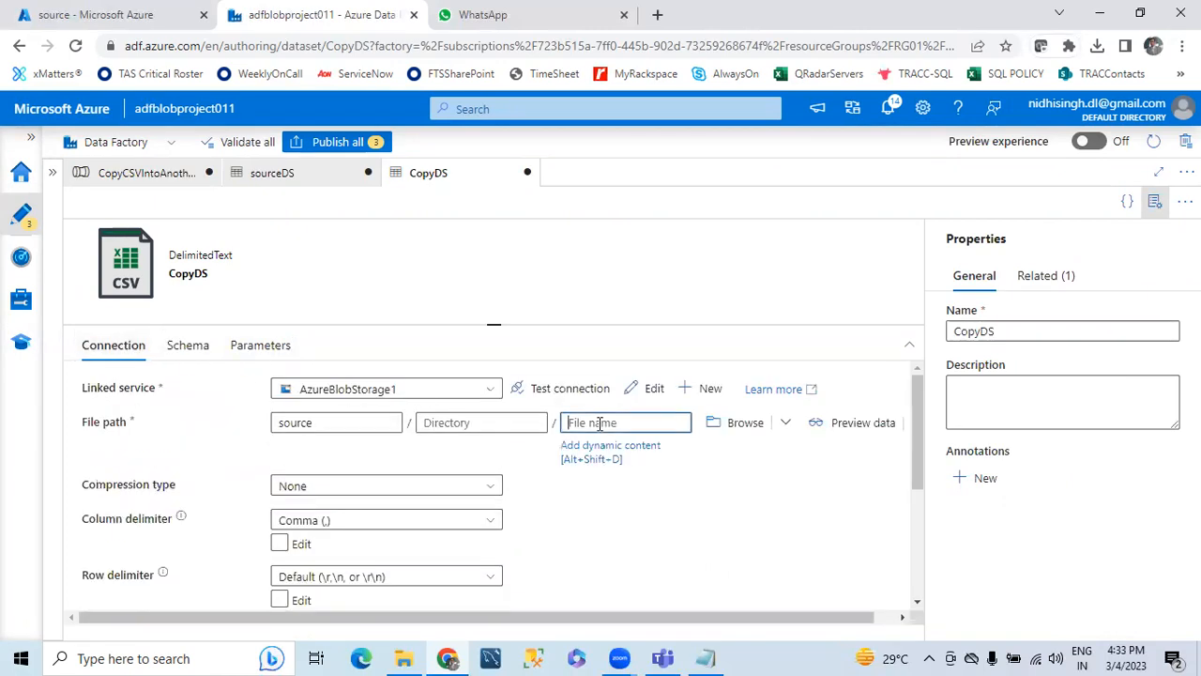
click(590, 451)
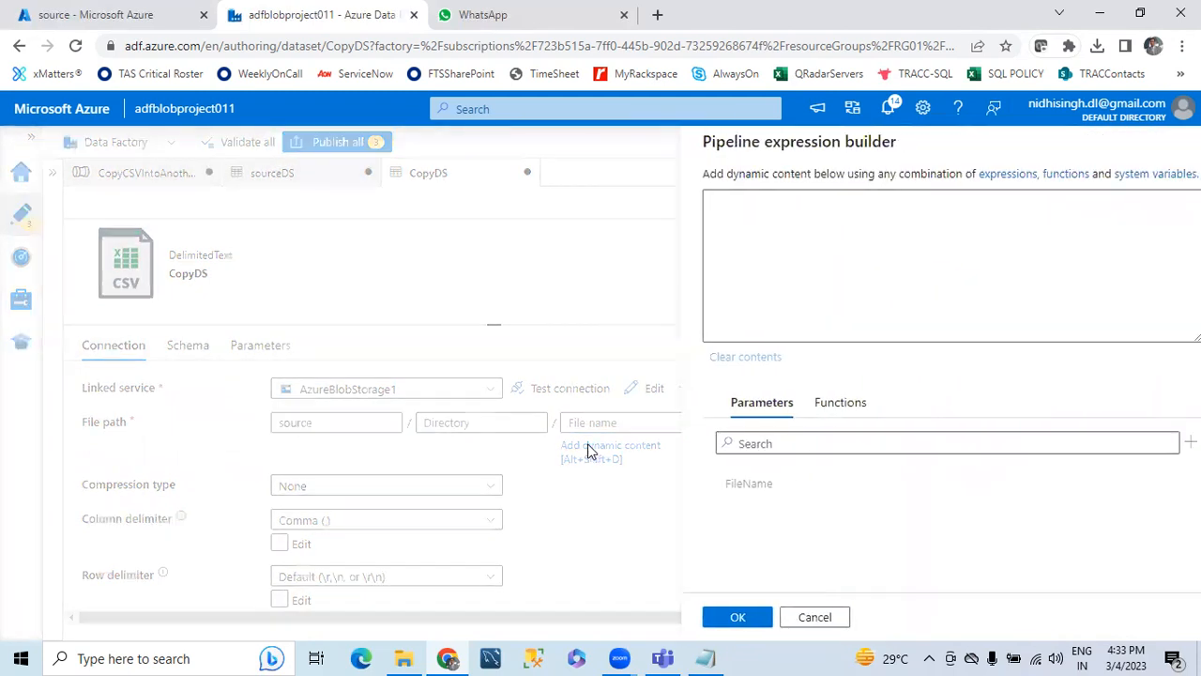
click(723, 494)
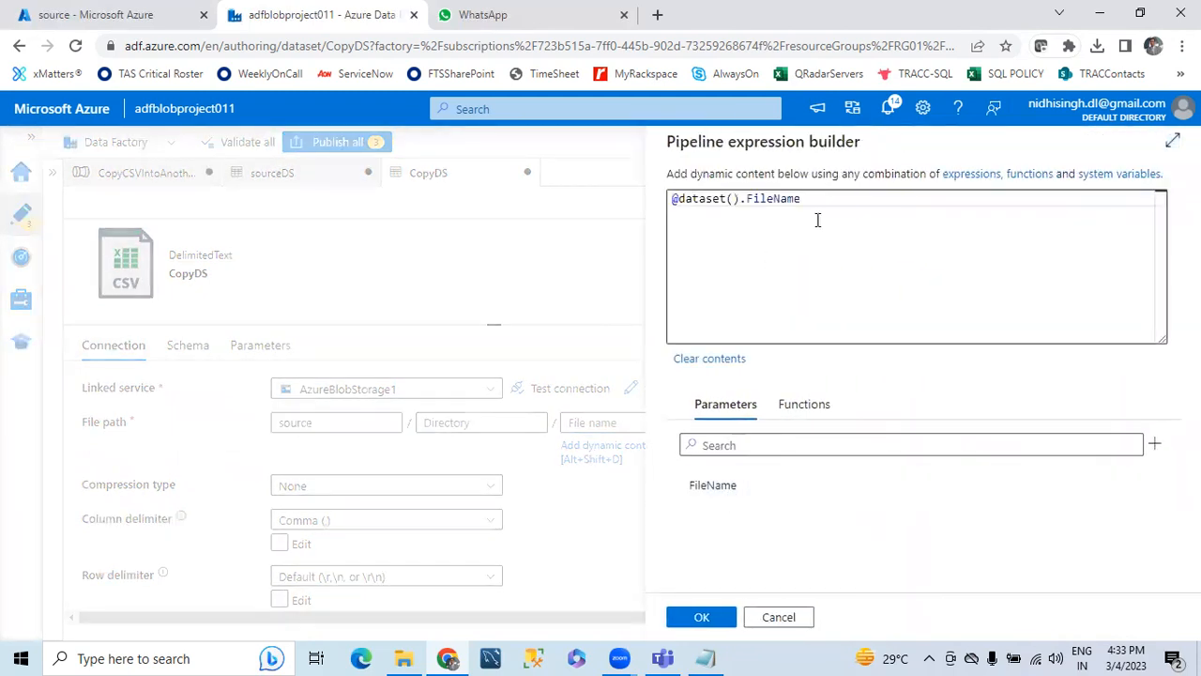
drag(848, 212, 658, 206)
click(702, 617)
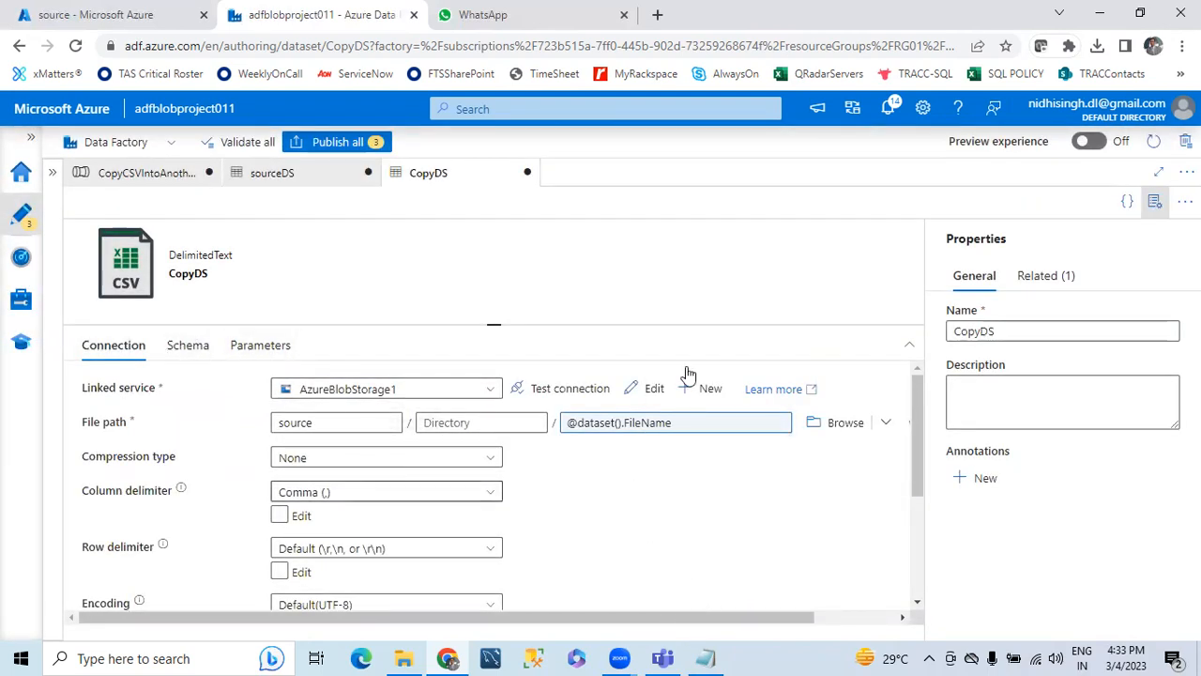
click(1155, 208)
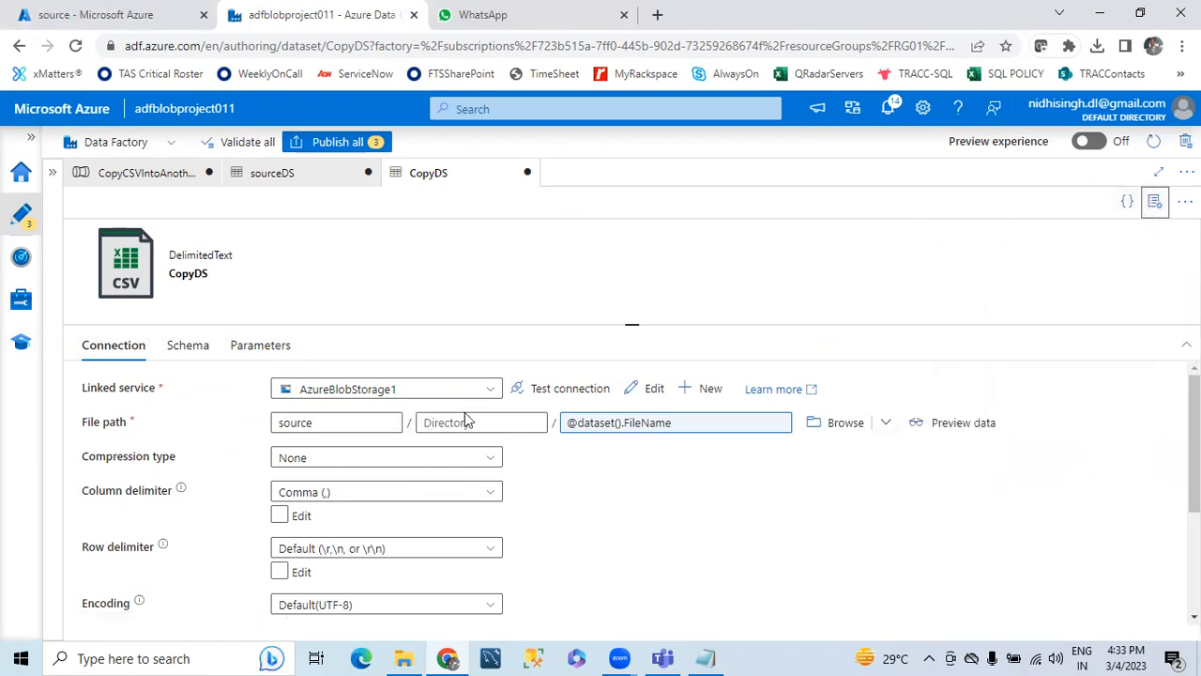
click(150, 175)
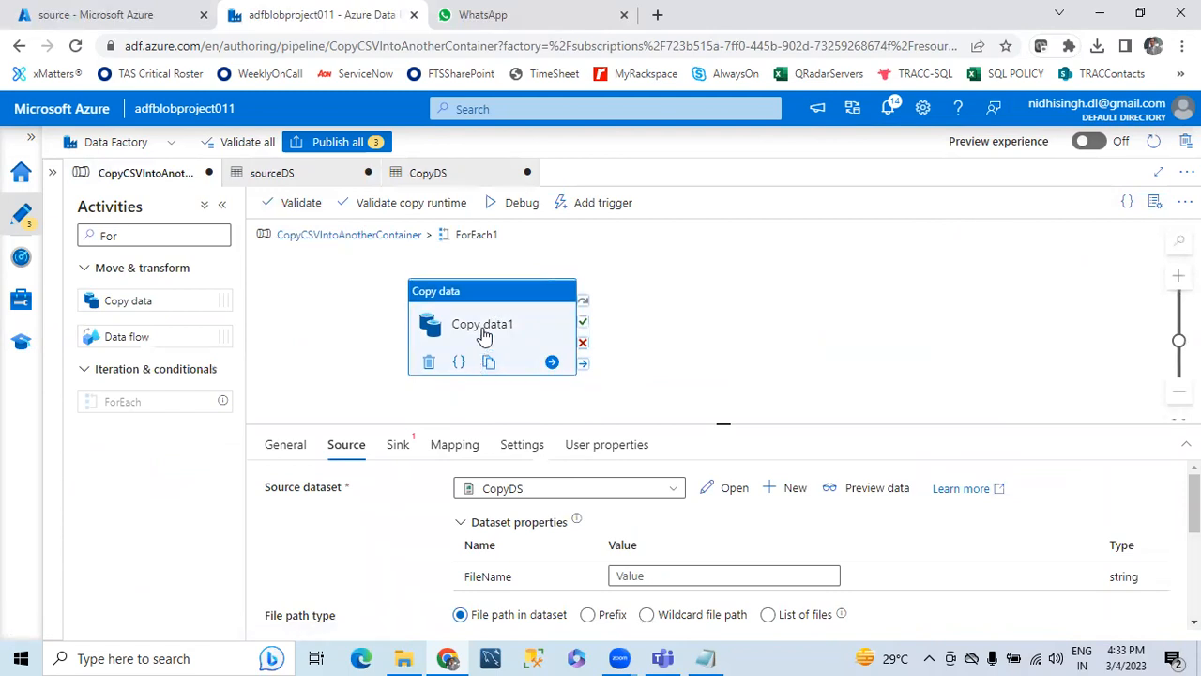
click(655, 576)
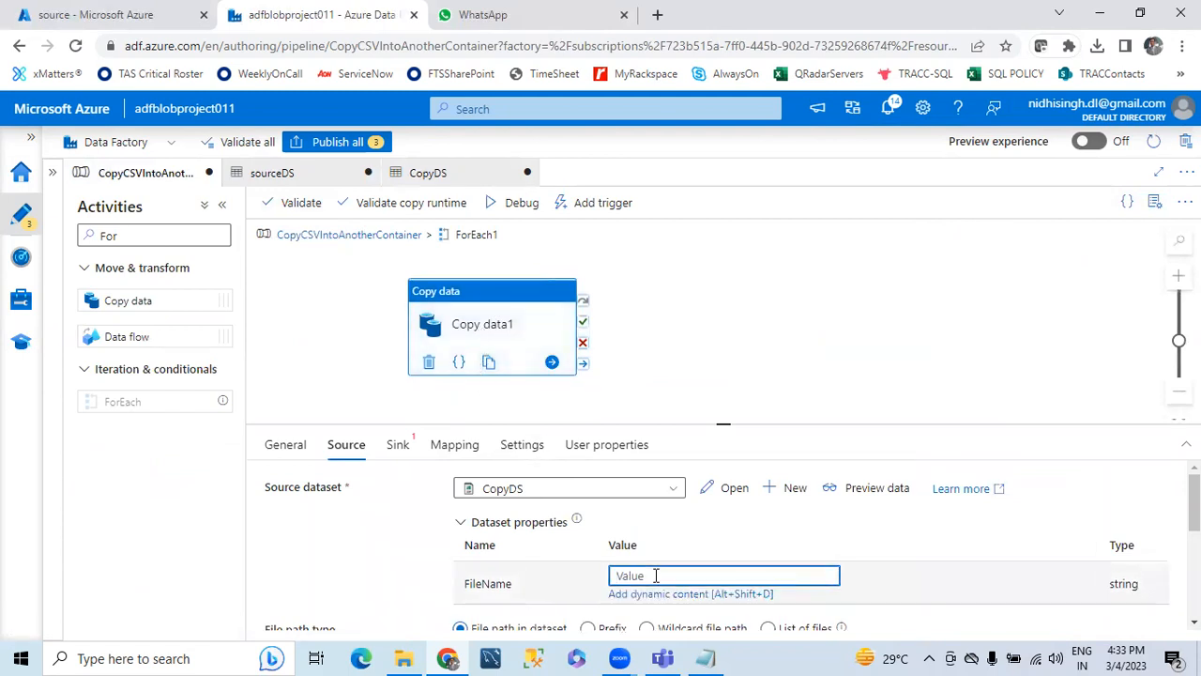
scroll(657, 563, down, 1)
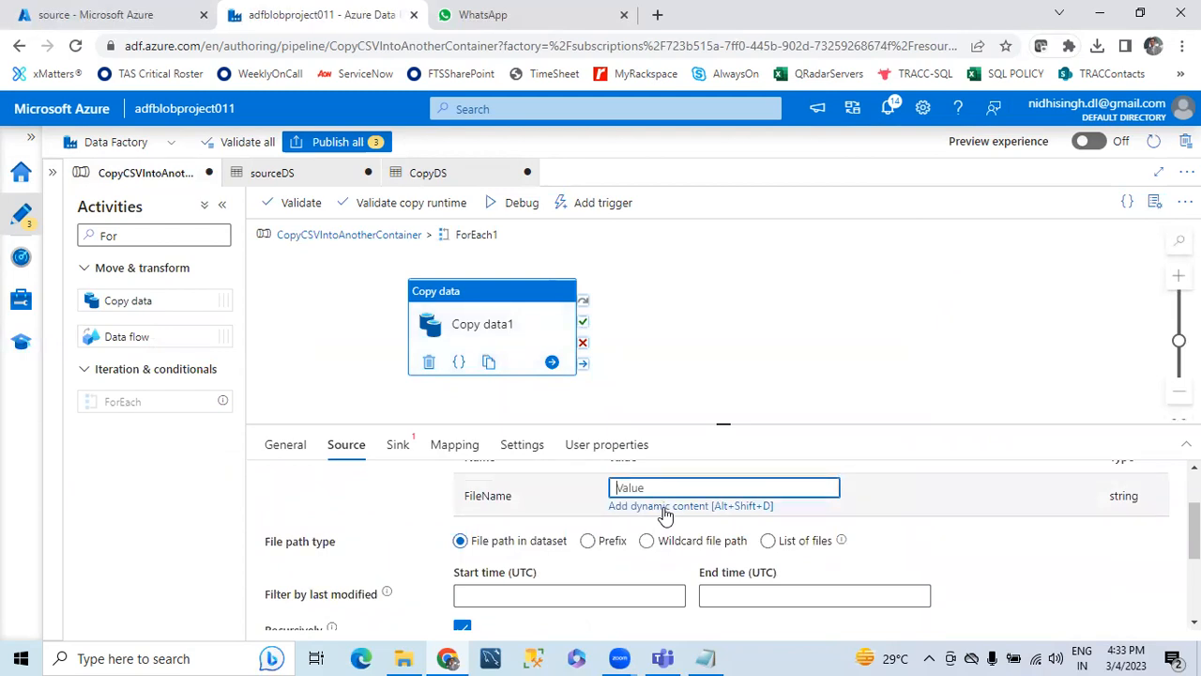
click(665, 511)
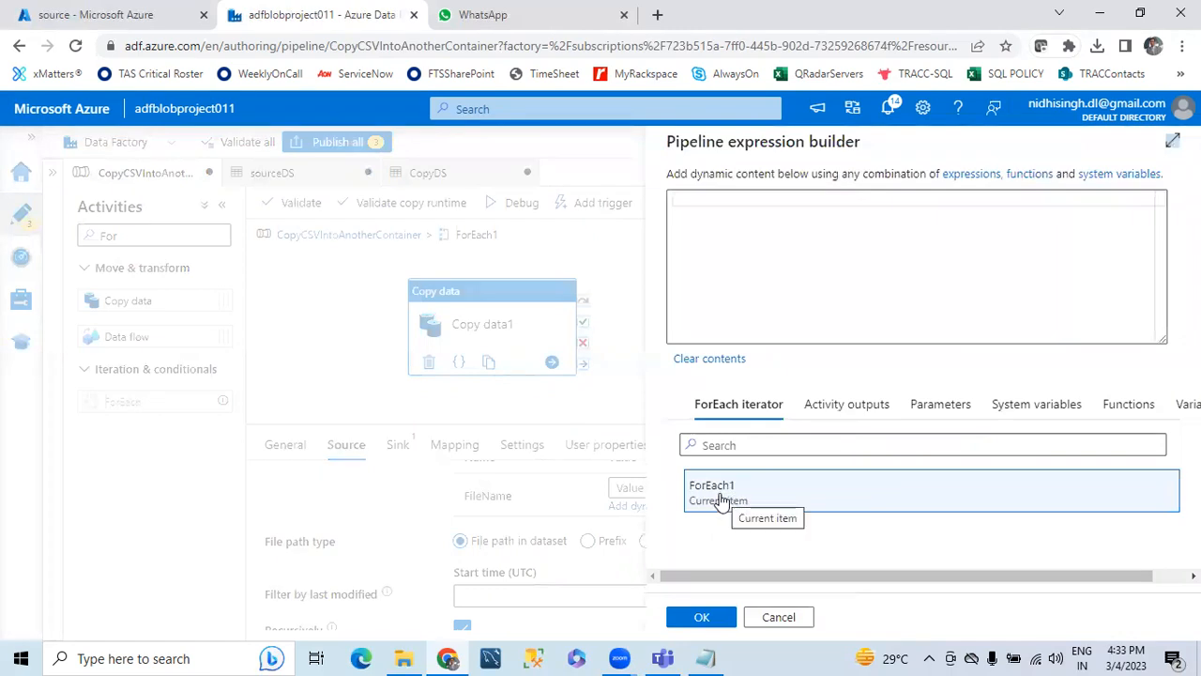
click(721, 503)
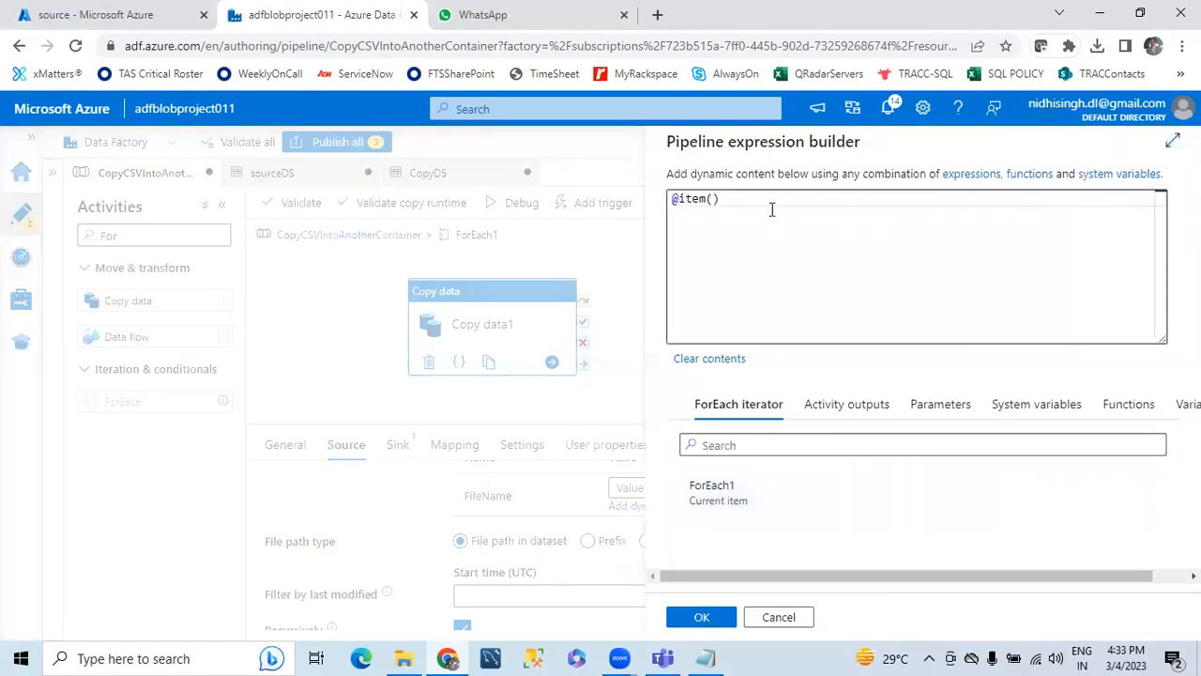
text(.name)
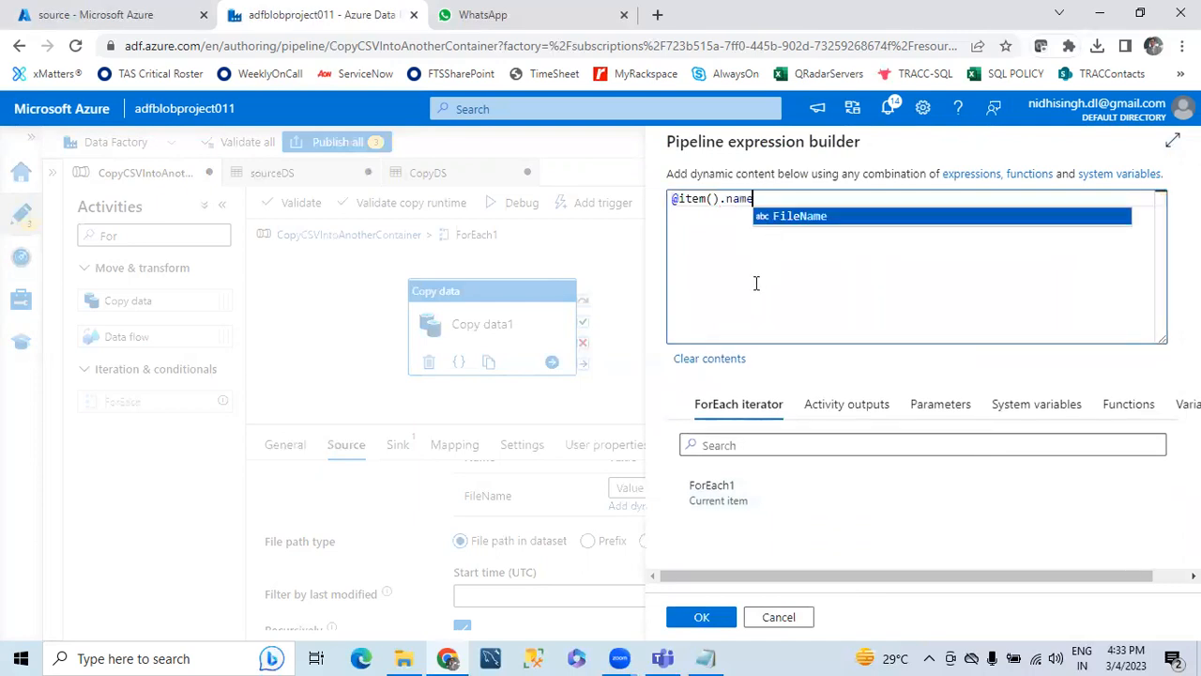
click(700, 618)
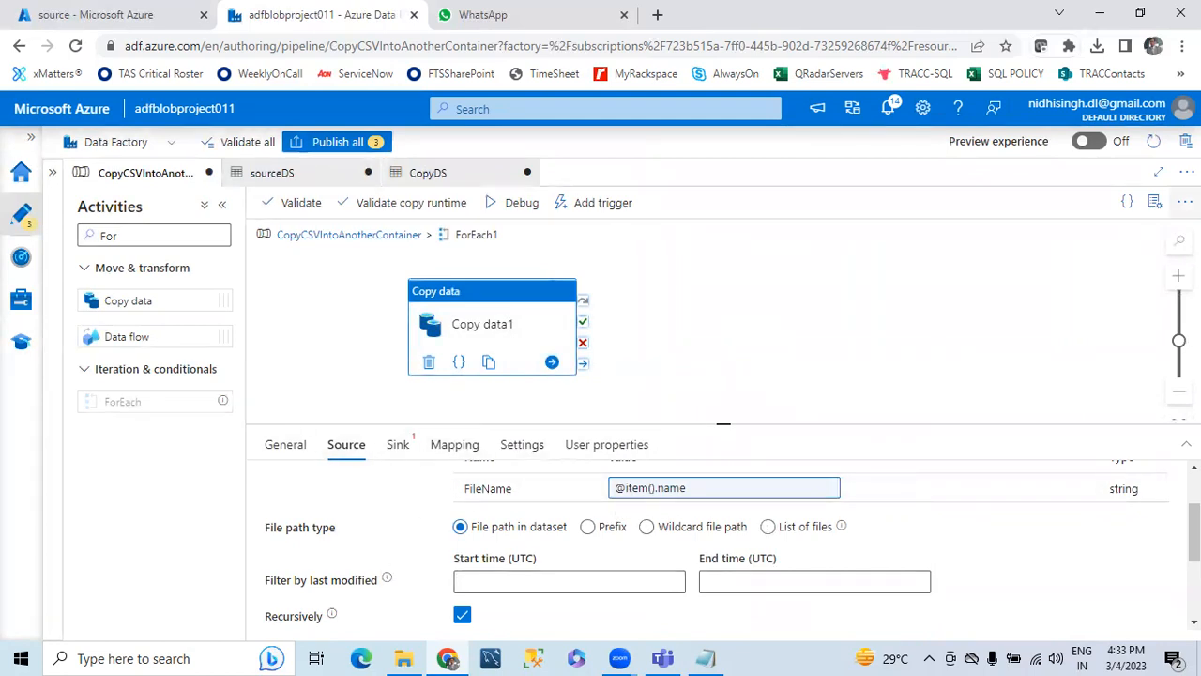
- Start a new sink dataset for the Copy data1 activity, using Azure Blob Storage and the DelimitedText format
click(398, 447)
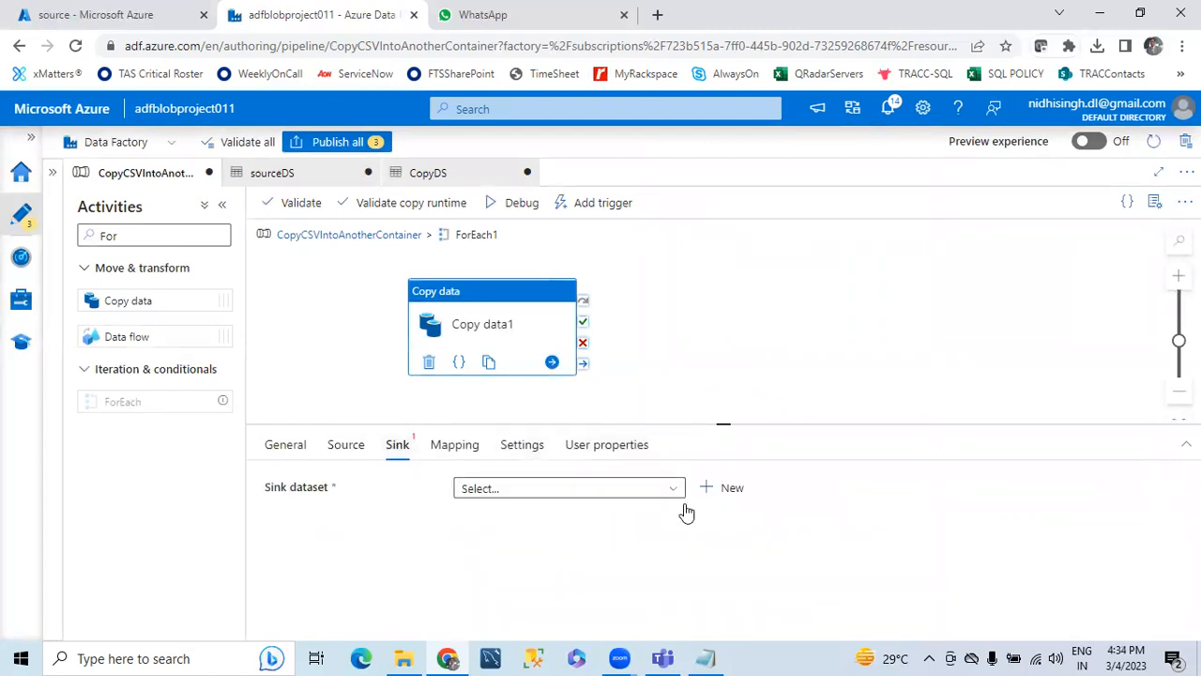
click(725, 489)
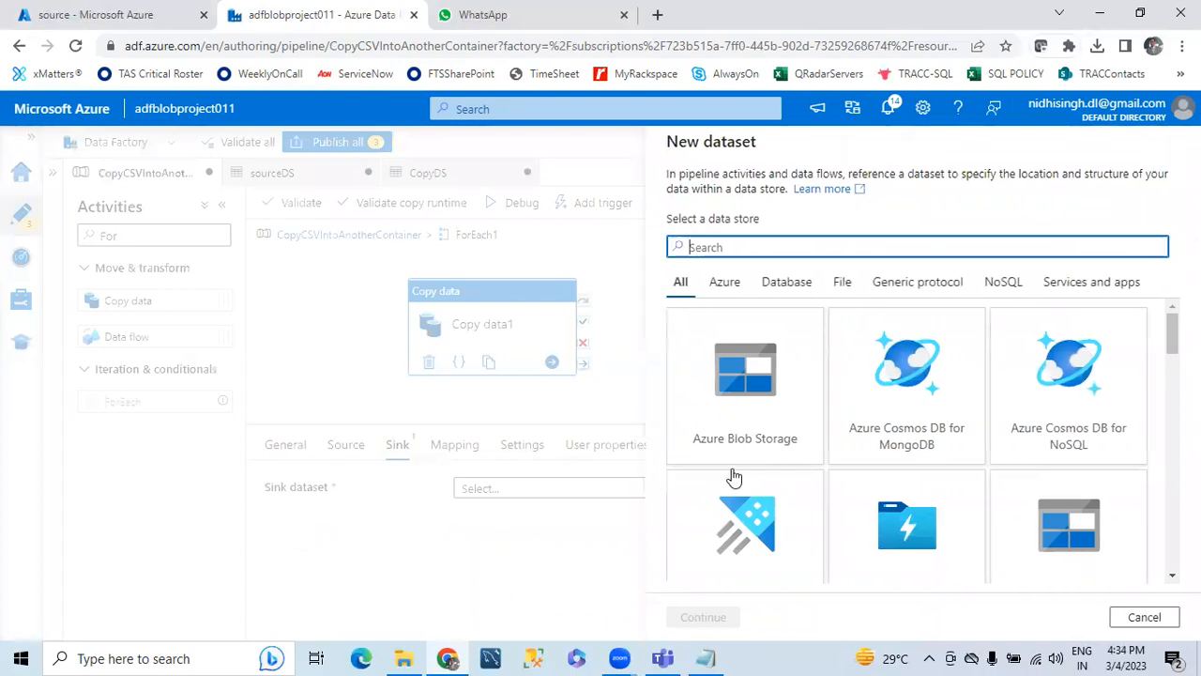
click(768, 380)
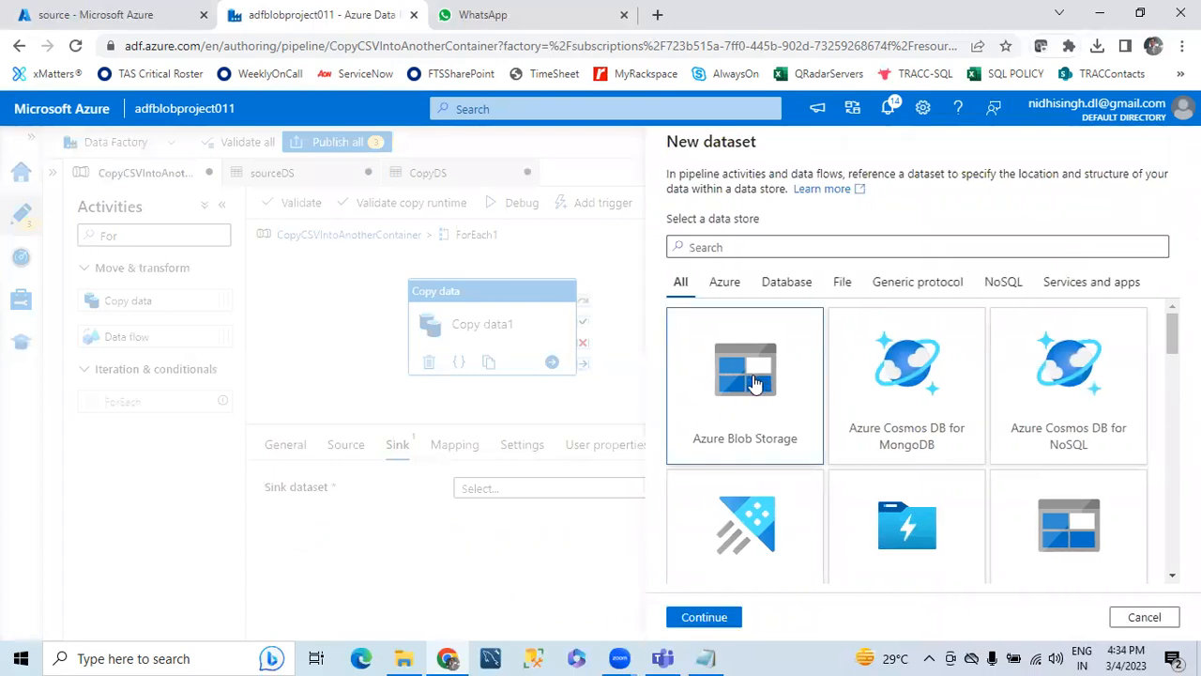
click(698, 621)
click(1045, 266)
click(711, 617)
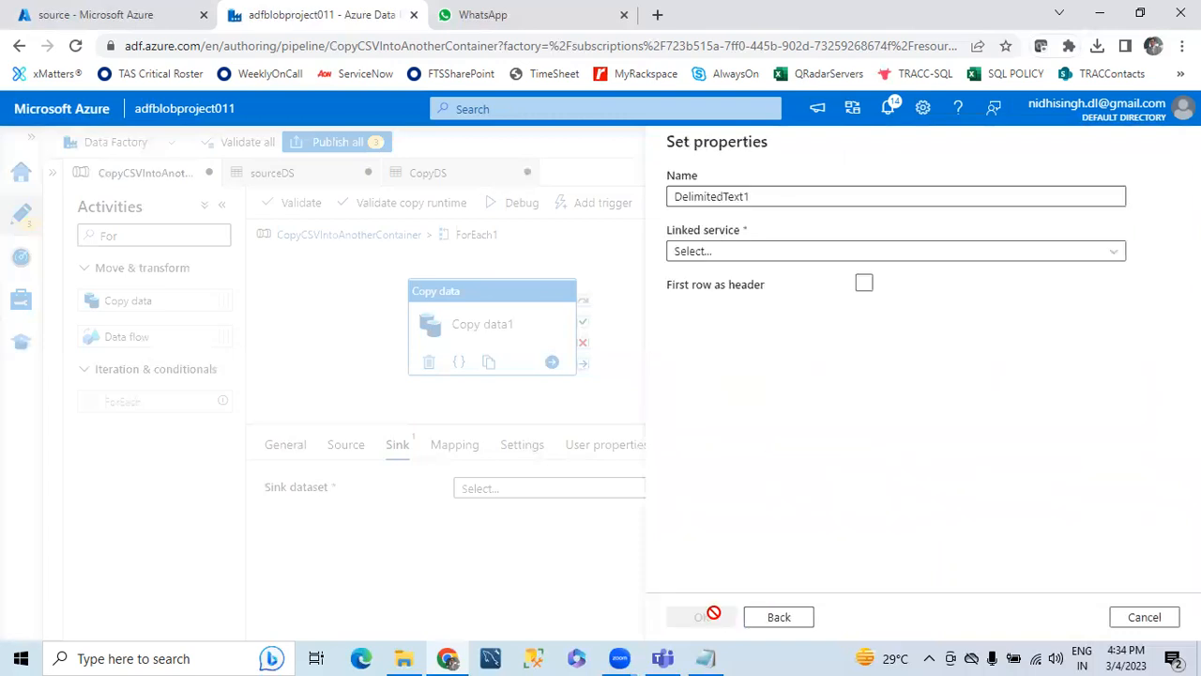
- Name the sink dataset TargetDS and choose AzureBlobStorage1 as its linked service
double_click(886, 198)
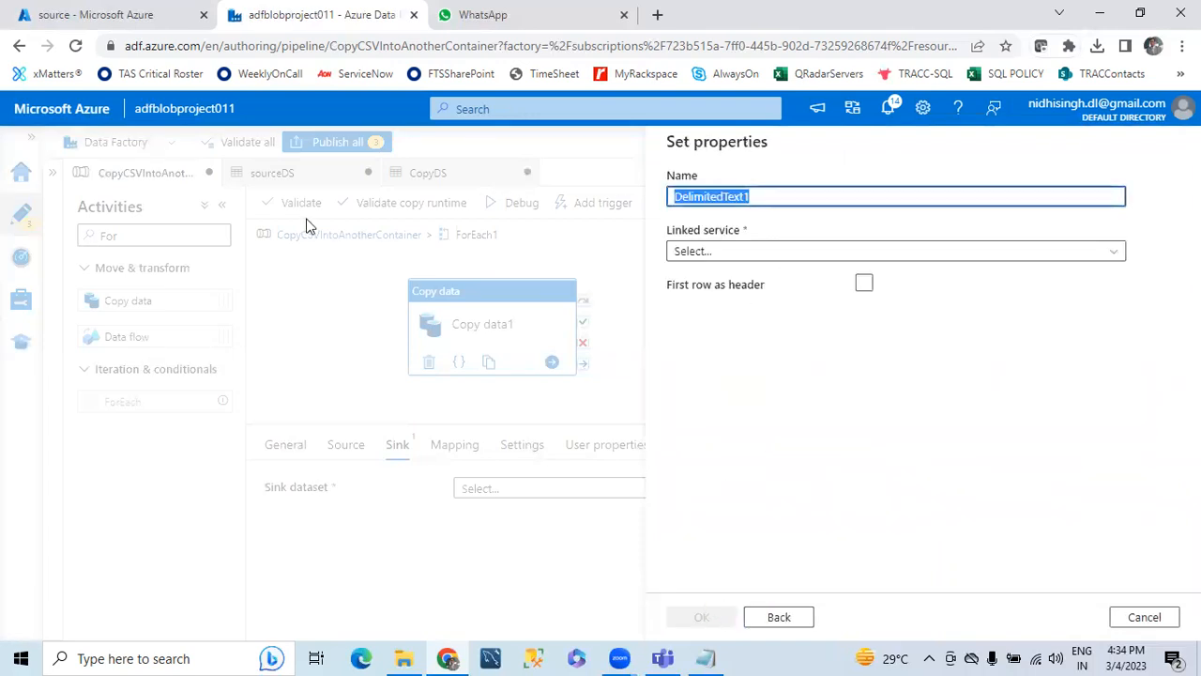
text(TargetDS)
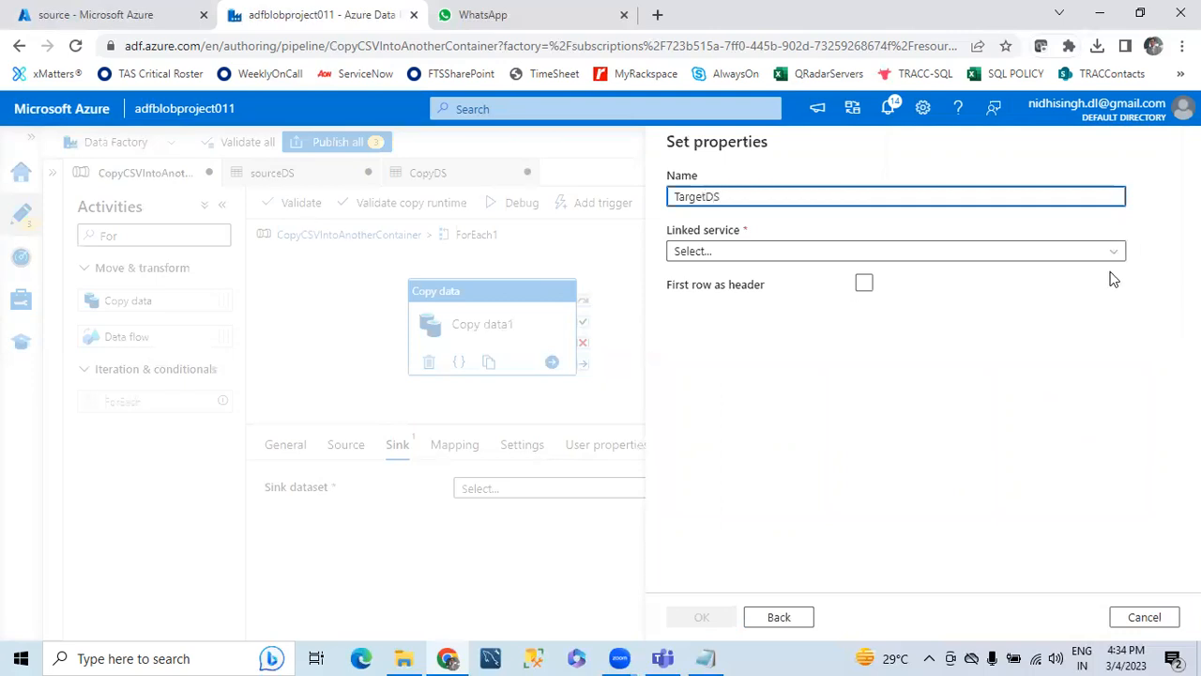
click(1124, 252)
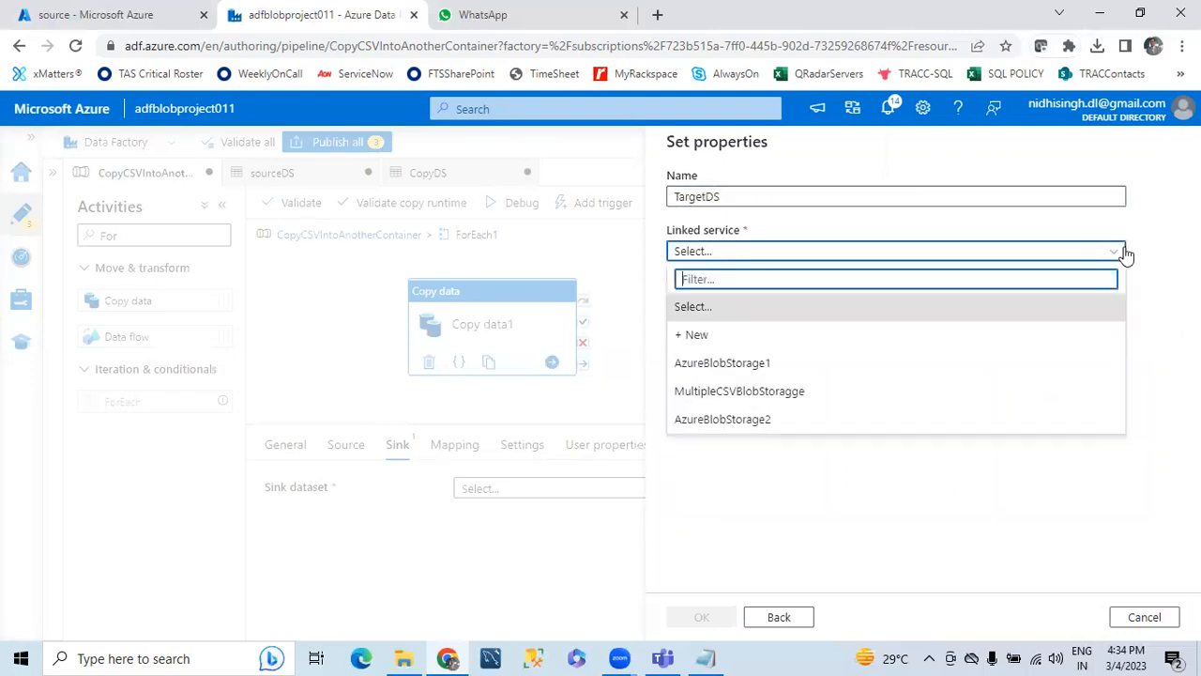
click(778, 362)
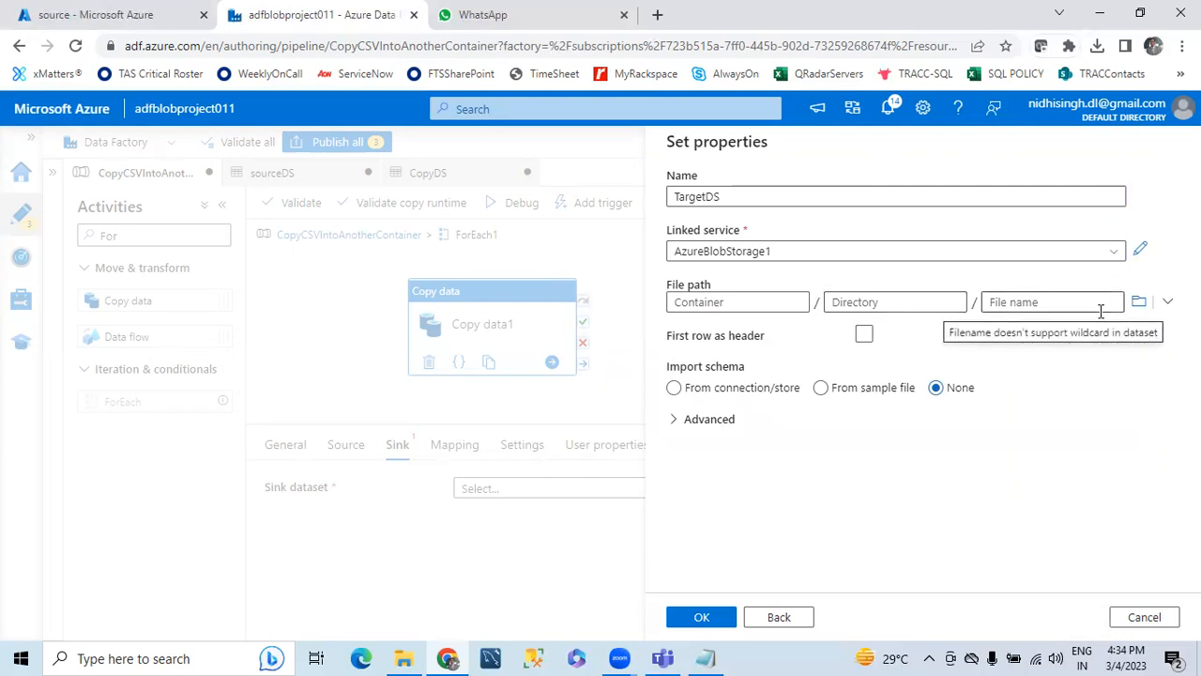
- Try to create TargetDS with output as the container and schema import from connection/store
click(746, 302)
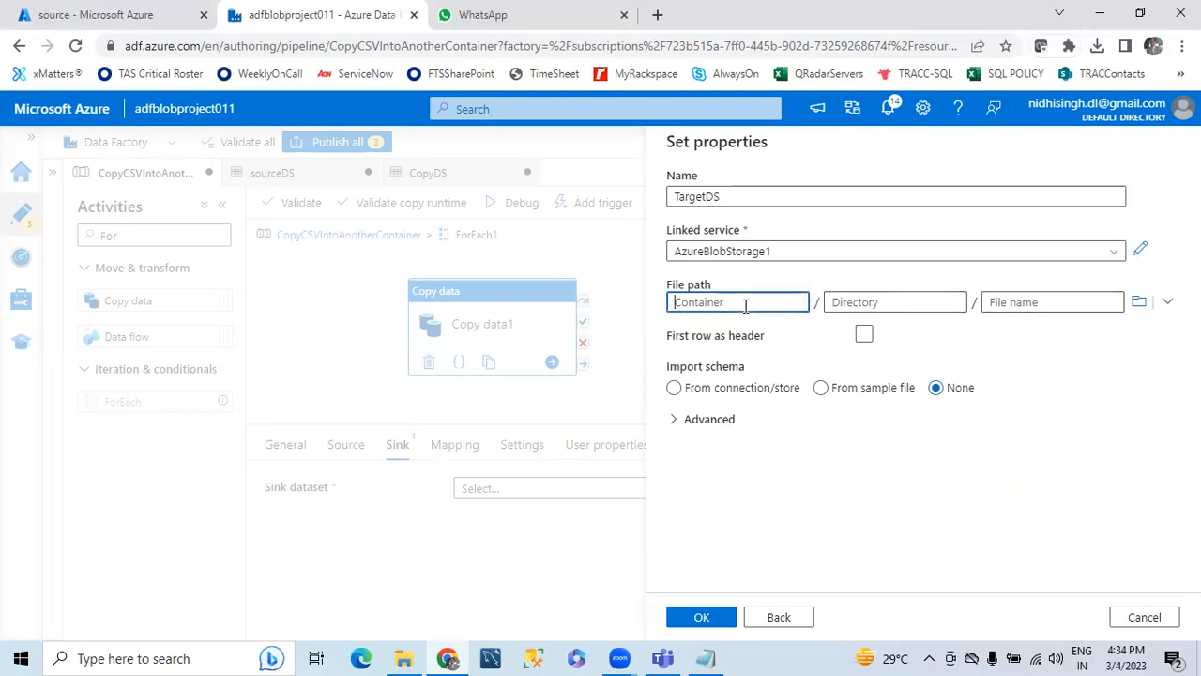
click(1138, 301)
click(778, 616)
click(695, 301)
text(c)
click(1052, 362)
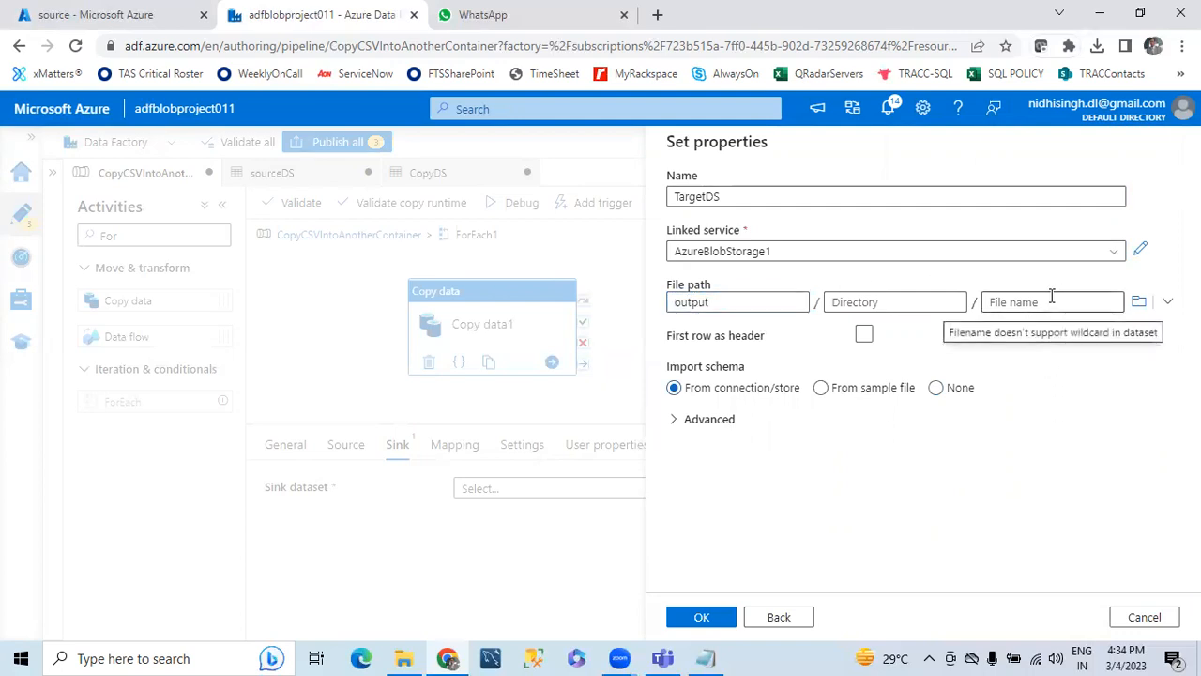
click(702, 617)
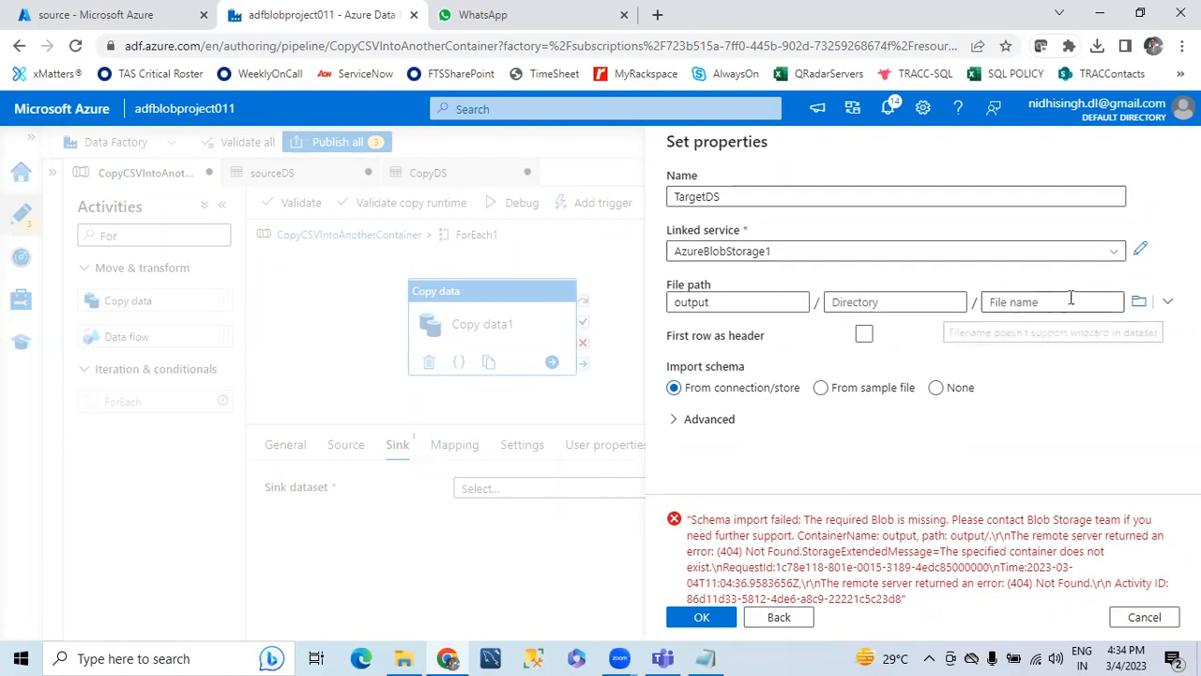
- Browse the storage containers and the source folder, and inspect the AzureBlobStorage1 linked service settings
click(1139, 301)
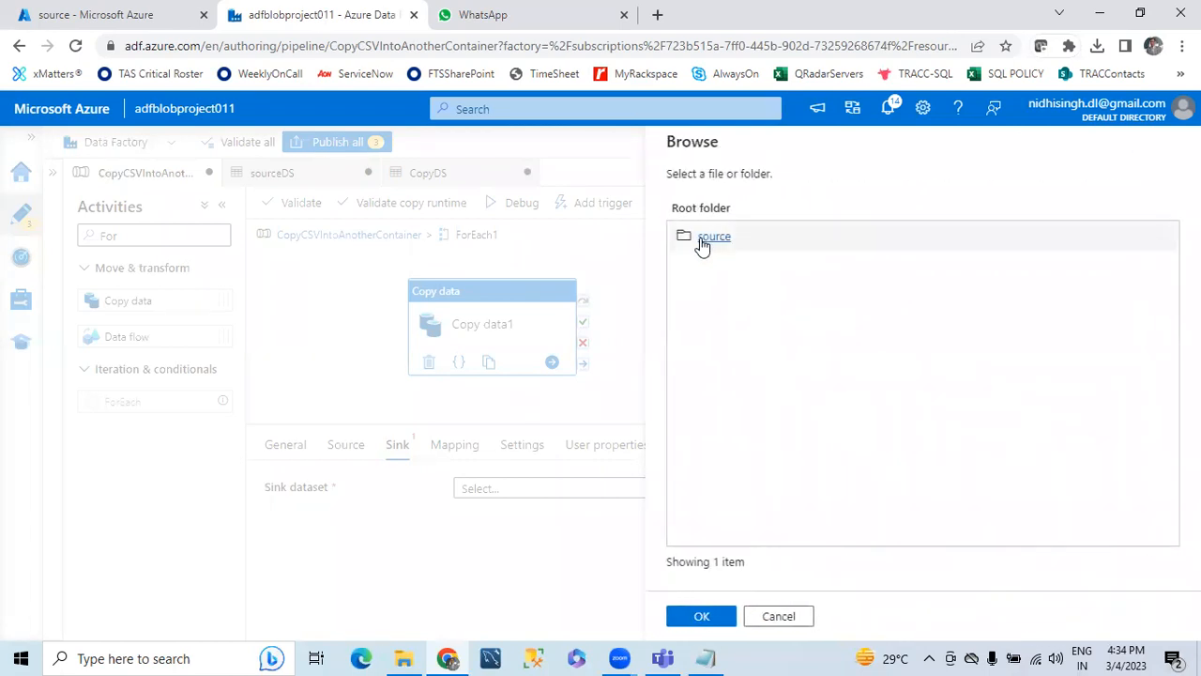
click(702, 242)
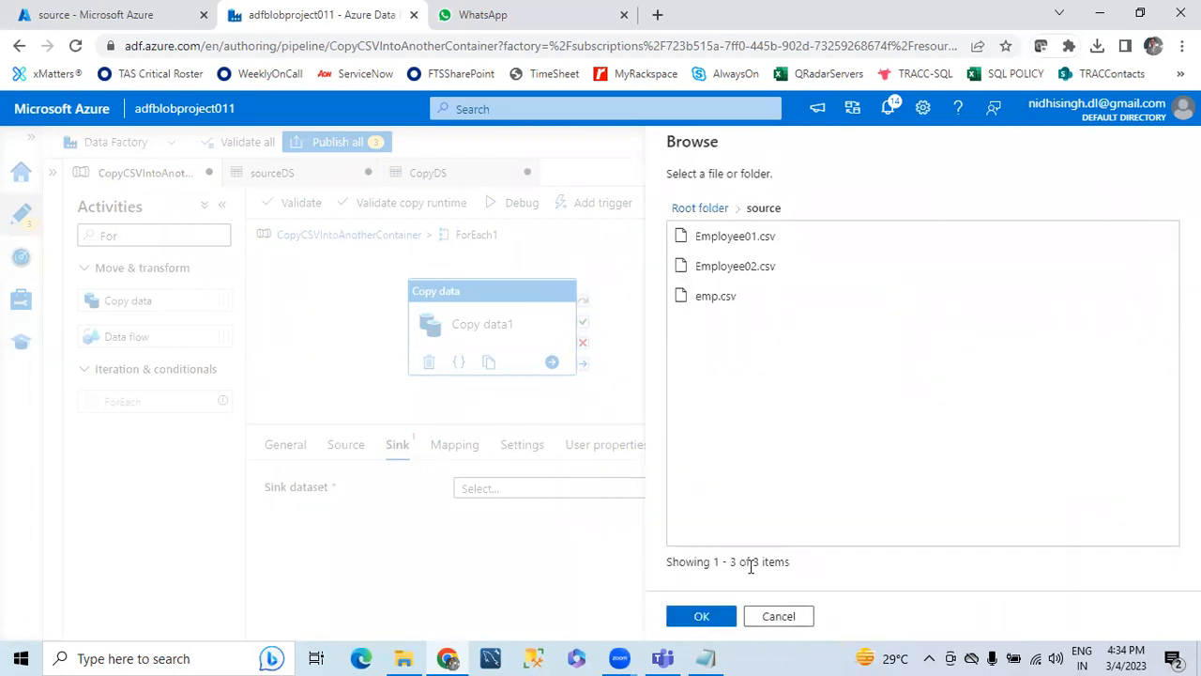
click(777, 619)
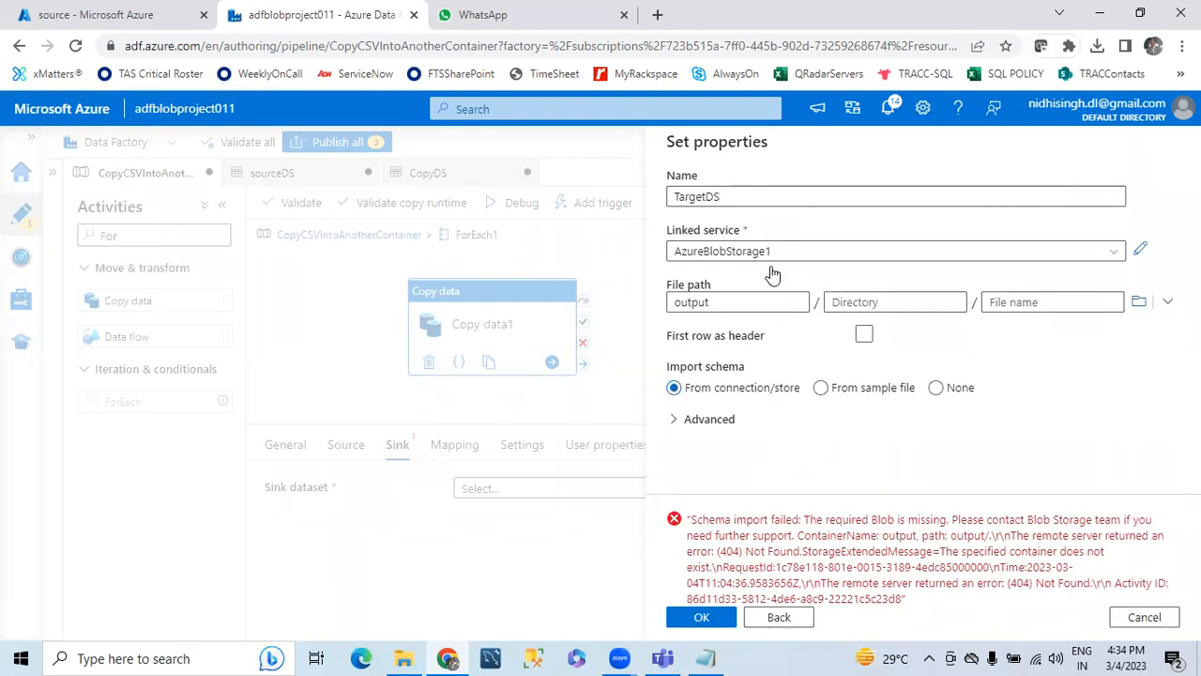
click(1137, 254)
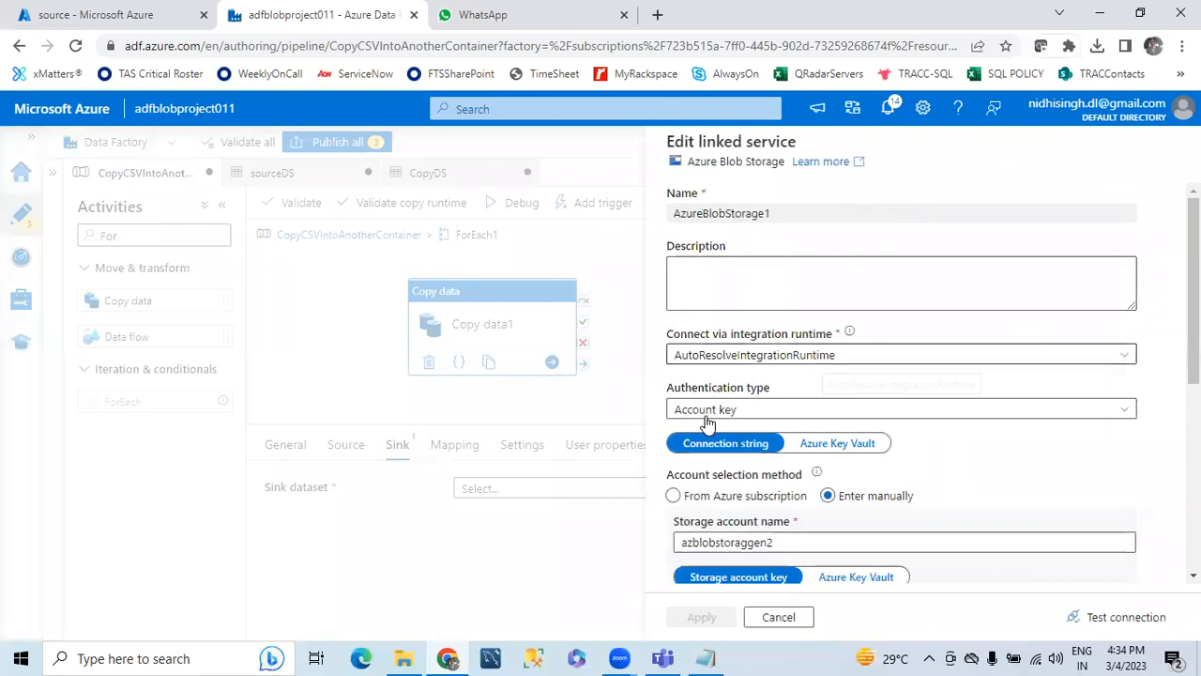
click(781, 621)
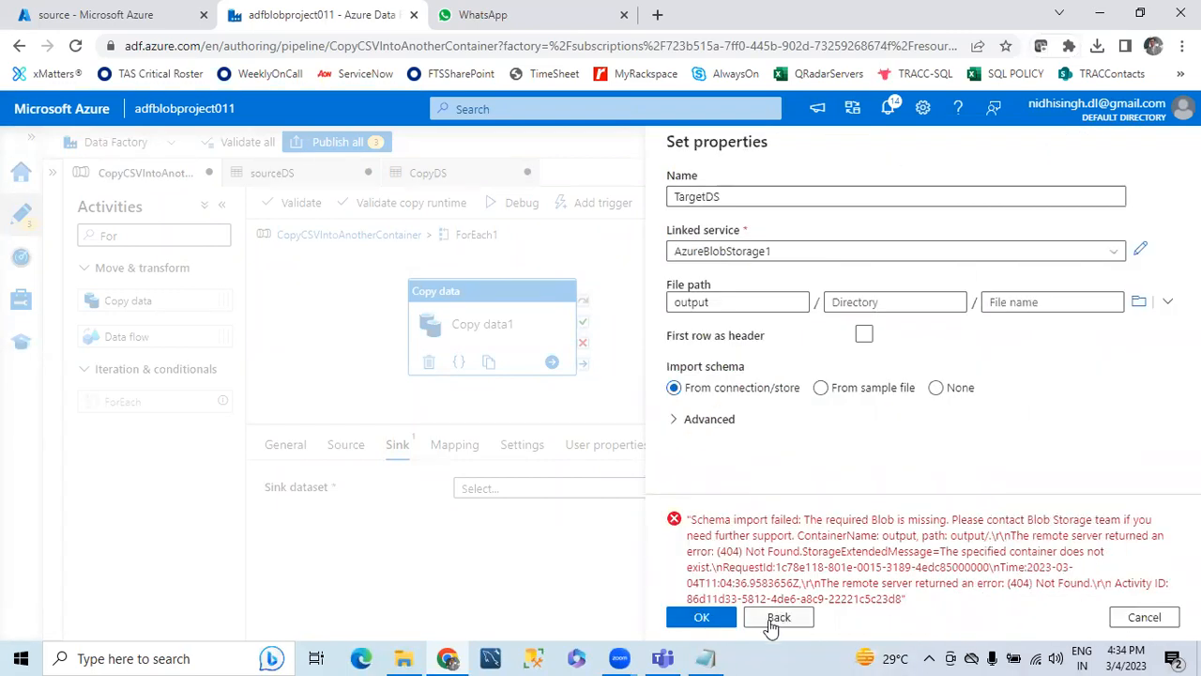
- Discard the unfinished sink dataset setup for the Copy data1 activity
click(1144, 618)
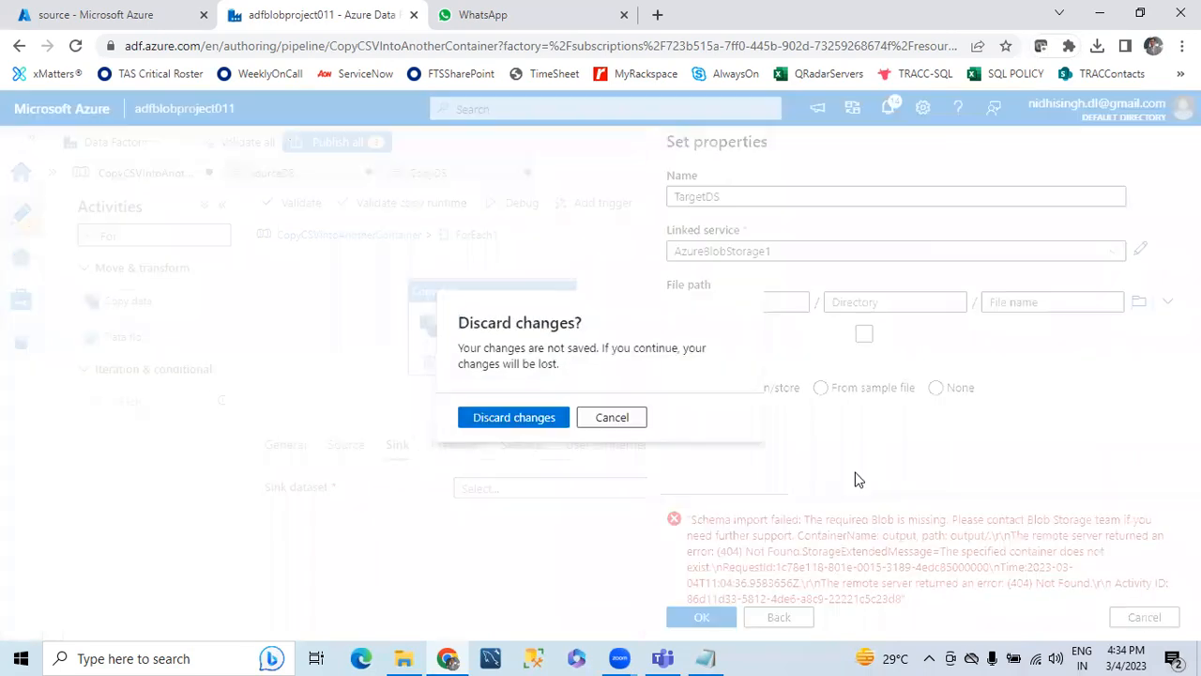
click(625, 424)
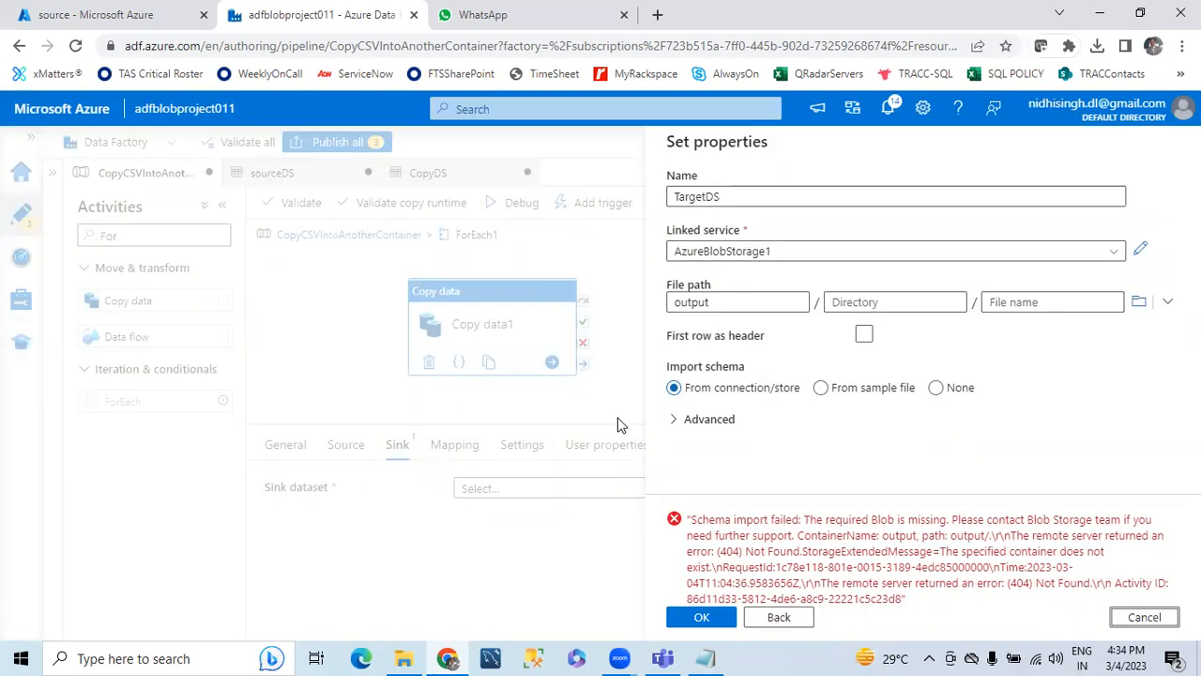
click(779, 619)
double_click(1079, 277)
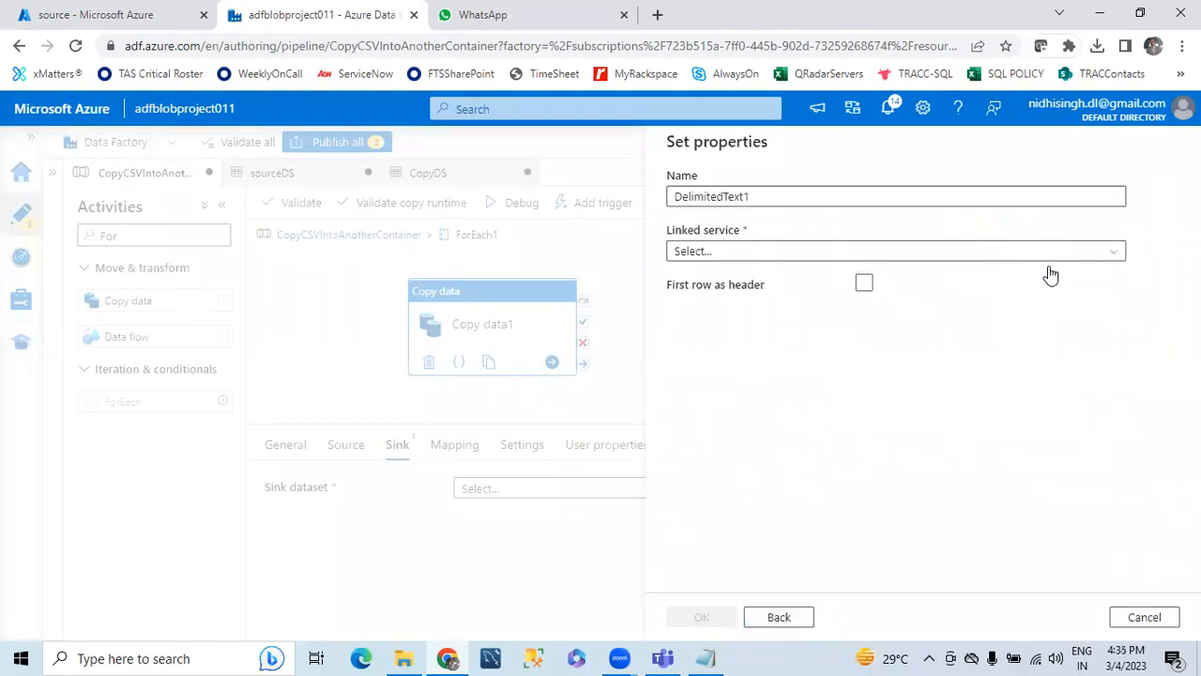
drag(764, 196, 547, 201)
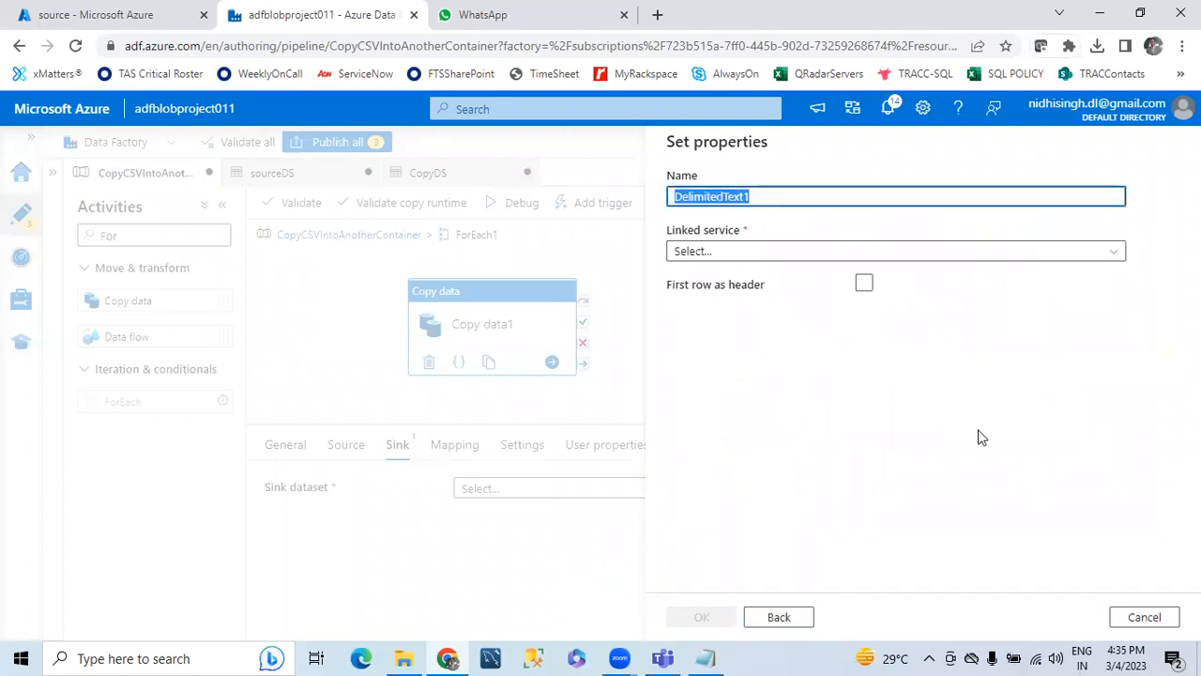
click(1146, 619)
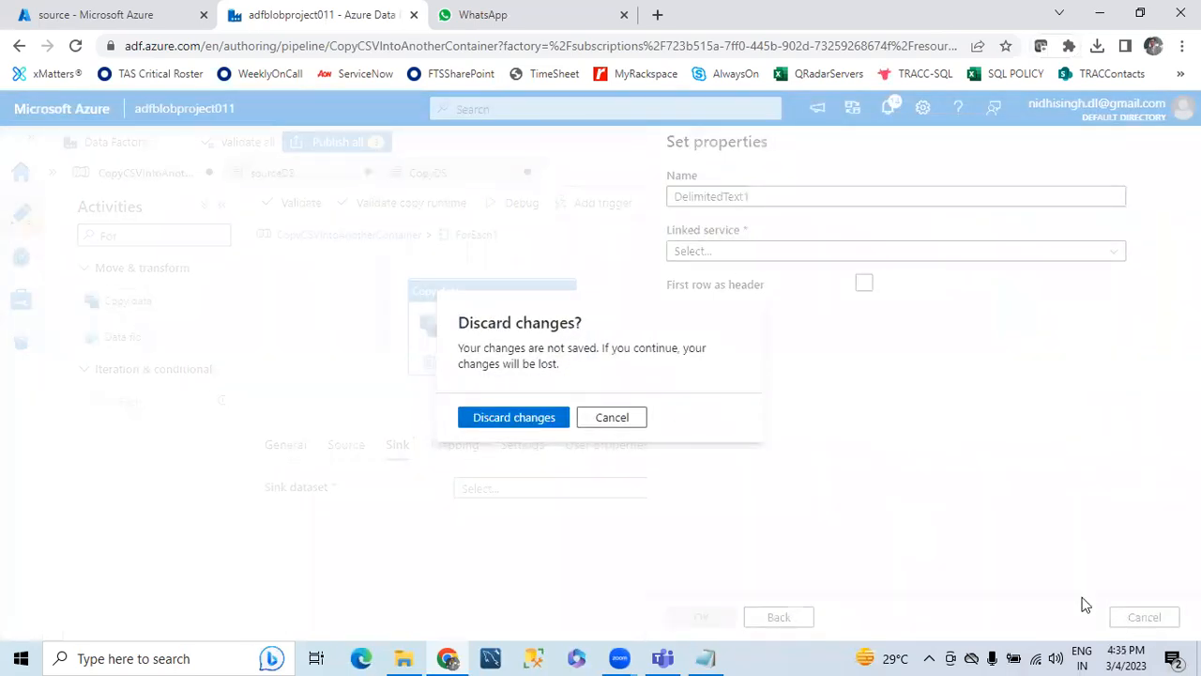
click(536, 424)
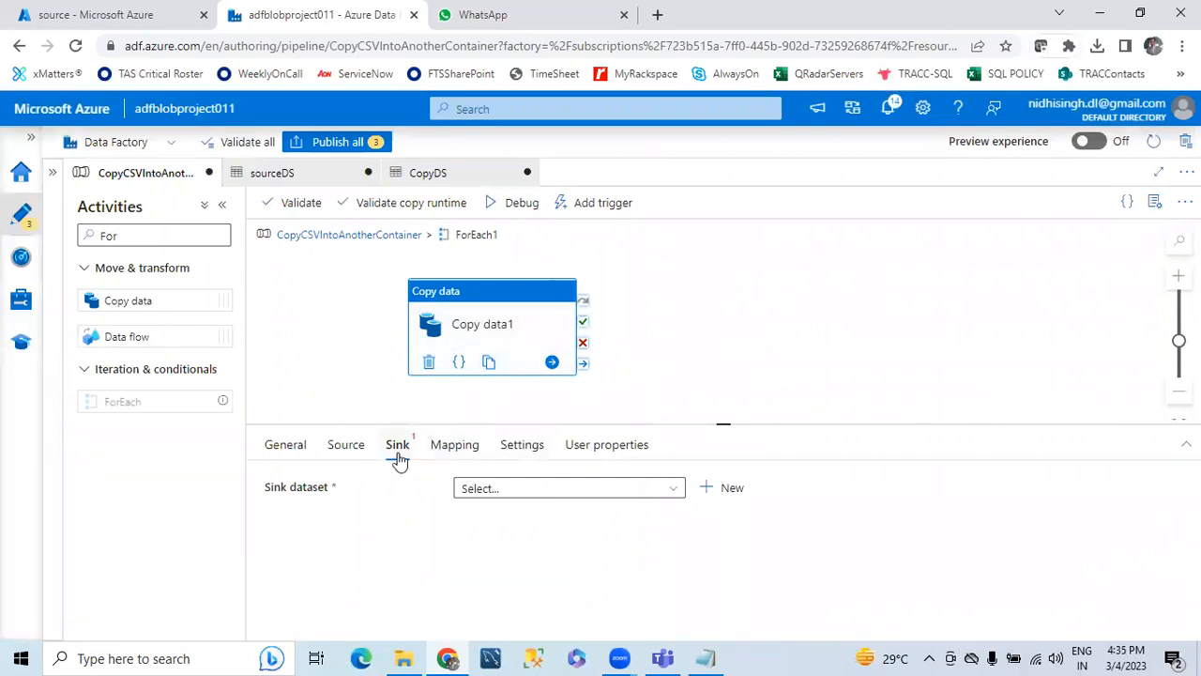
- Begin a fresh sink dataset for Copy data1 with Azure Blob Storage as the data store and DelimitedText as the format
click(718, 488)
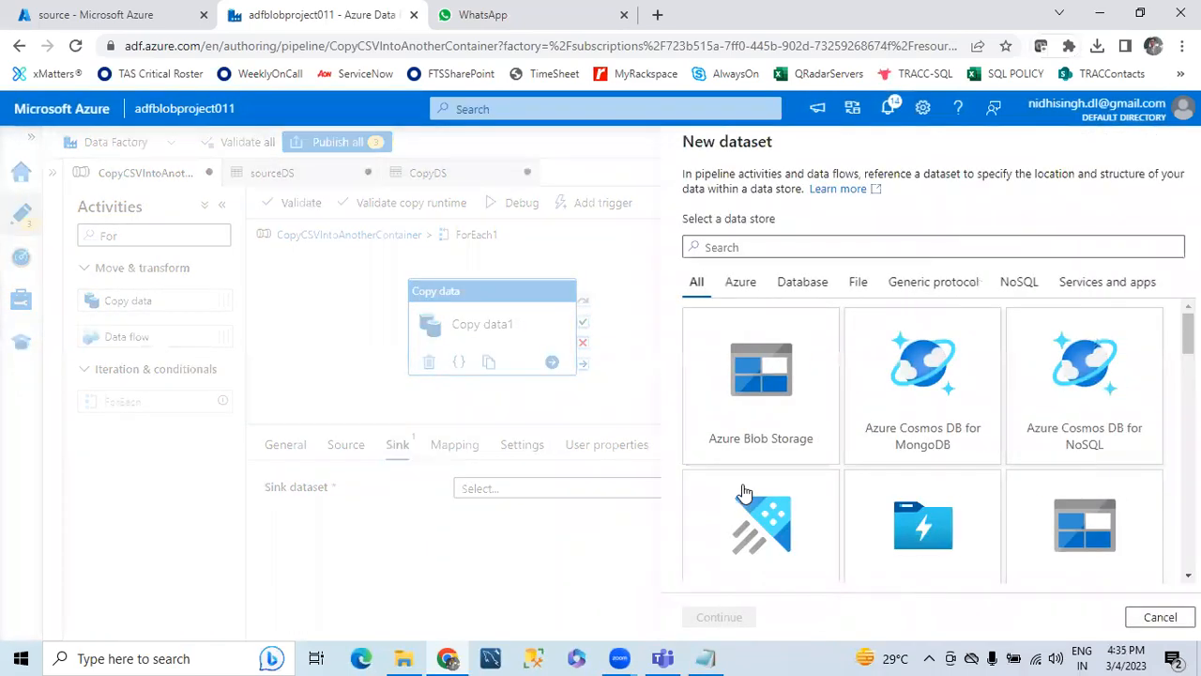
click(780, 353)
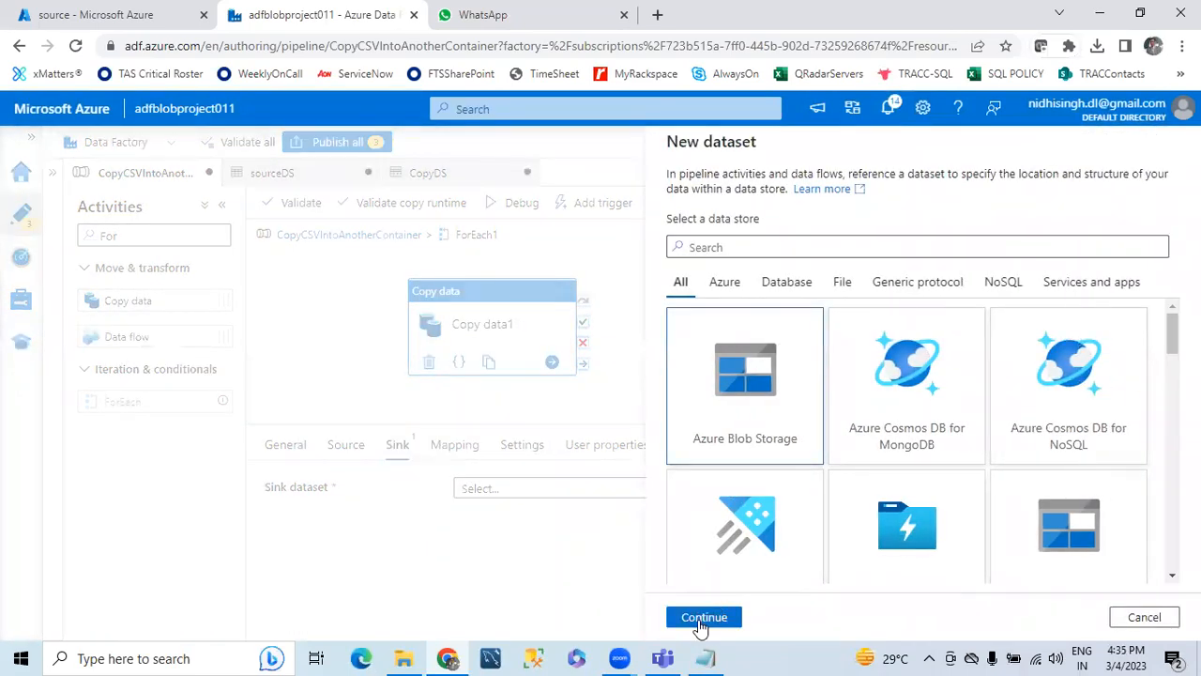
click(703, 617)
click(1068, 272)
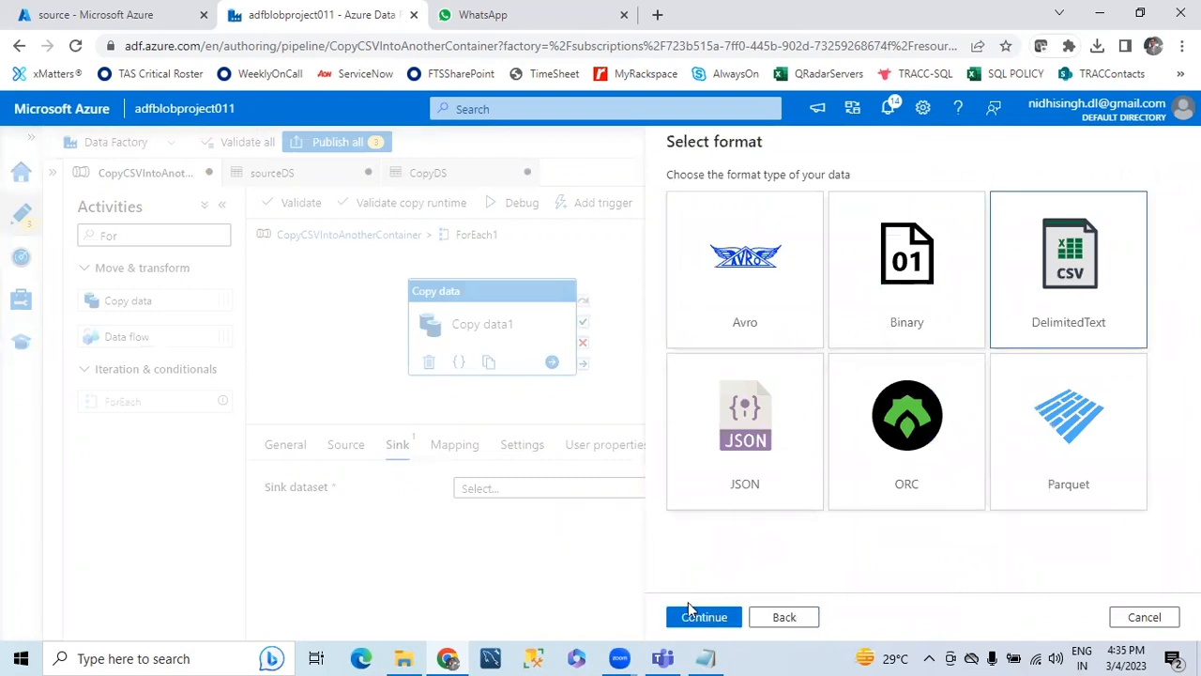
click(699, 620)
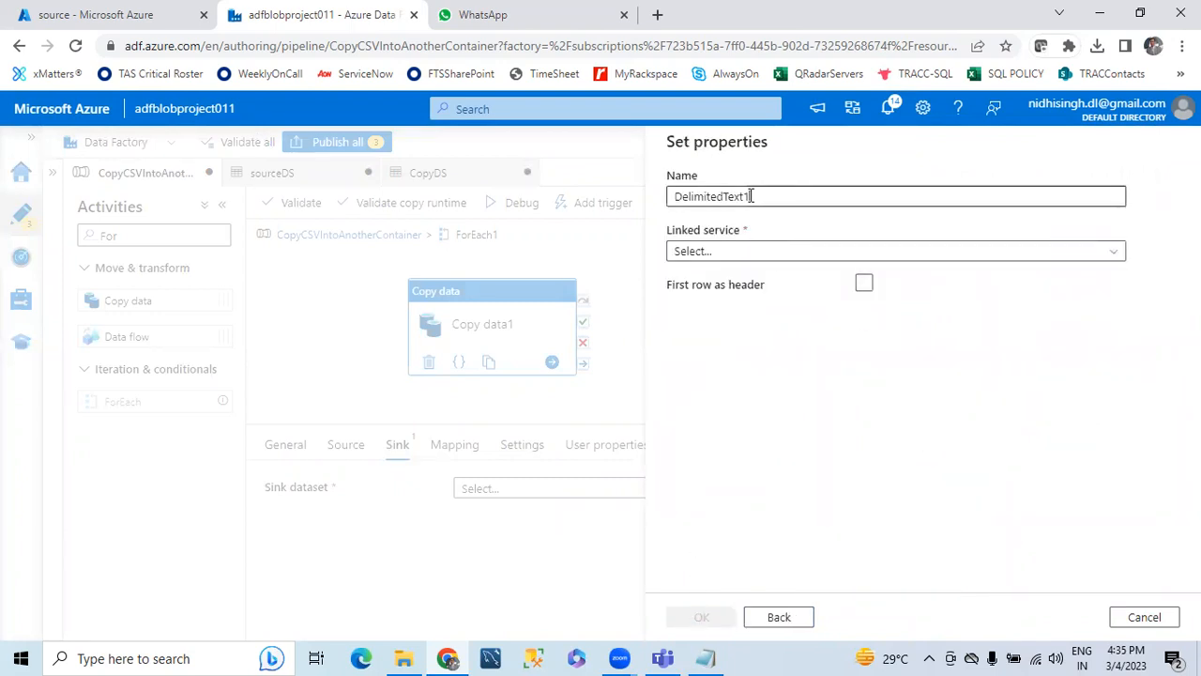
- Name the new sink dataset TargetDS and select AzureBlobStorage1 as its linked service
text(TargetDS)
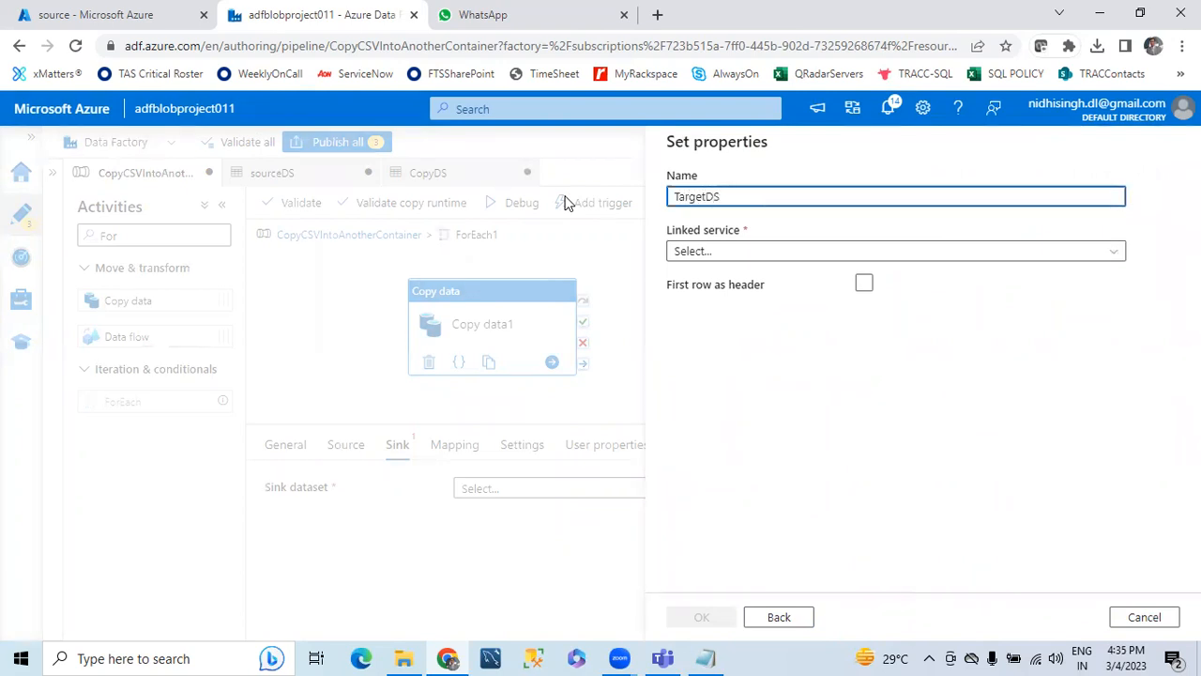
click(1033, 292)
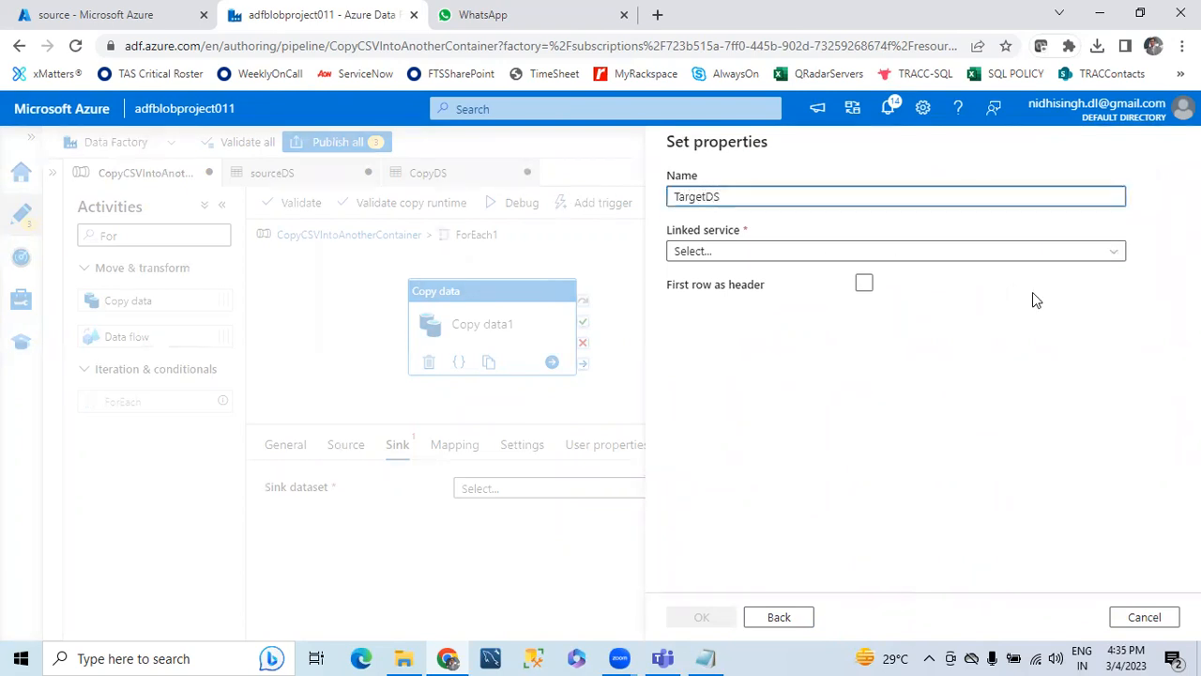
click(1117, 259)
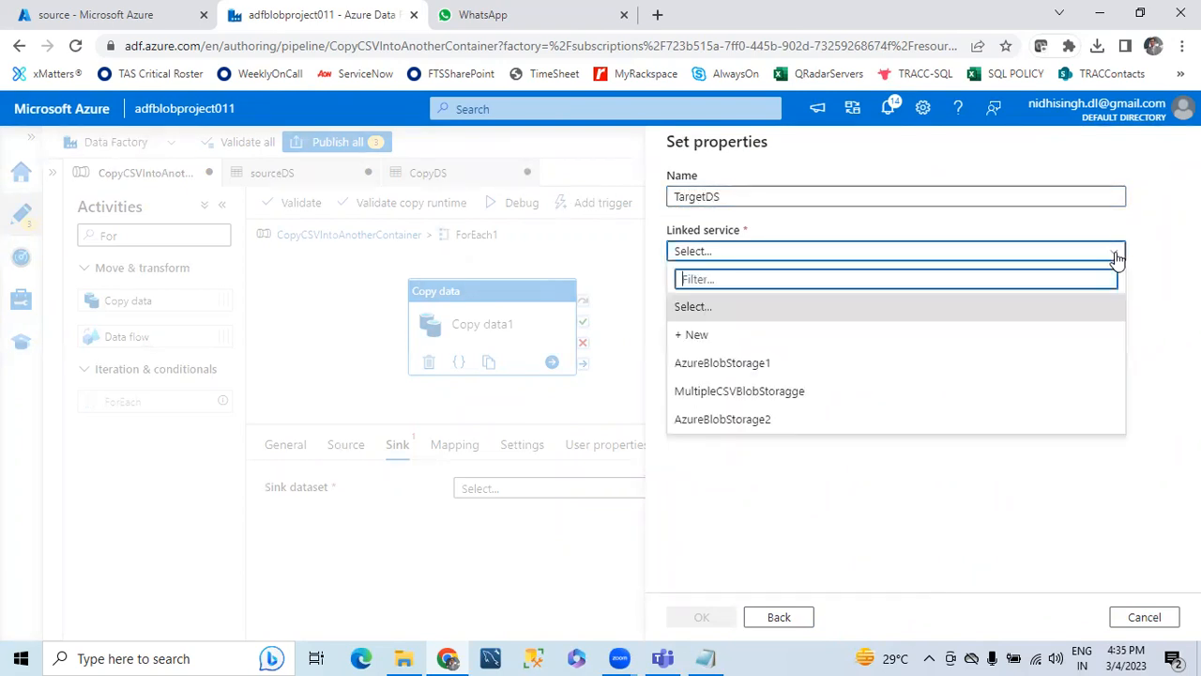
click(738, 366)
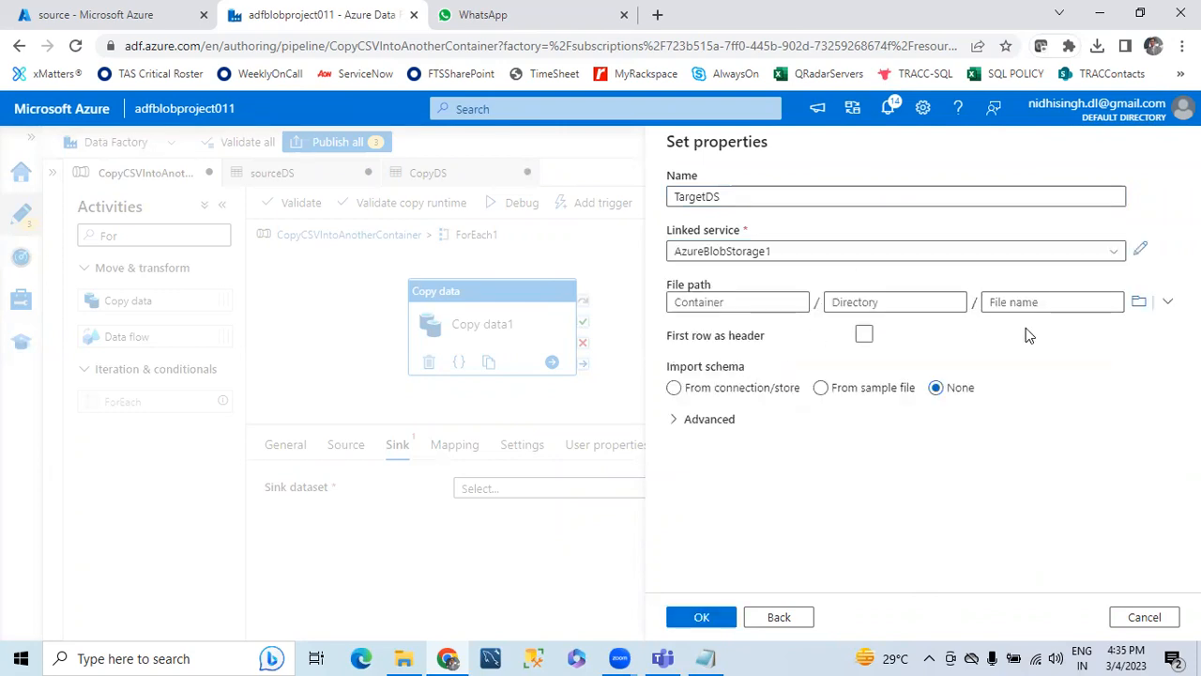
click(719, 302)
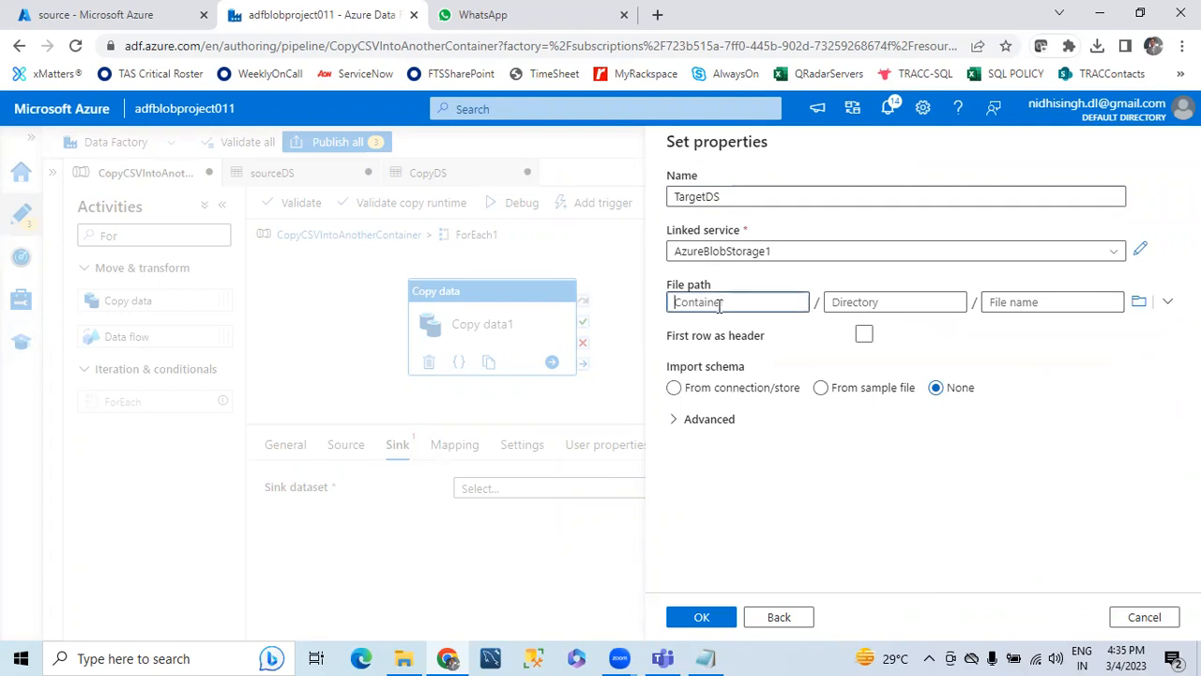
text(ad)
key(BackSpace)
key(BackSpace)
text(ad)
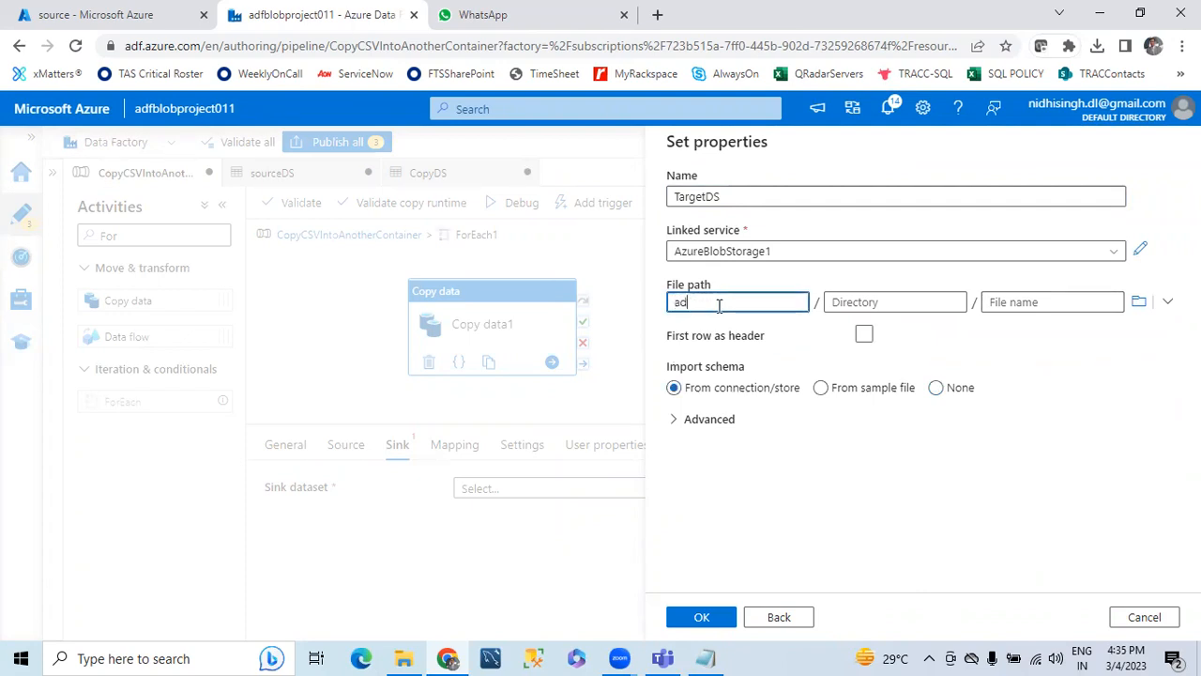
key(BackSpace)
key(BackSpace)
text(ab)
key(Tab)
click(1139, 304)
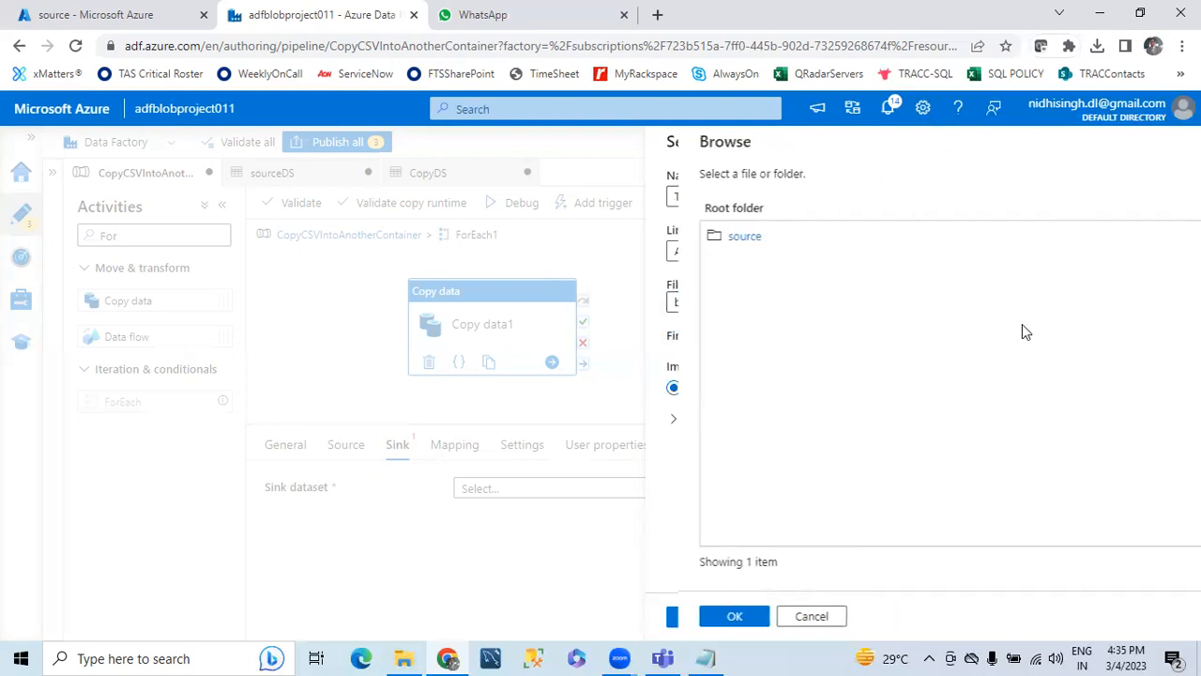
click(702, 618)
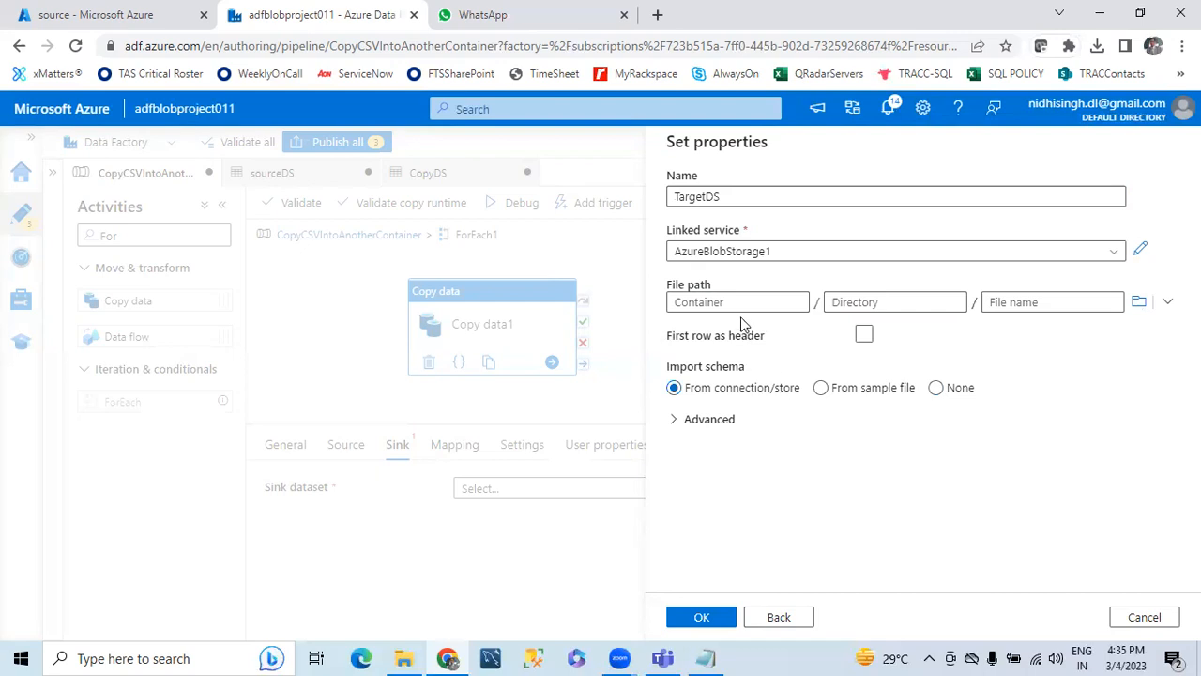
- Try output as the TargetDS container and replace it with the source container by browsing the storage
click(936, 388)
click(723, 293)
text(output)
key(Tab)
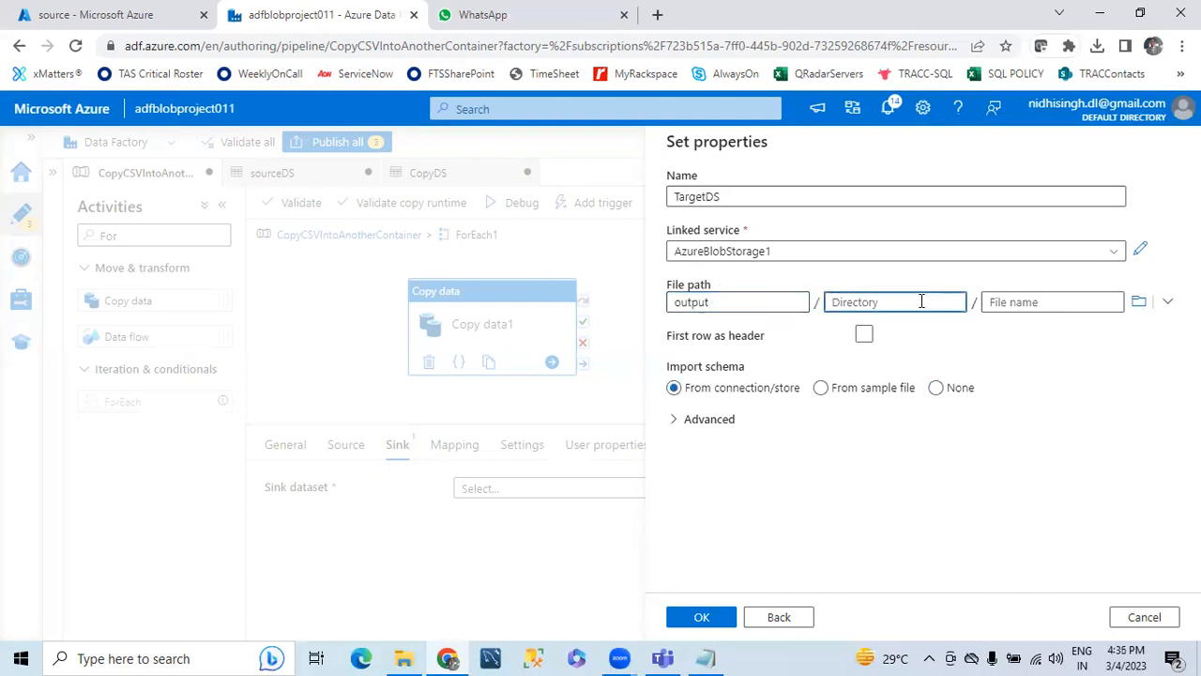
click(1139, 302)
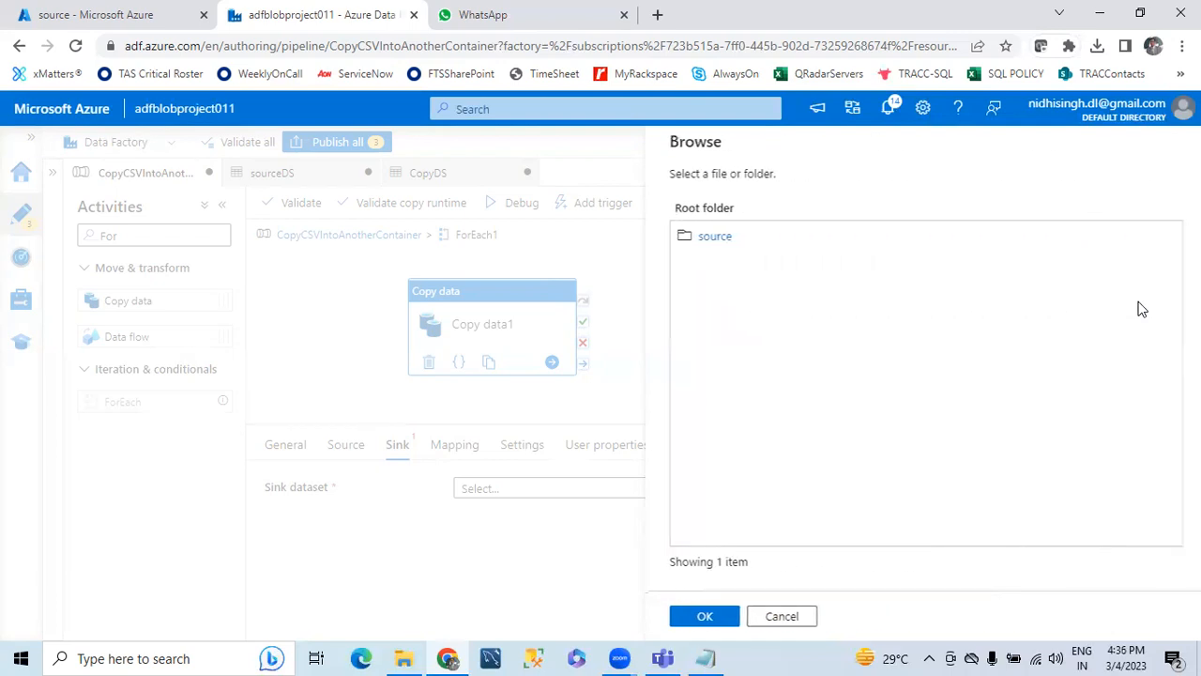
click(684, 236)
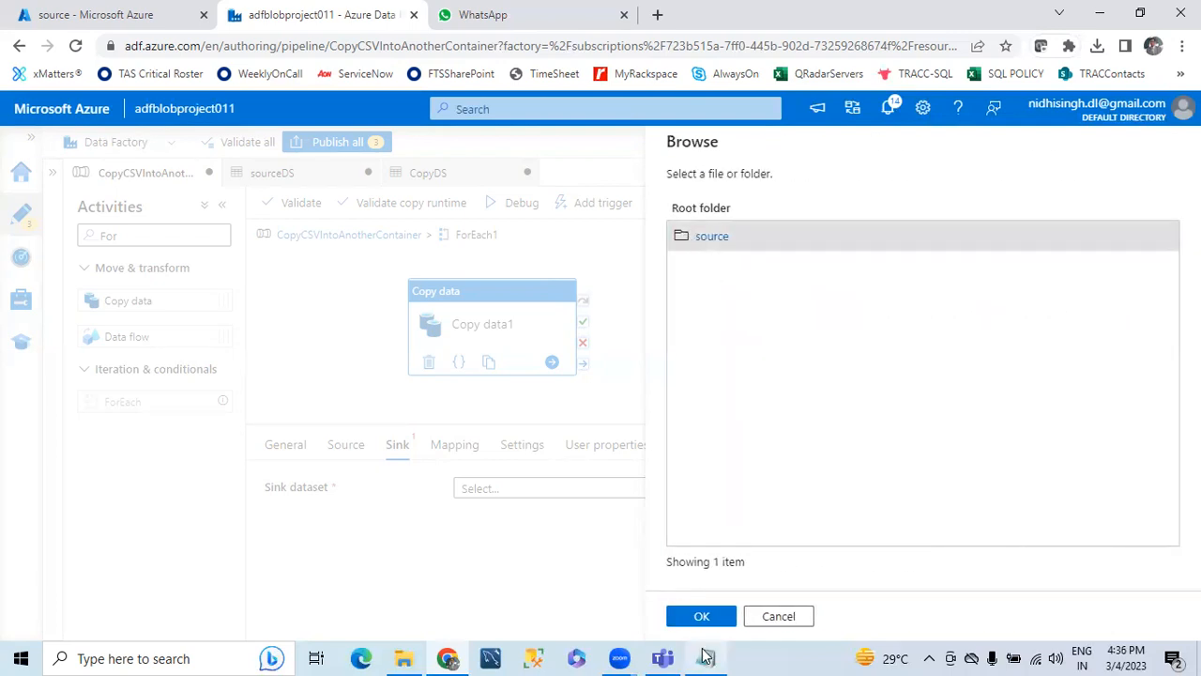
click(702, 620)
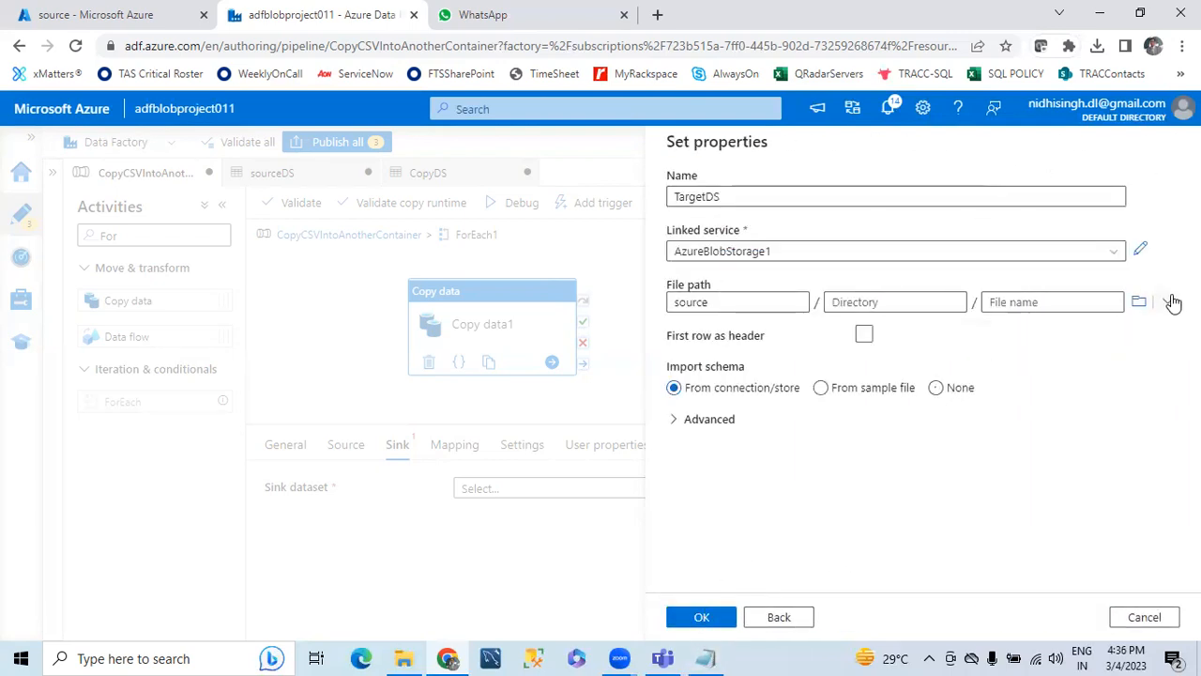
- Set the TargetDS container to output, choose None for the schema import, and create the dataset
click(729, 306)
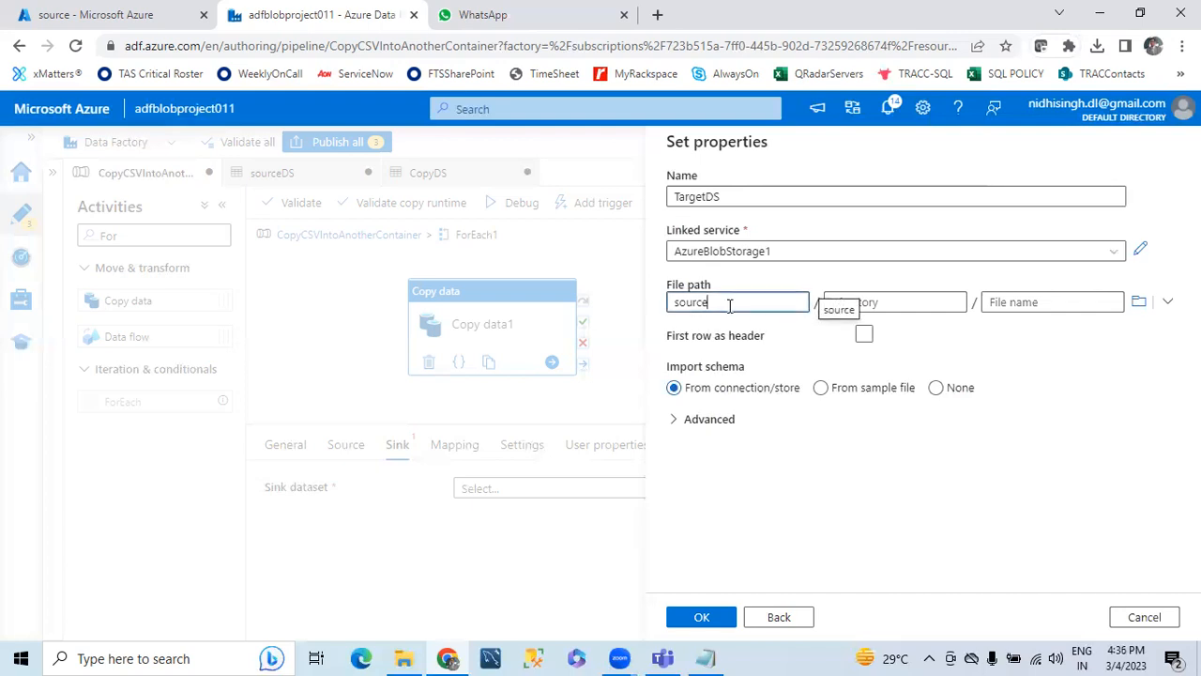
drag(729, 306, 582, 312)
text(output)
key(Tab)
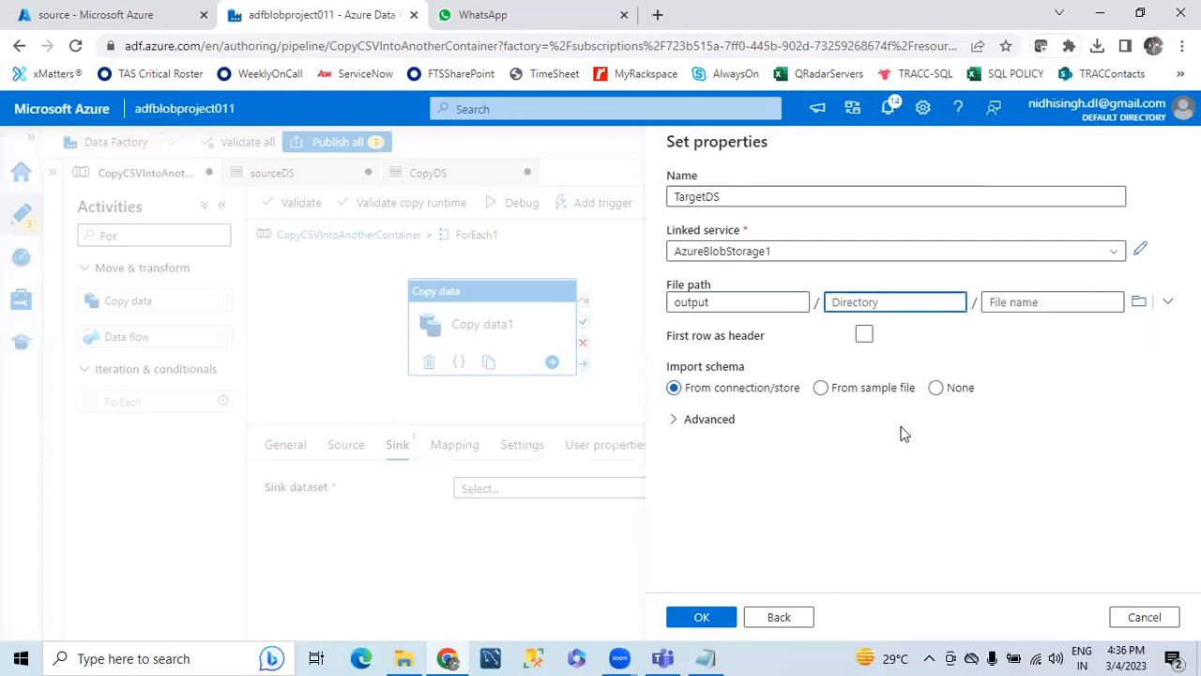
click(936, 388)
click(701, 617)
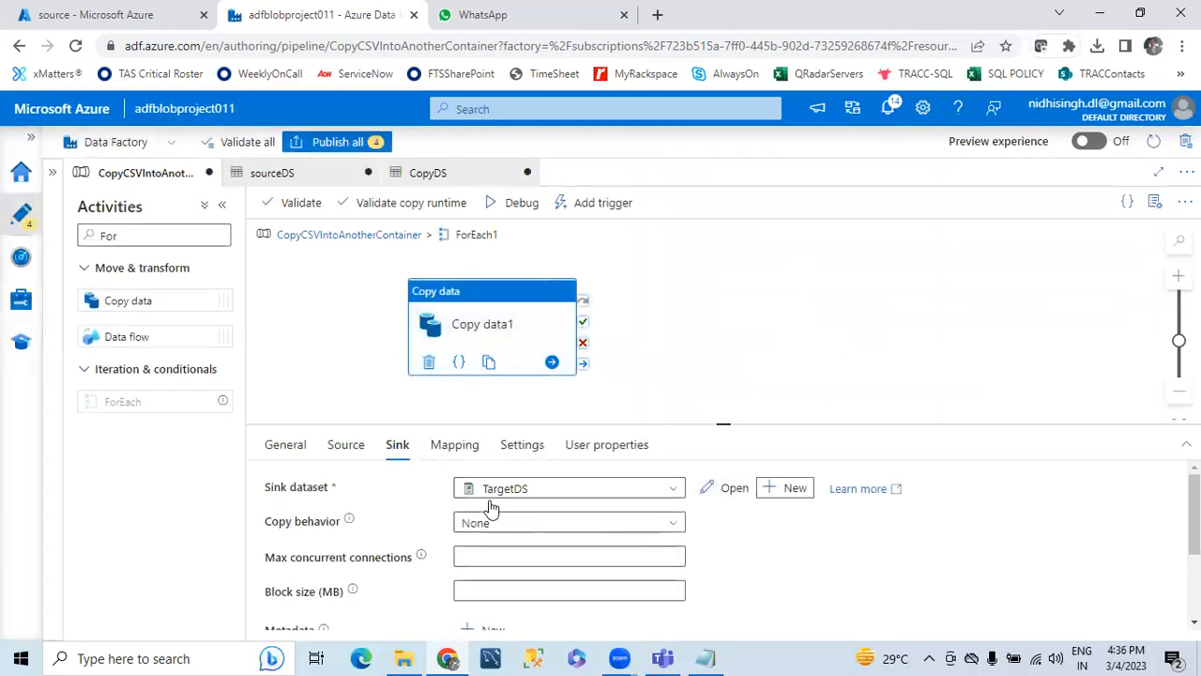
- Open the TargetDS dataset and add a String parameter named FileName
click(734, 489)
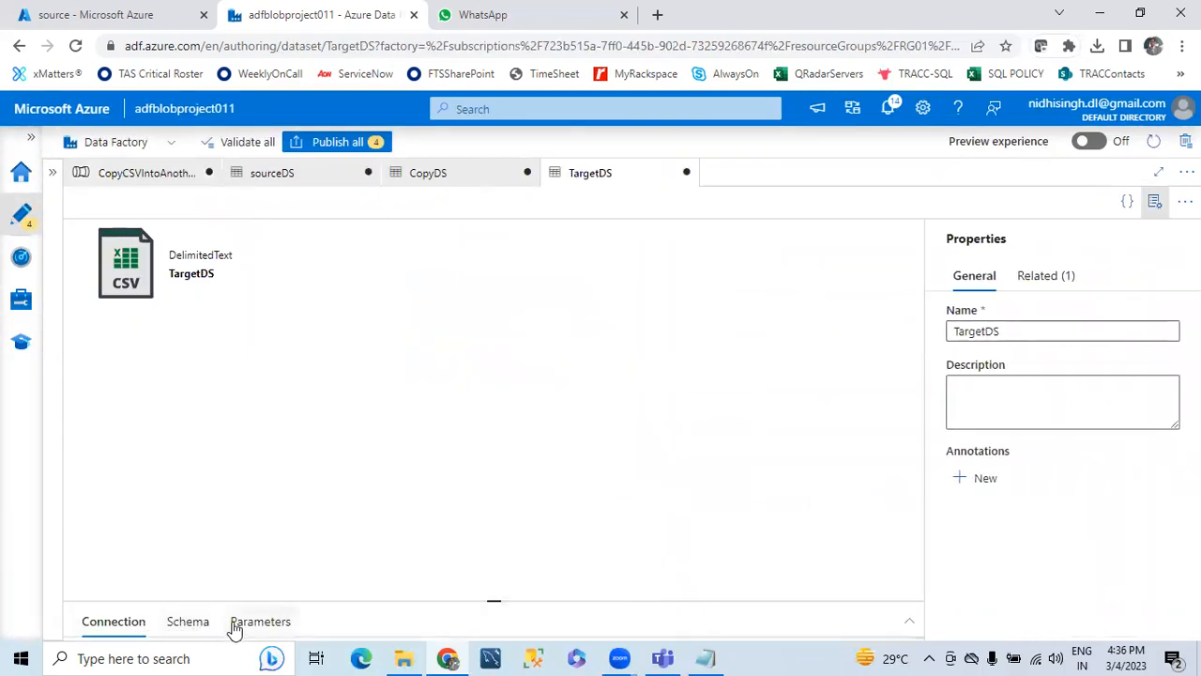
drag(494, 598, 467, 372)
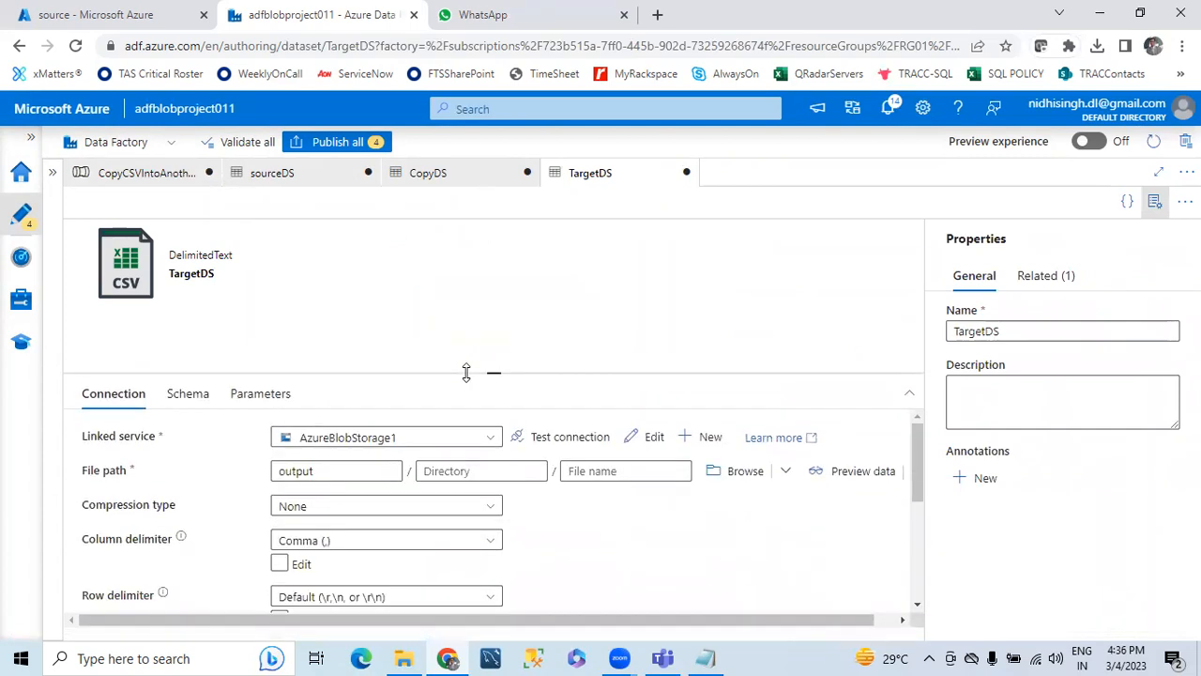
click(259, 402)
click(120, 447)
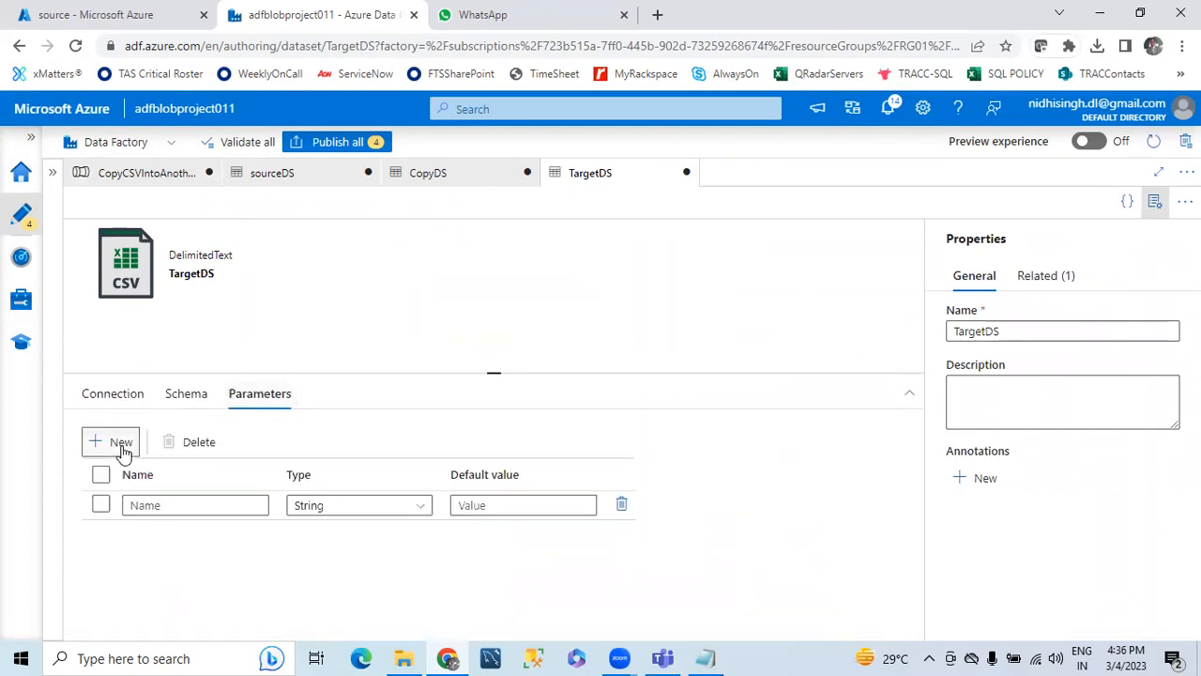
click(163, 506)
text(FileName)
key(Tab)
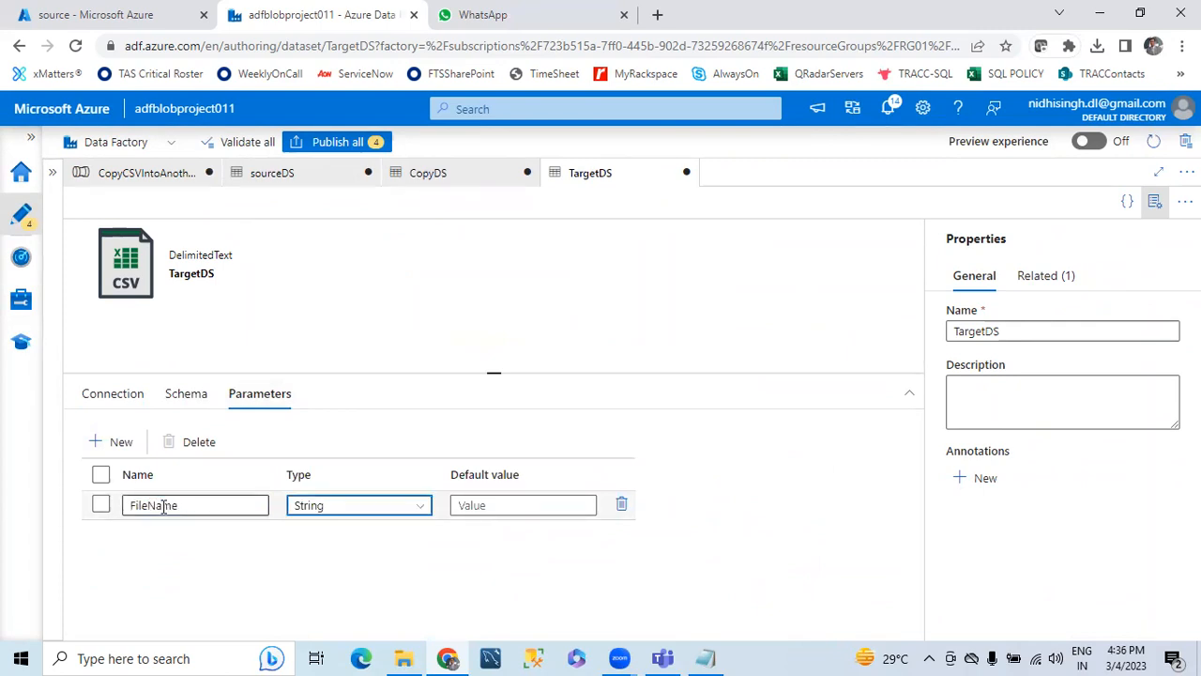
click(179, 399)
click(94, 395)
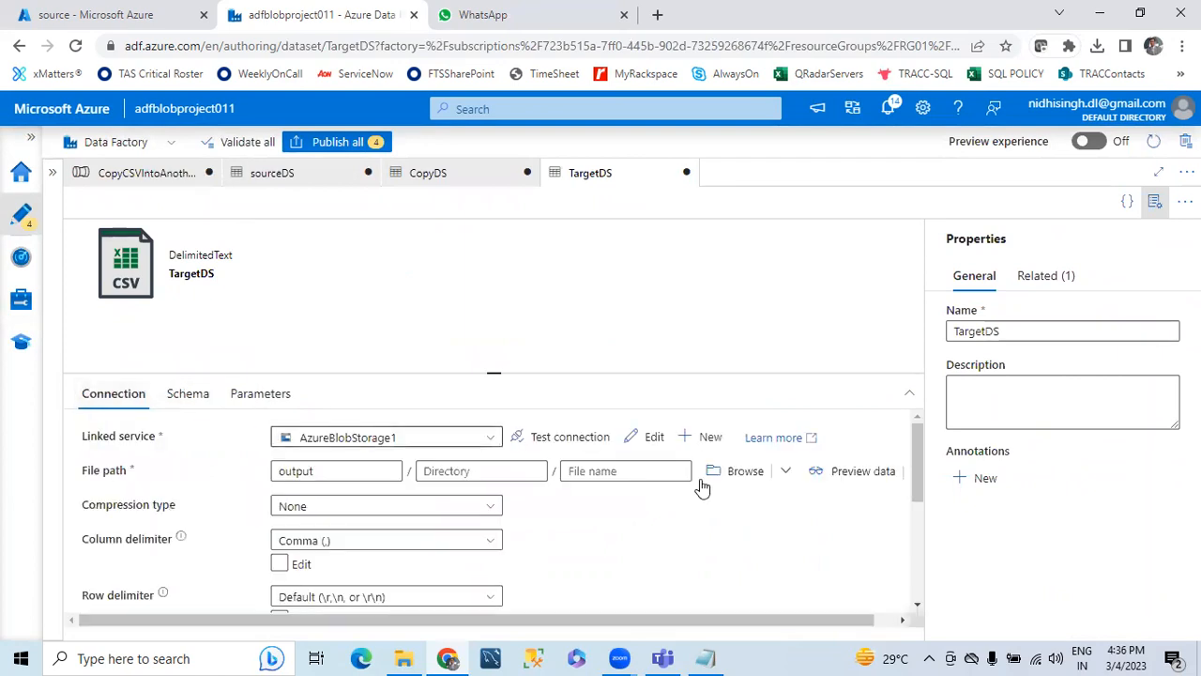
click(612, 472)
click(601, 498)
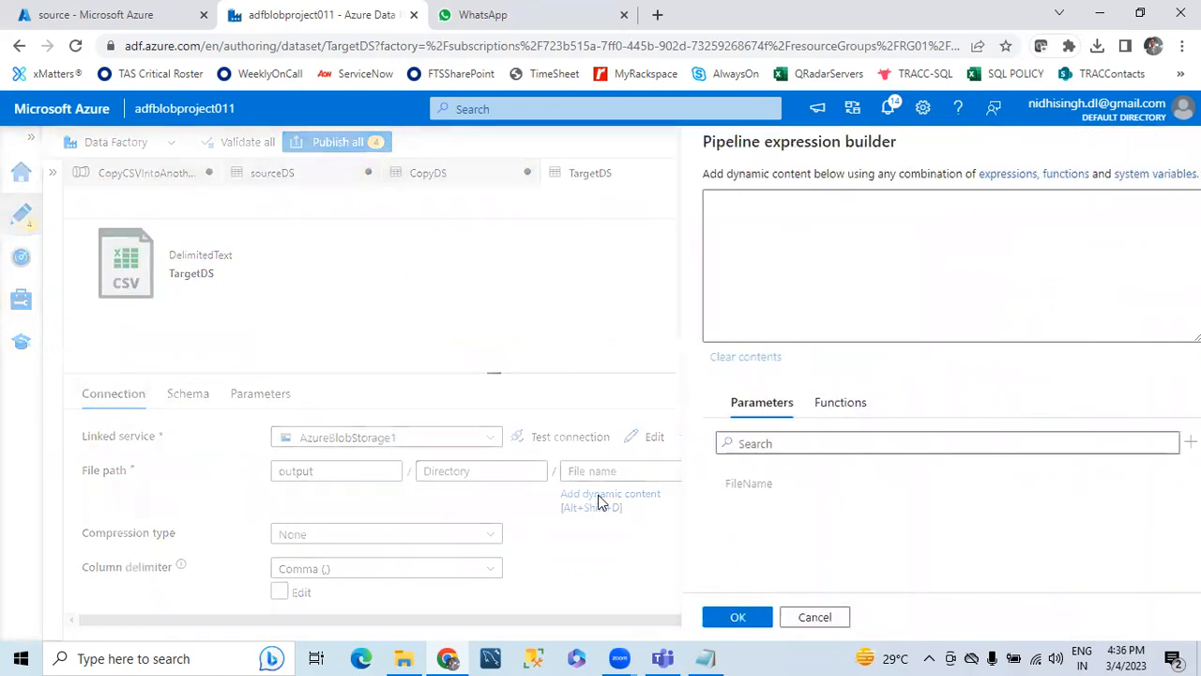
click(702, 485)
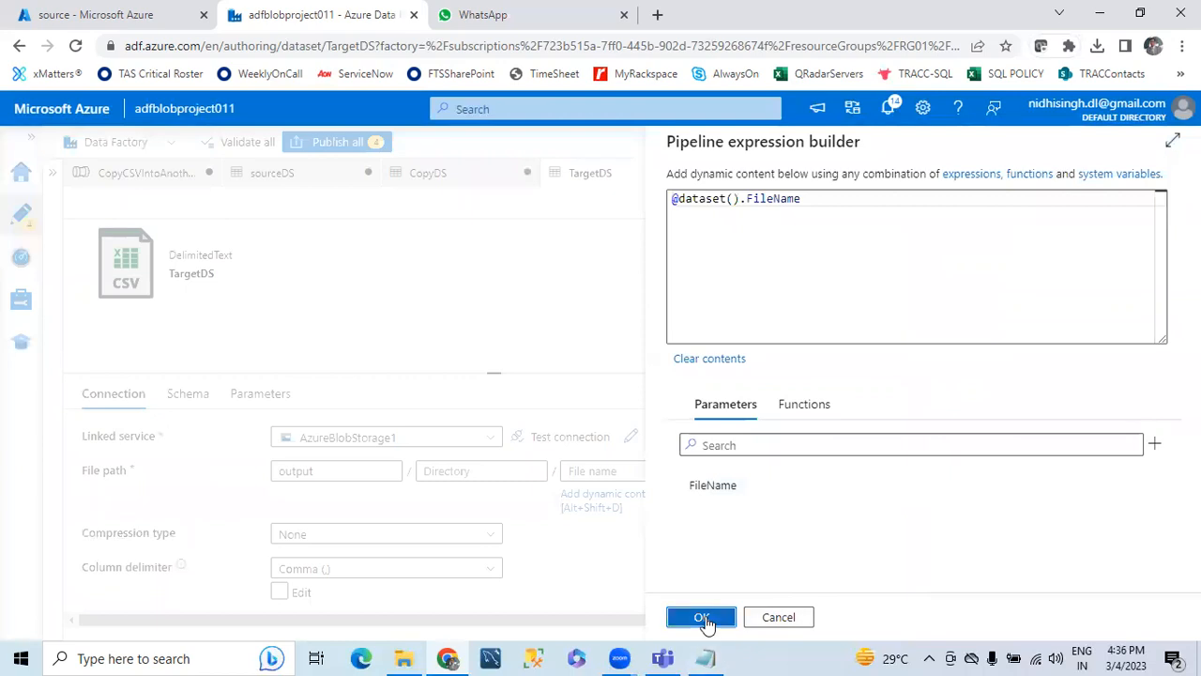
click(704, 619)
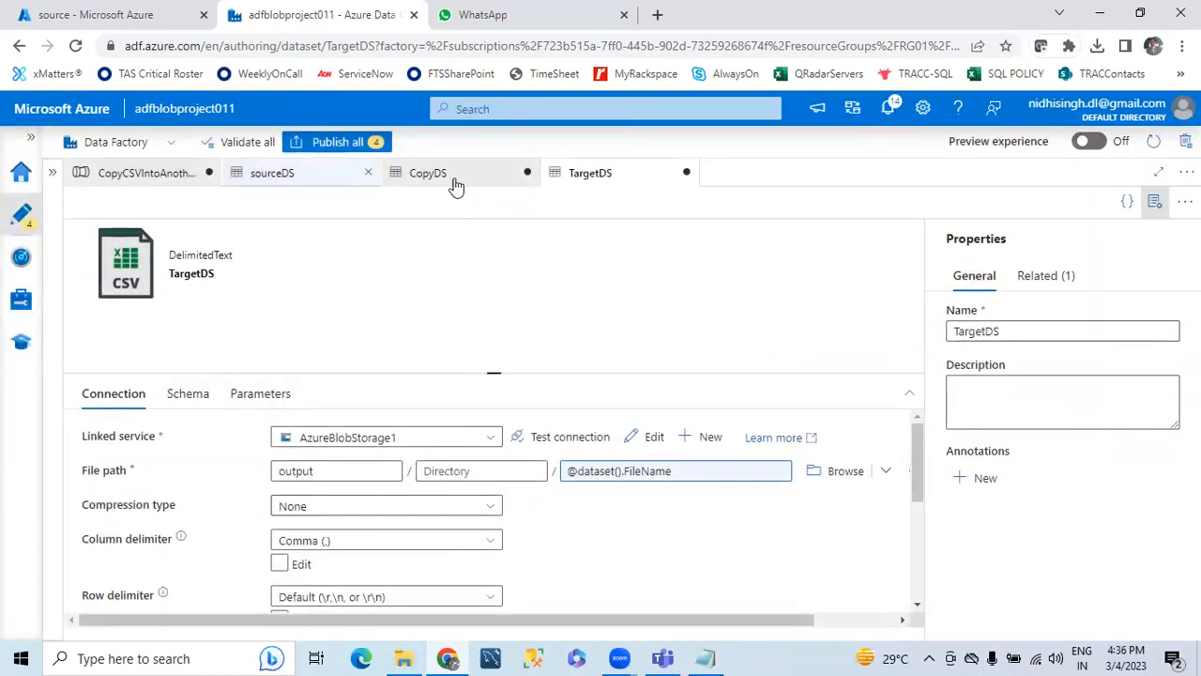
click(147, 175)
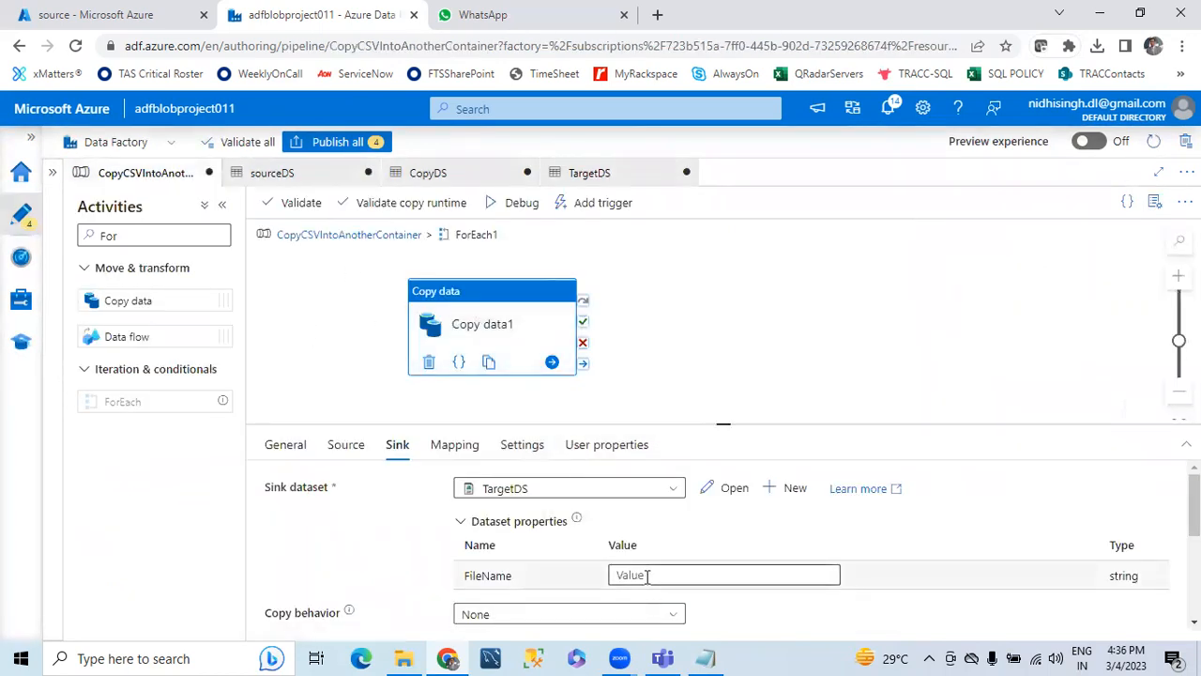
click(656, 575)
click(649, 594)
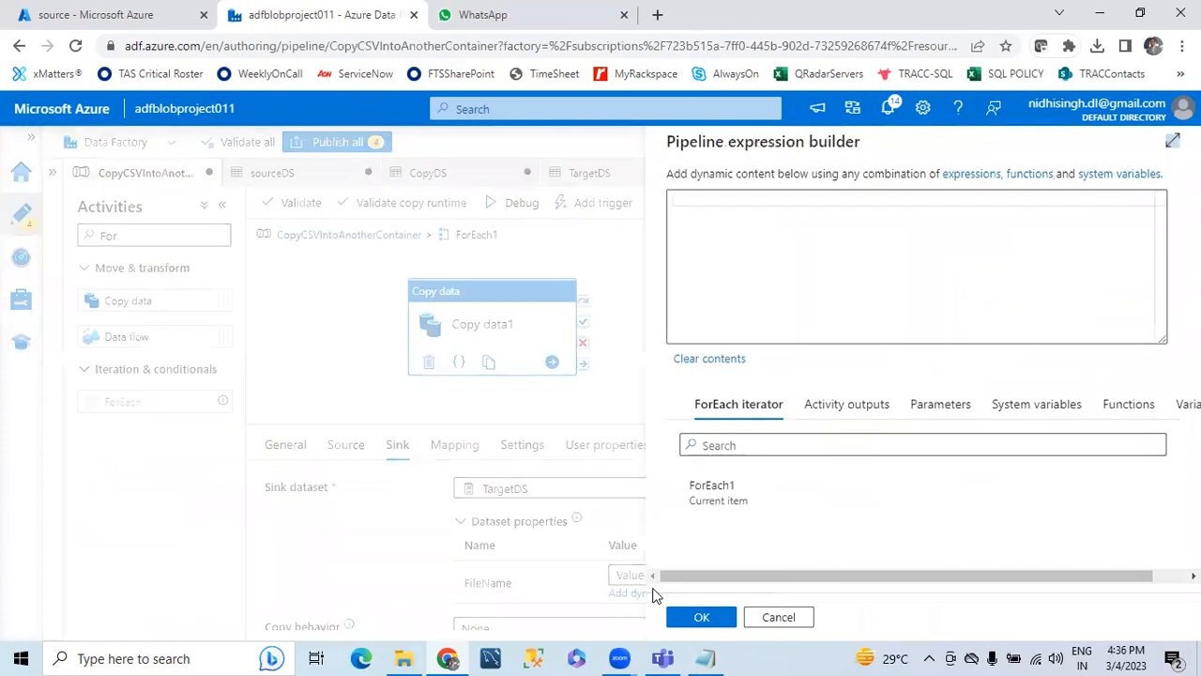
click(713, 485)
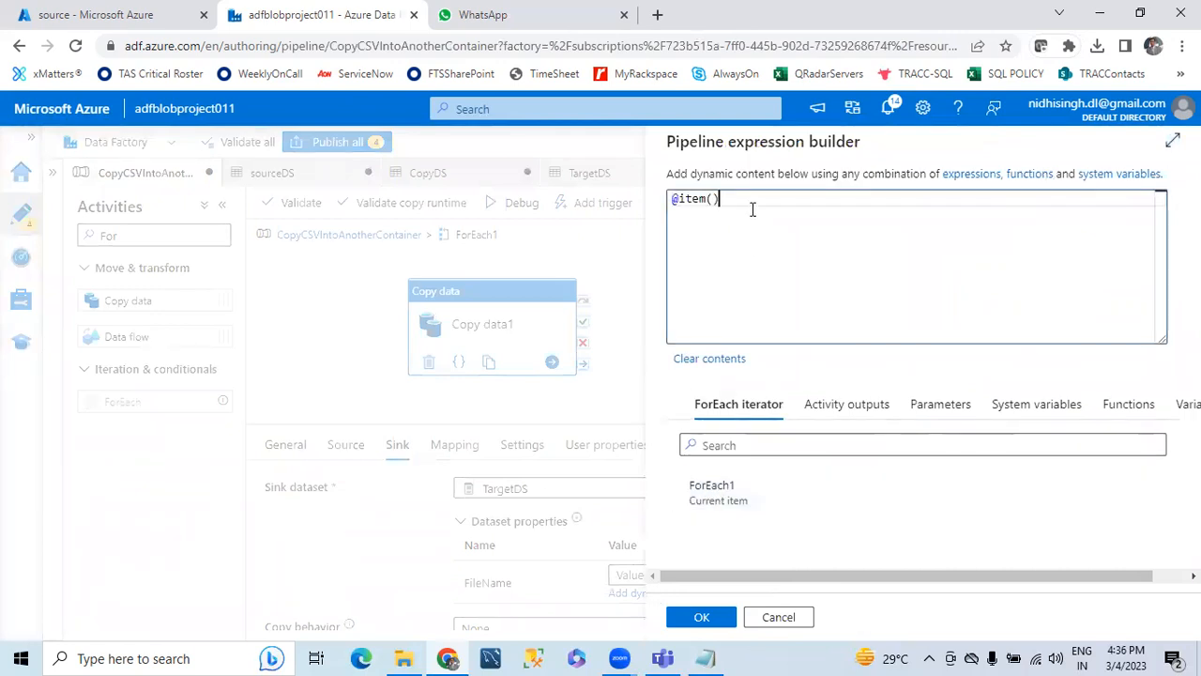
text(.name)
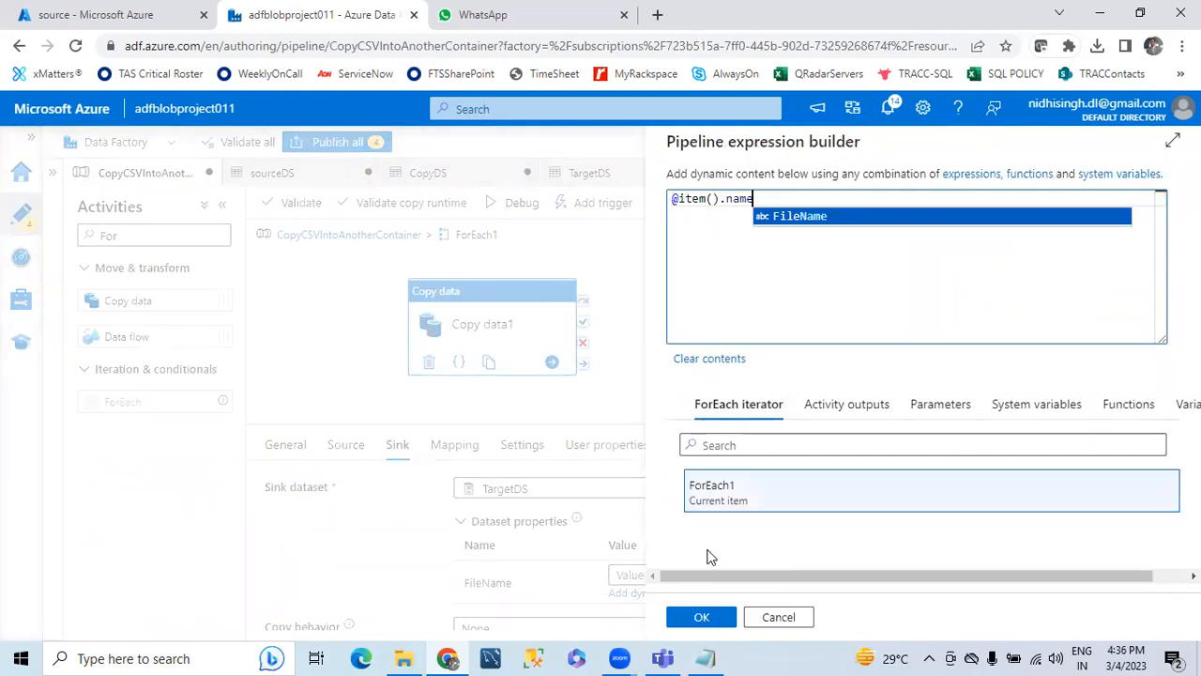
click(702, 617)
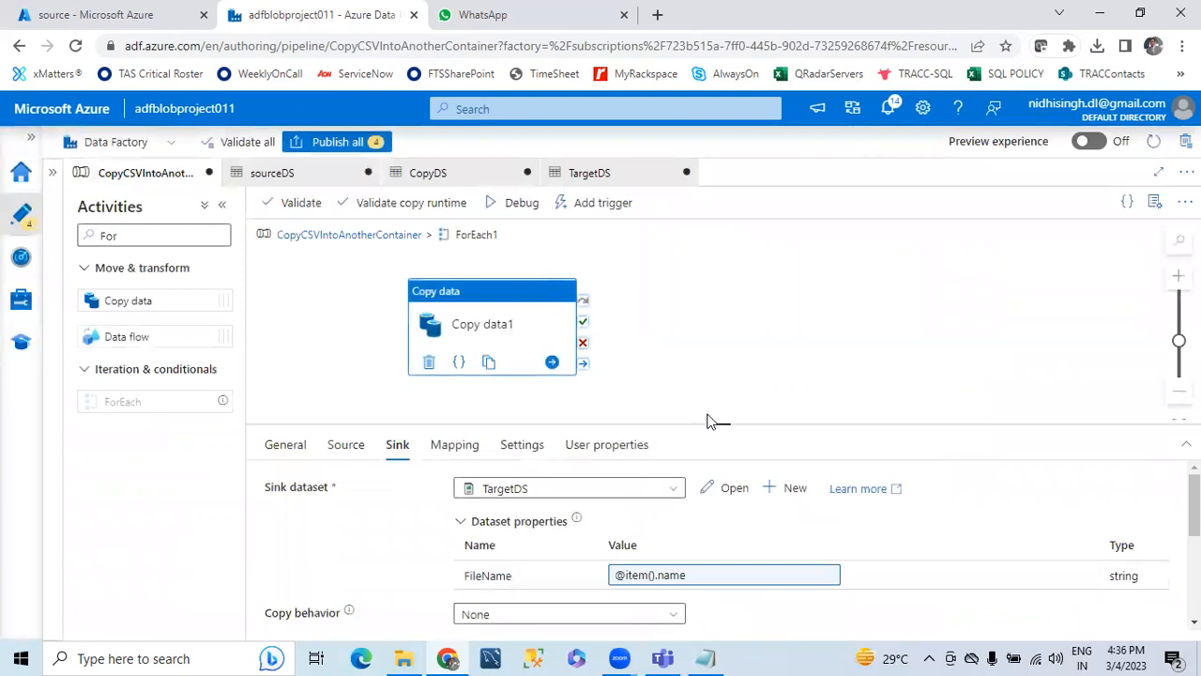
- Enlarge the pipeline canvas, then check the source container's files and the azblobstoraggen2 container list in the Azure portal
drag(724, 424, 716, 497)
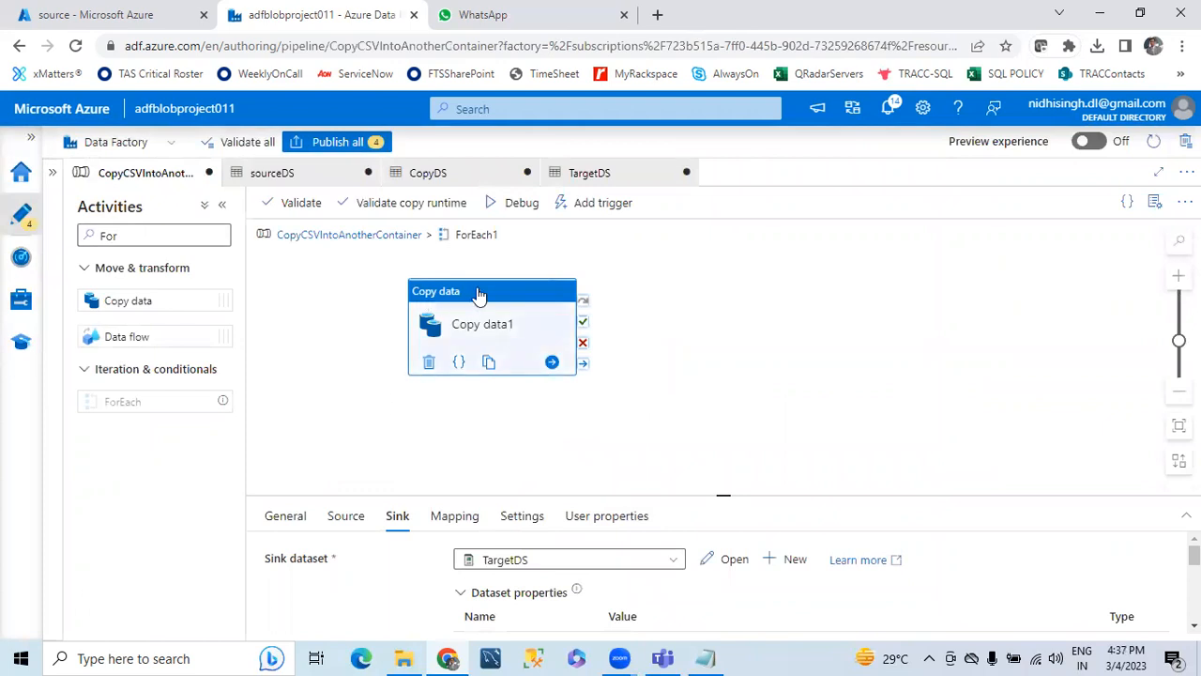
drag(480, 295, 504, 294)
click(104, 14)
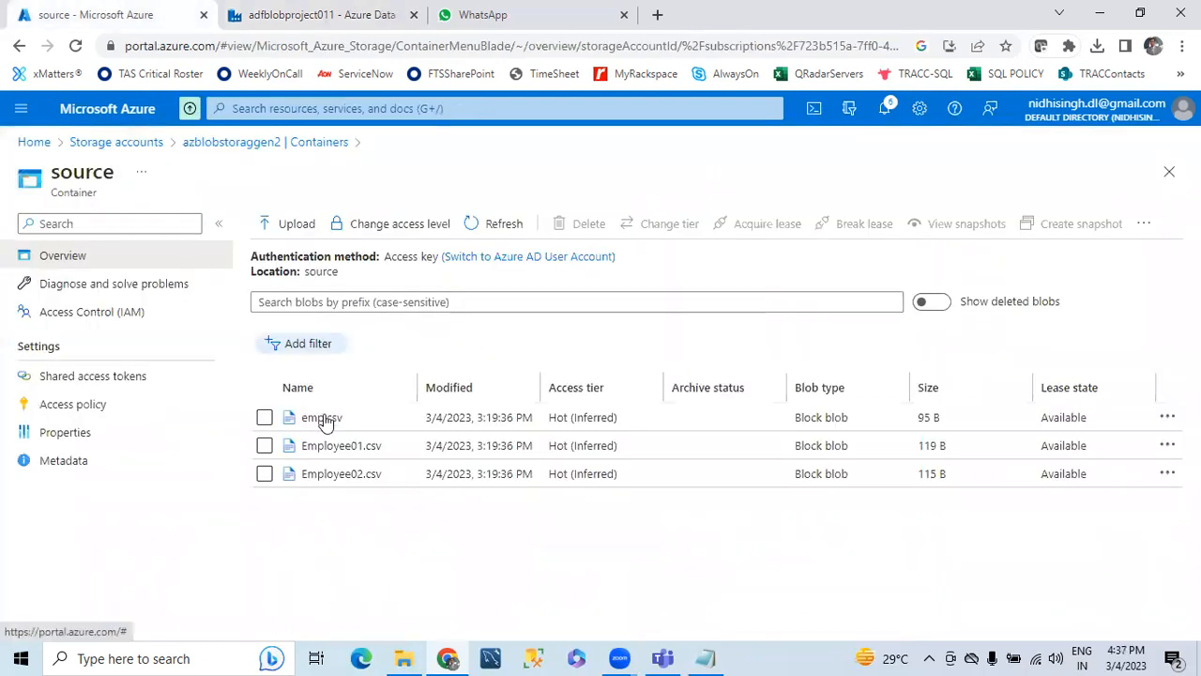
click(195, 143)
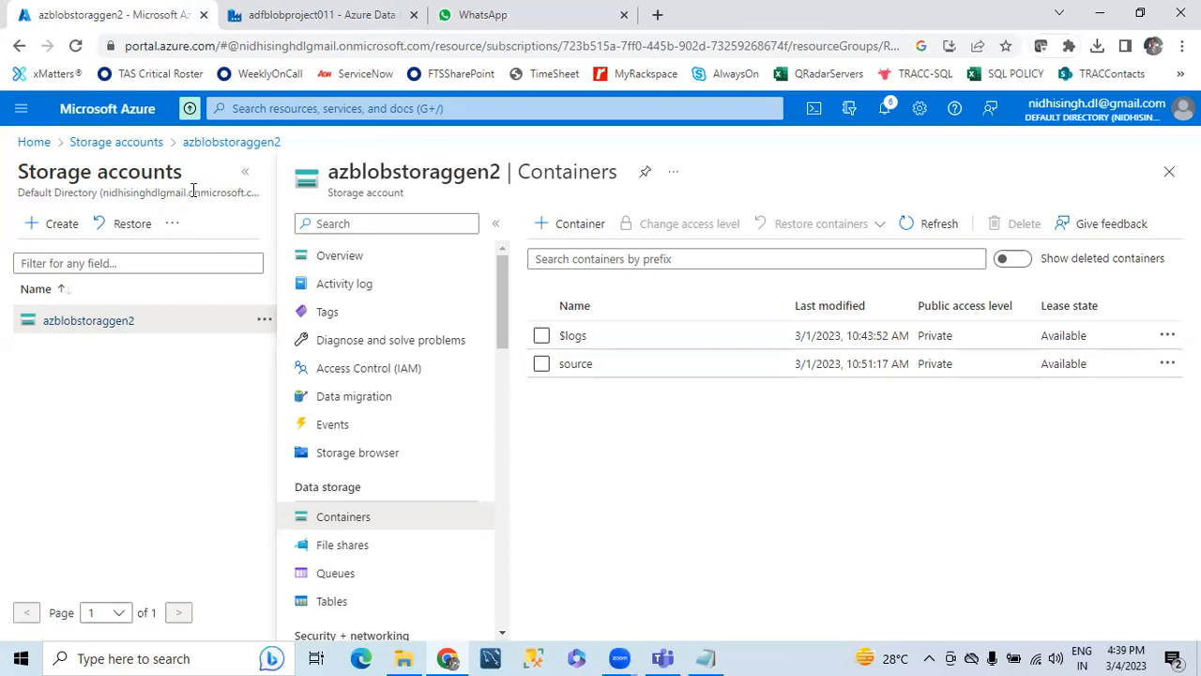
- Return to the data factory and publish the pipeline together with the sourceDS, CopyDS and TargetDS datasets
click(293, 15)
click(515, 291)
drag(514, 291, 496, 296)
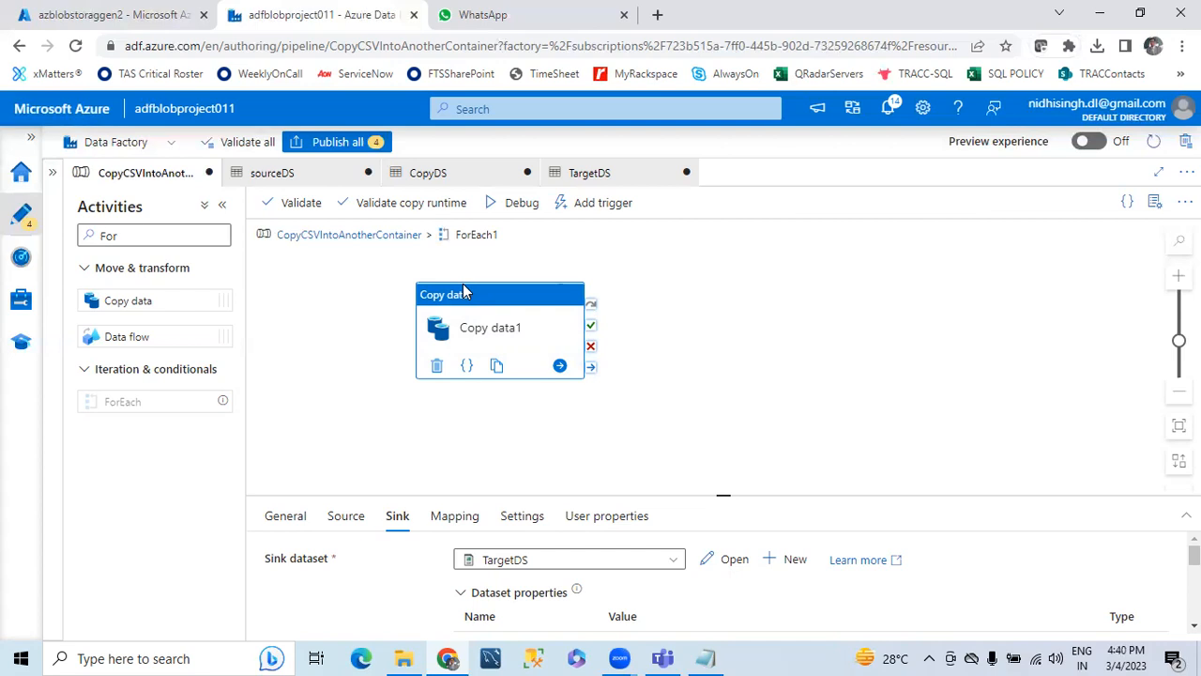
click(335, 141)
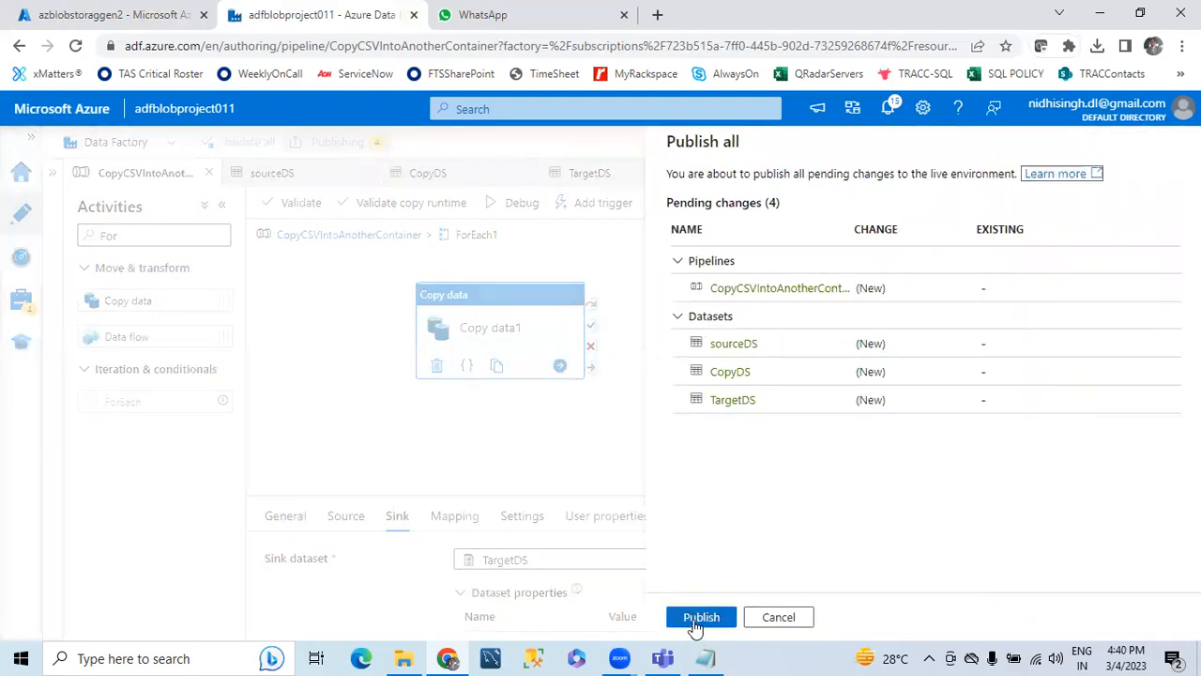
click(694, 622)
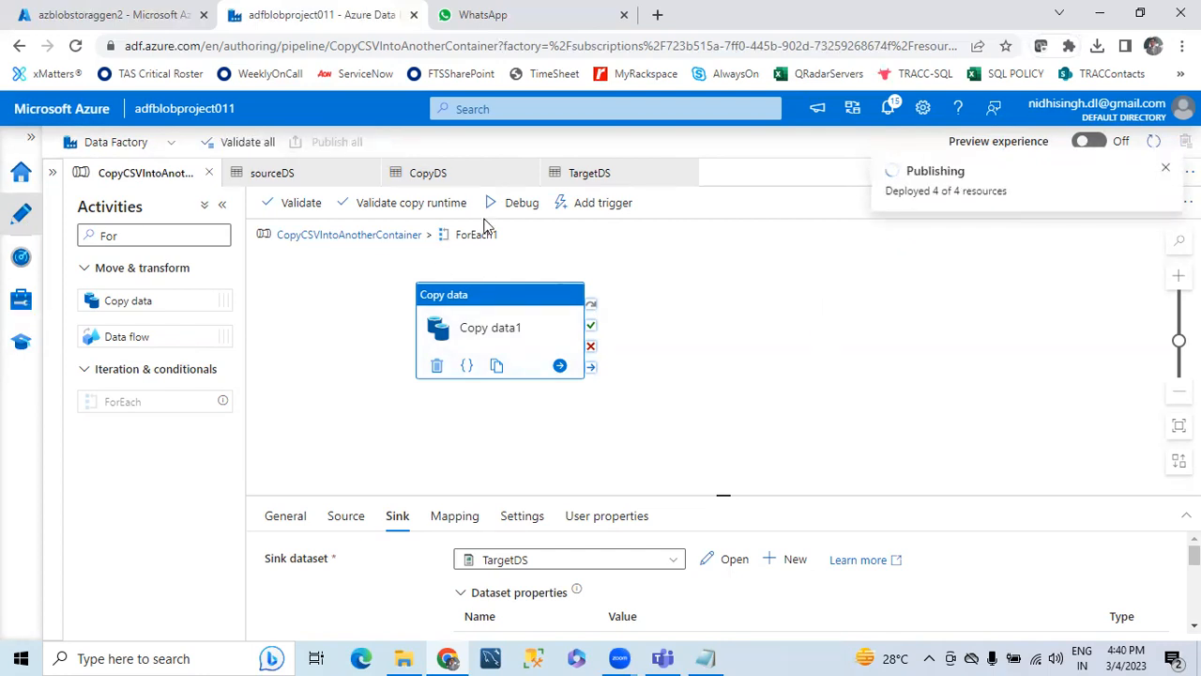
- Start a new Schedule trigger for the pipeline and name it CopySchedule
click(591, 208)
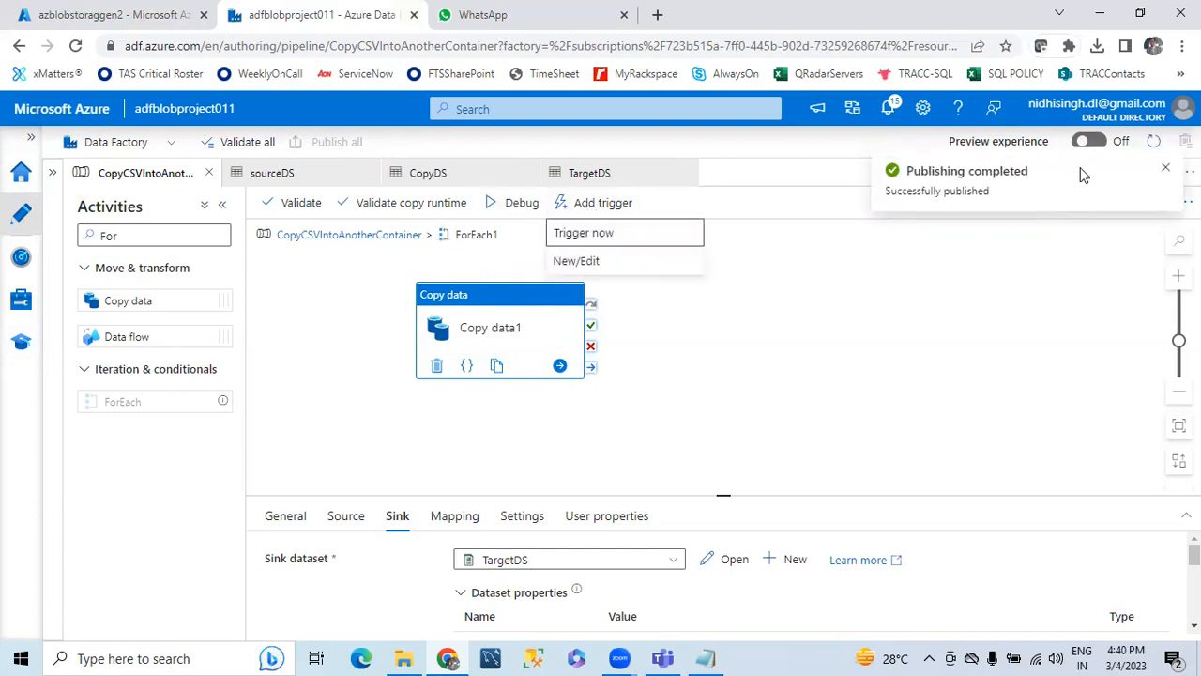
click(1166, 173)
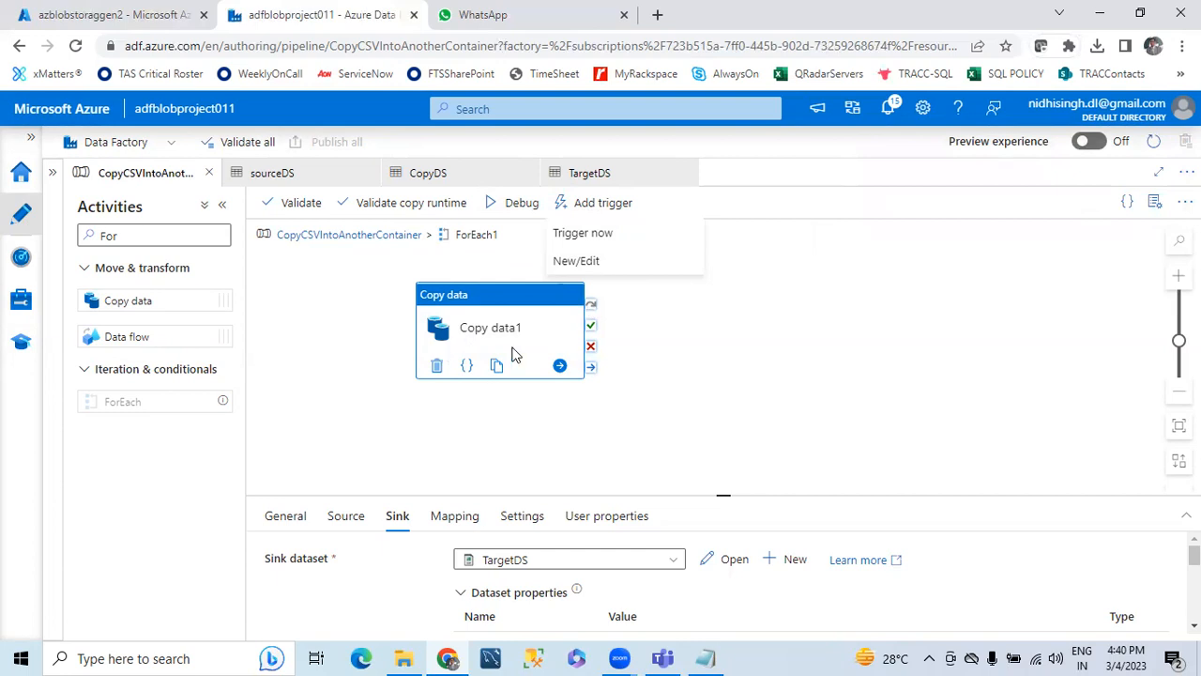
click(582, 262)
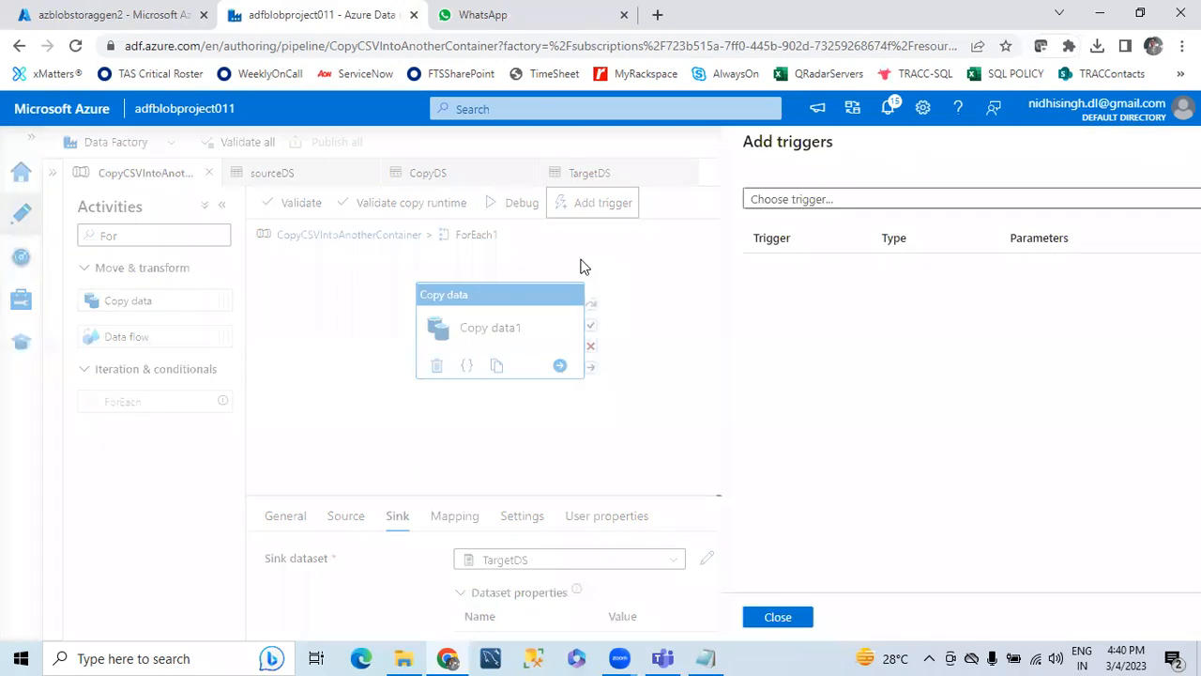
click(751, 199)
text(sa)
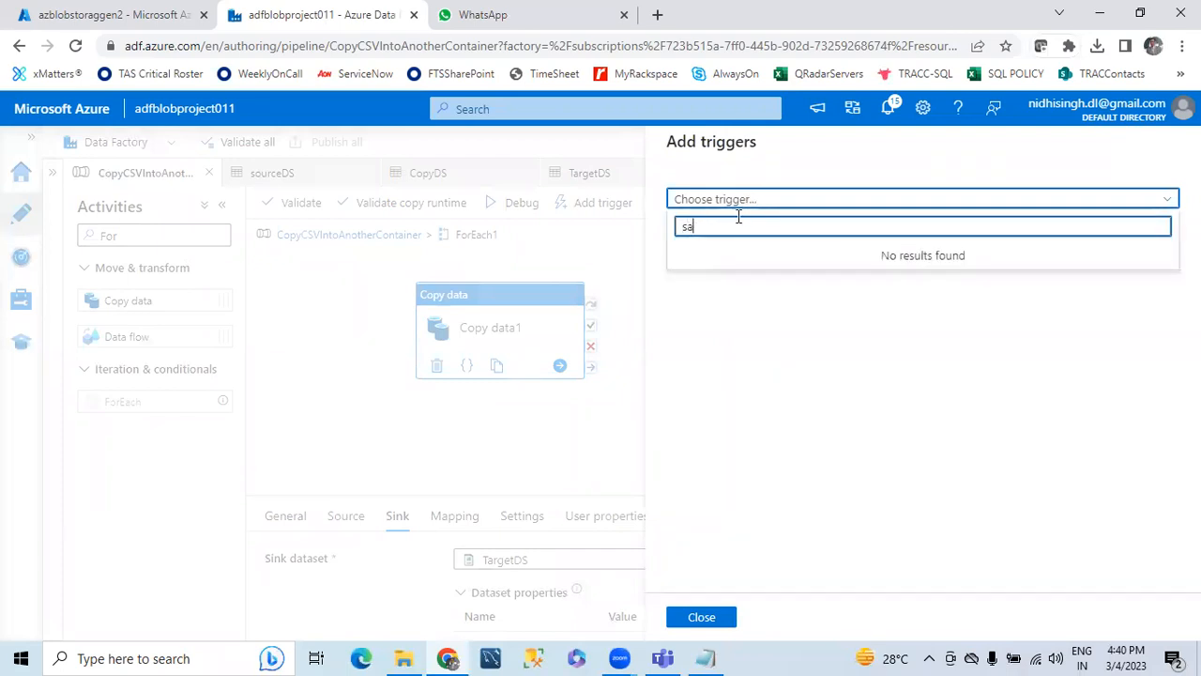
key(BackSpace)
key(BackSpace)
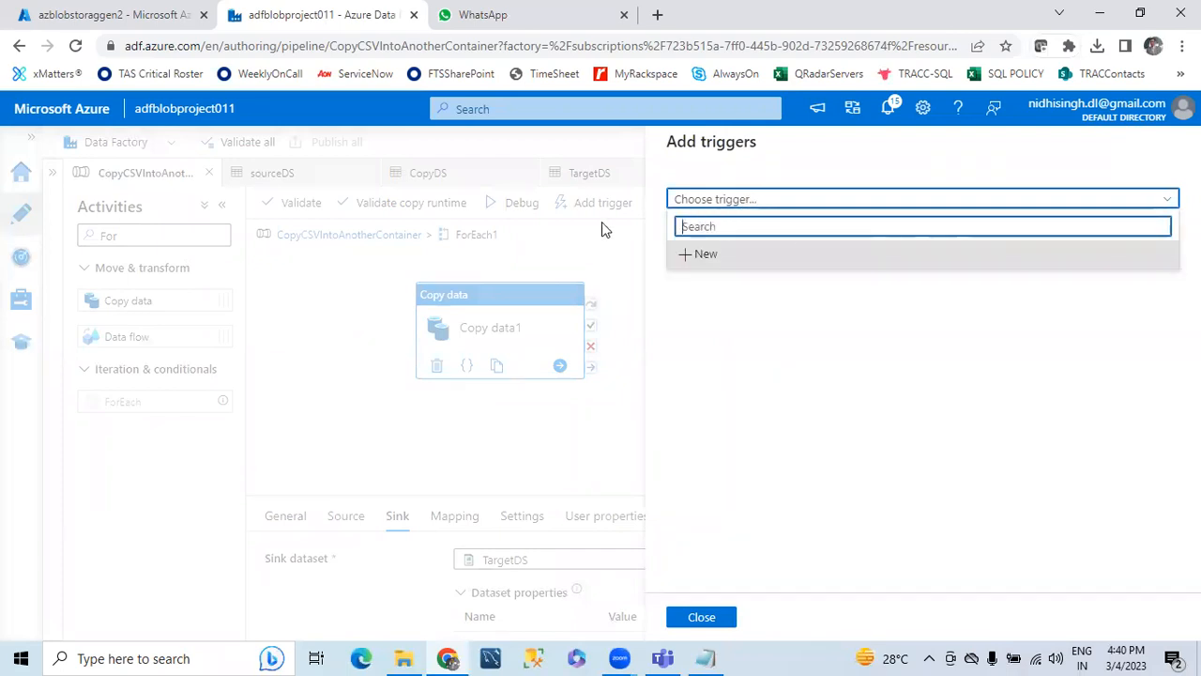
click(695, 255)
click(734, 196)
double_click(735, 196)
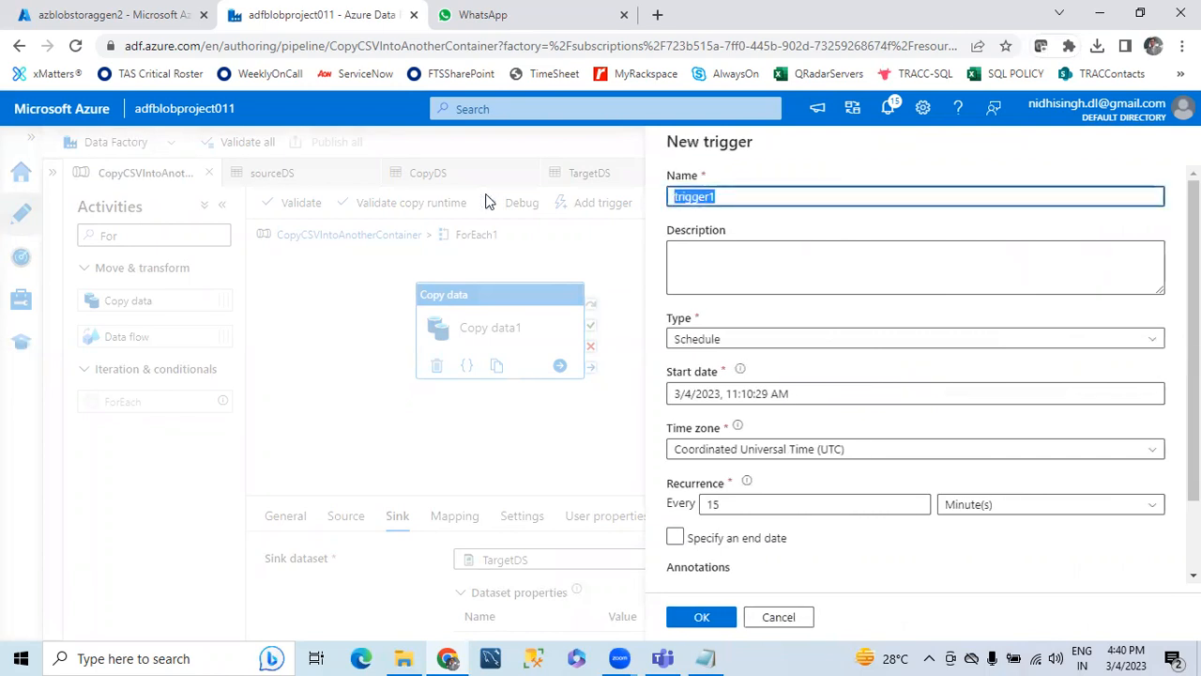
text(Co)
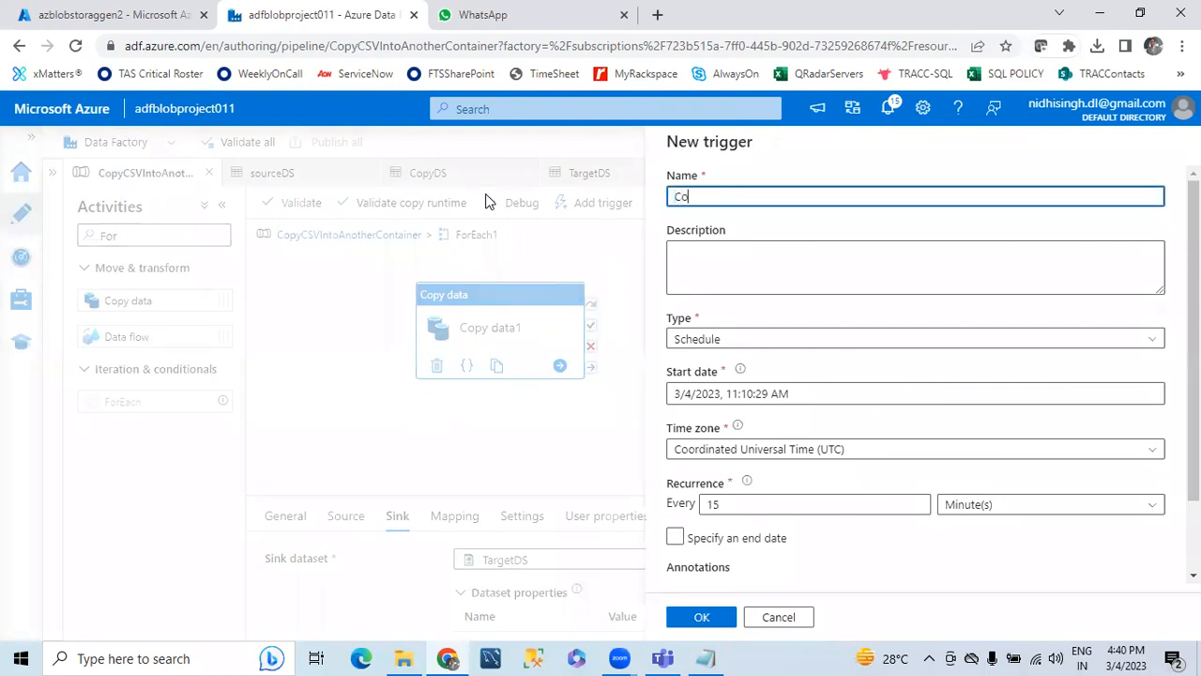
text(pySchedule)
key(Tab)
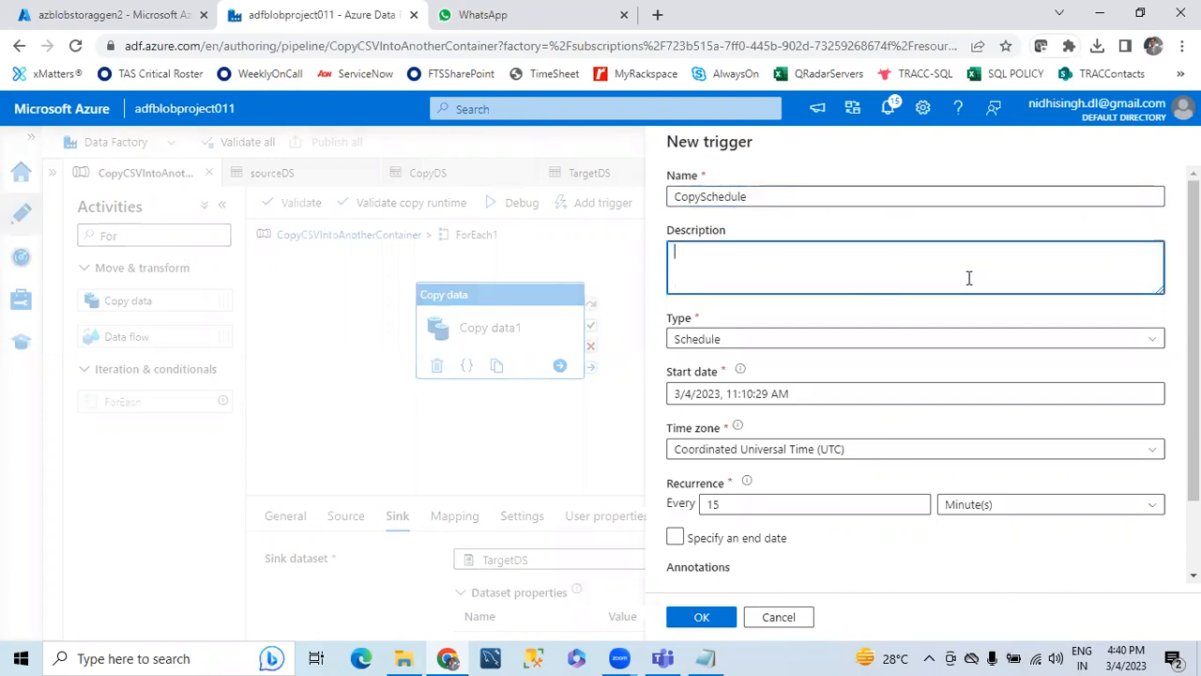
- Open the trigger's start date for editing and search Google for "utc time now" in a new browser tab
click(826, 395)
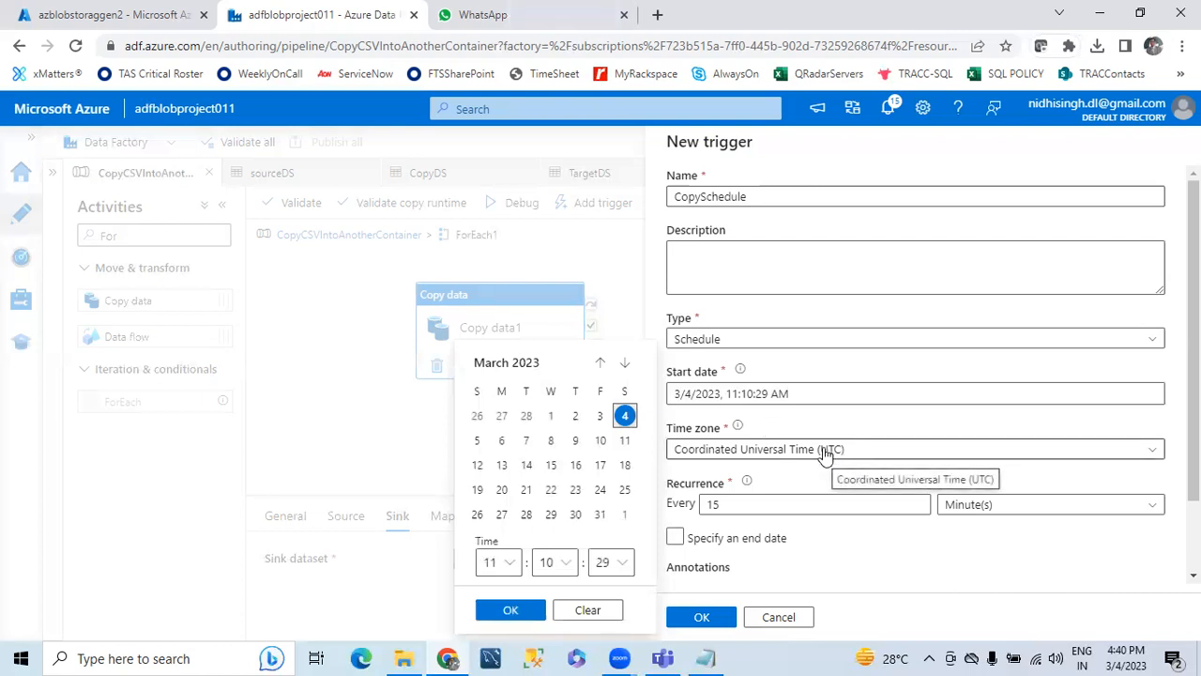
key(ctrl+t)
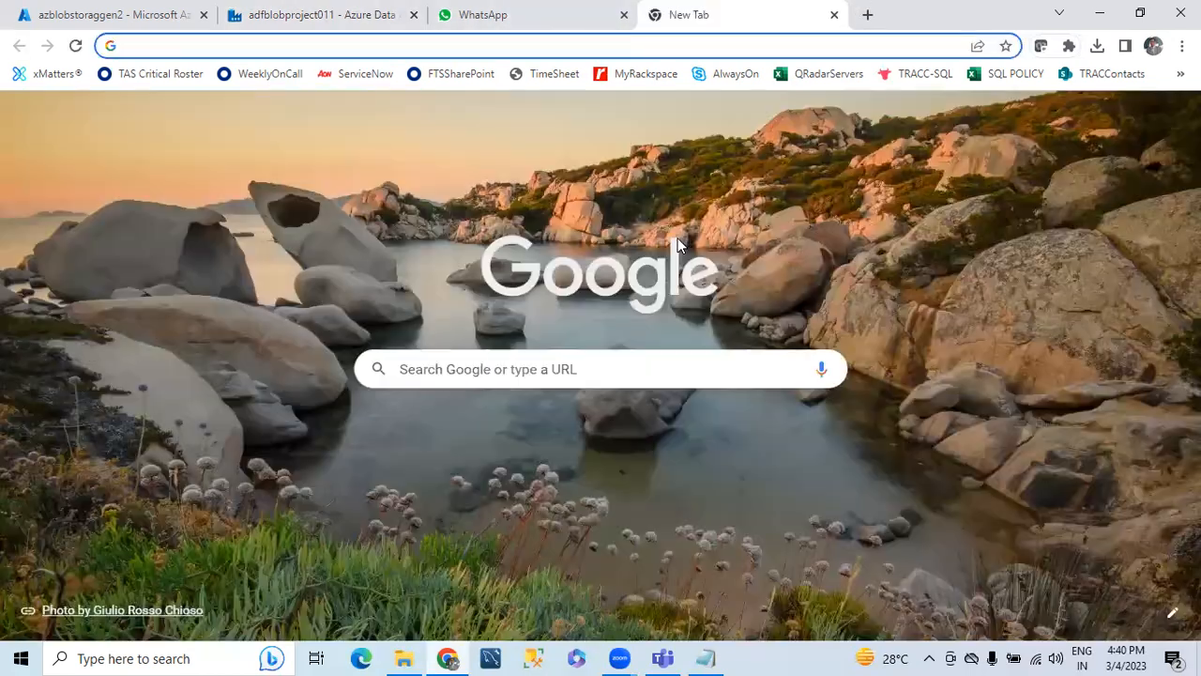
text(utc ti)
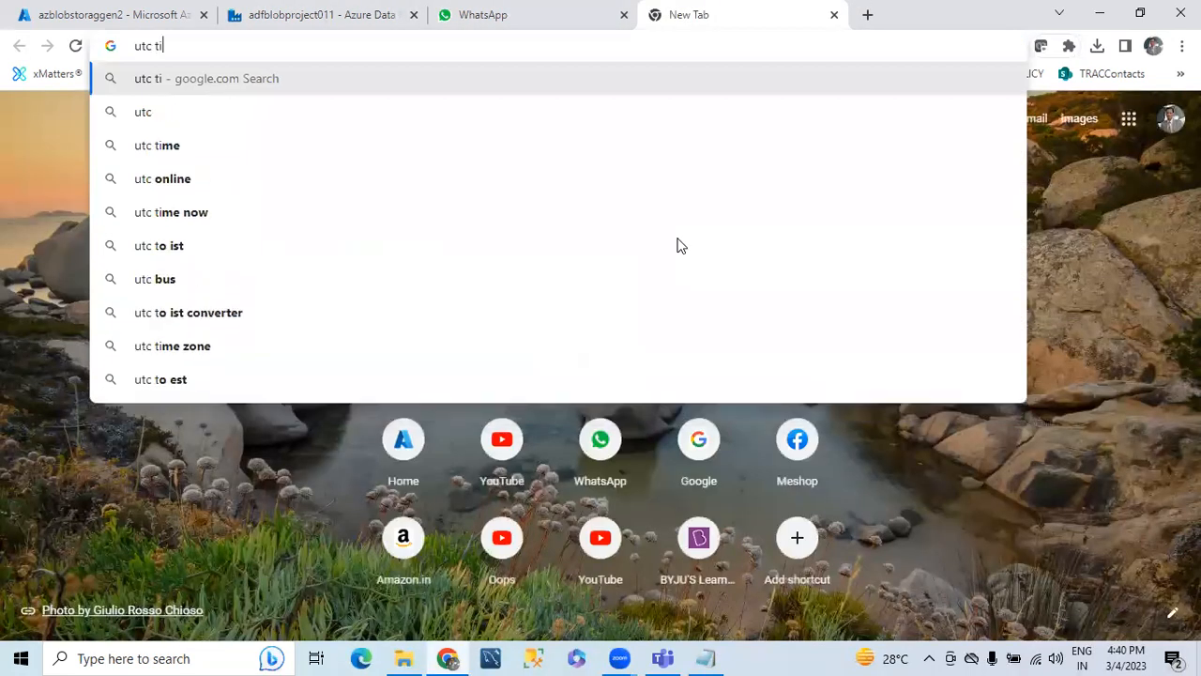
text(me npw)
key(BackSpace)
key(BackSpace)
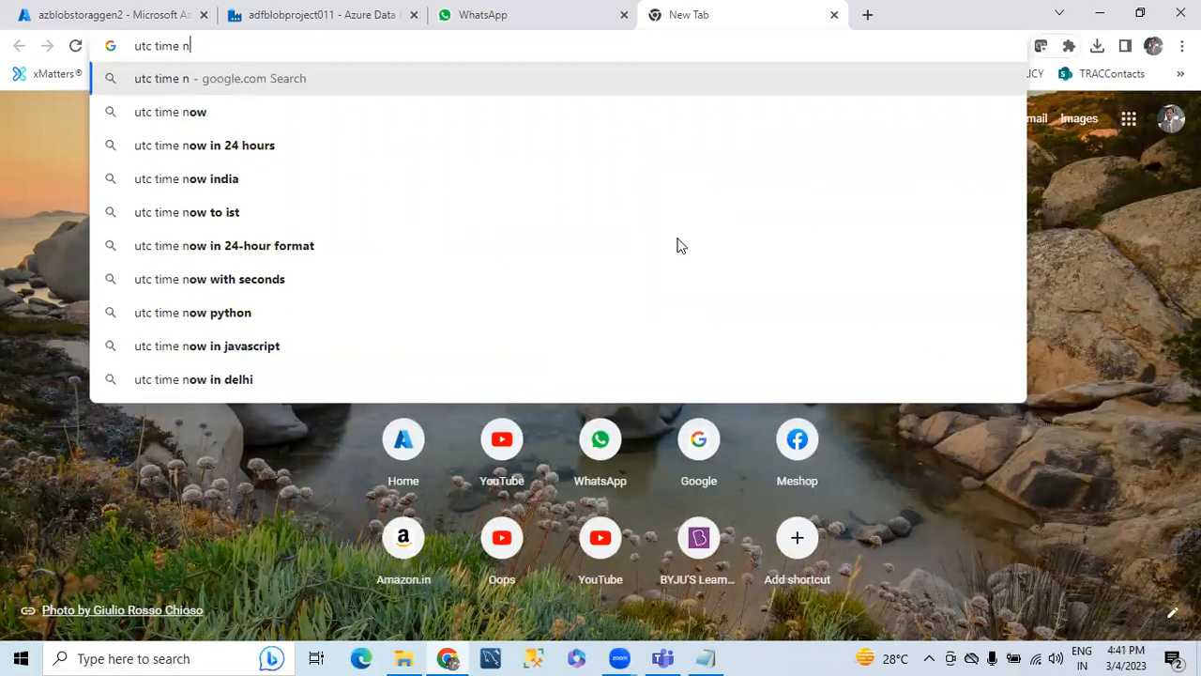
text(ow)
key(Return)
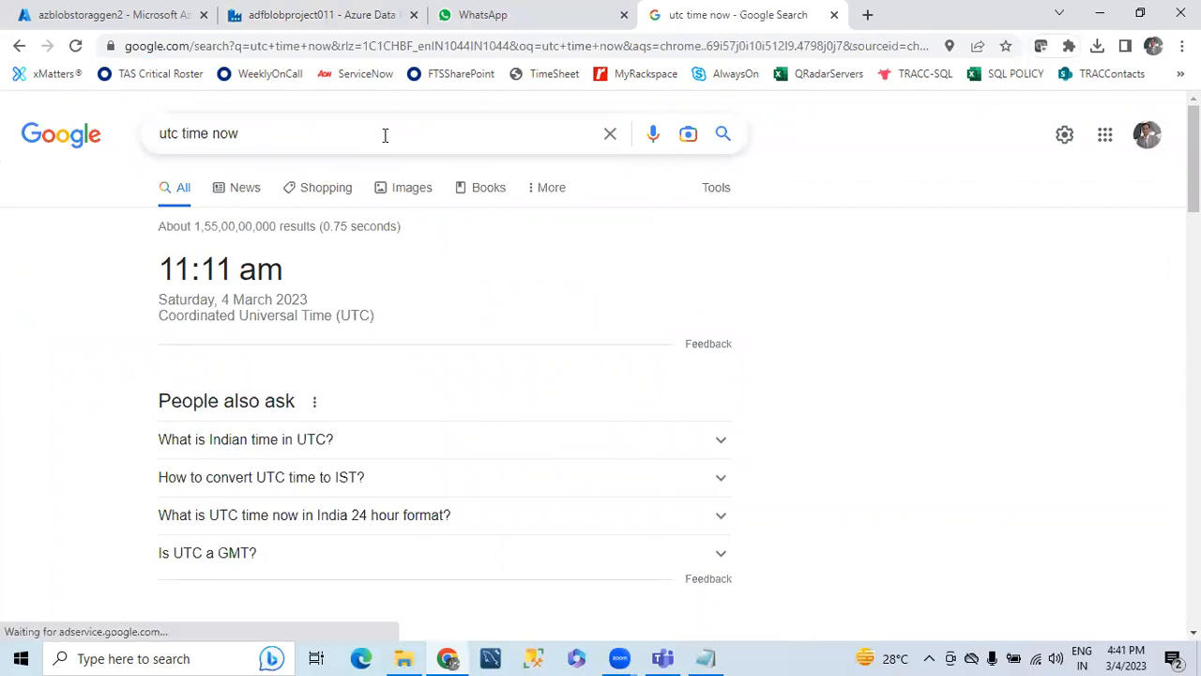
- Back in the data factory, set the CopySchedule start date to 3/4/2023, 11:13:00 AM
click(364, 16)
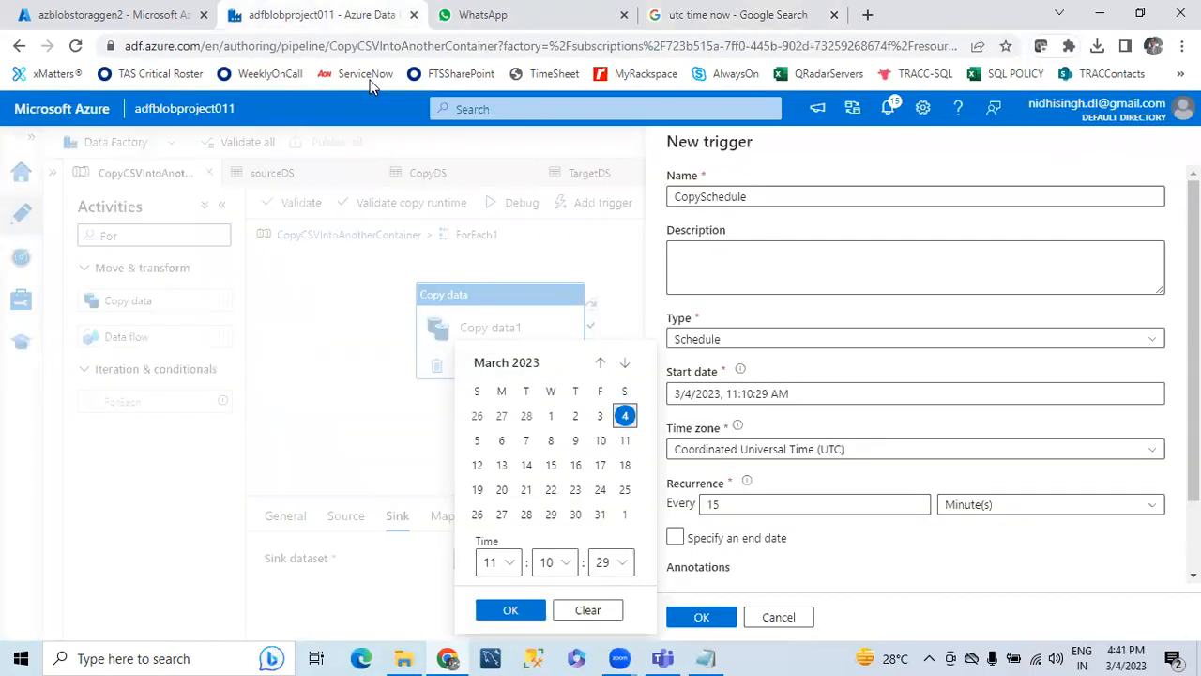
click(738, 392)
click(739, 392)
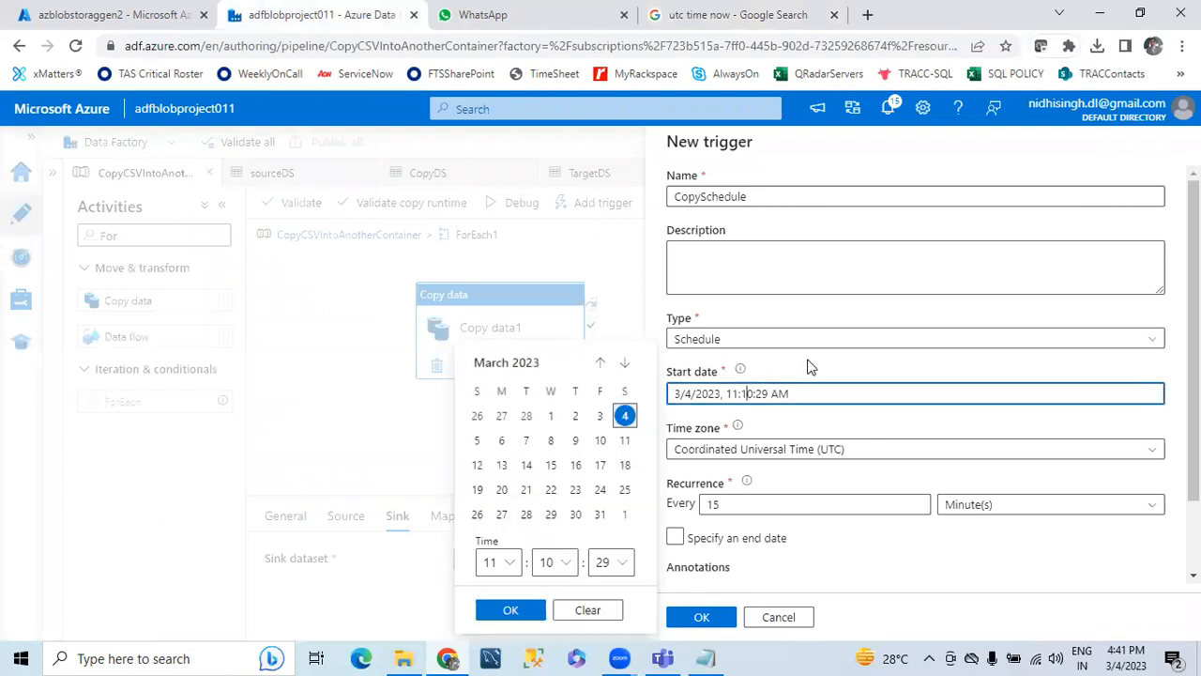
key(Delete)
text(3)
key(BackSpace)
key(BackSpace)
text(00)
- Set the CopySchedule recurrence to every 1 minute and confirm the trigger without run parameters
click(746, 505)
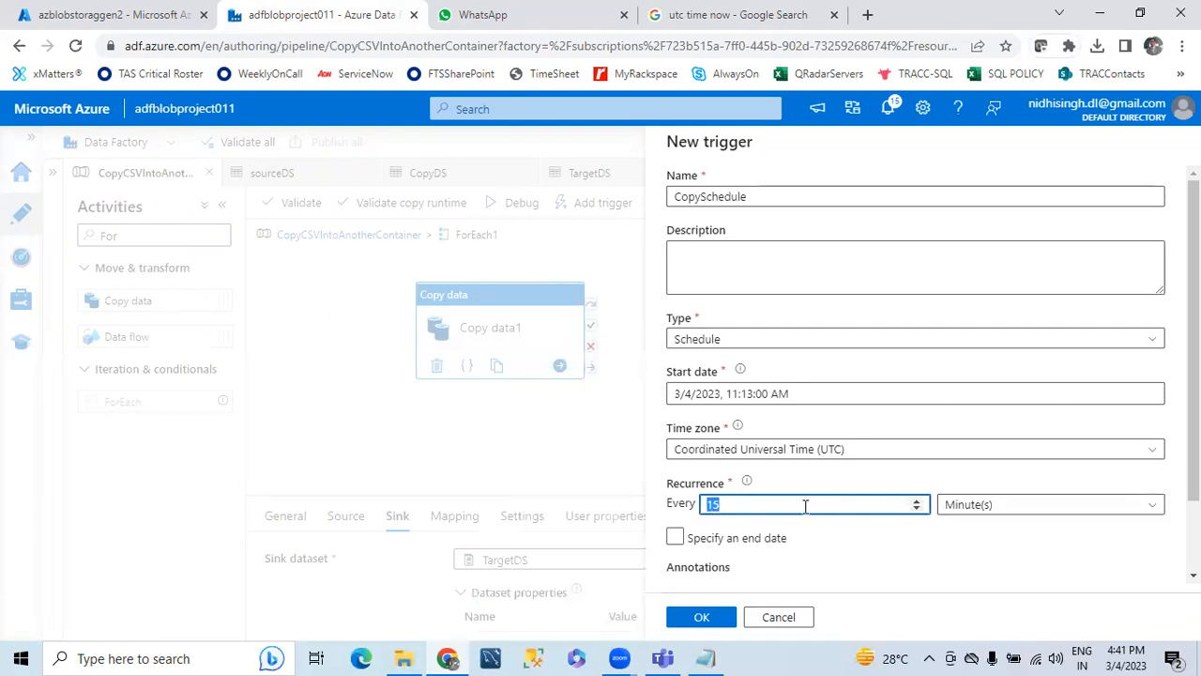
text(1)
click(702, 616)
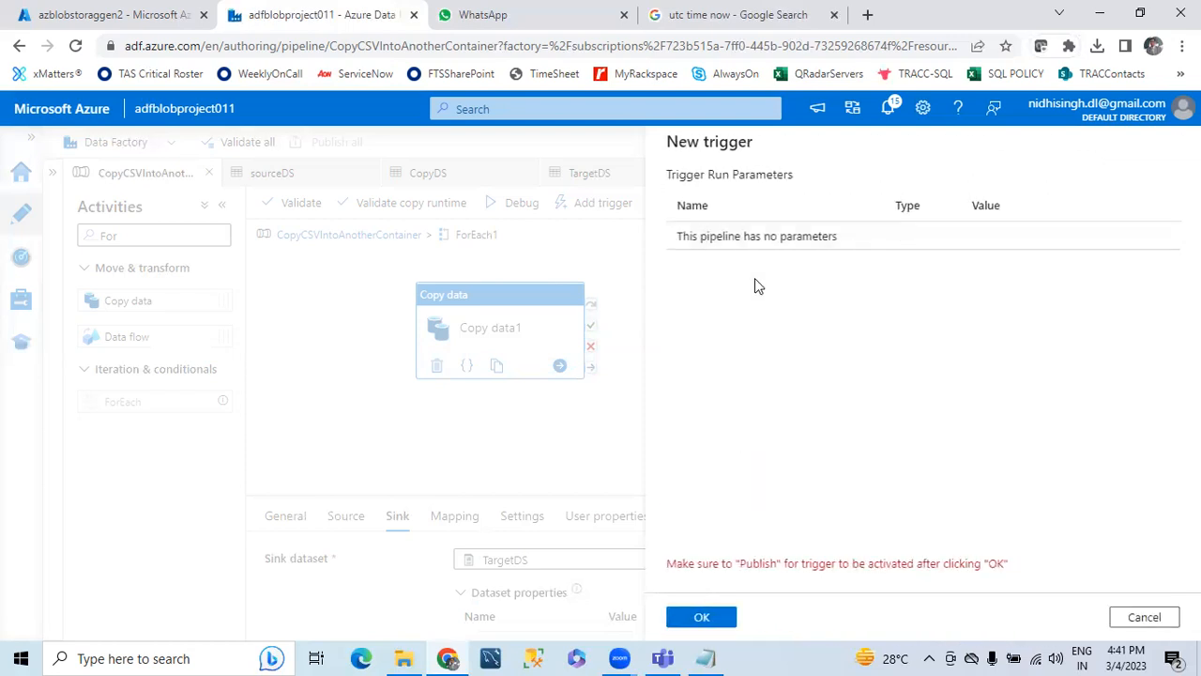
click(694, 620)
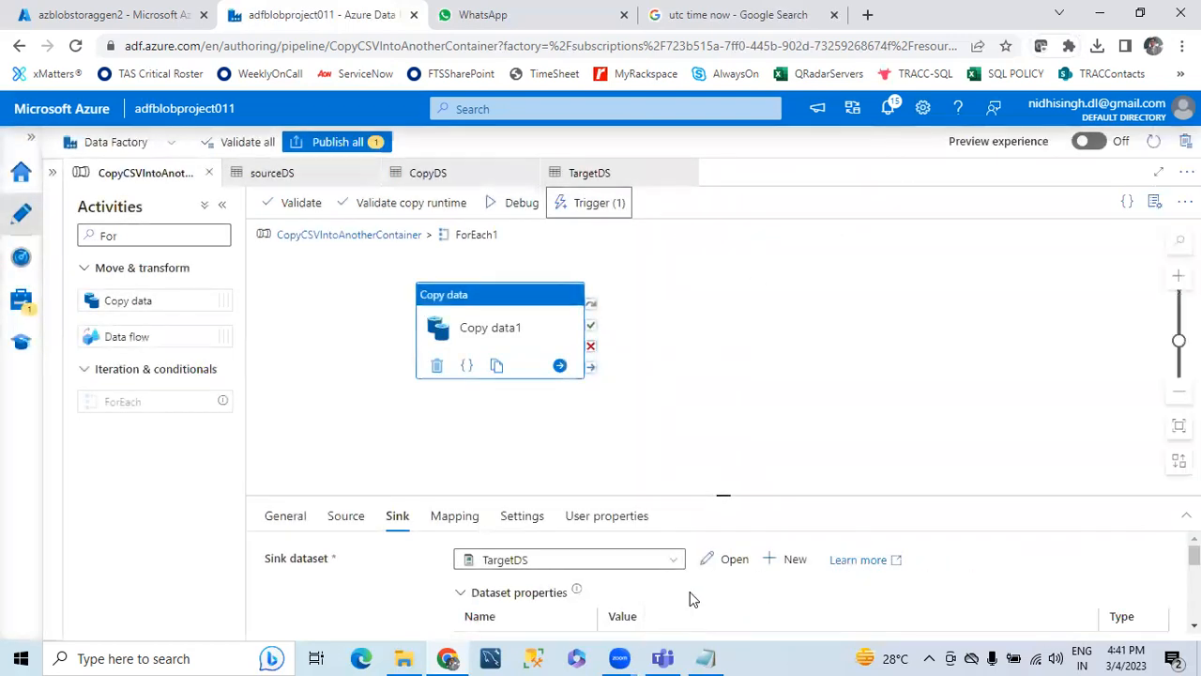
- Review the triggers attached to the pipeline and close the trigger list without changes
click(596, 206)
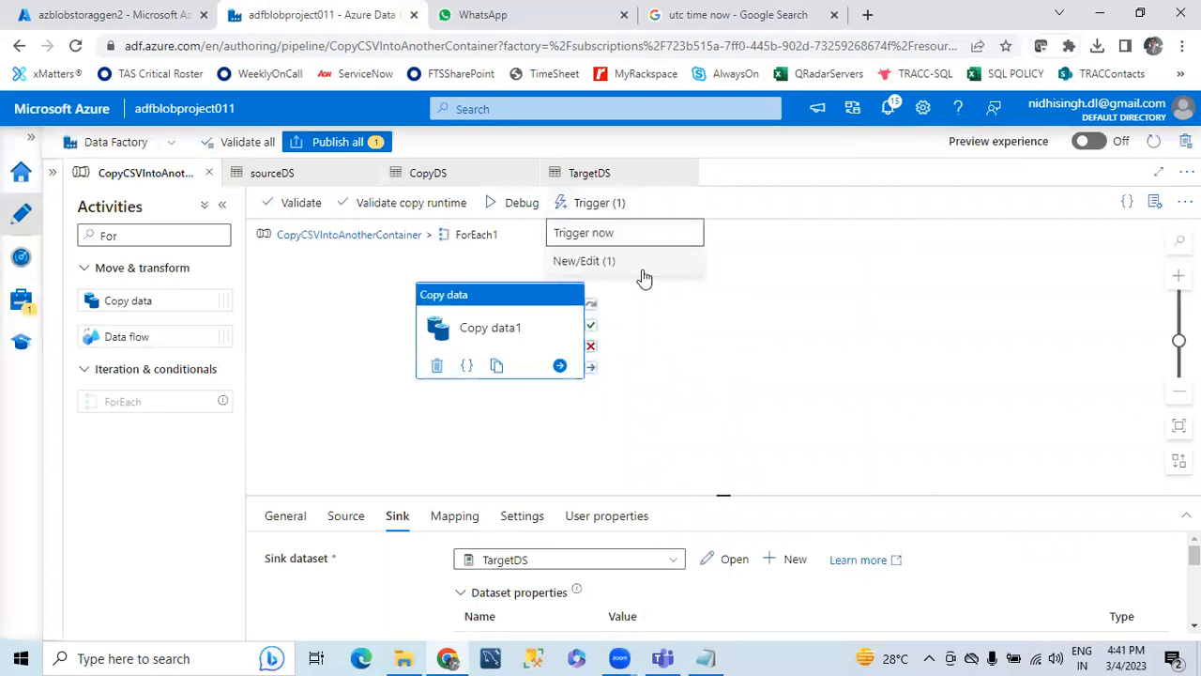
click(619, 260)
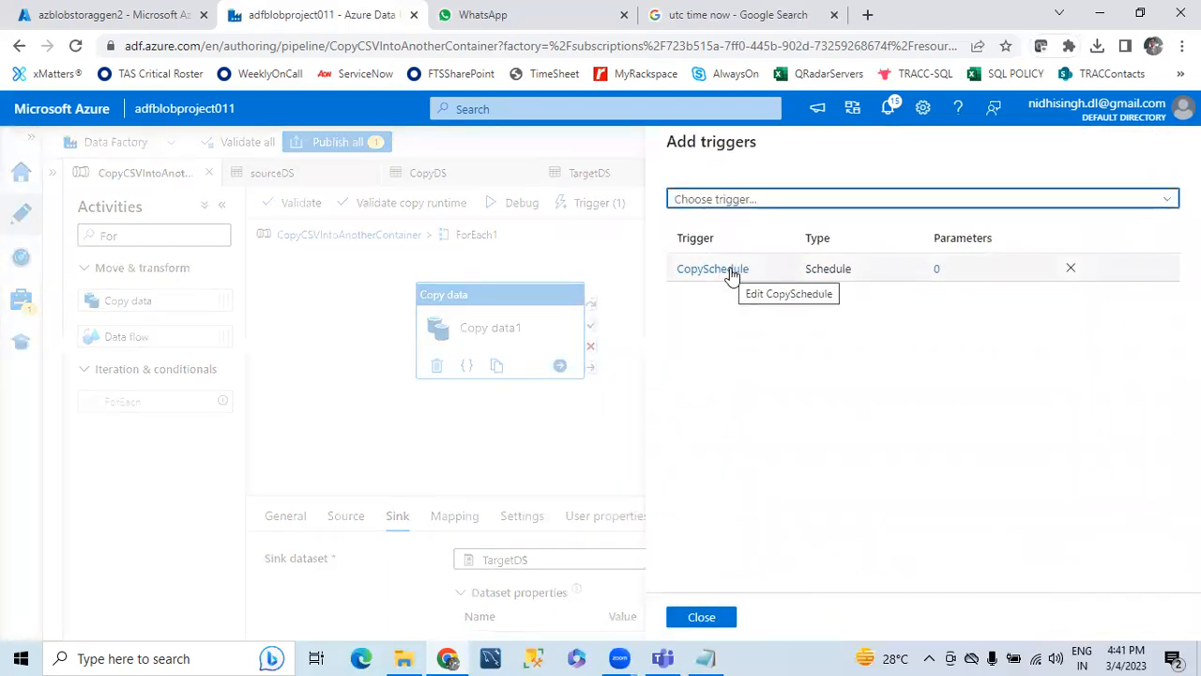
click(693, 615)
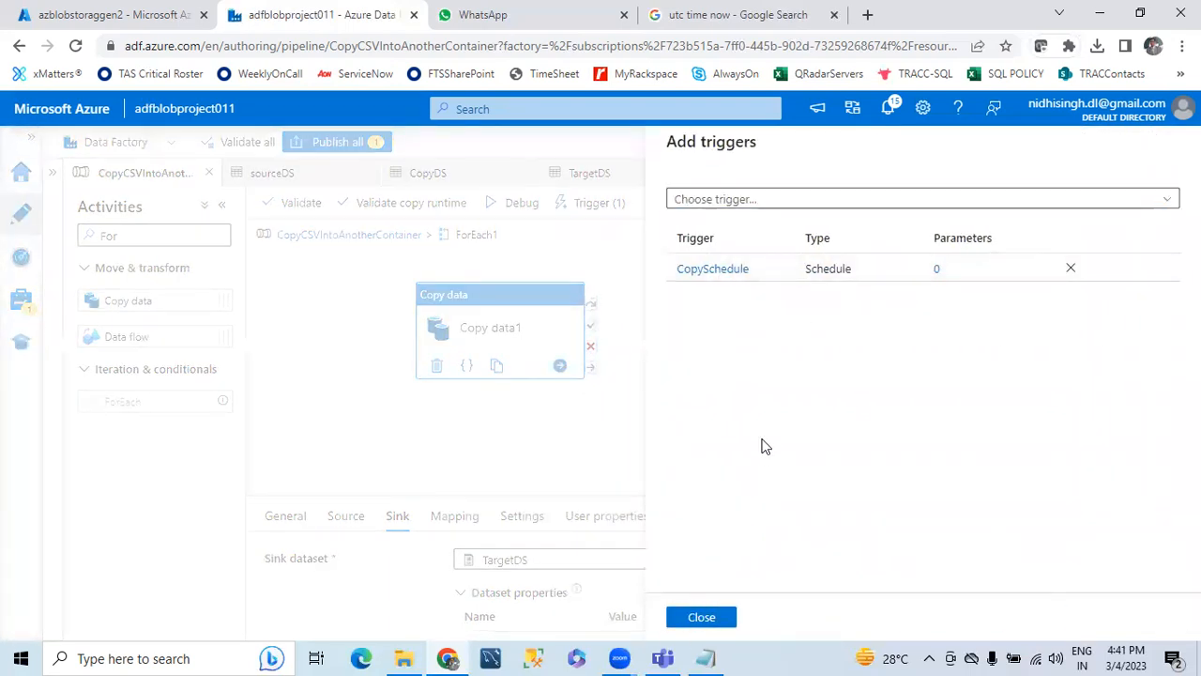
click(701, 619)
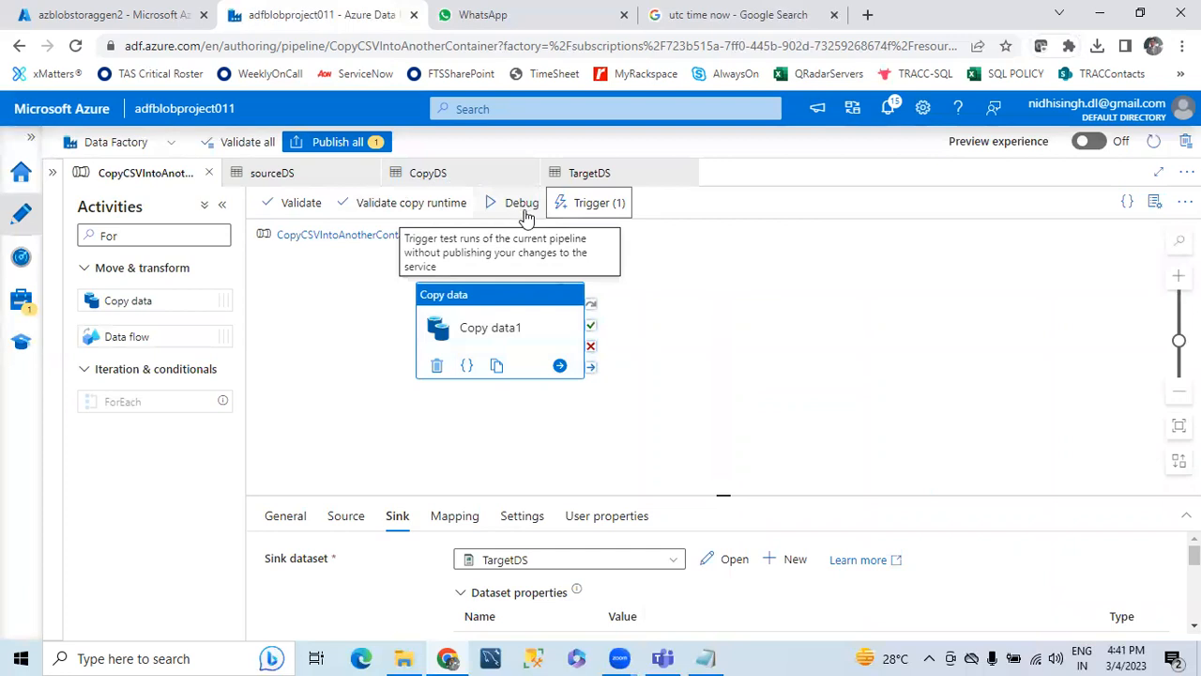
- Trigger an immediate run of the CopyCSVIntoAnotherContainer pipeline and enlarge the copy activity's settings area
click(587, 202)
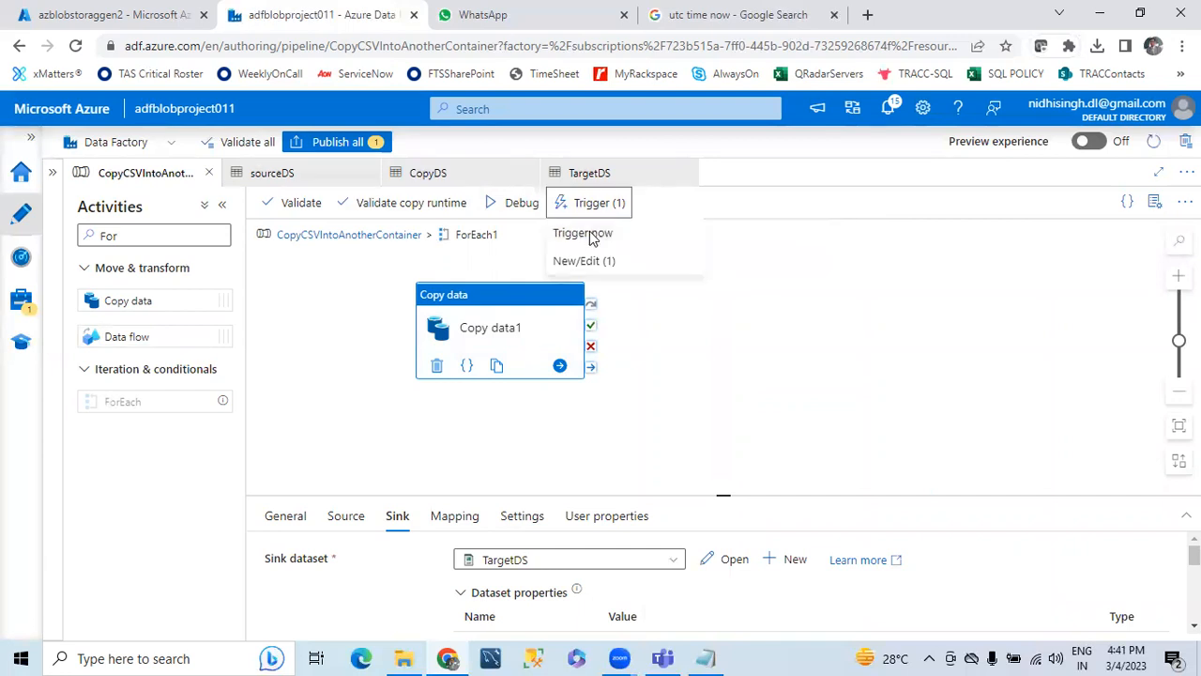
click(586, 235)
click(715, 617)
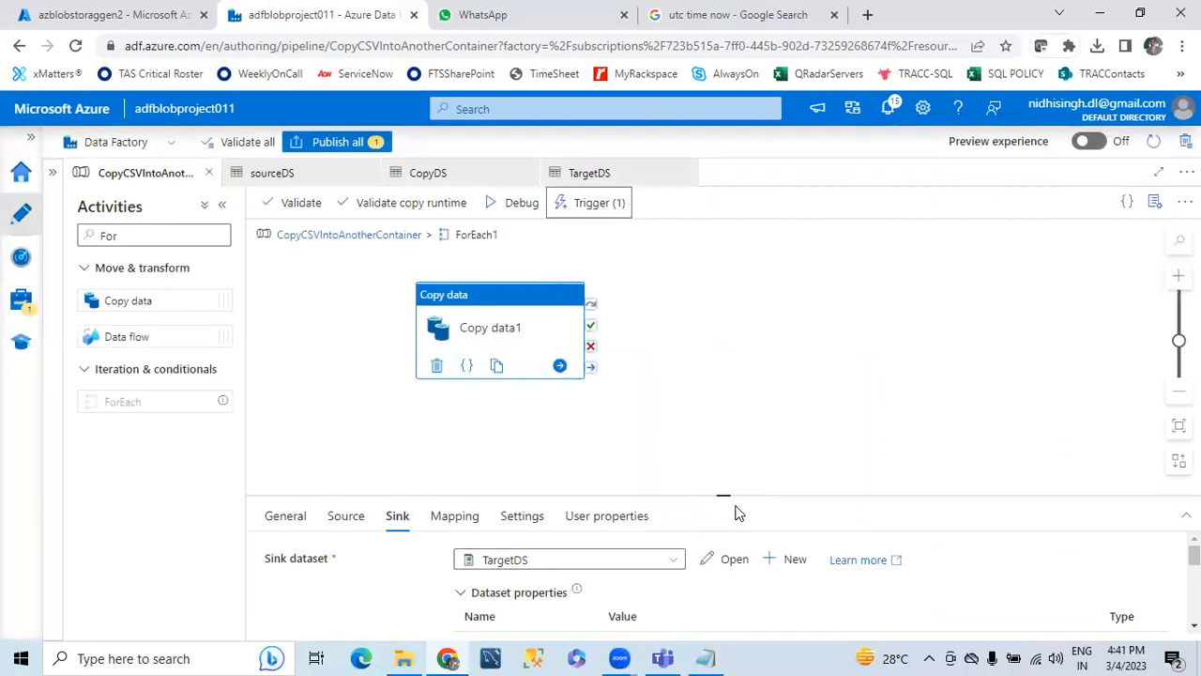
drag(724, 496, 724, 441)
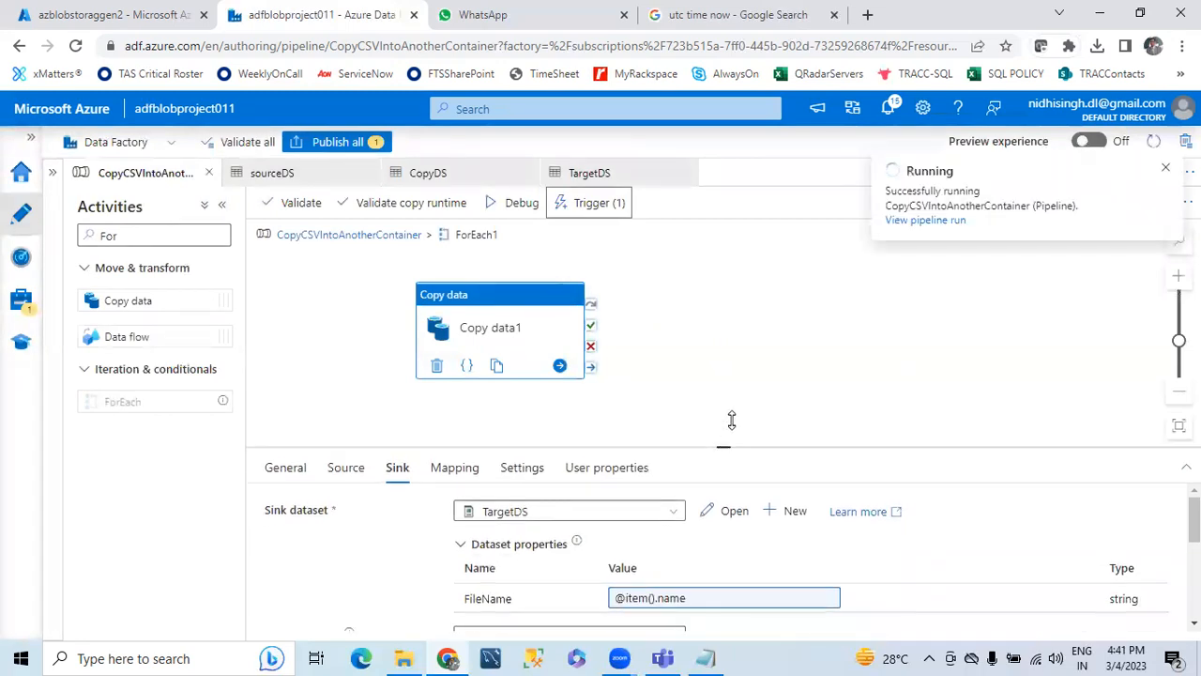
- Open the activity runs of the started pipeline run and dismiss the Rerun updates notice
click(917, 222)
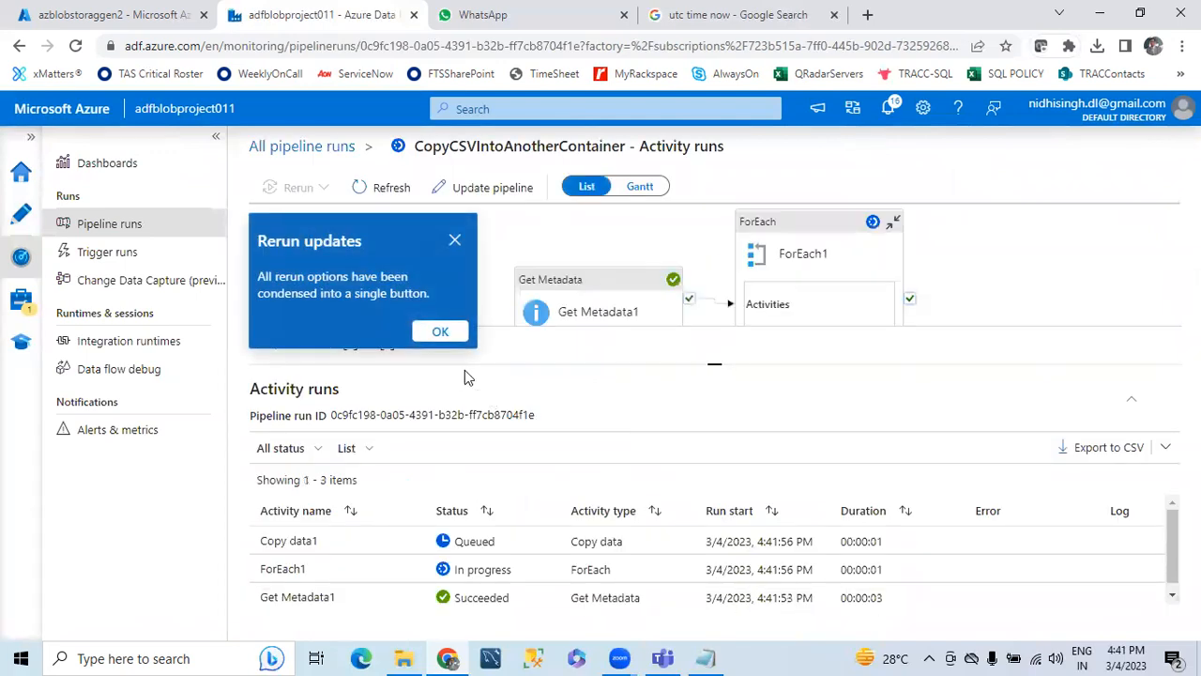
click(440, 329)
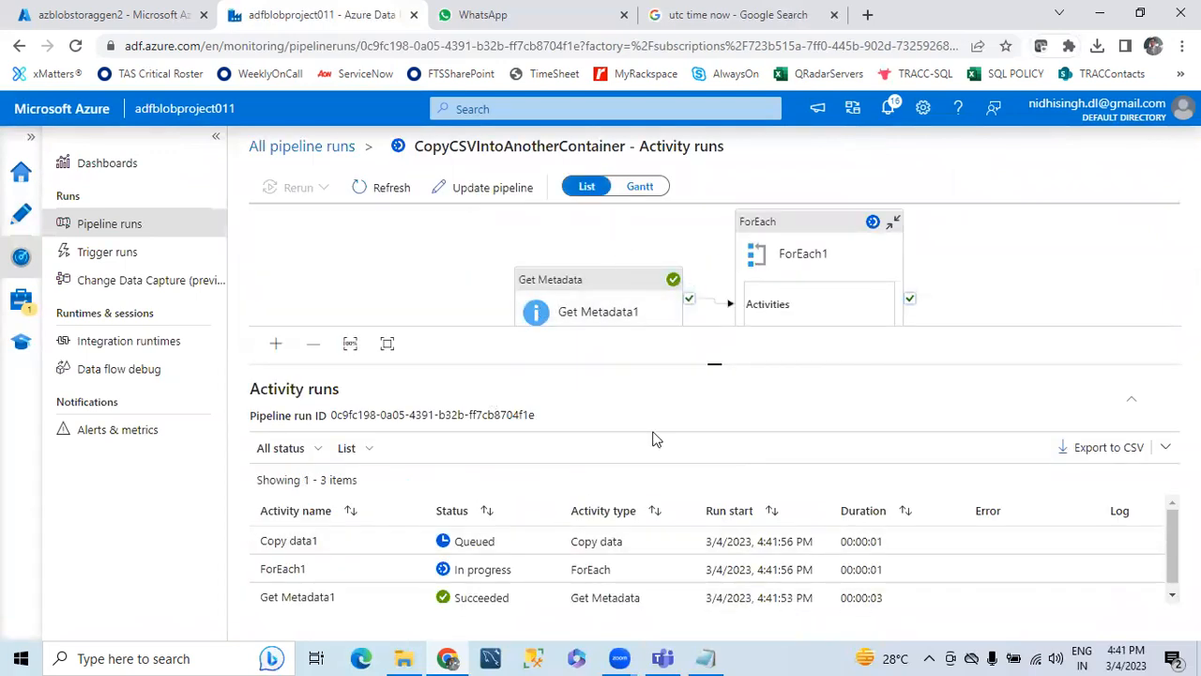
triple_click(724, 413)
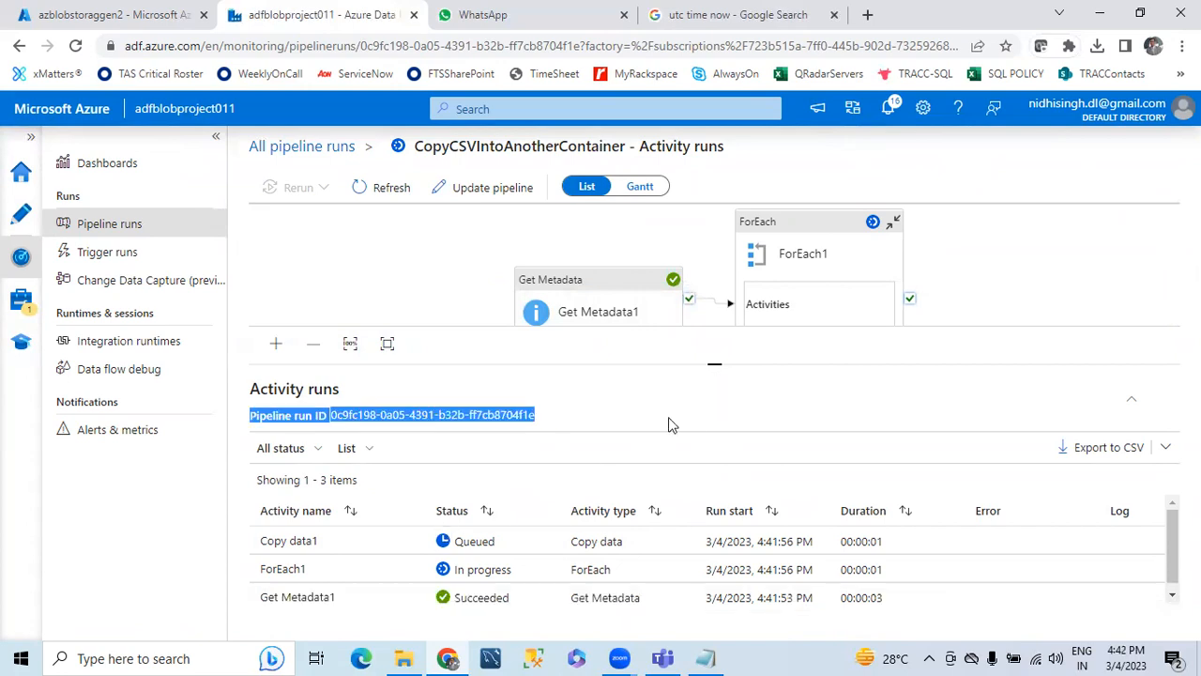
- Refresh the activity runs until the pipeline run finishes, and enlarge the list to check the status of every activity
click(375, 194)
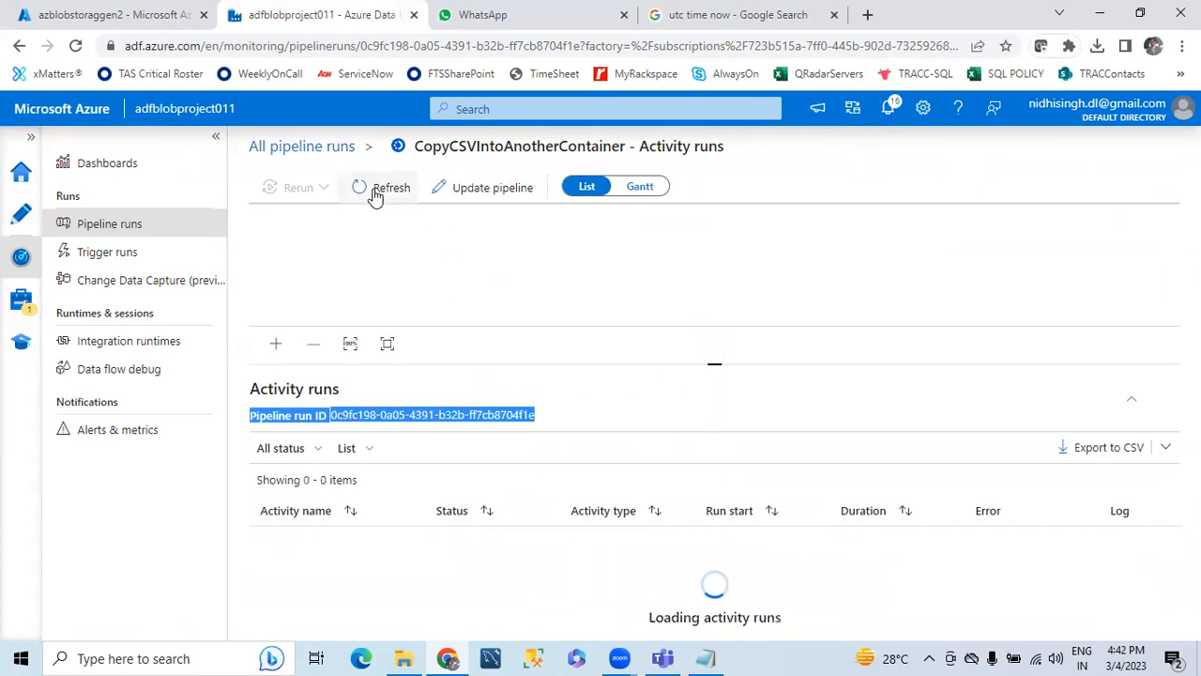
click(375, 192)
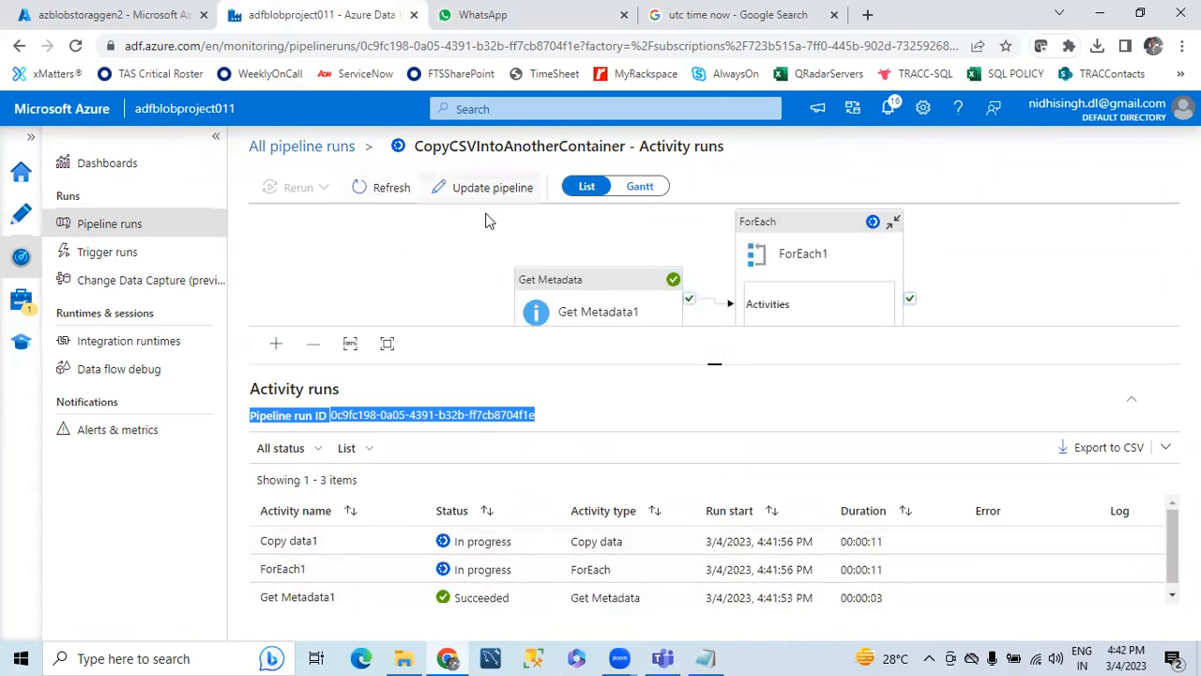
click(376, 189)
click(375, 190)
click(375, 190)
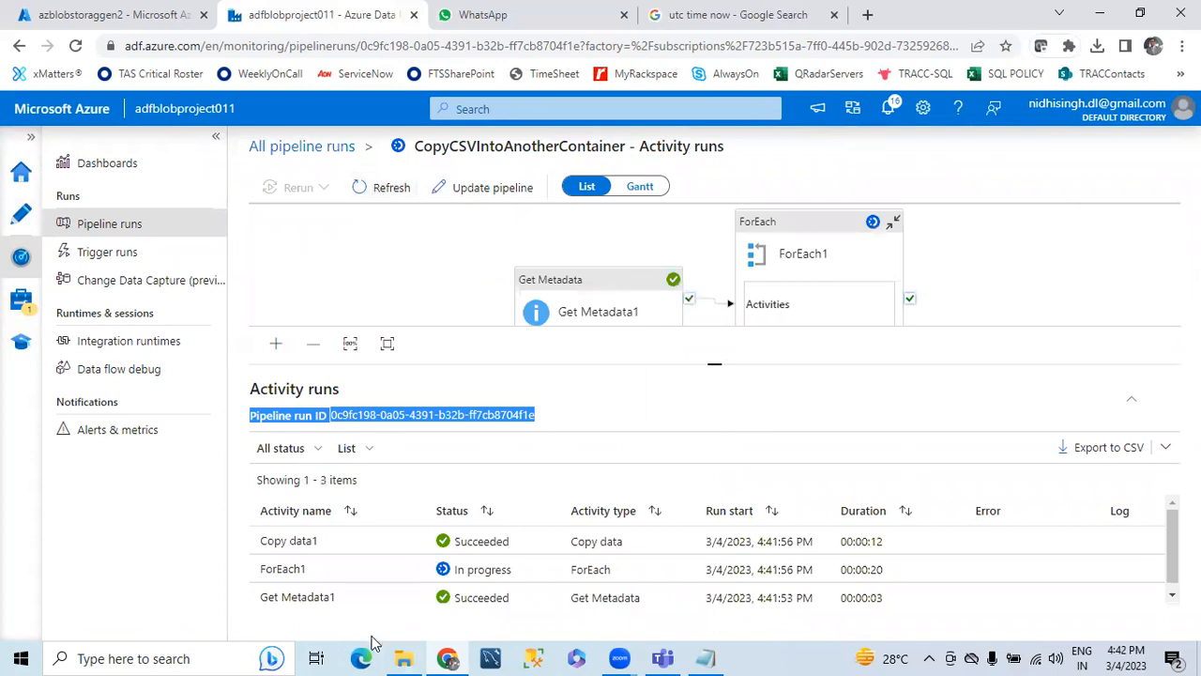
scroll(563, 568, down, 1)
scroll(696, 568, up, 1)
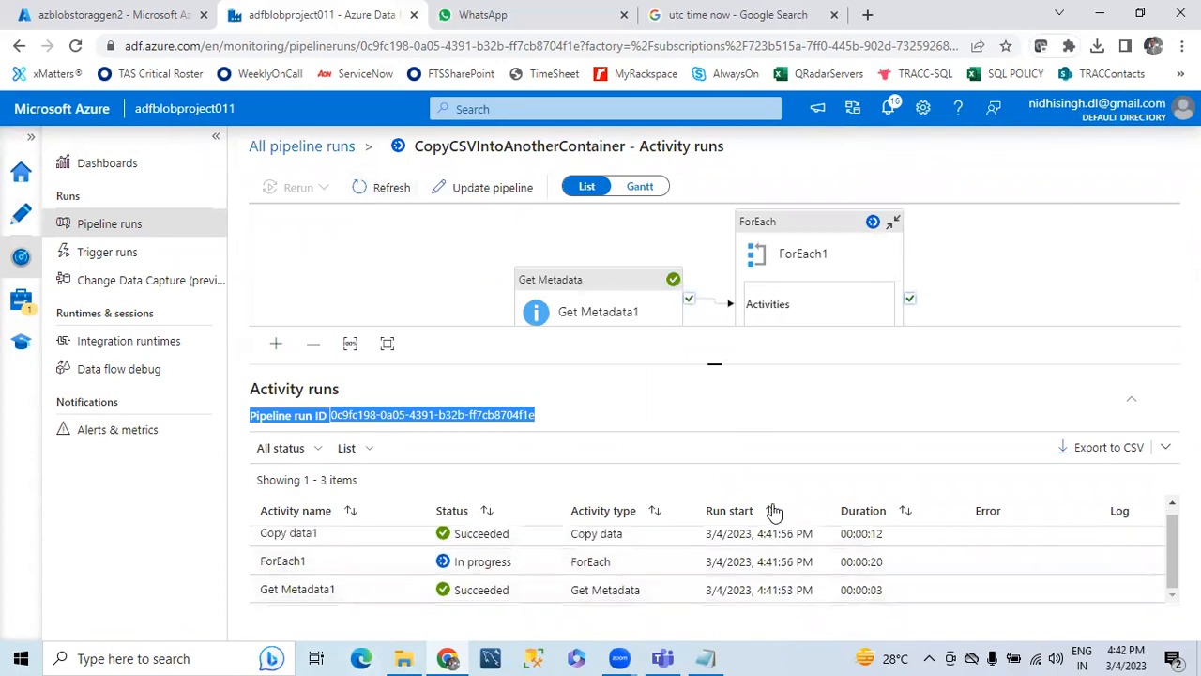
click(383, 190)
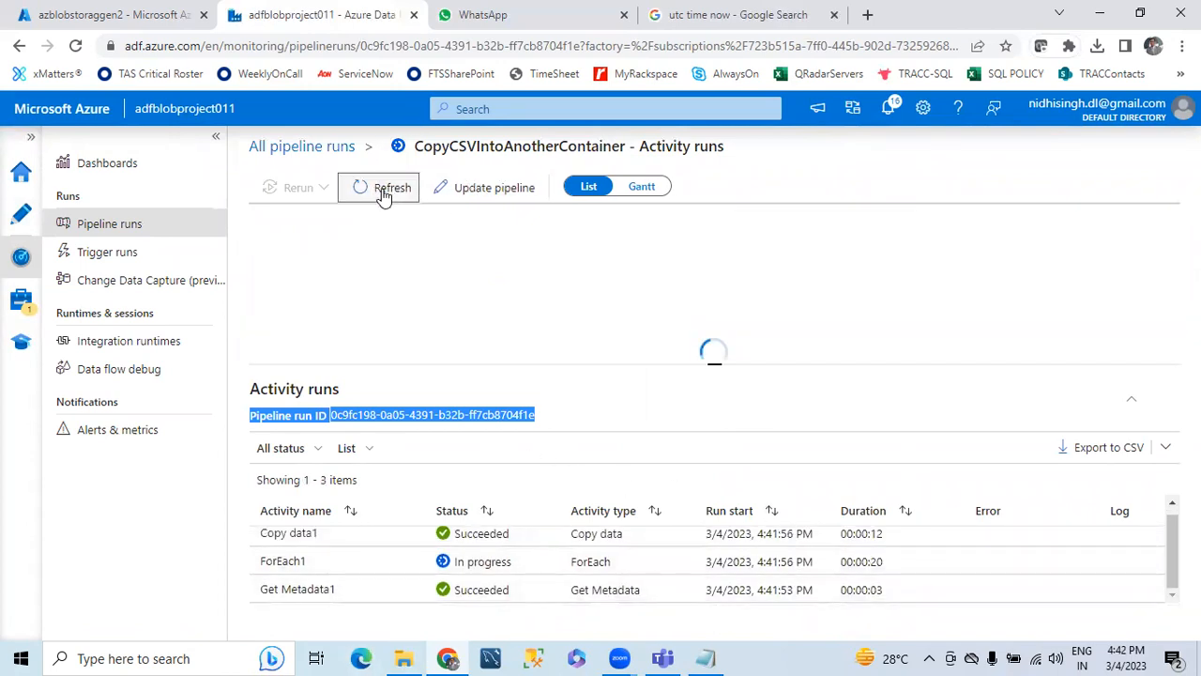
click(389, 187)
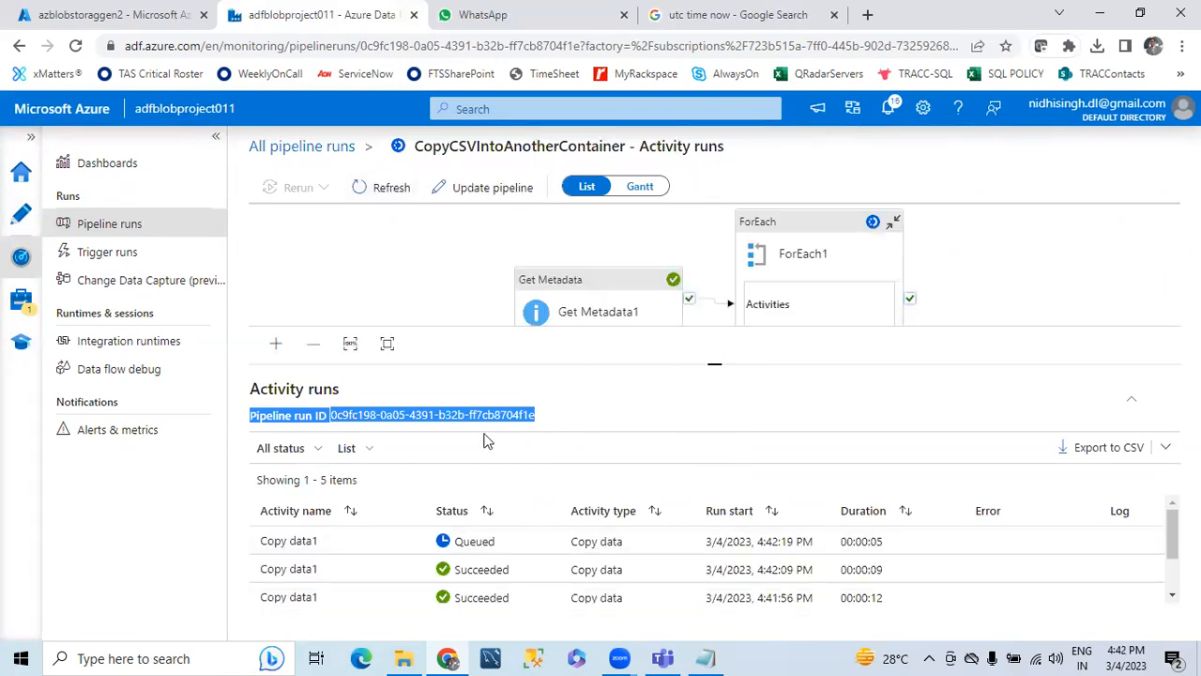
click(385, 186)
click(383, 188)
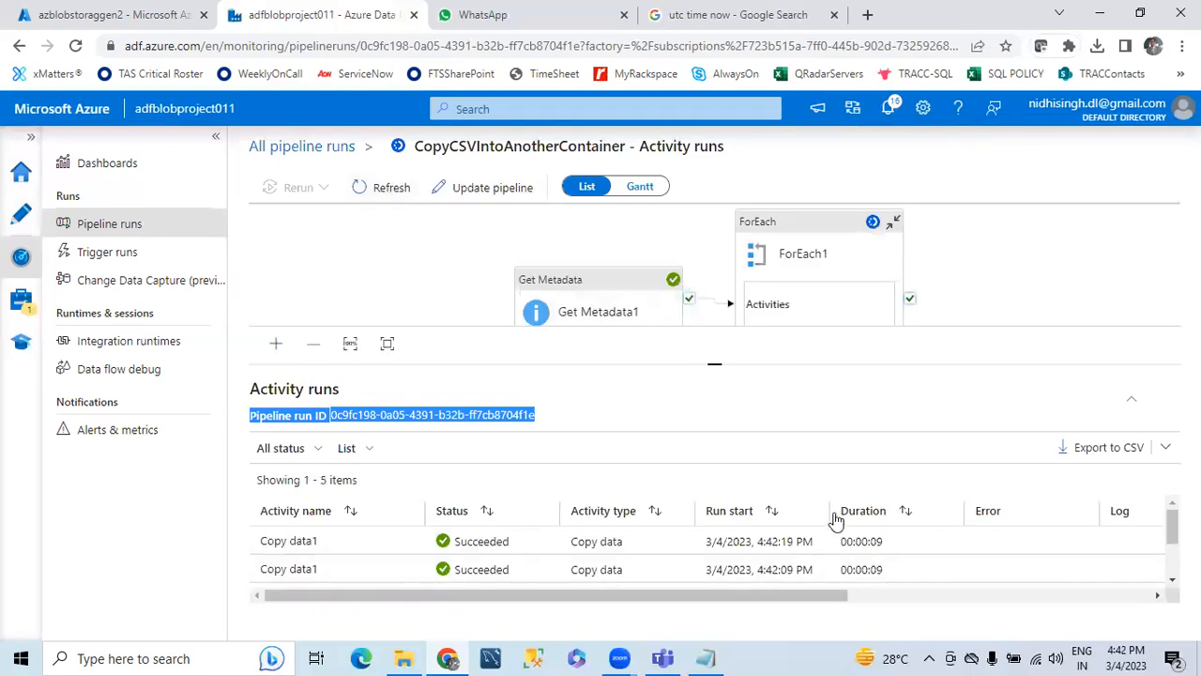
click(390, 188)
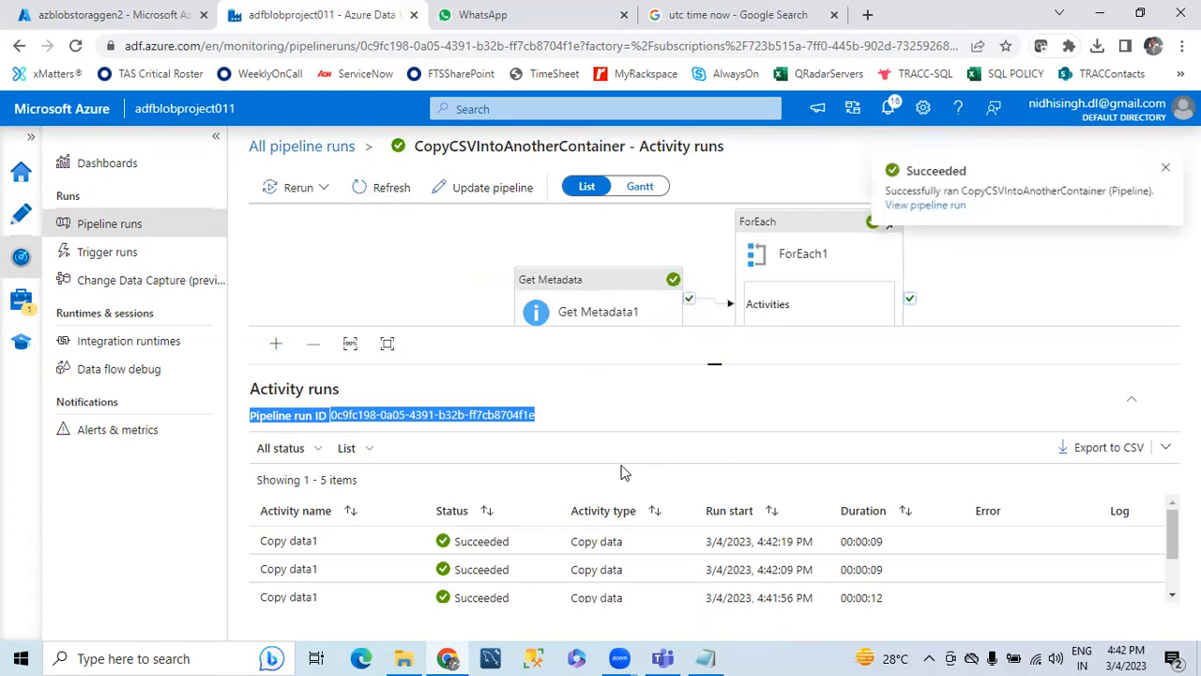
click(933, 211)
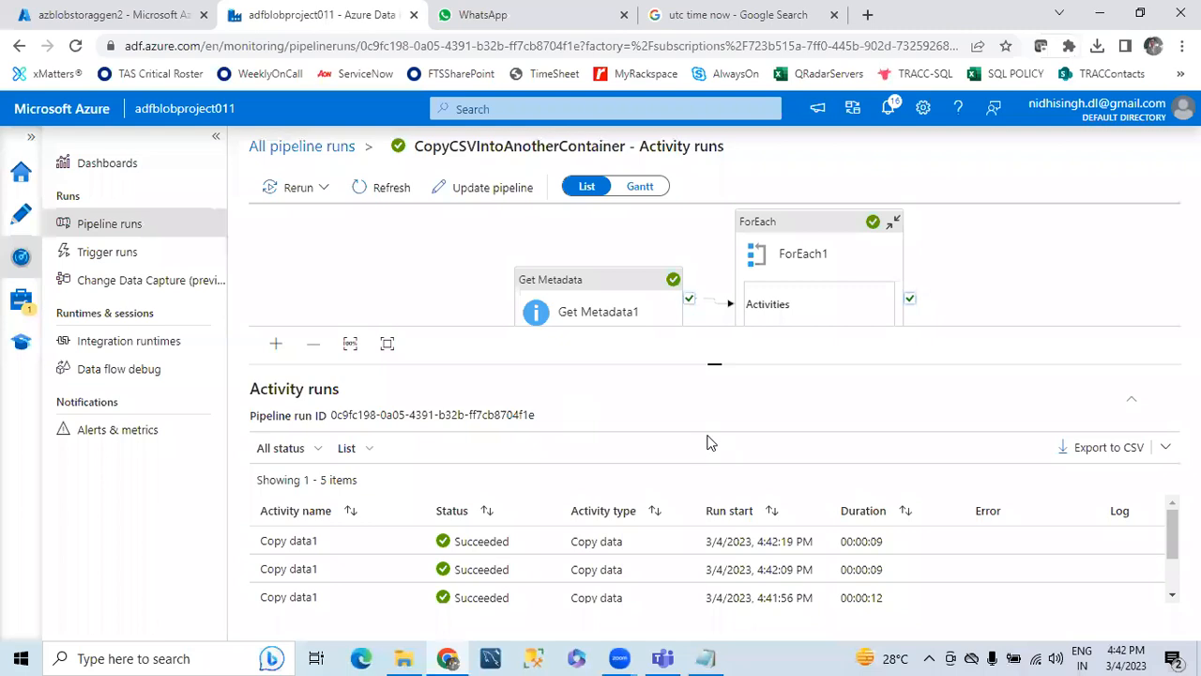
drag(699, 364, 713, 207)
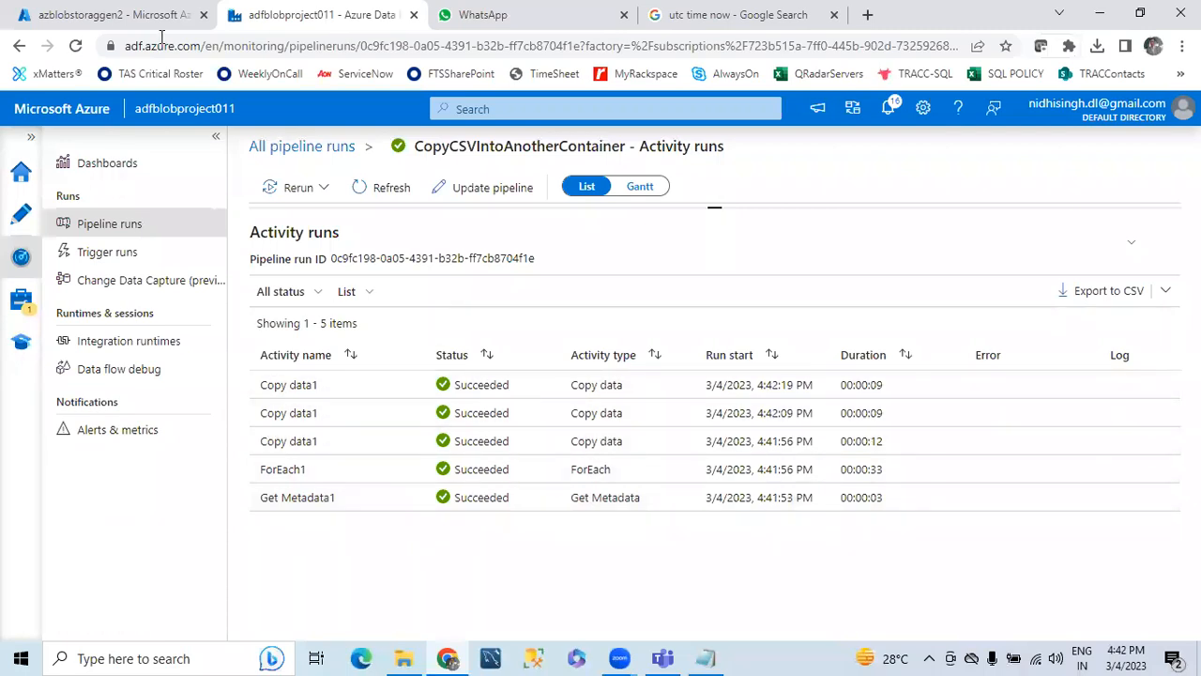
- Switch to the azblobstoraggen2 storage account in the Azure portal and check the refreshed files in the source container
click(136, 17)
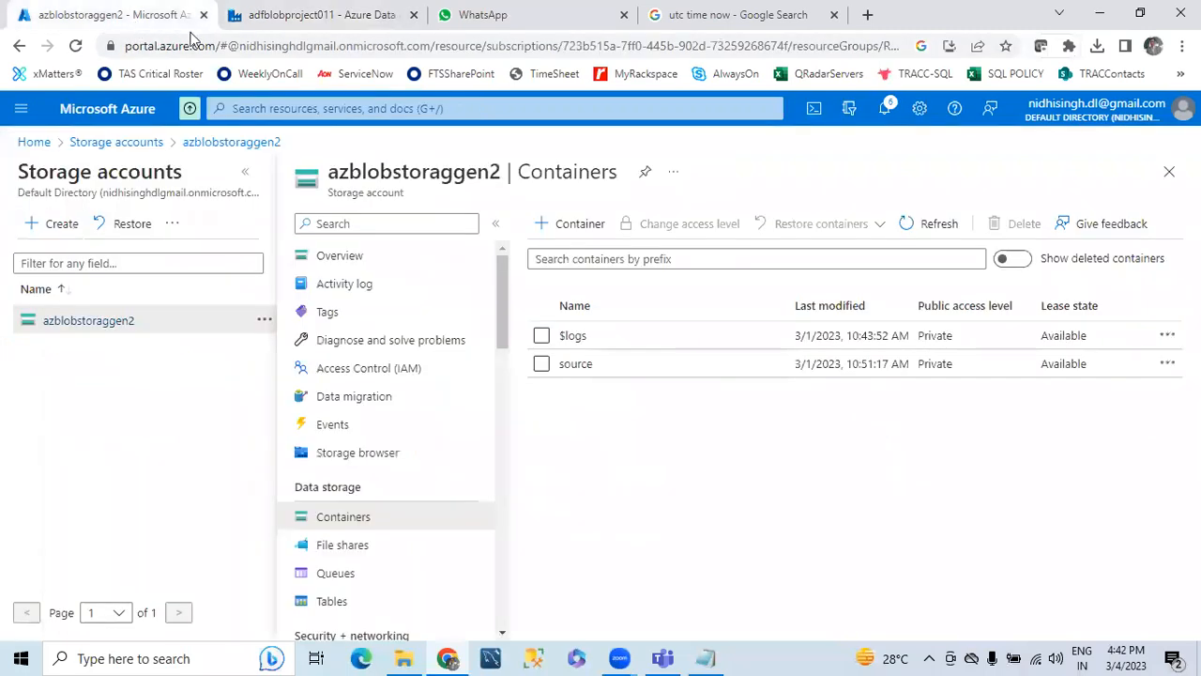
click(579, 368)
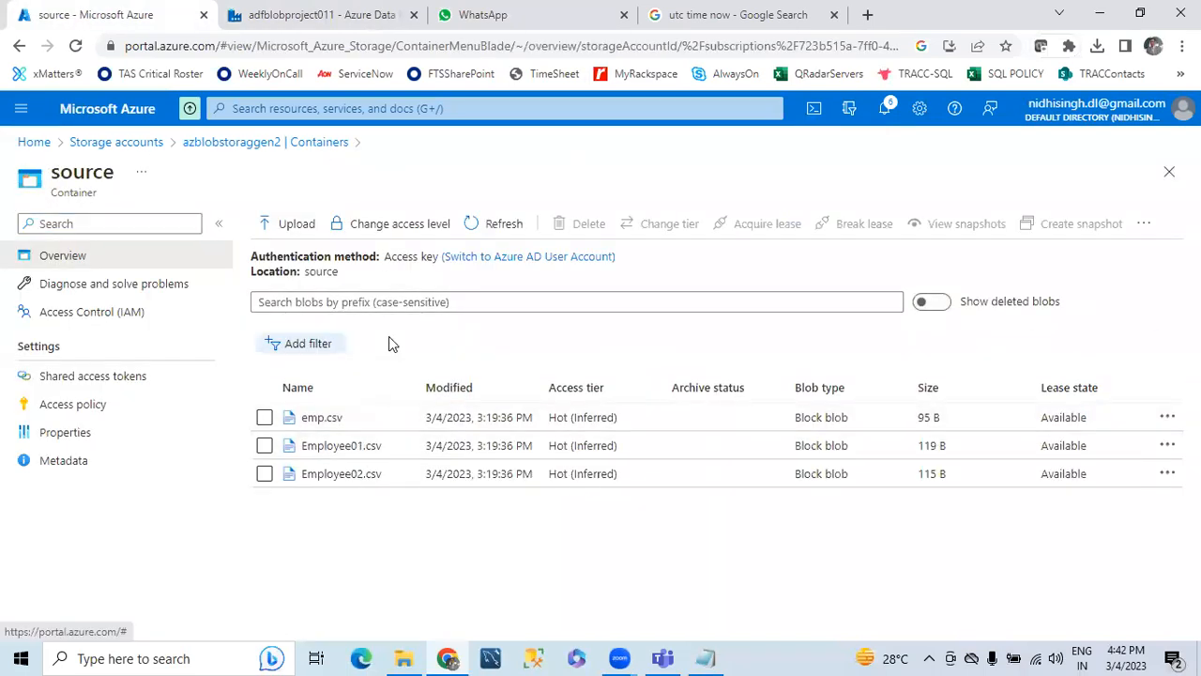
click(471, 226)
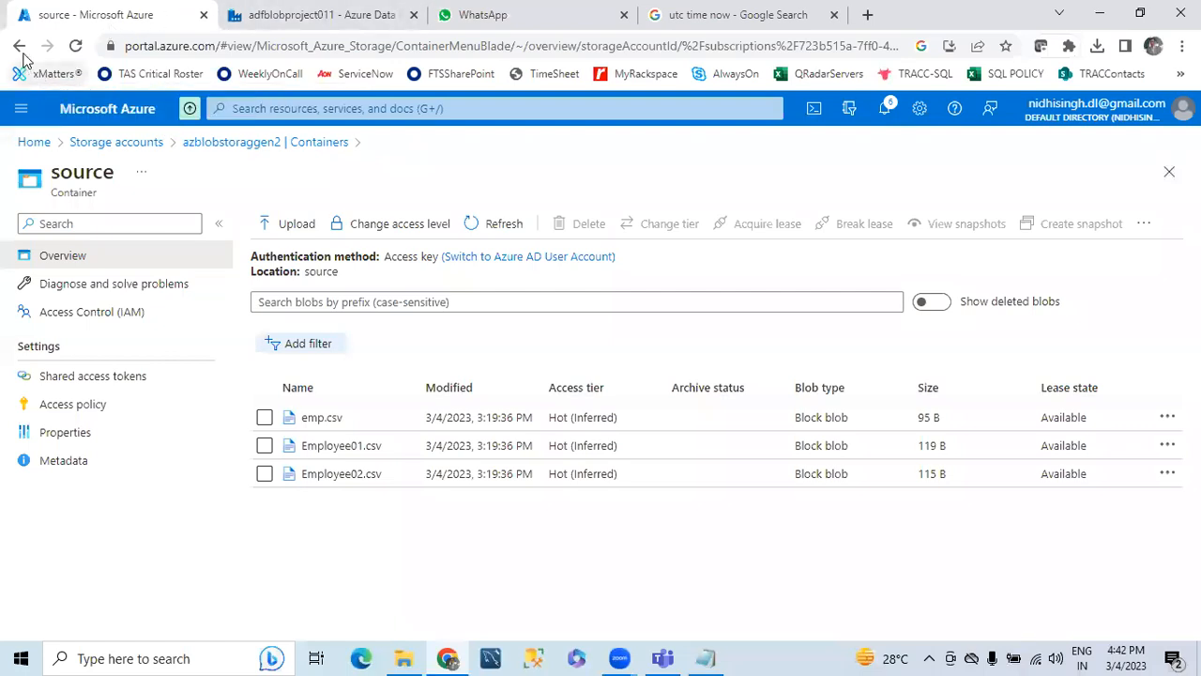
- Refresh the storage account's container list and examine the copied CSV files in the output container
click(206, 142)
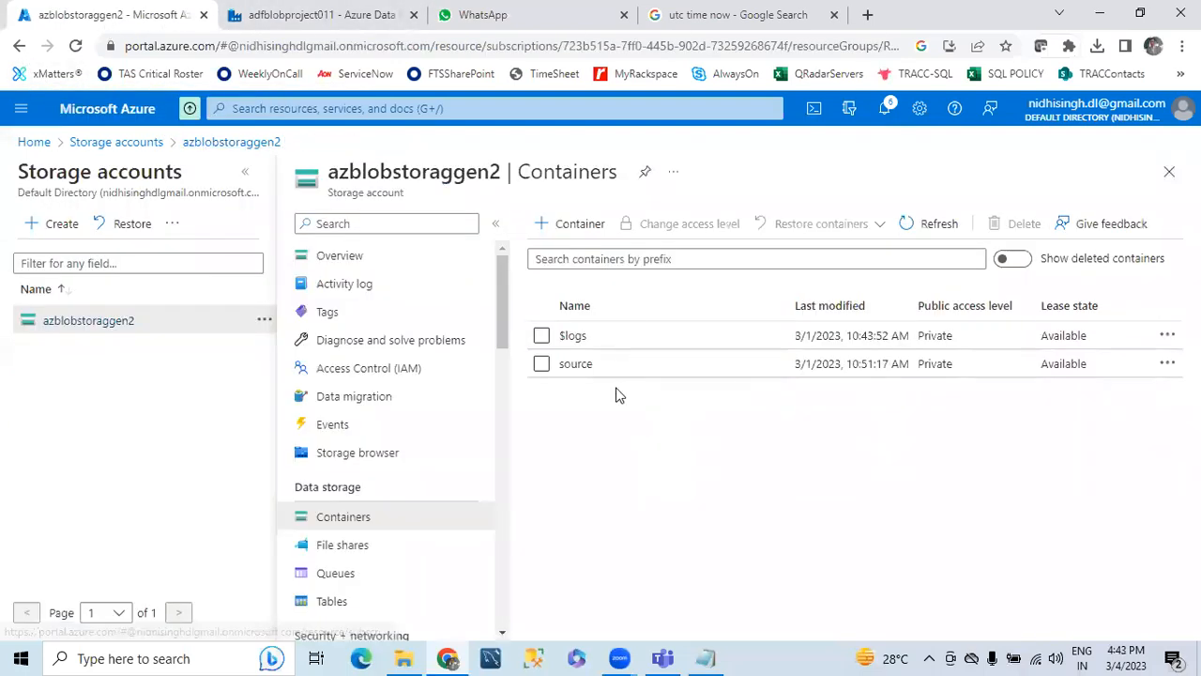
click(921, 227)
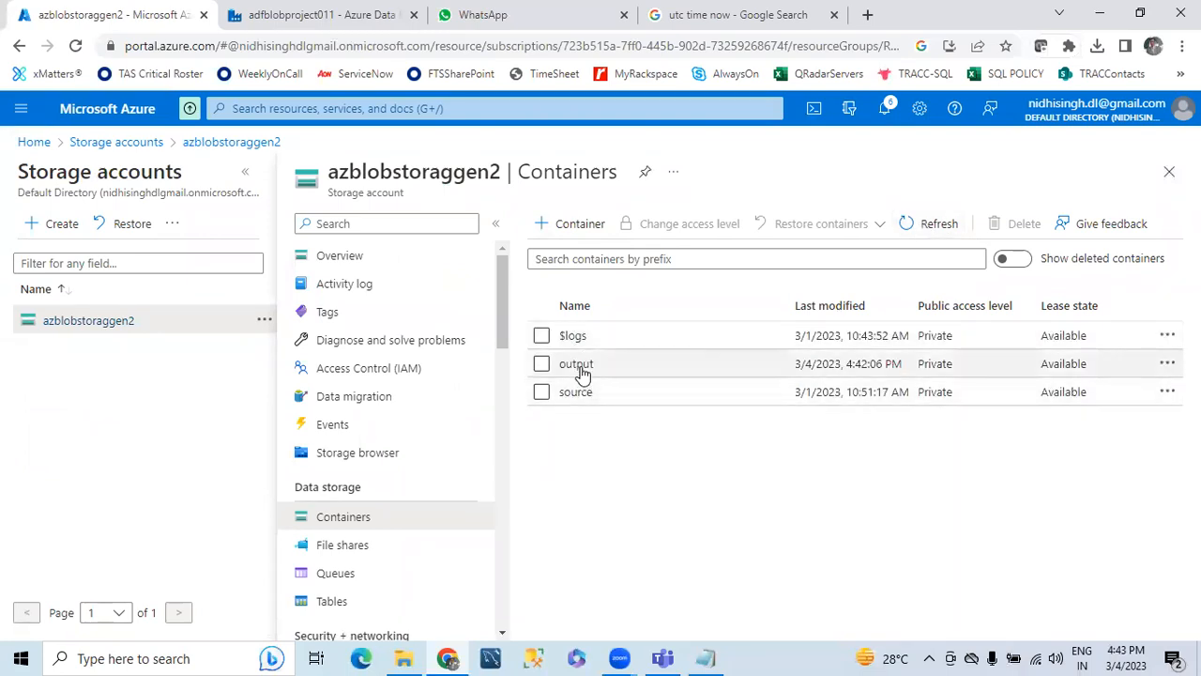
click(576, 364)
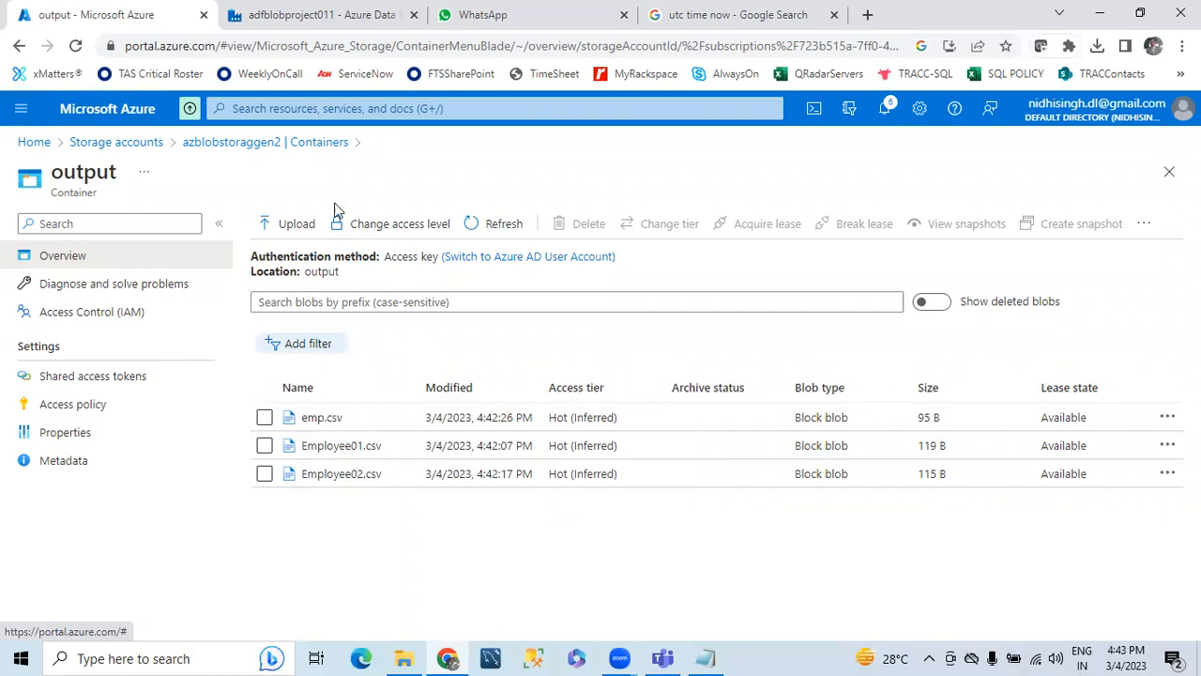
click(230, 145)
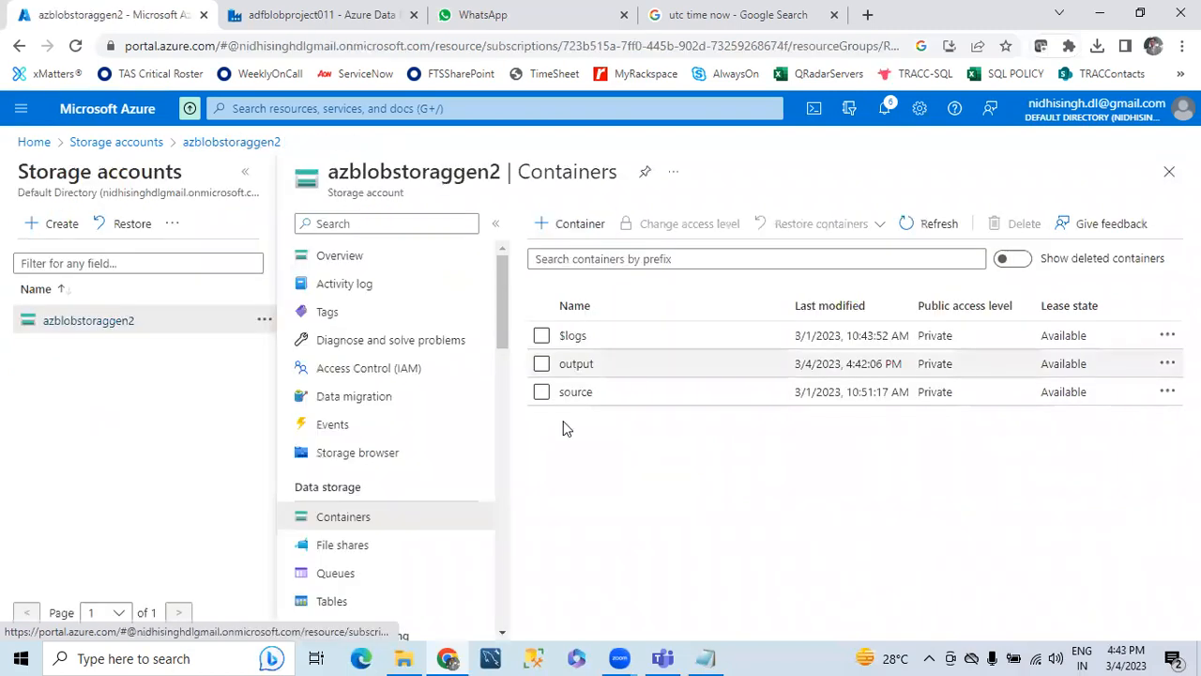
click(580, 372)
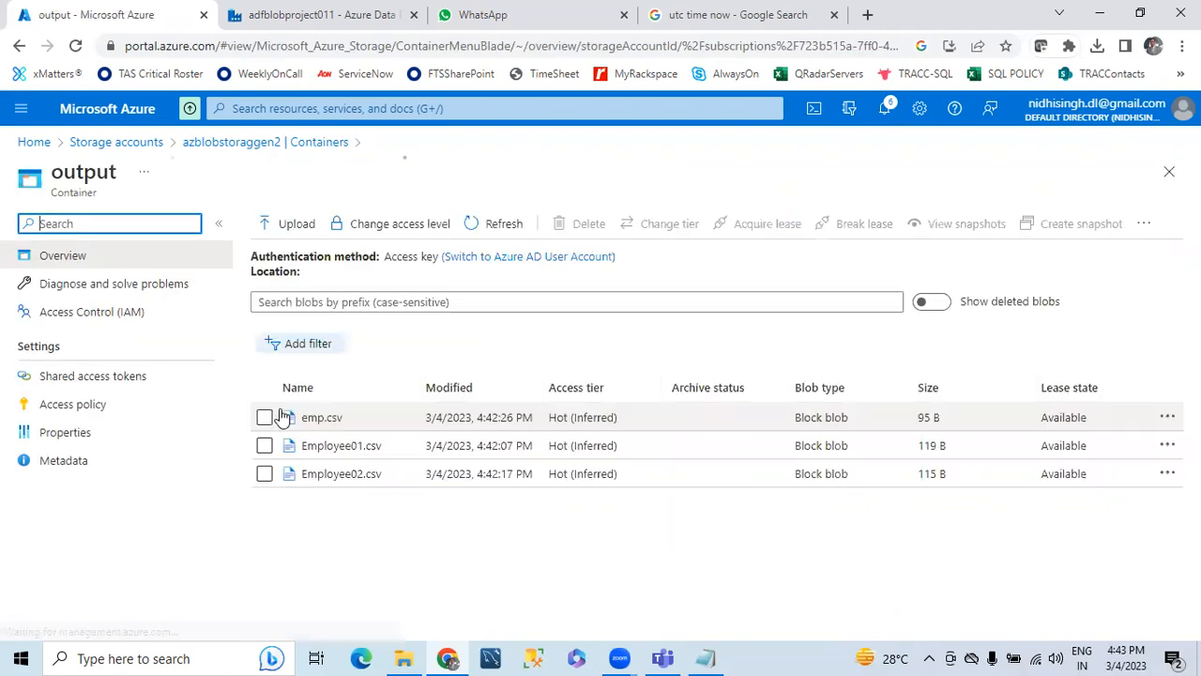